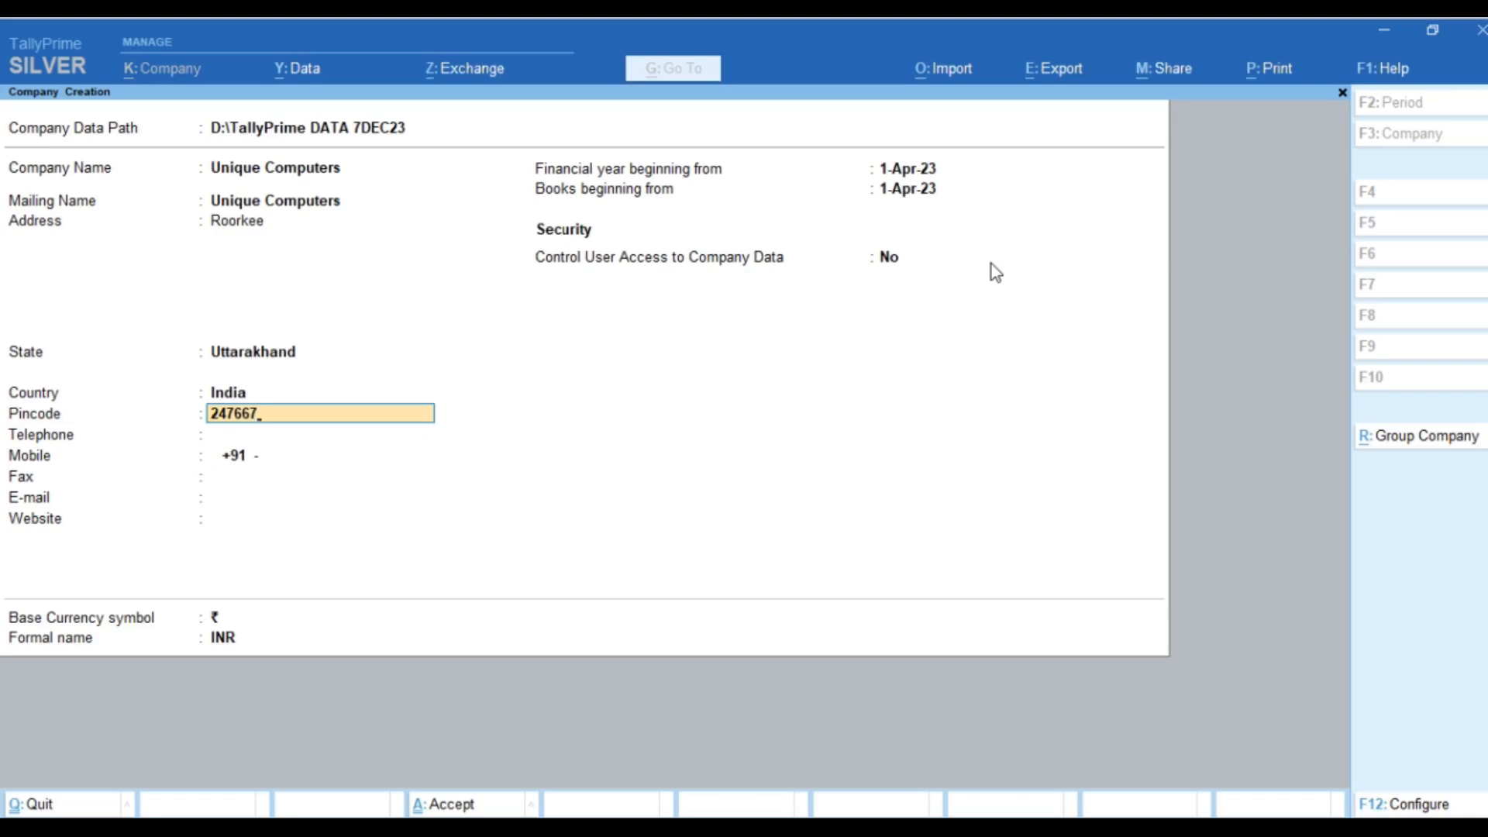
key(Return)
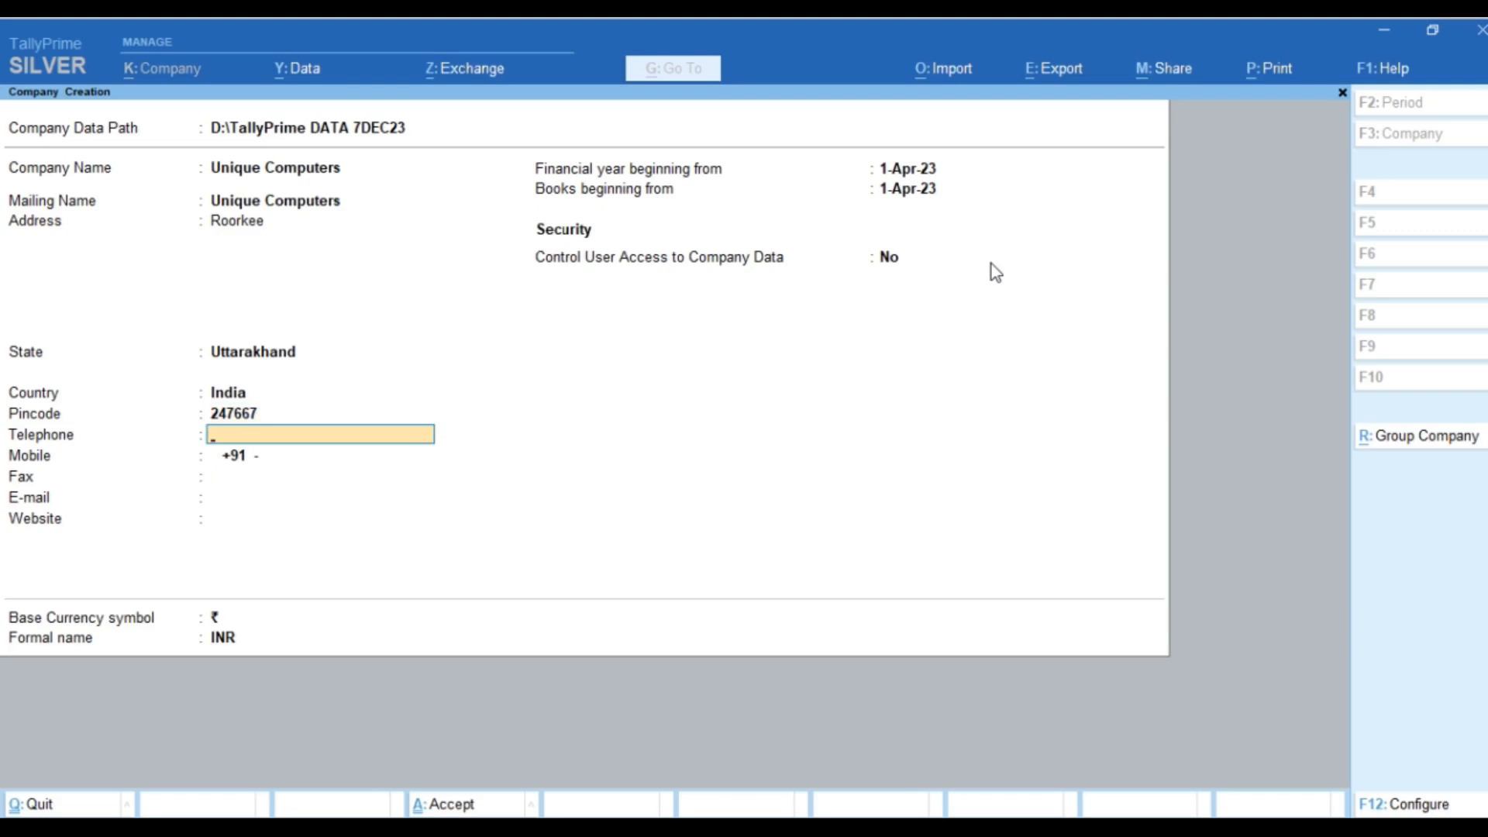
key(Return)
key(Return)
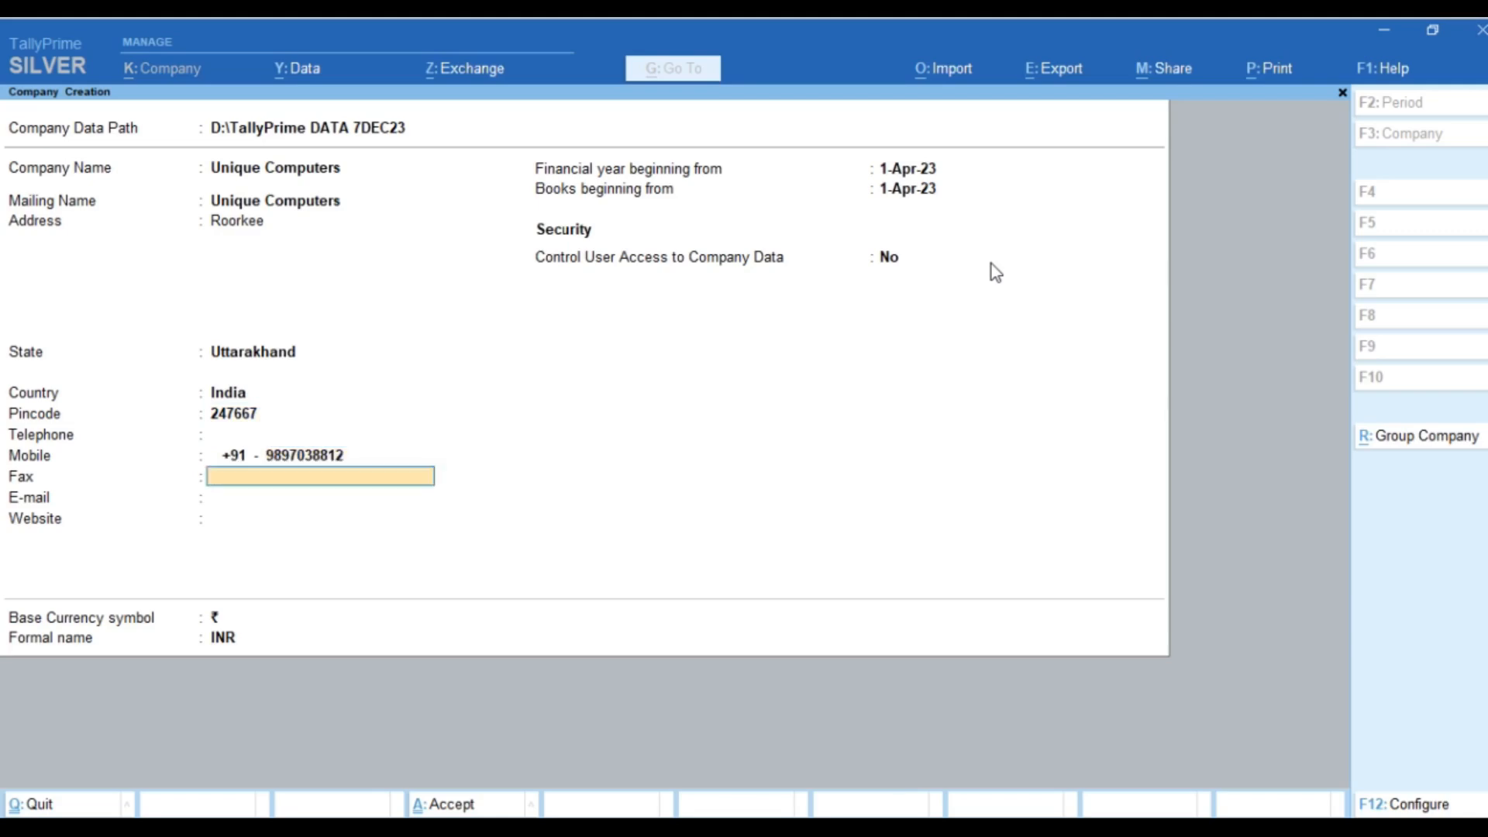
key(Return)
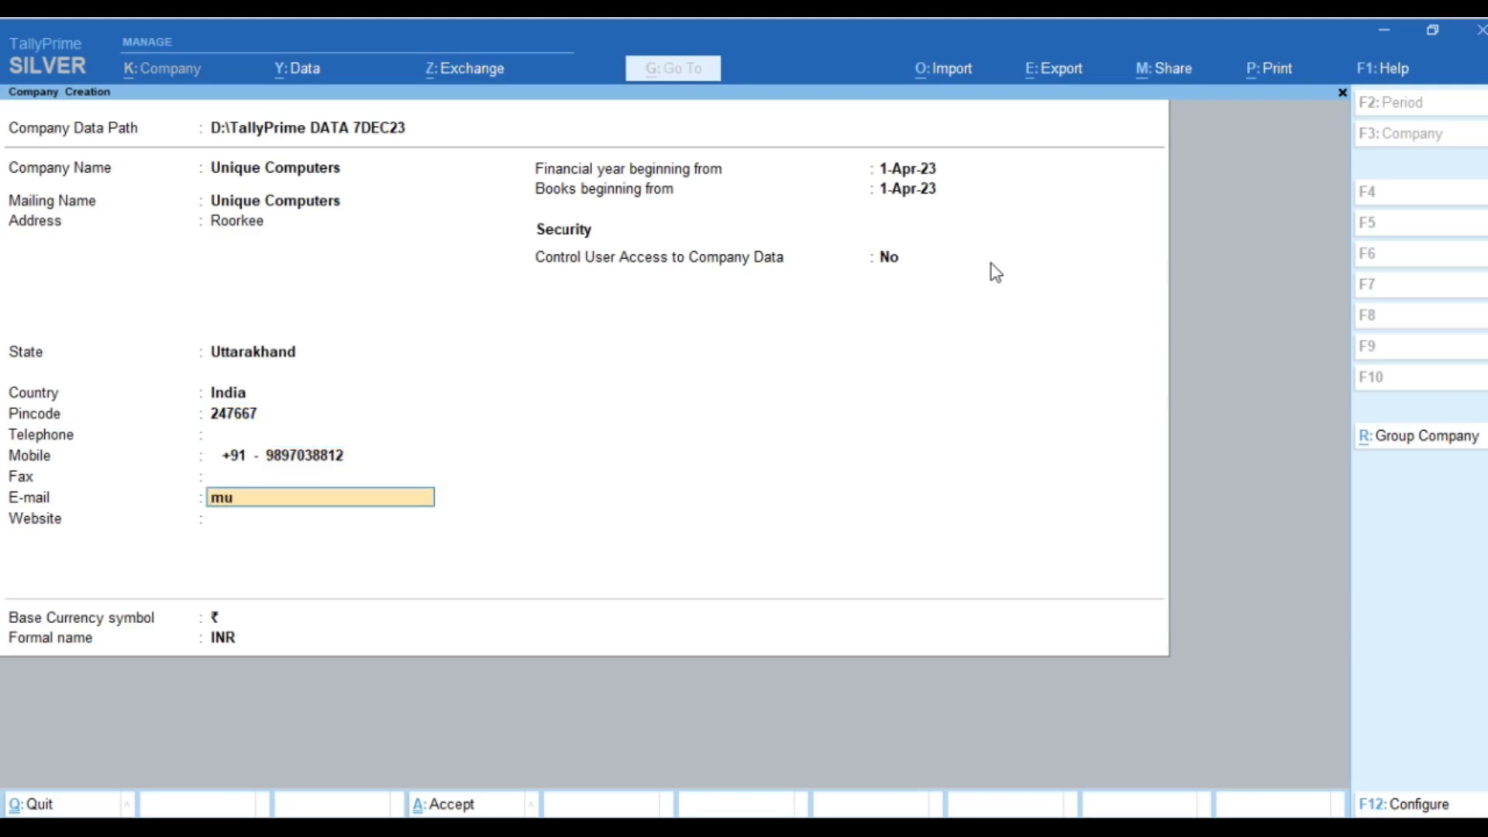
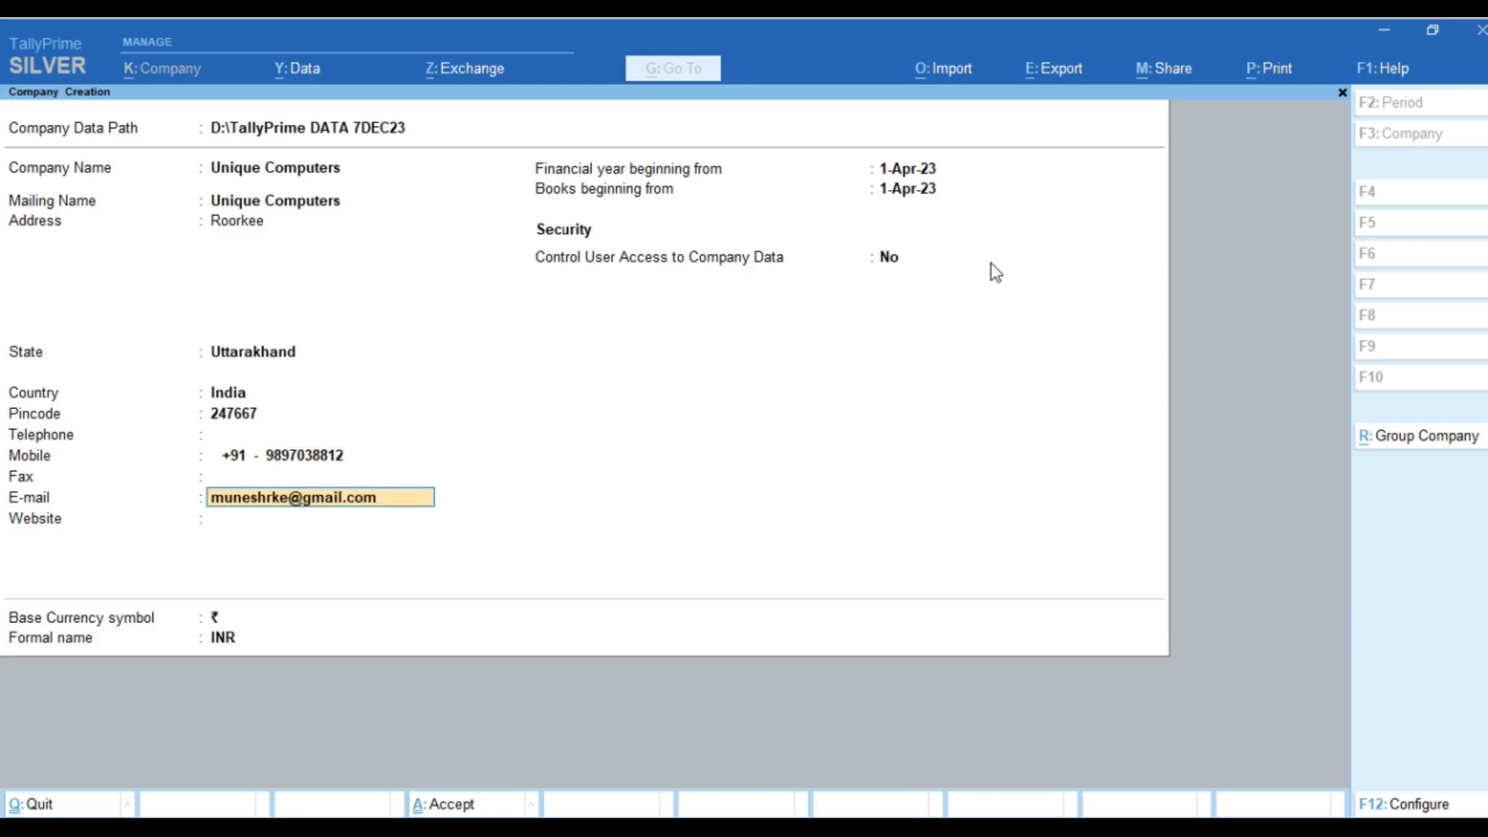
key(Return)
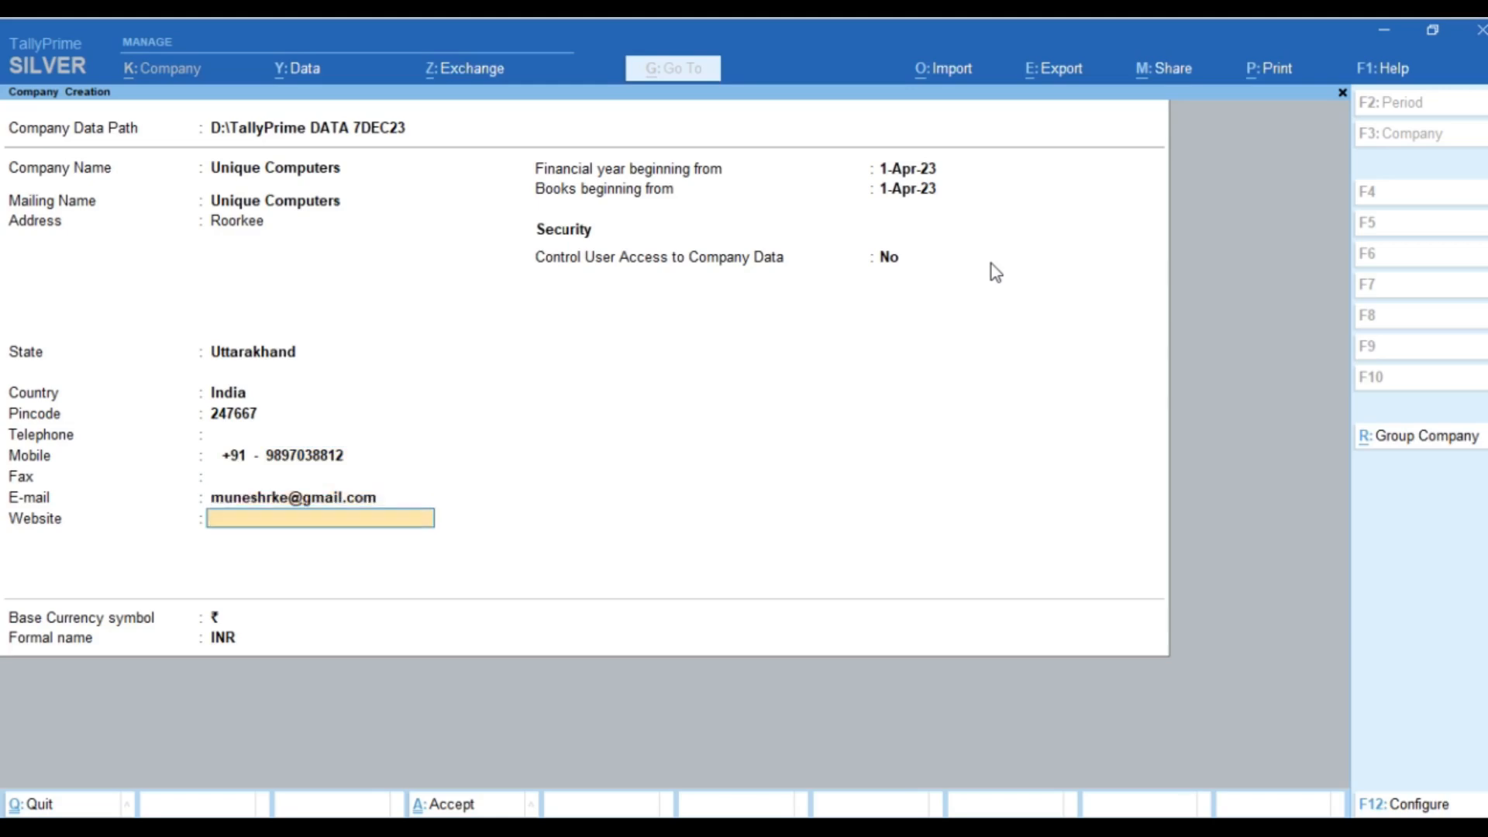
text(https://hardwaresoft)
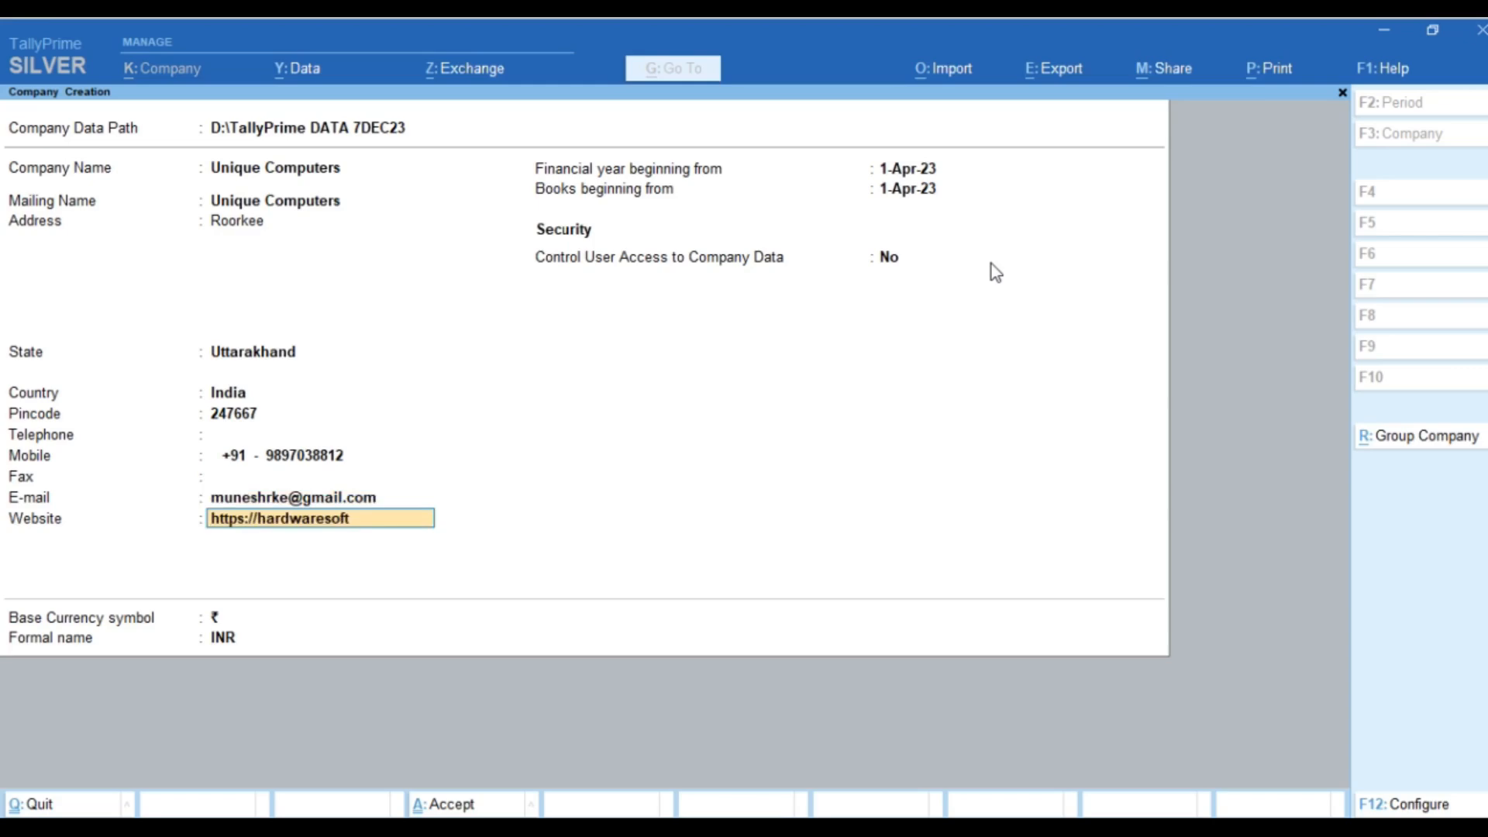
text(ware.in)
key(Return)
key(Return)
key(Return)
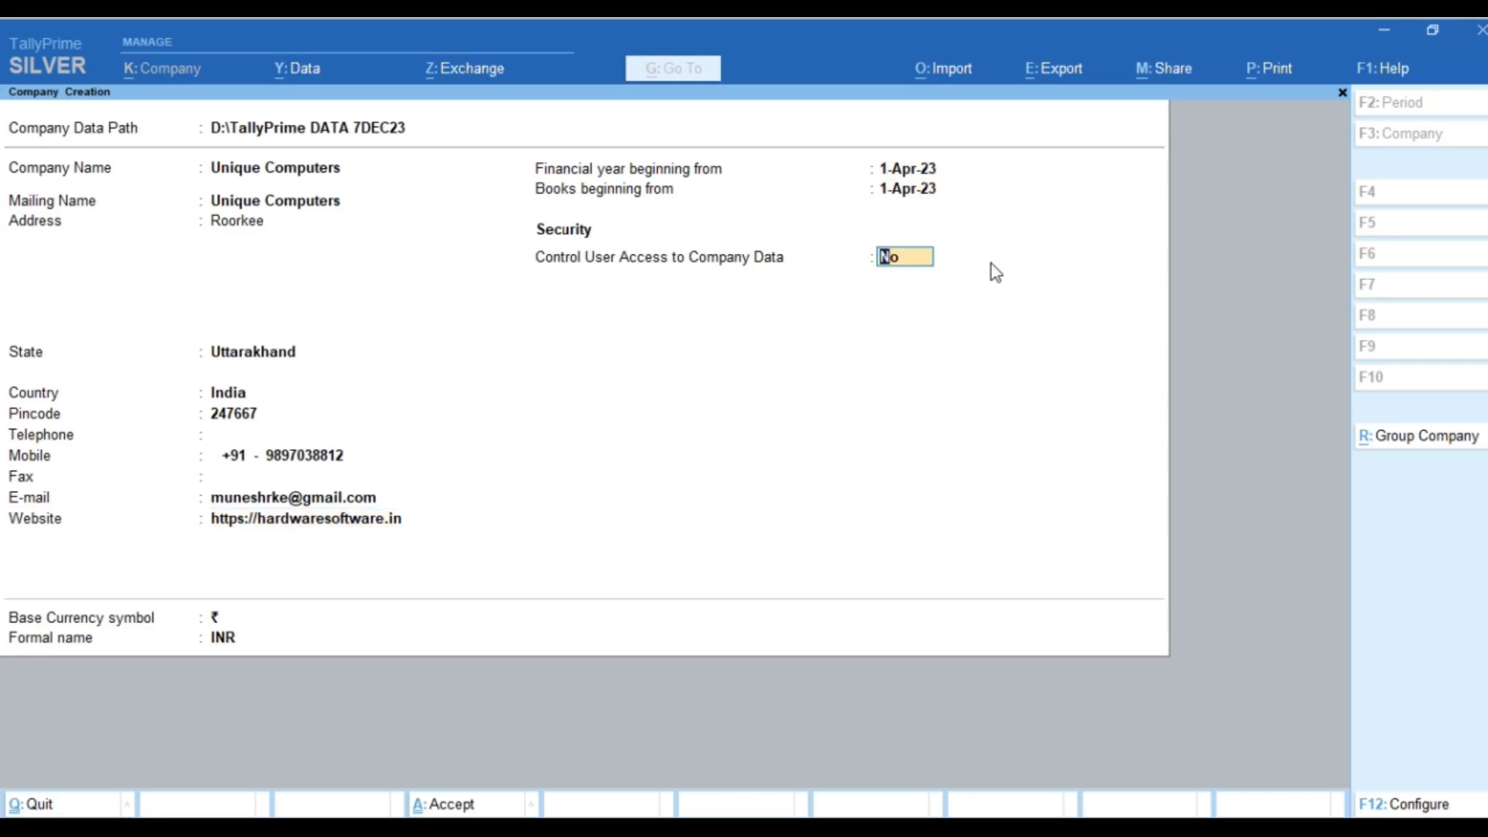
Step: Turn on Control User Access and set the administrator username and password
text(y)
key(Return)
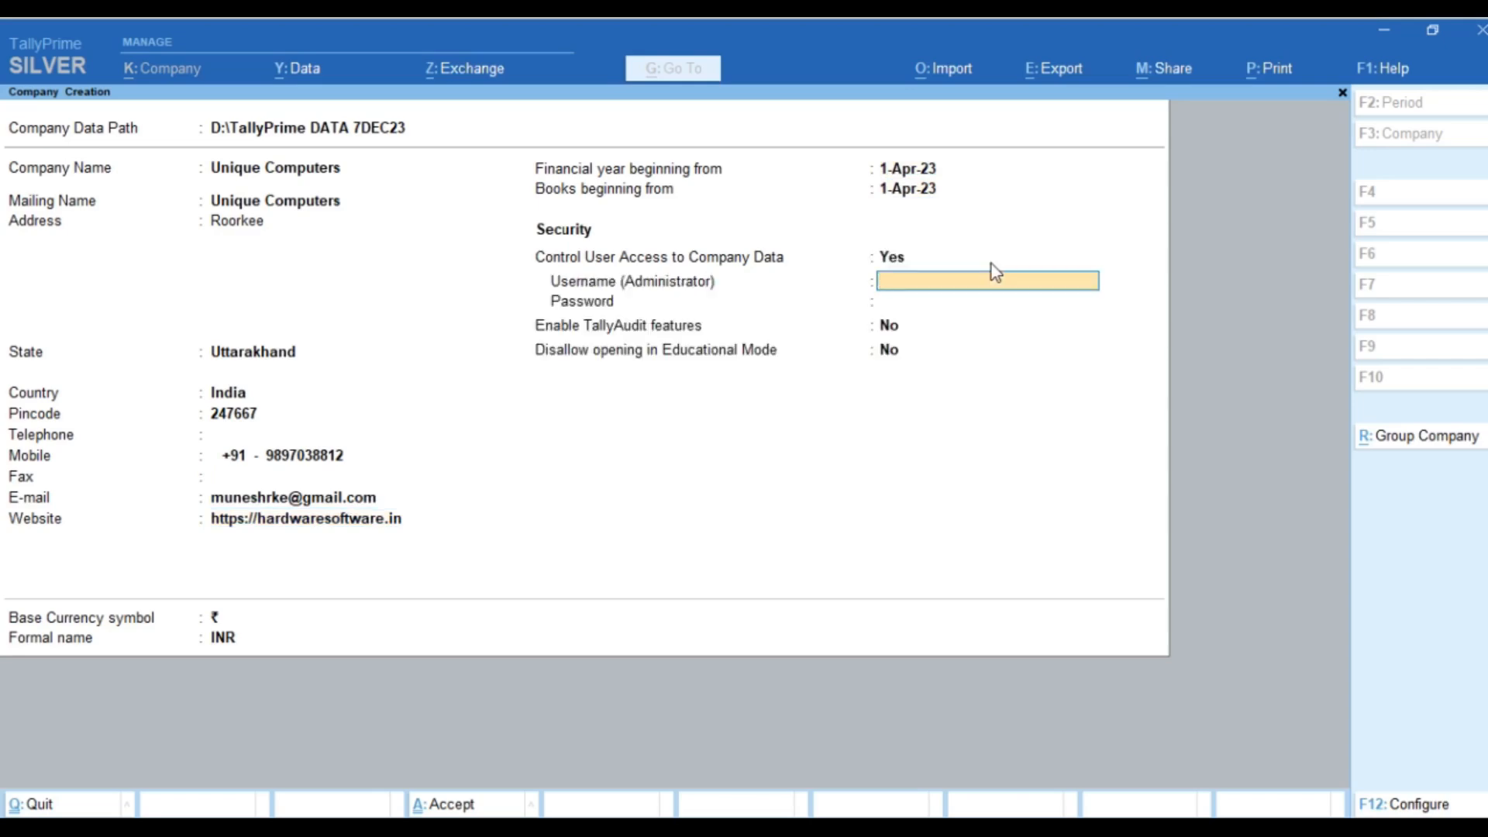
text(1)
key(Return)
text(1)
key(Return)
text(1)
key(Return)
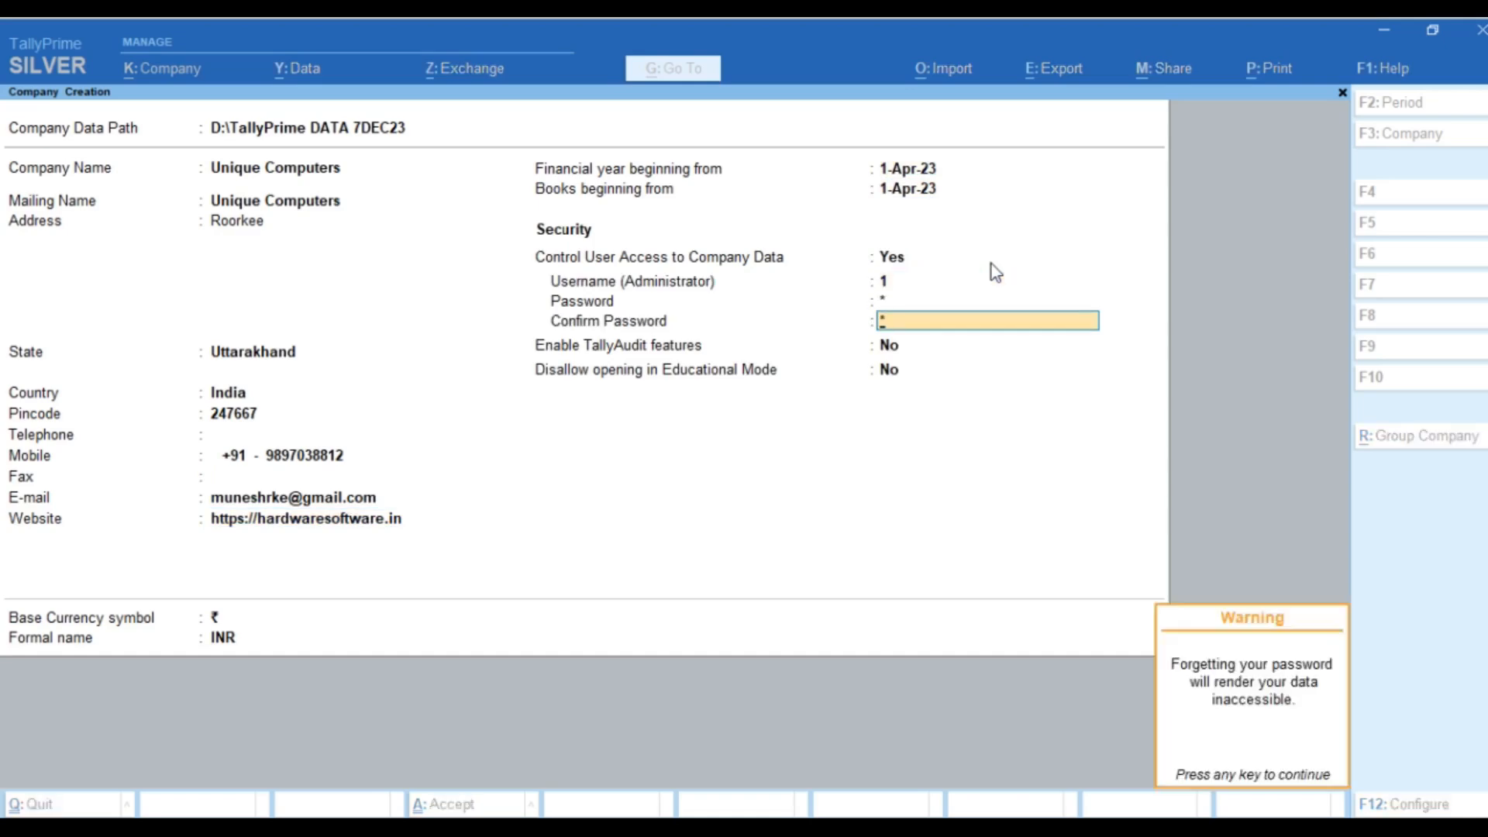
Step: Dismiss the forgotten-password warning and save the new company Unique Computers
key(Return)
key(Return)
key(Return)
key(Return)
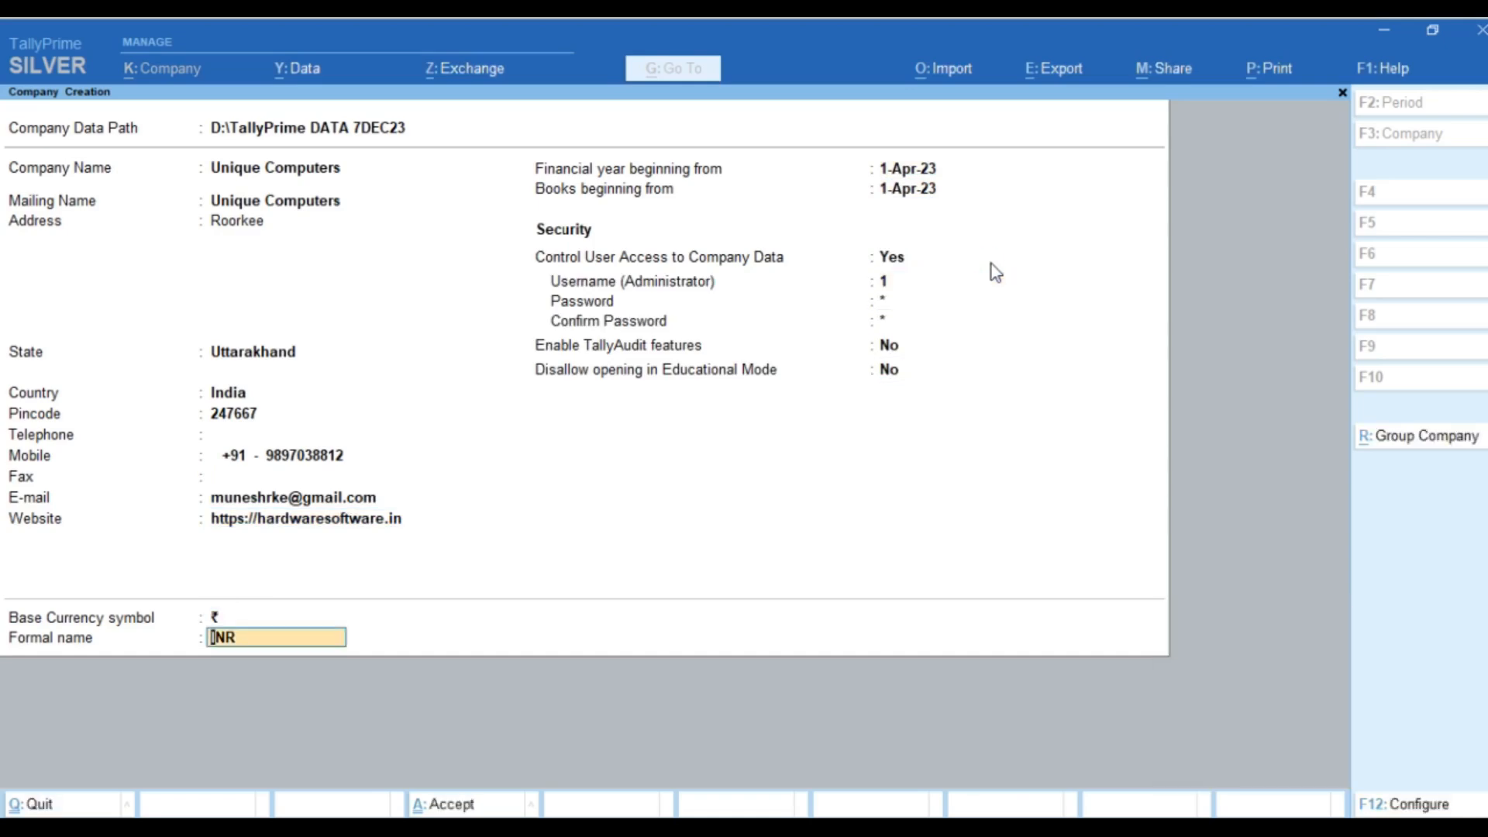
key(Return)
key(Return)
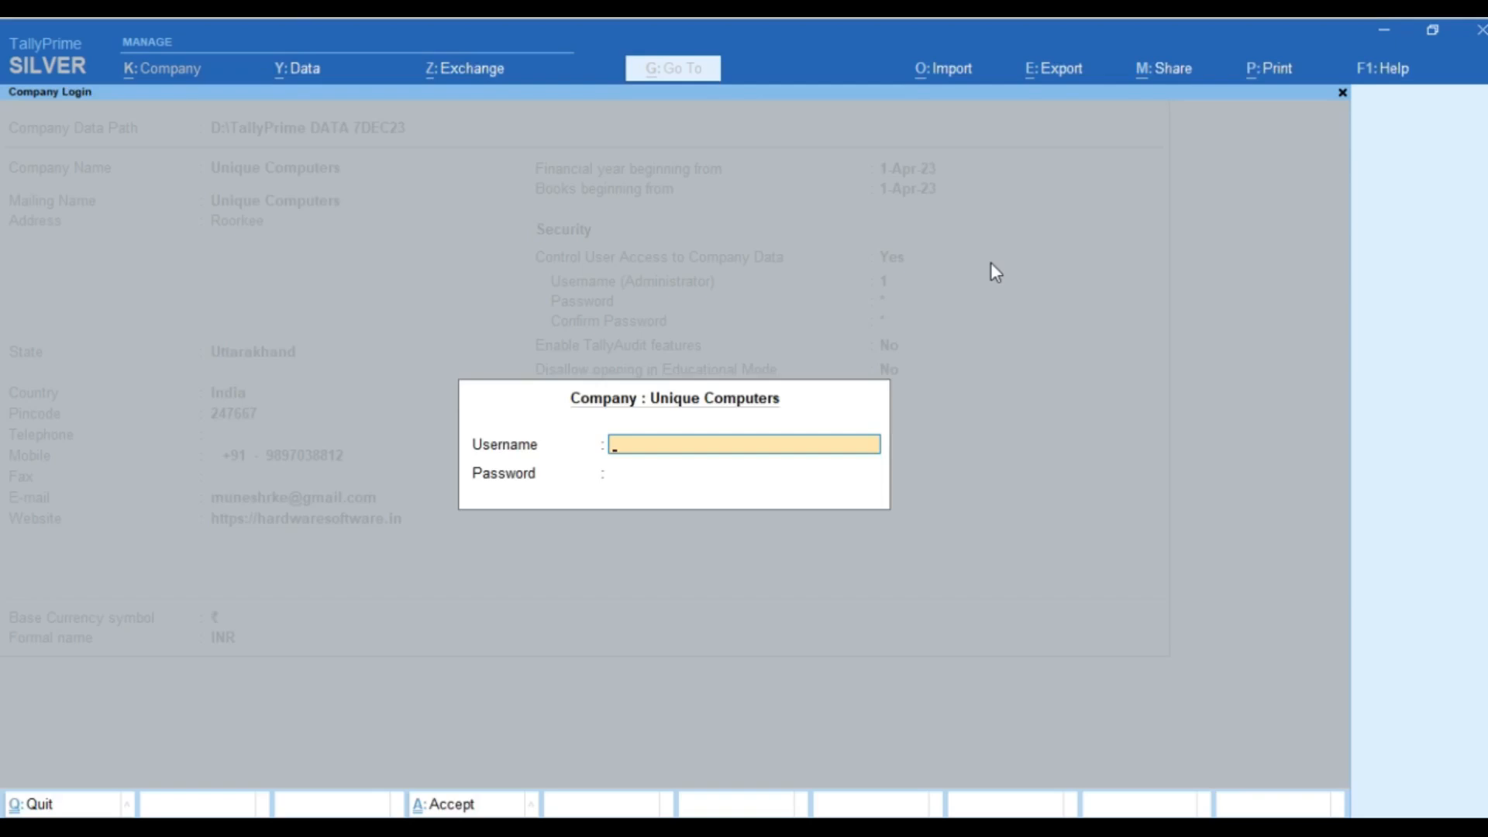
Step: Log in to Unique Computers with the administrator username and password
text(1)
key(Return)
text(1)
key(Return)
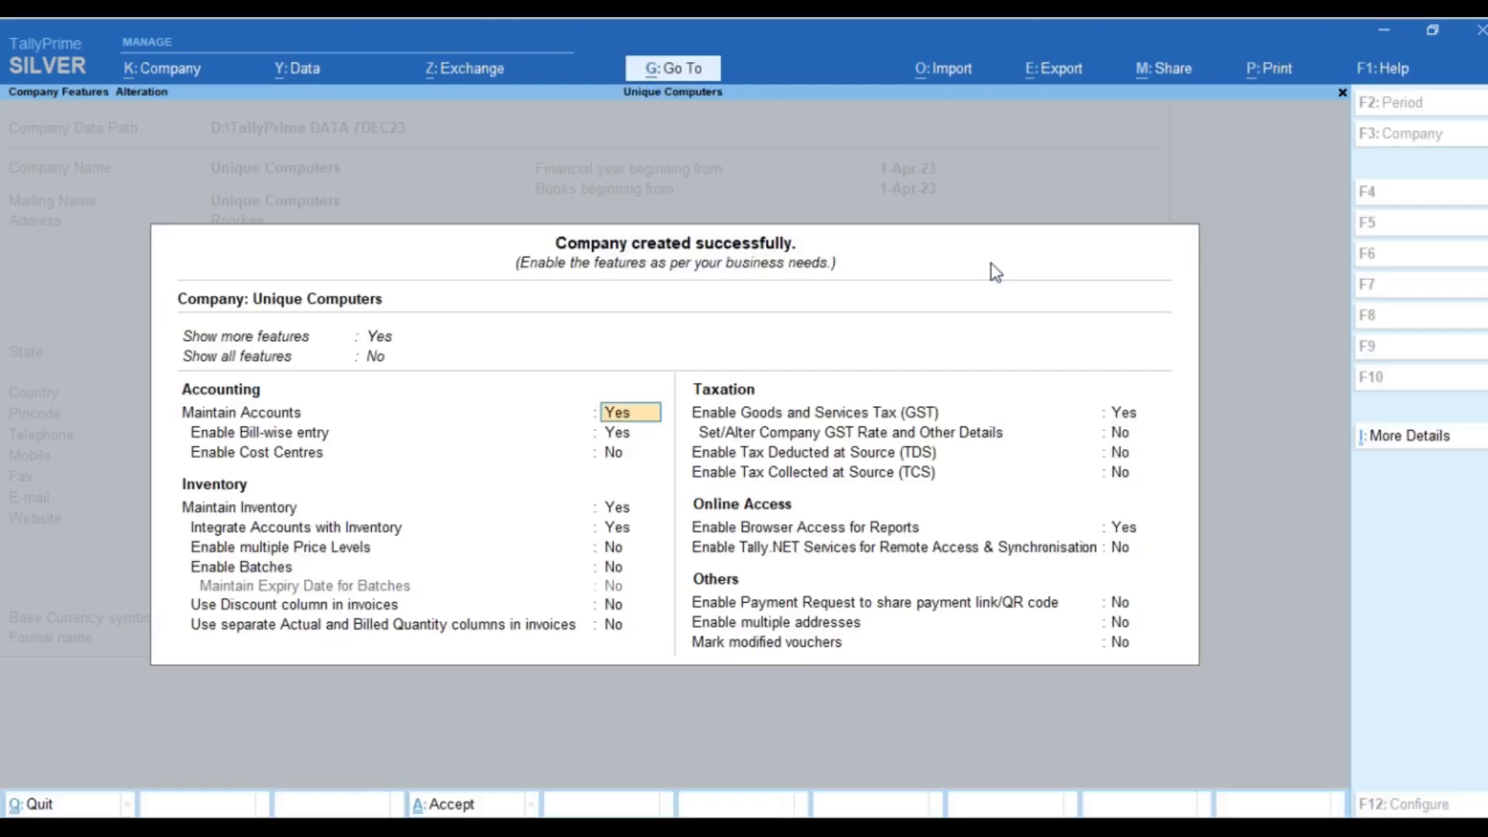
Step: Keep the default company features and leave GST details unchanged
key(Return)
key(Return)
key(Return)
key(Return)
key(Return)
key(Return)
key(Return)
key(Return)
key(Return)
key(Return)
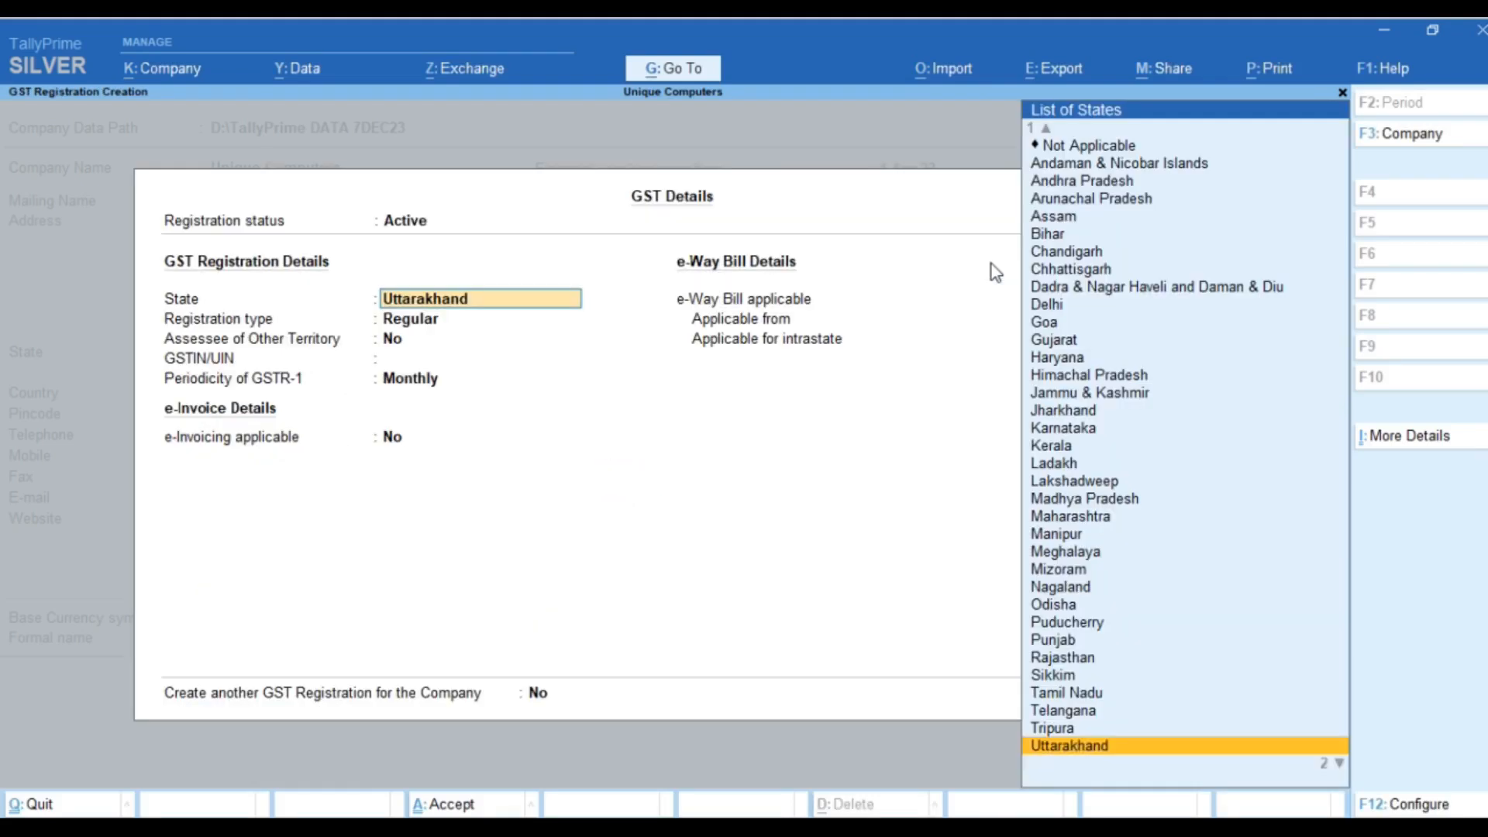
key(Escape)
key(Escape)
key(Return)
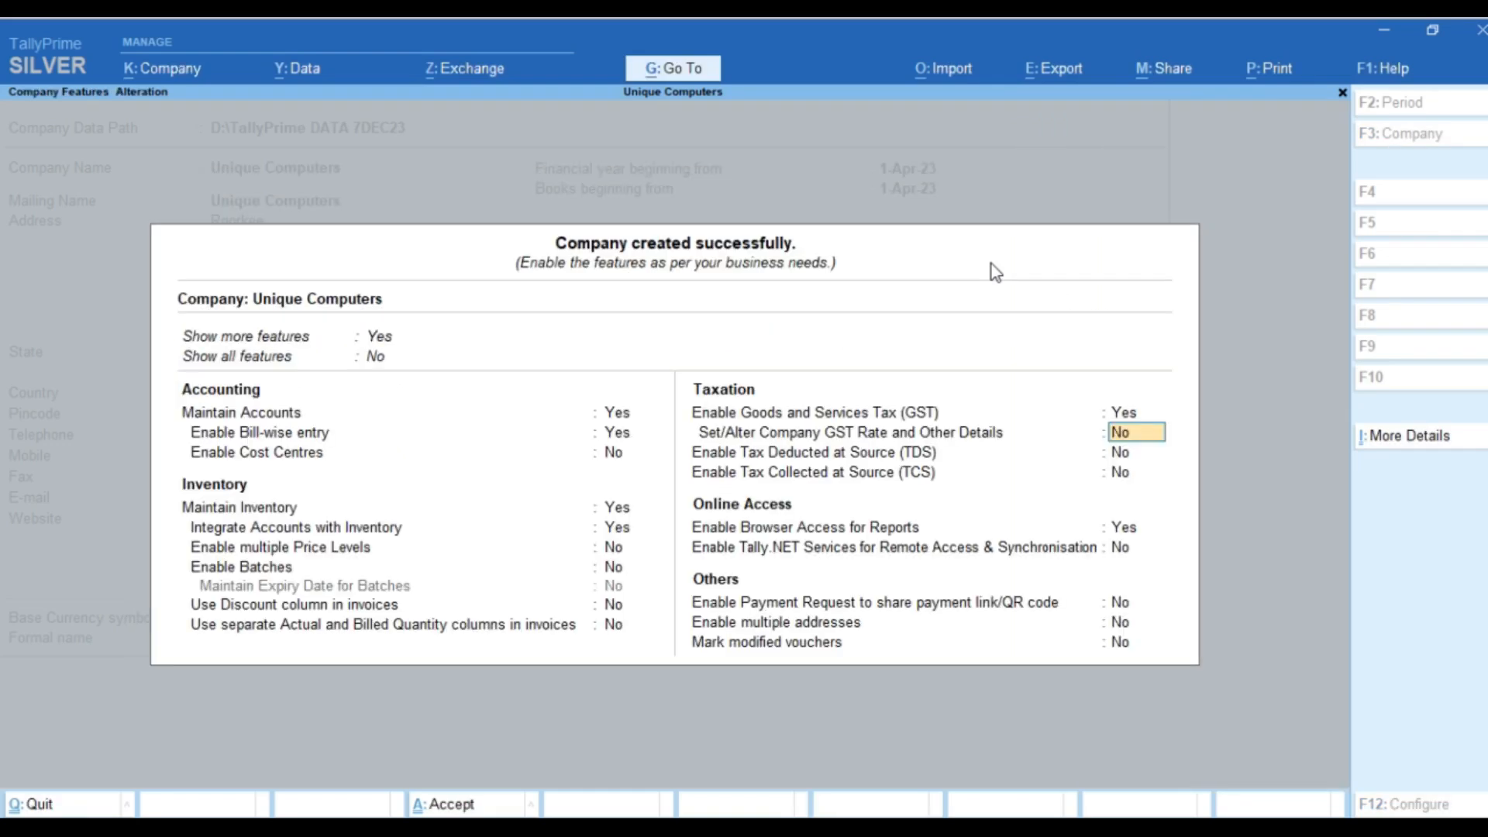
key(Escape)
key(Return)
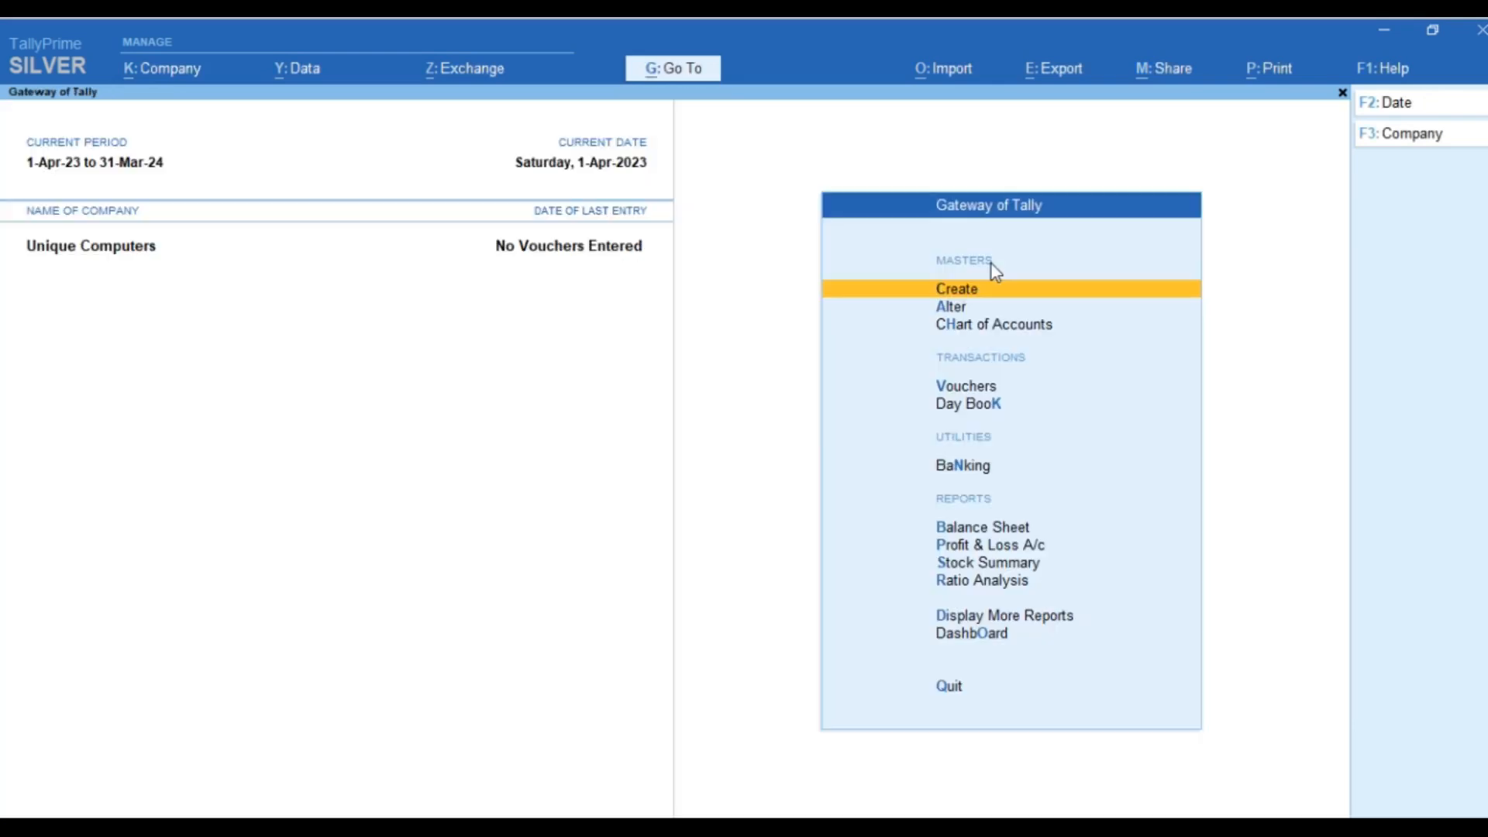
Step: Export the Masters sample Excel file from Import > Manage > Sample Excel File, opening AllAccountingMasters.xlsx
click(961, 77)
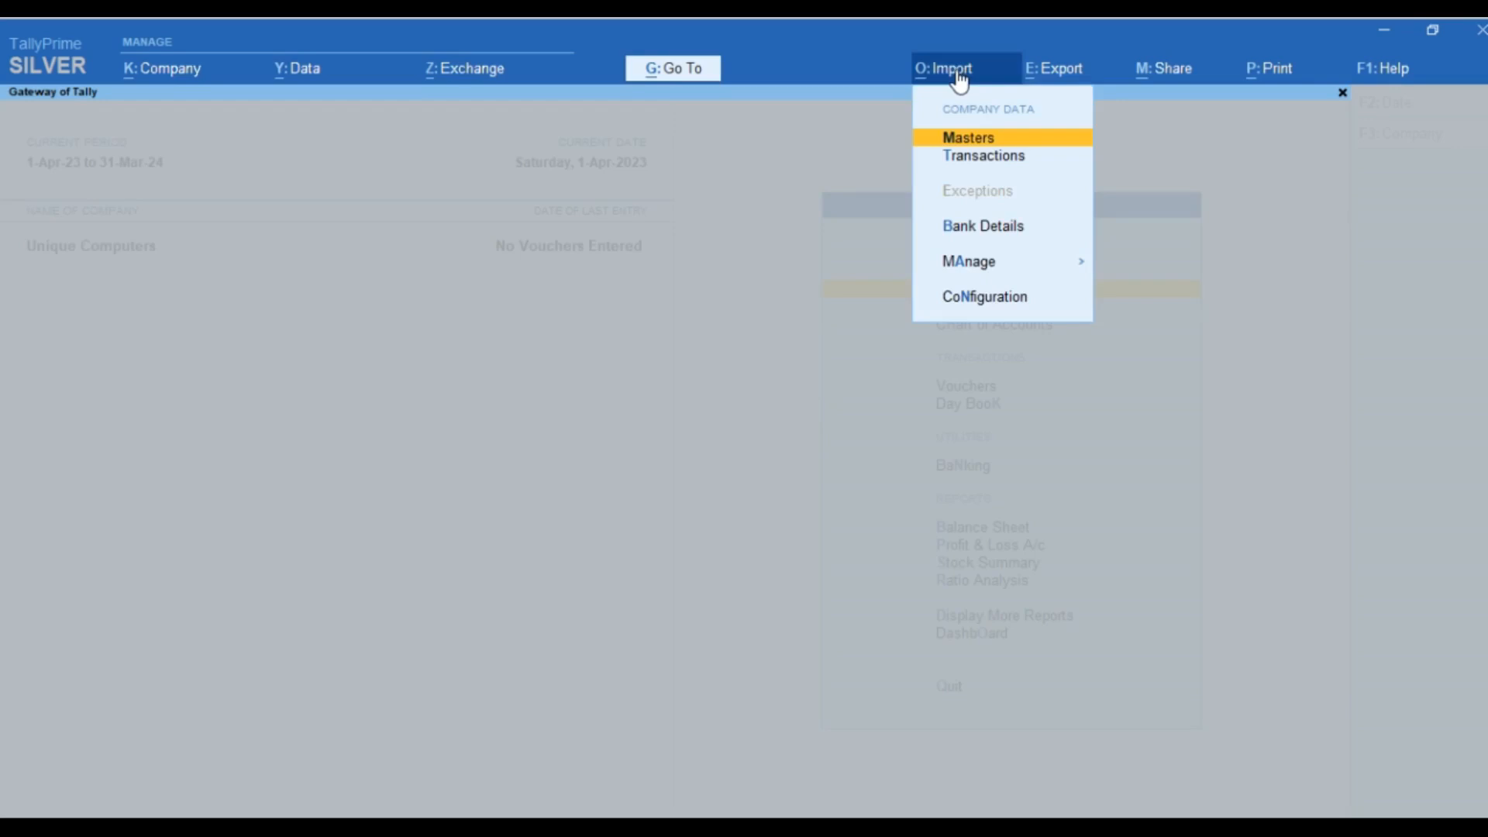
click(984, 269)
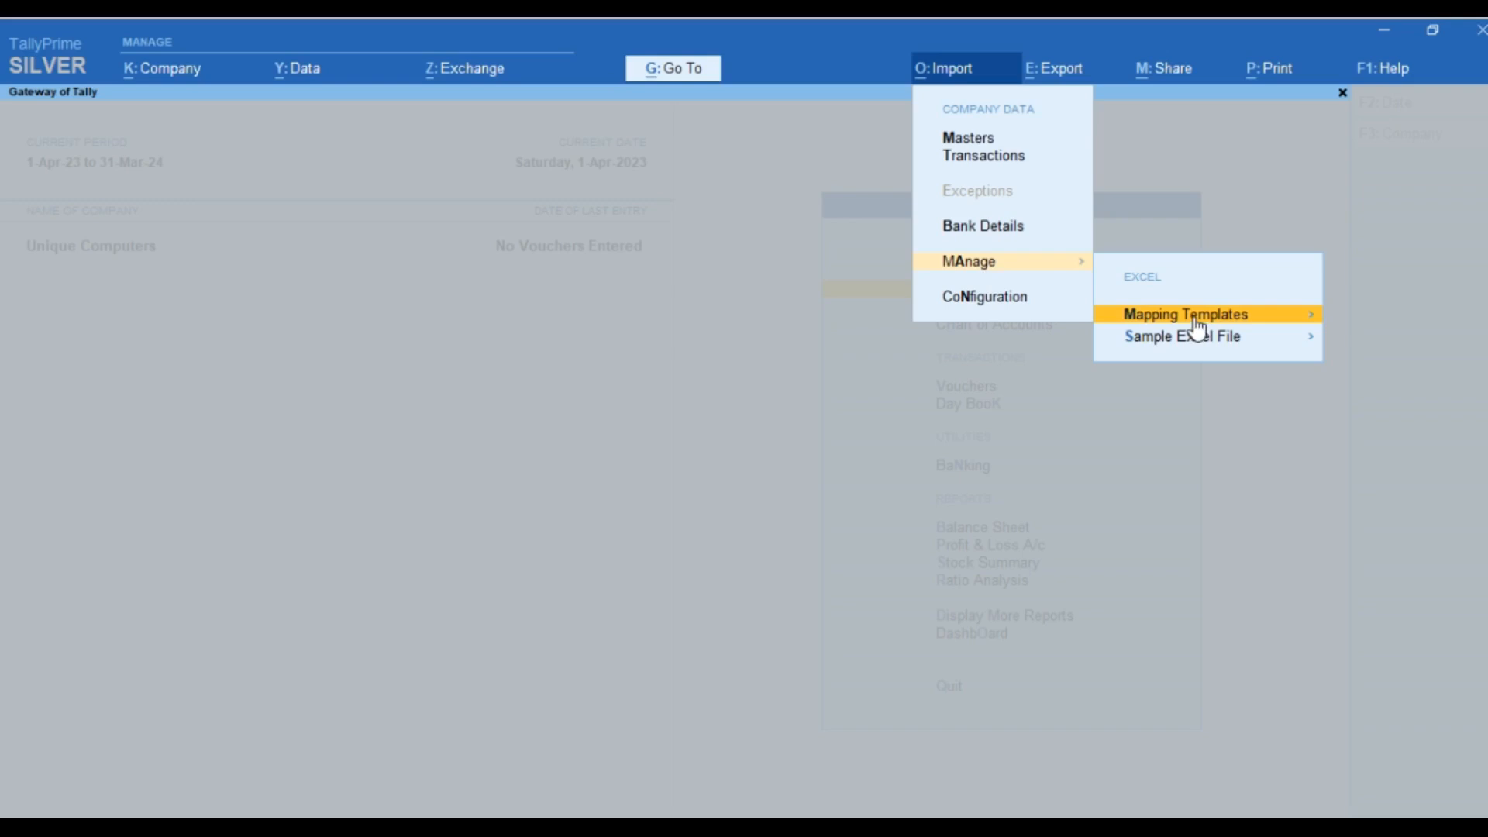
key(Down)
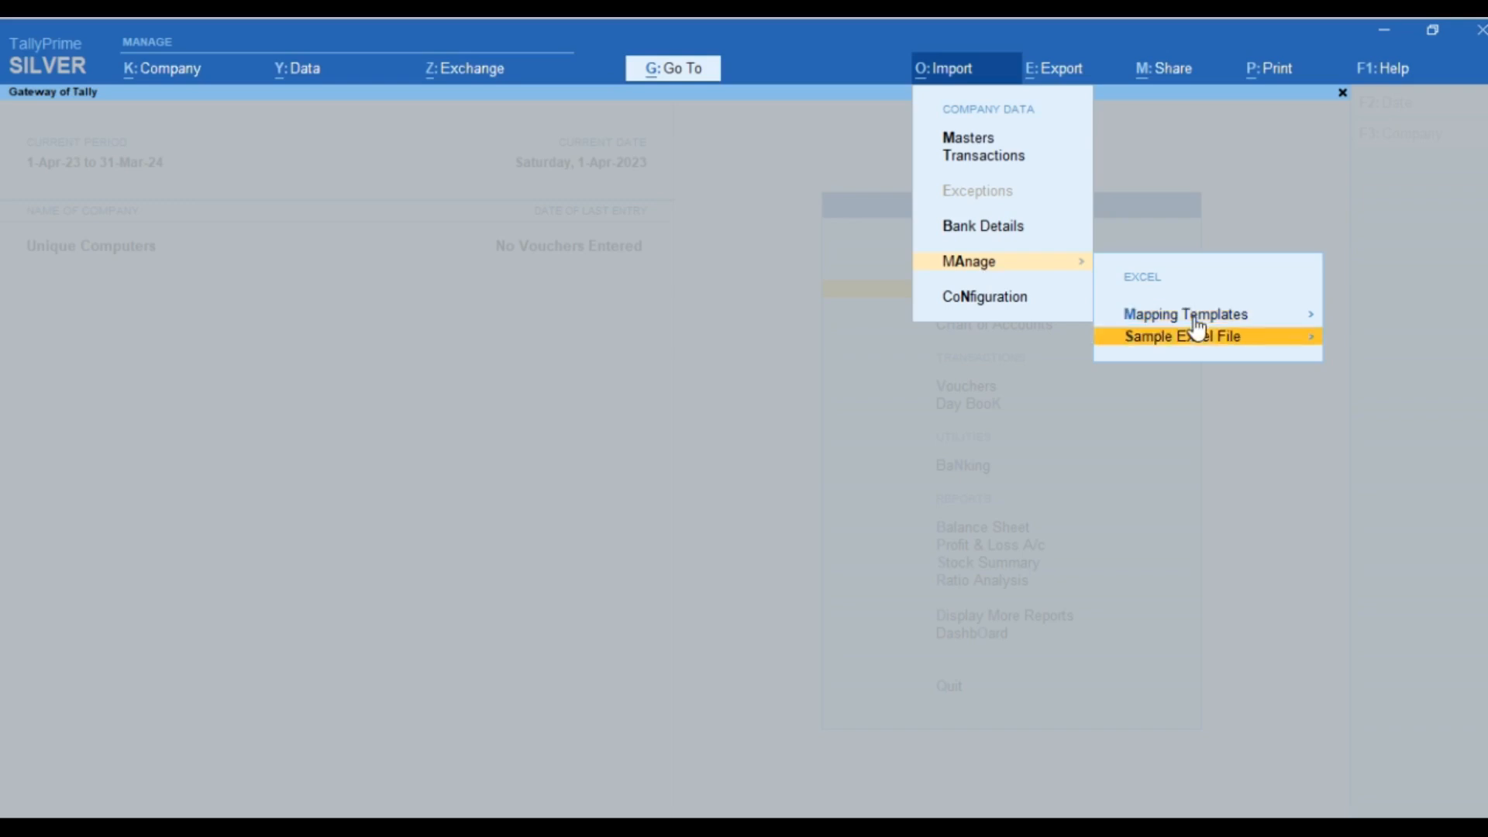
key(Return)
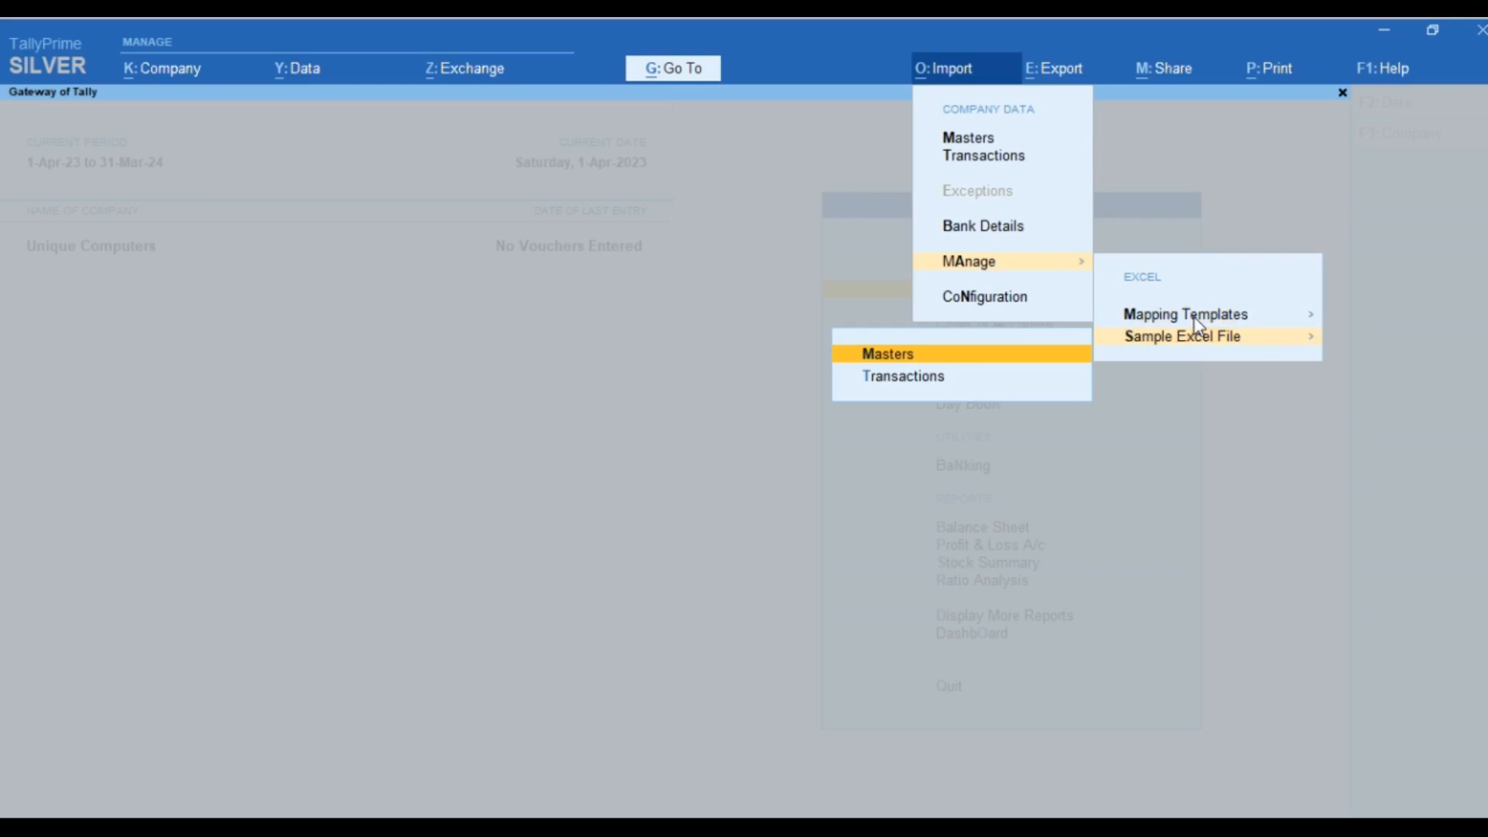
key(Return)
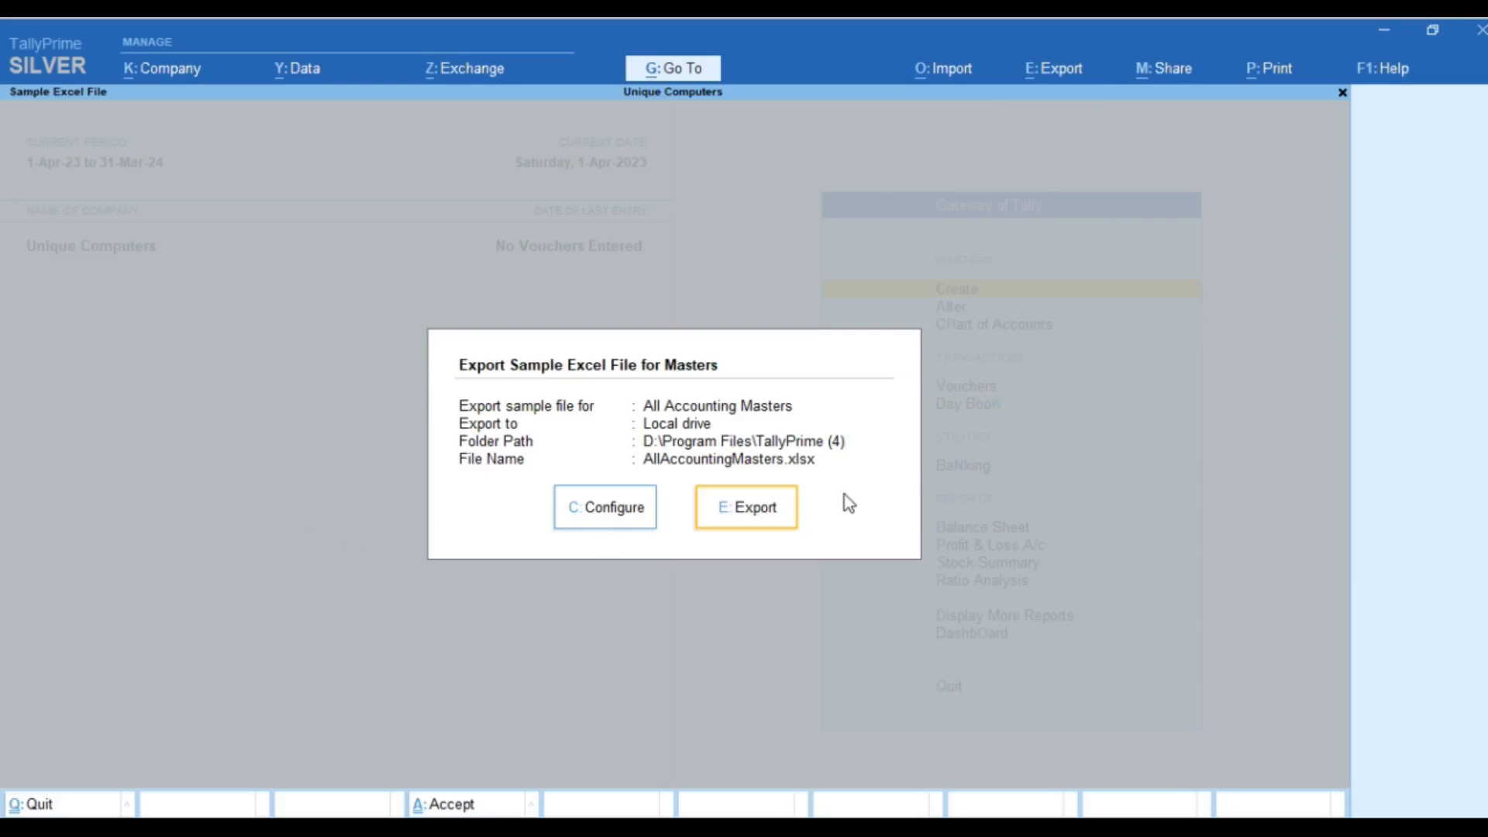
click(762, 515)
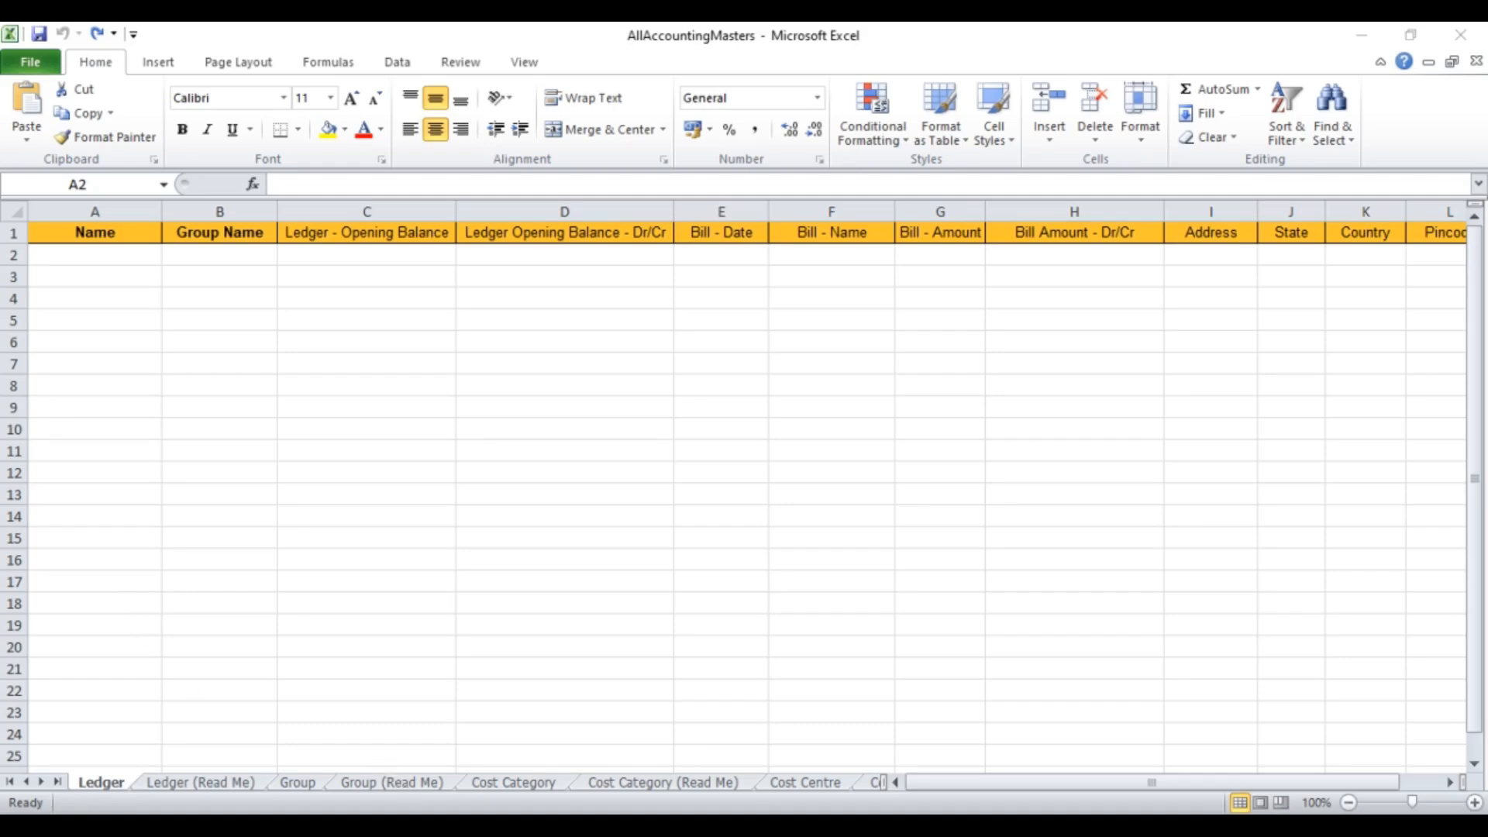
Step: Switch from the Excel masters sheet back to TallyPrime
click(627, 824)
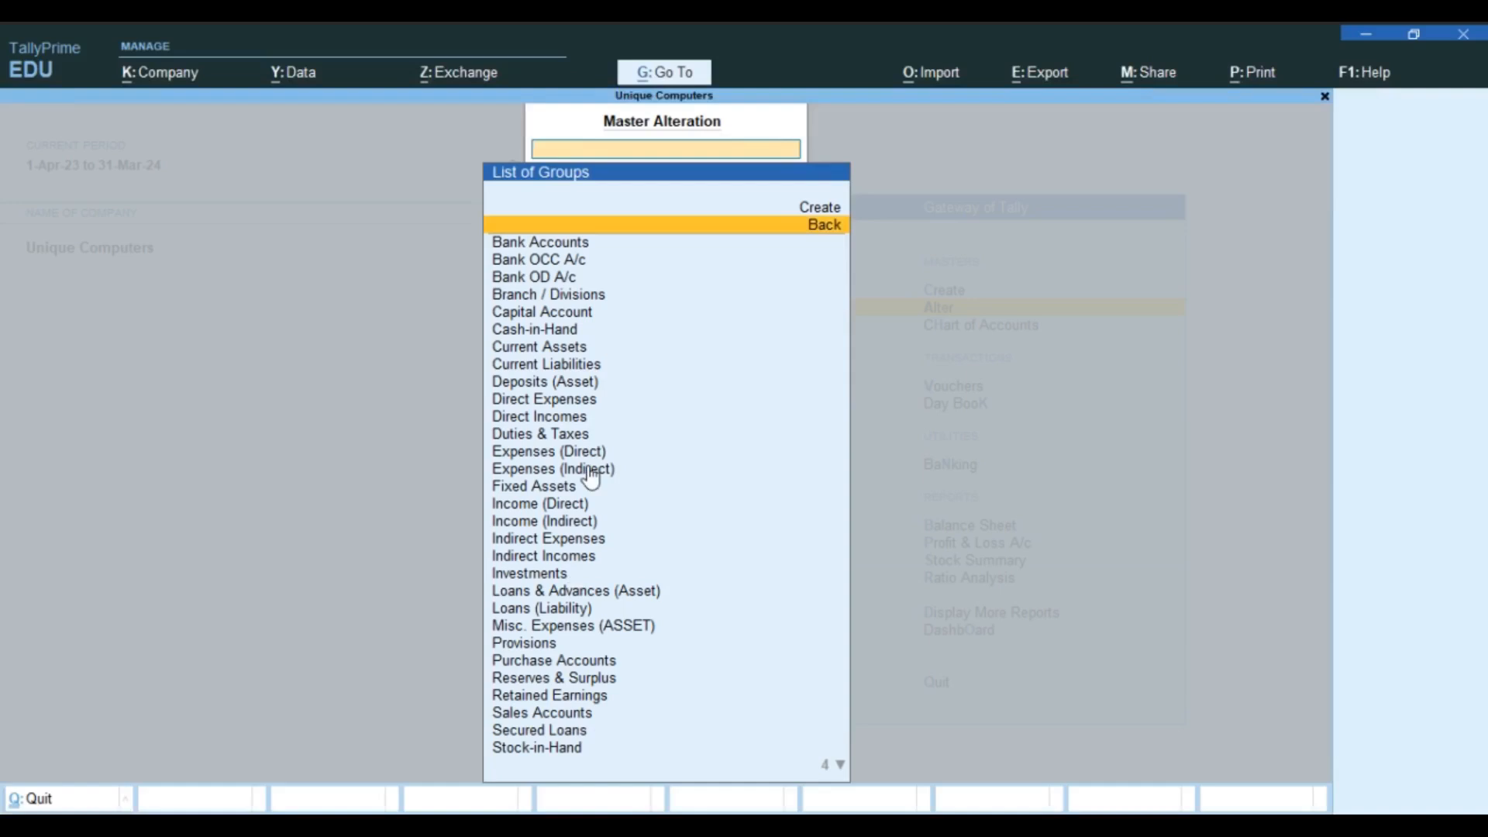
Step: Browse TallyPrime's List of Groups from Investments to Unsecured Loans, then return to the Excel sheet
key(Down)
key(Down)
key(Down)
key(Down)
key(Down)
key(Down)
key(Down)
key(Down)
key(Down)
key(Down)
key(Down)
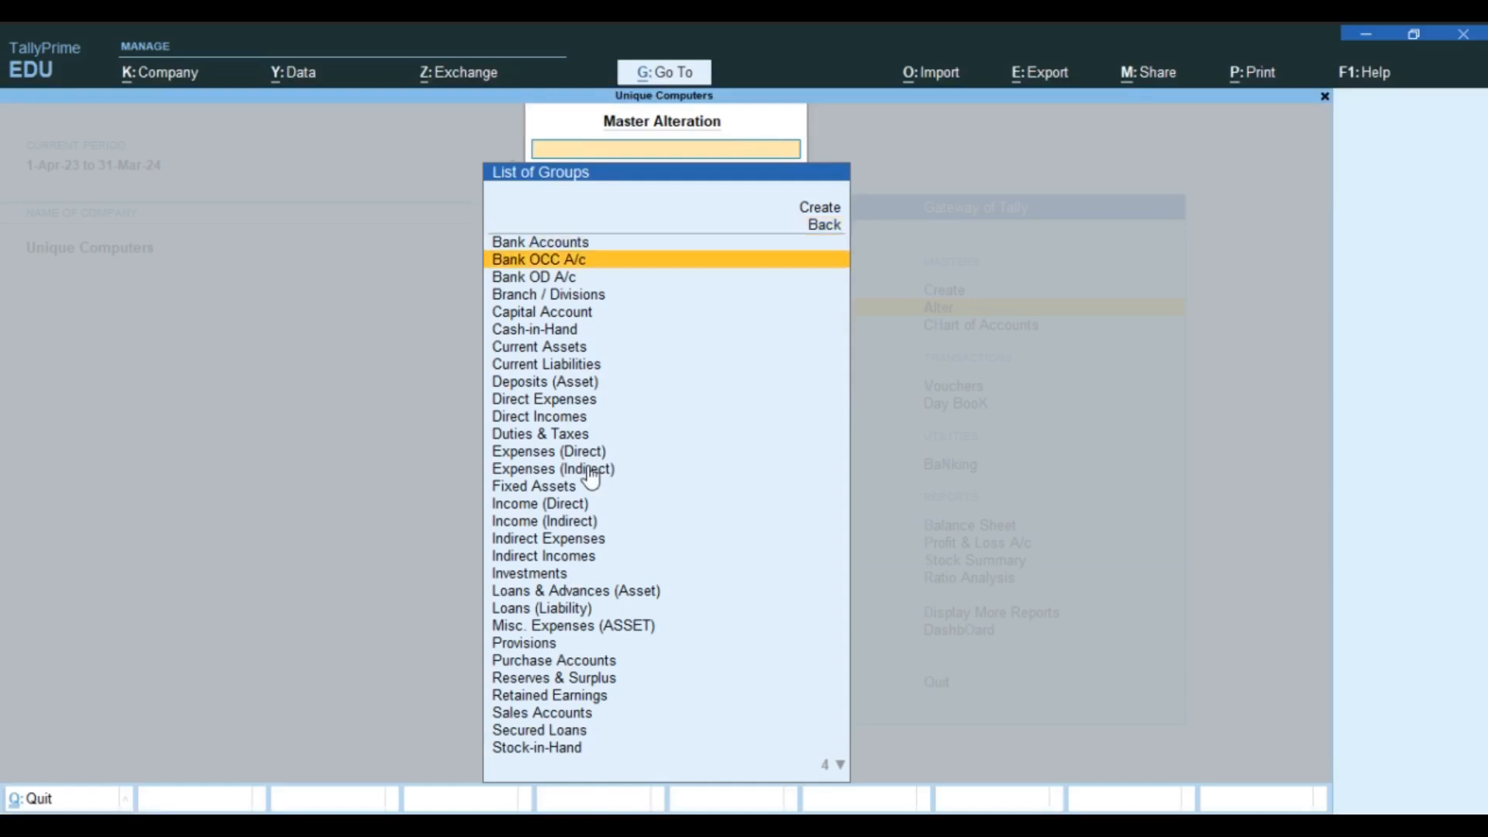
key(Escape)
key(Escape)
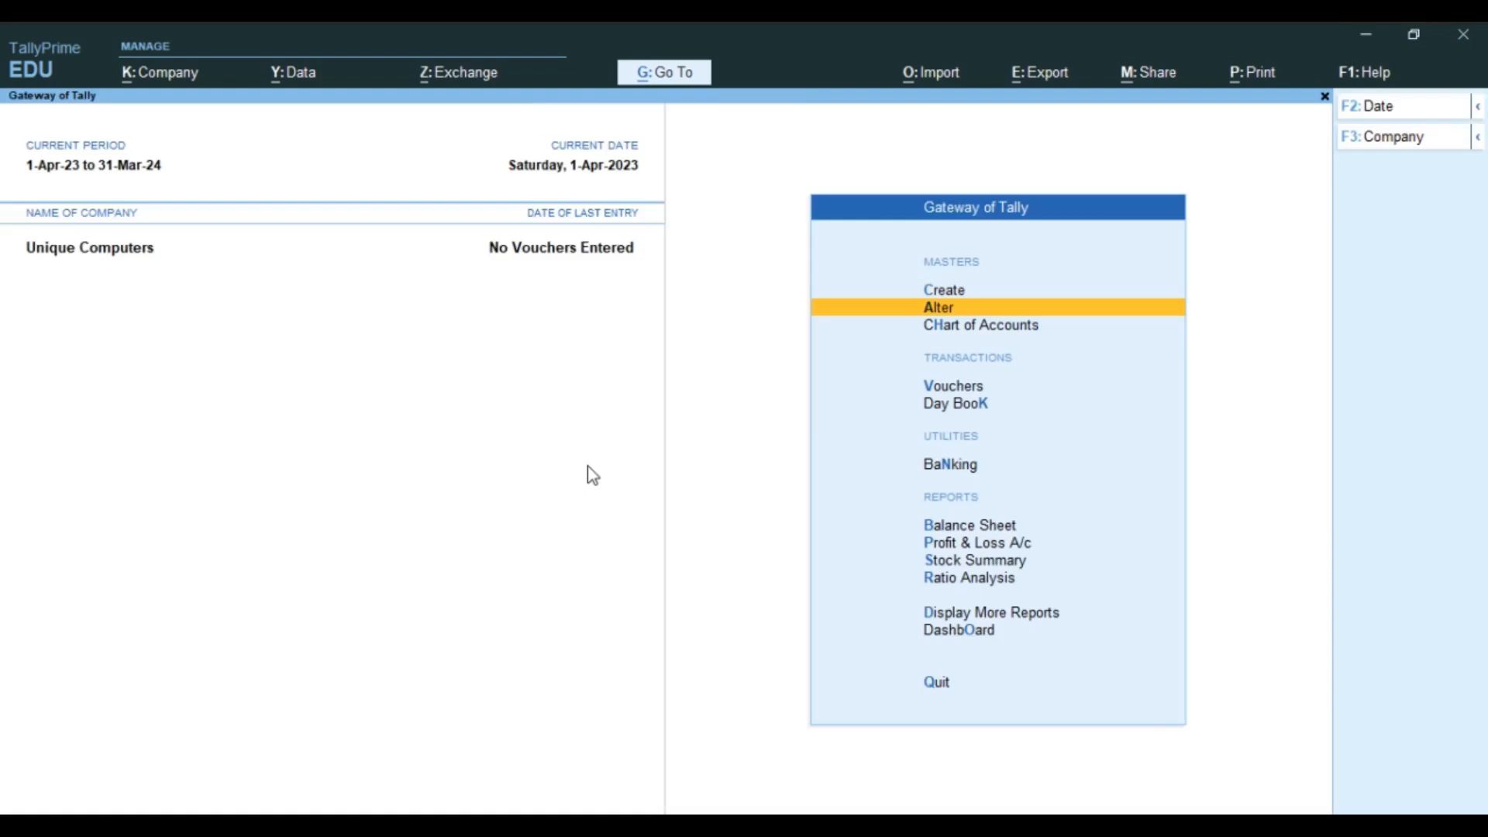
key(Up)
key(Down)
key(Return)
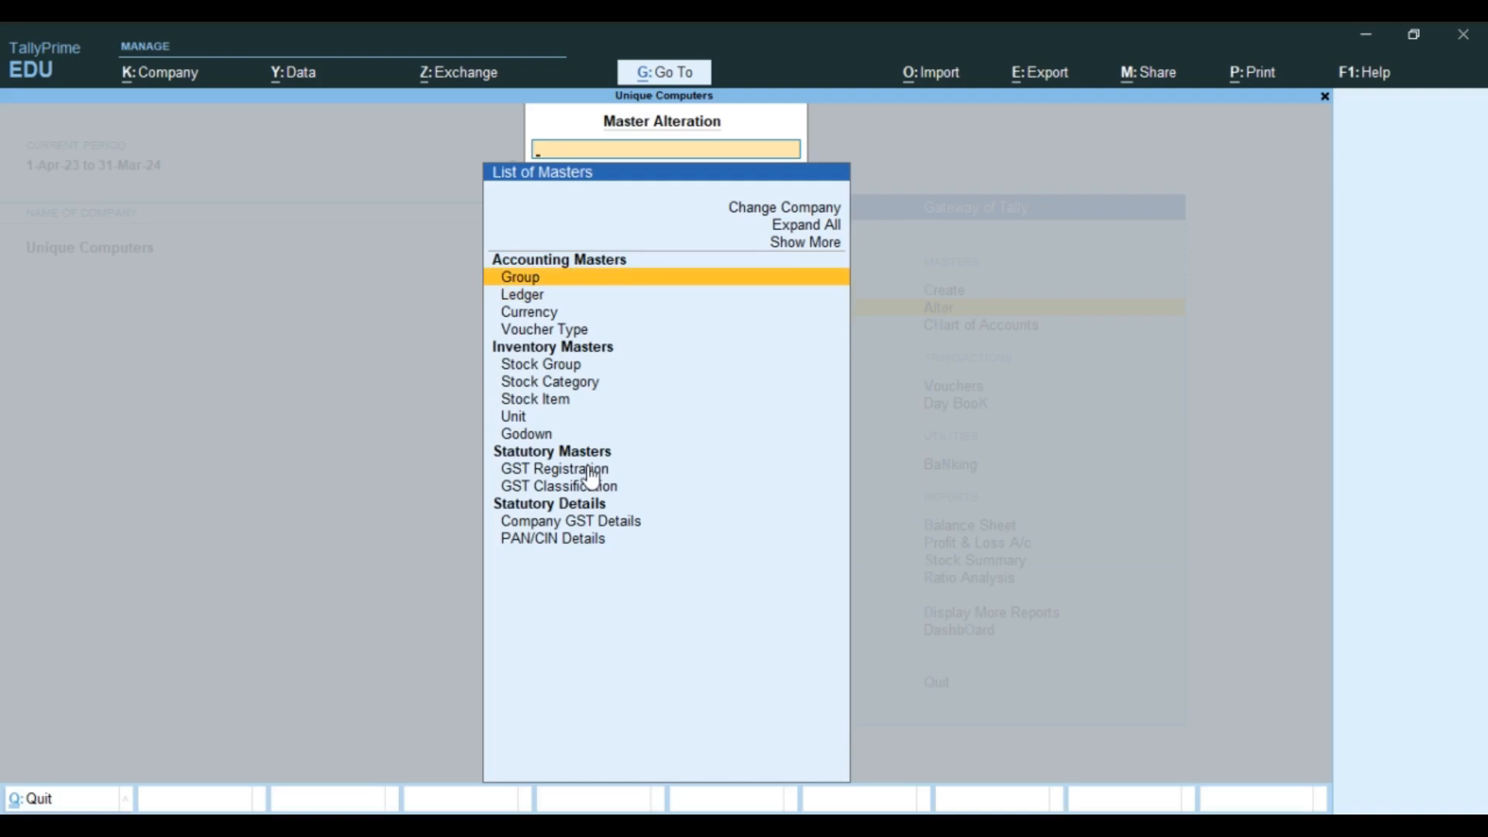
key(Return)
key(Down)
key(Down)
key(Down)
key(Down)
key(Down)
key(Down)
key(Down)
key(Down)
key(Down)
key(Down)
key(Down)
key(Down)
key(Down)
key(Down)
key(Down)
key(Down)
key(Down)
key(Down)
key(Down)
key(Down)
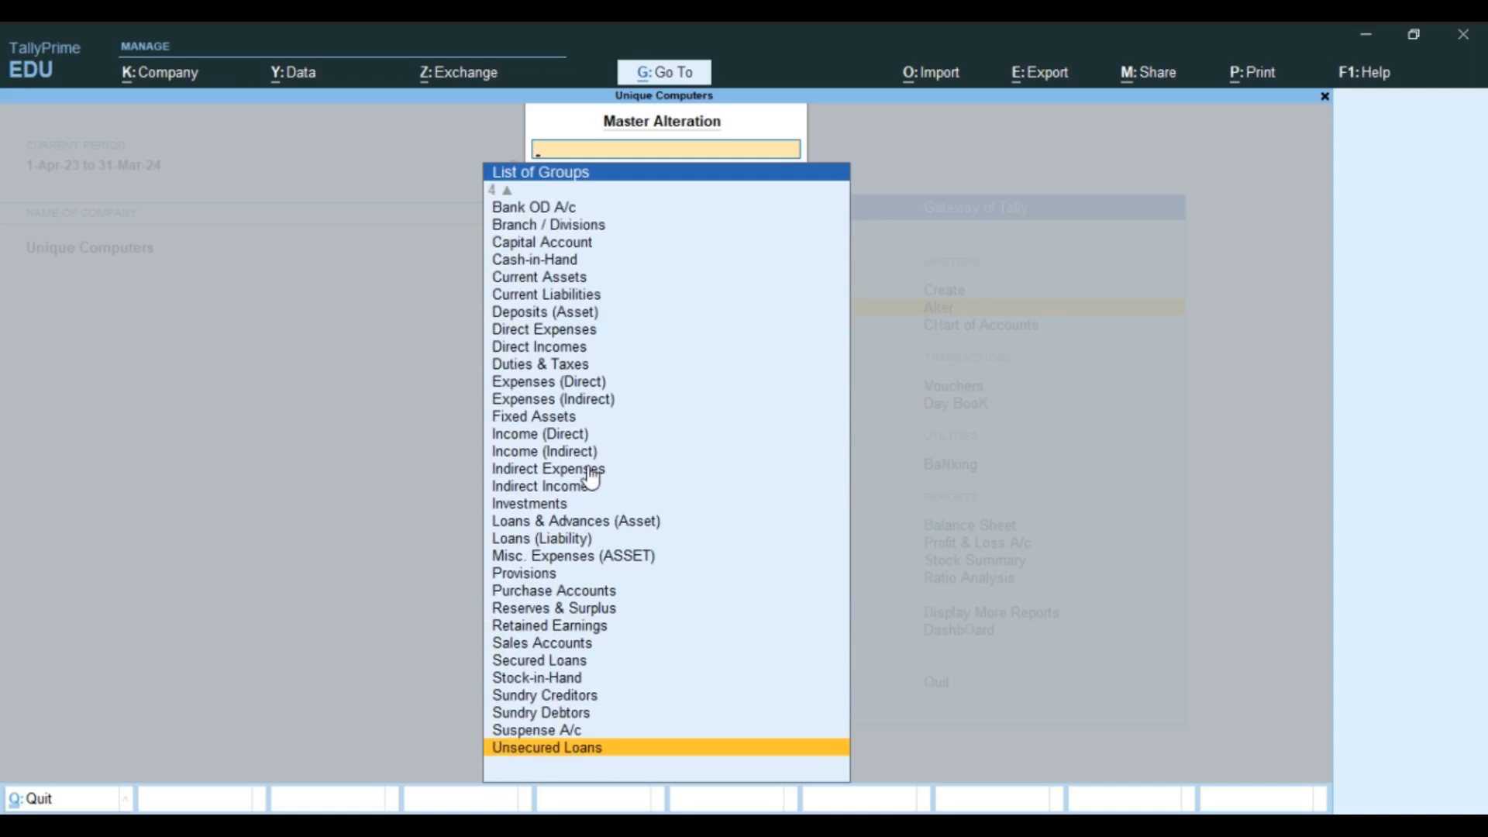
key(Up)
key(Up)
key(Up)
key(Up)
key(Up)
key(Up)
key(Up)
key(Up)
key(Up)
key(Up)
key(Up)
key(Up)
key(Up)
key(Up)
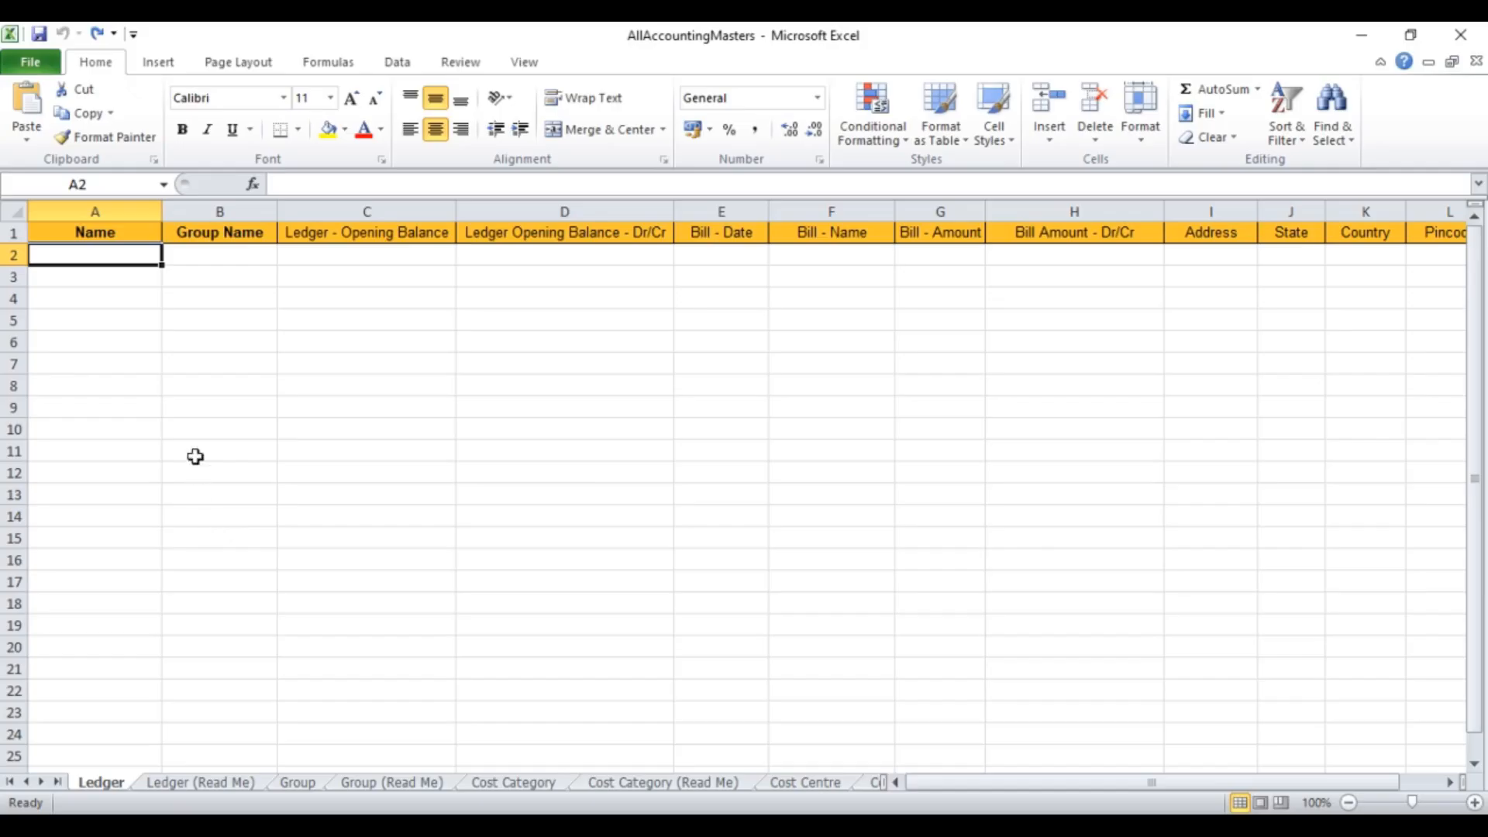
click(196, 428)
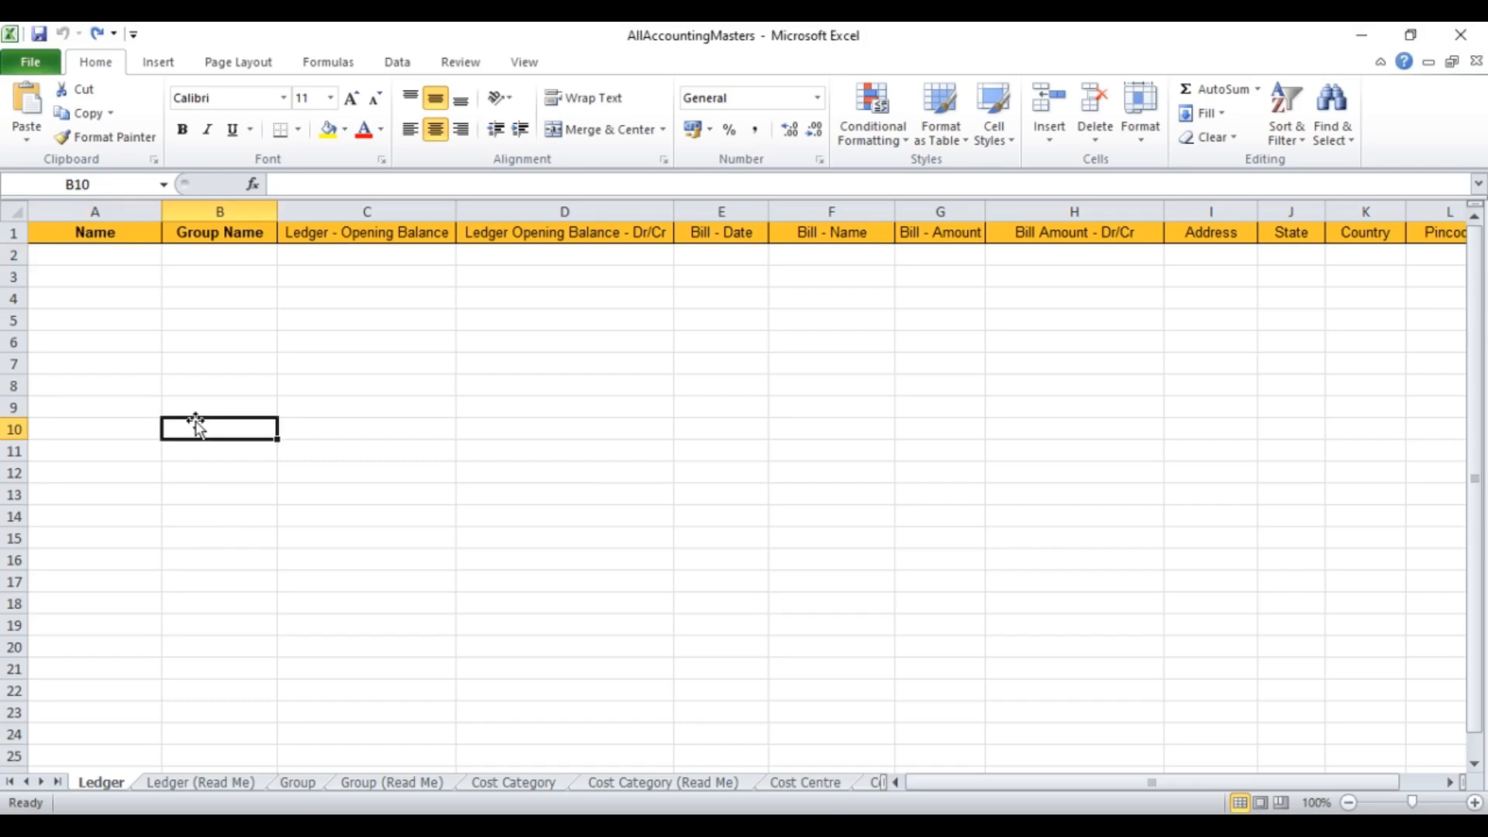
key(Up)
key(Up)
key(Up)
key(Up)
key(Up)
key(Up)
key(Up)
key(Left)
key(Up)
key(Up)
key(Right)
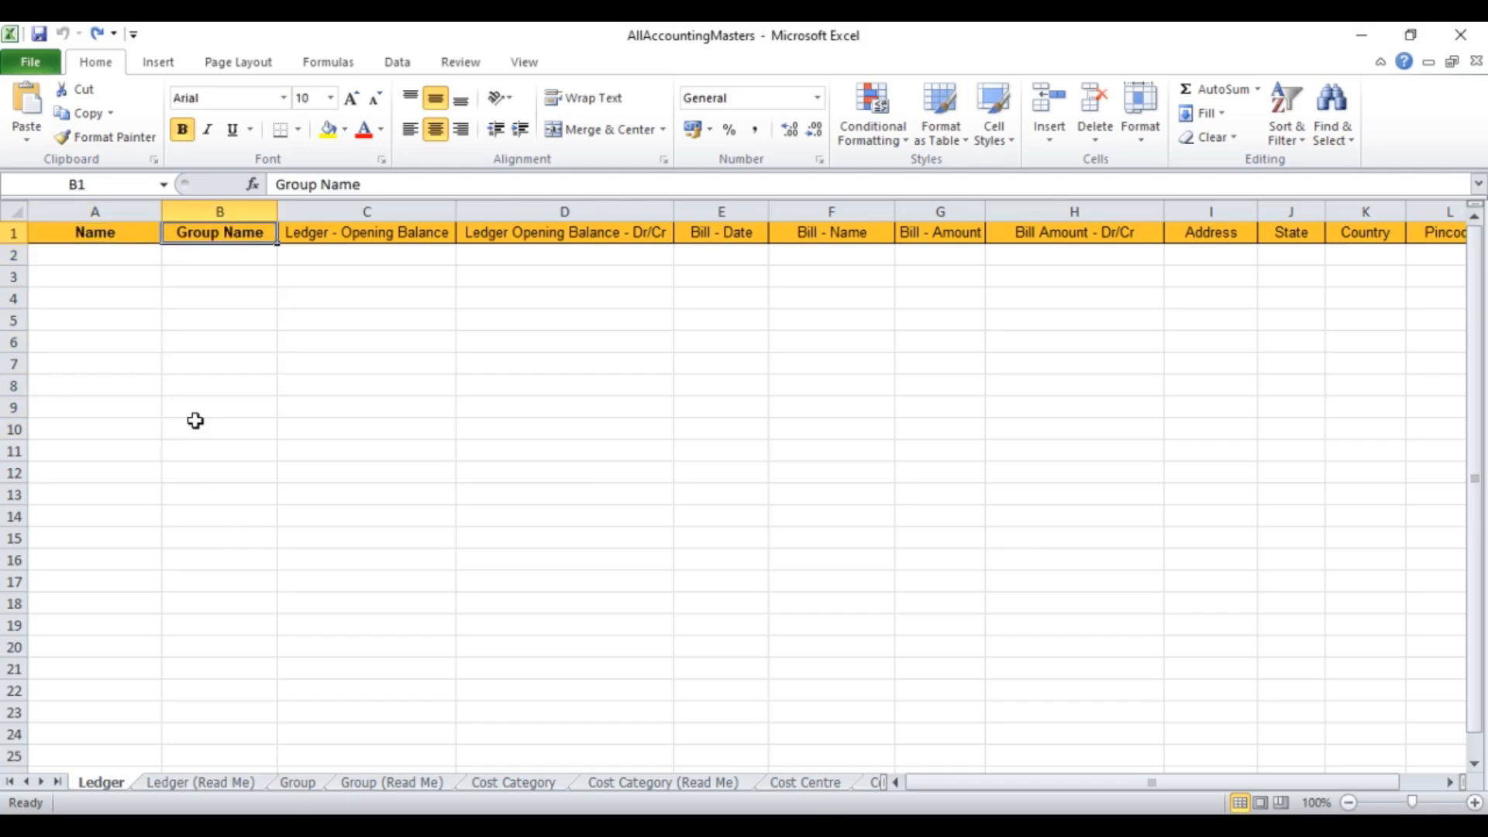
key(Right)
key(Right)
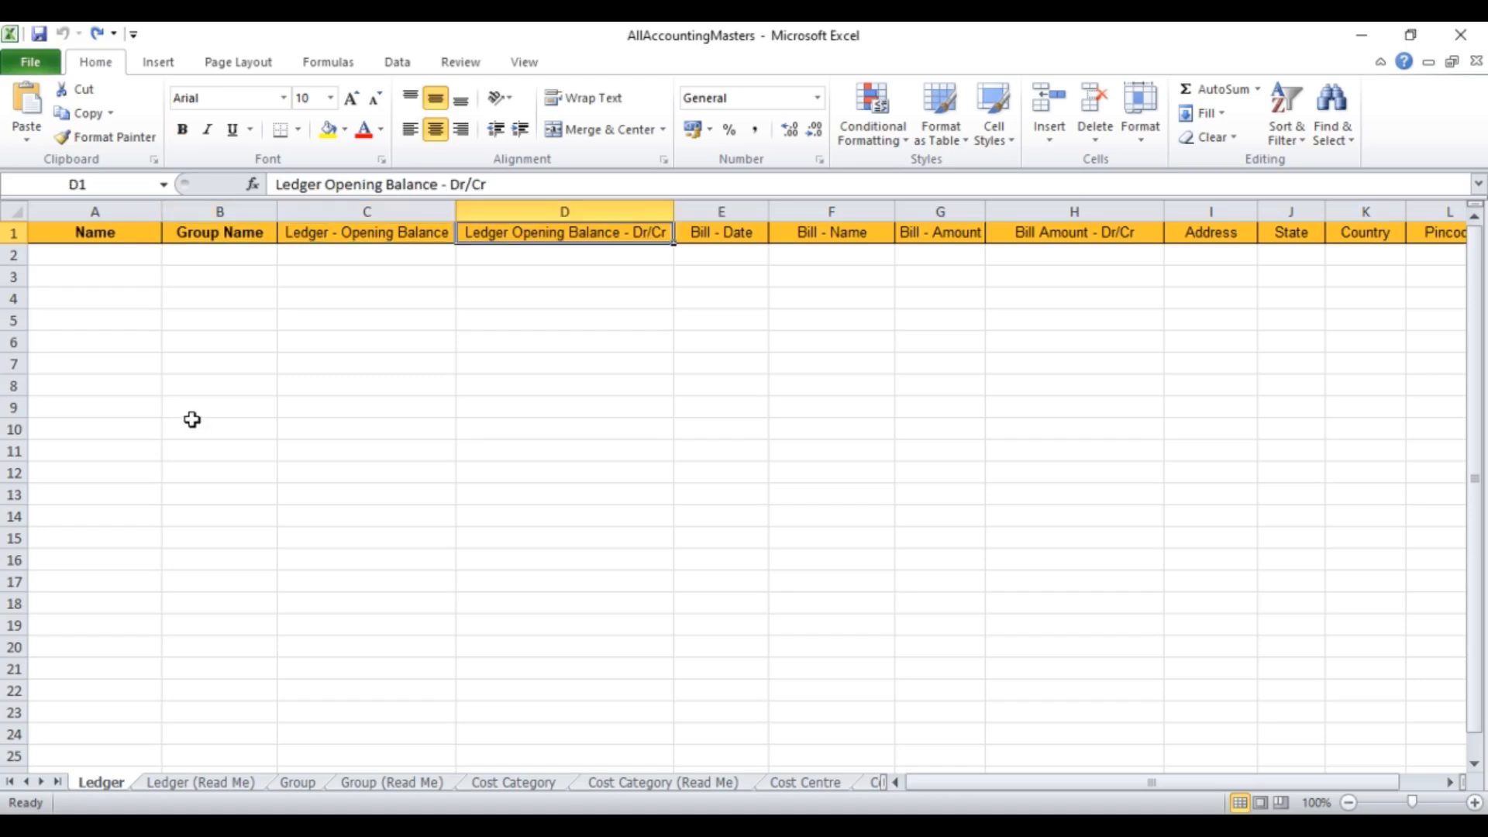
key(Right)
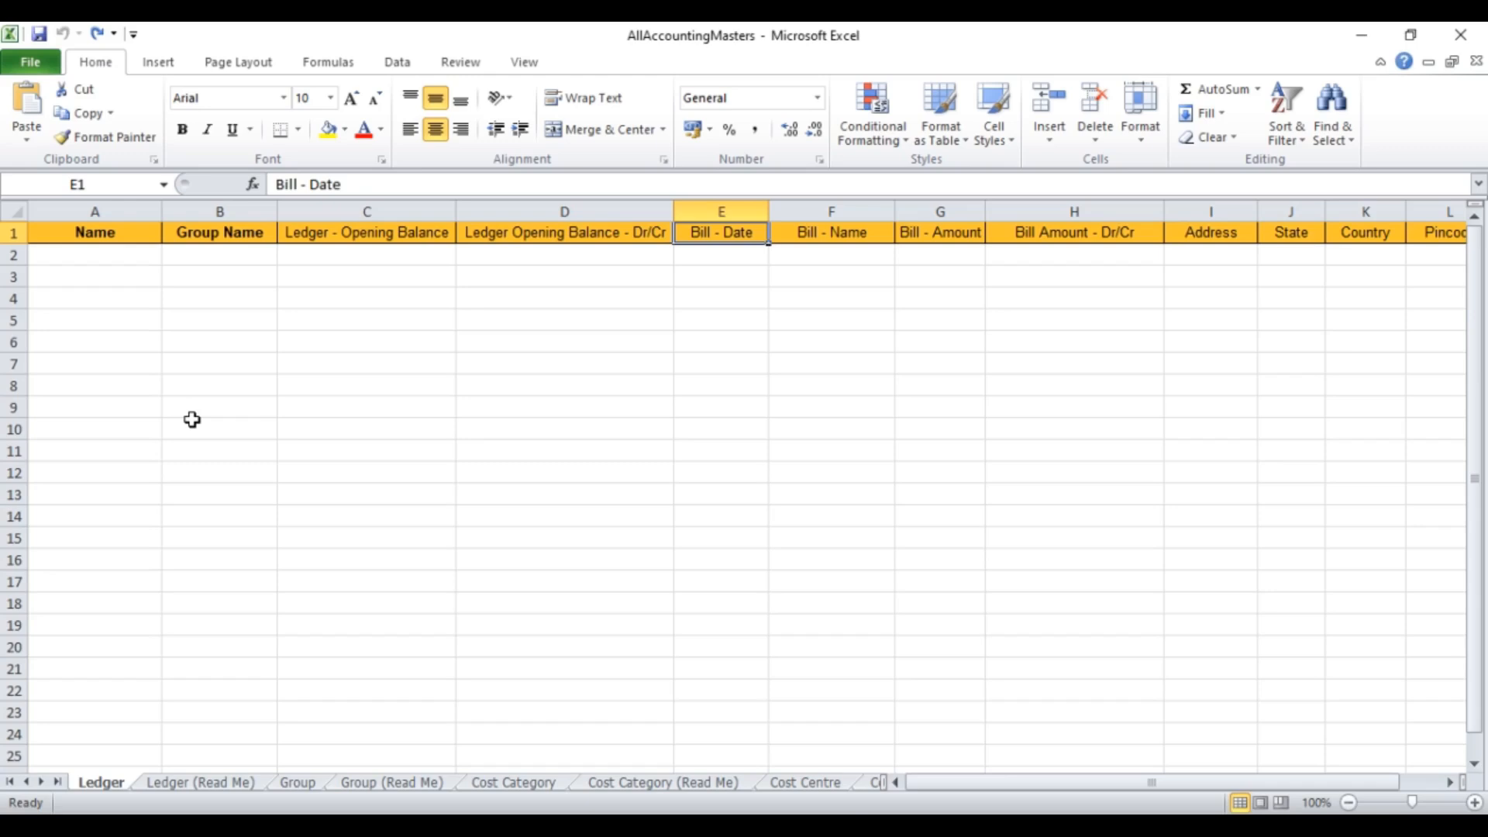
key(Right)
key(Right)
key(Right)
key(Right)
key(Right)
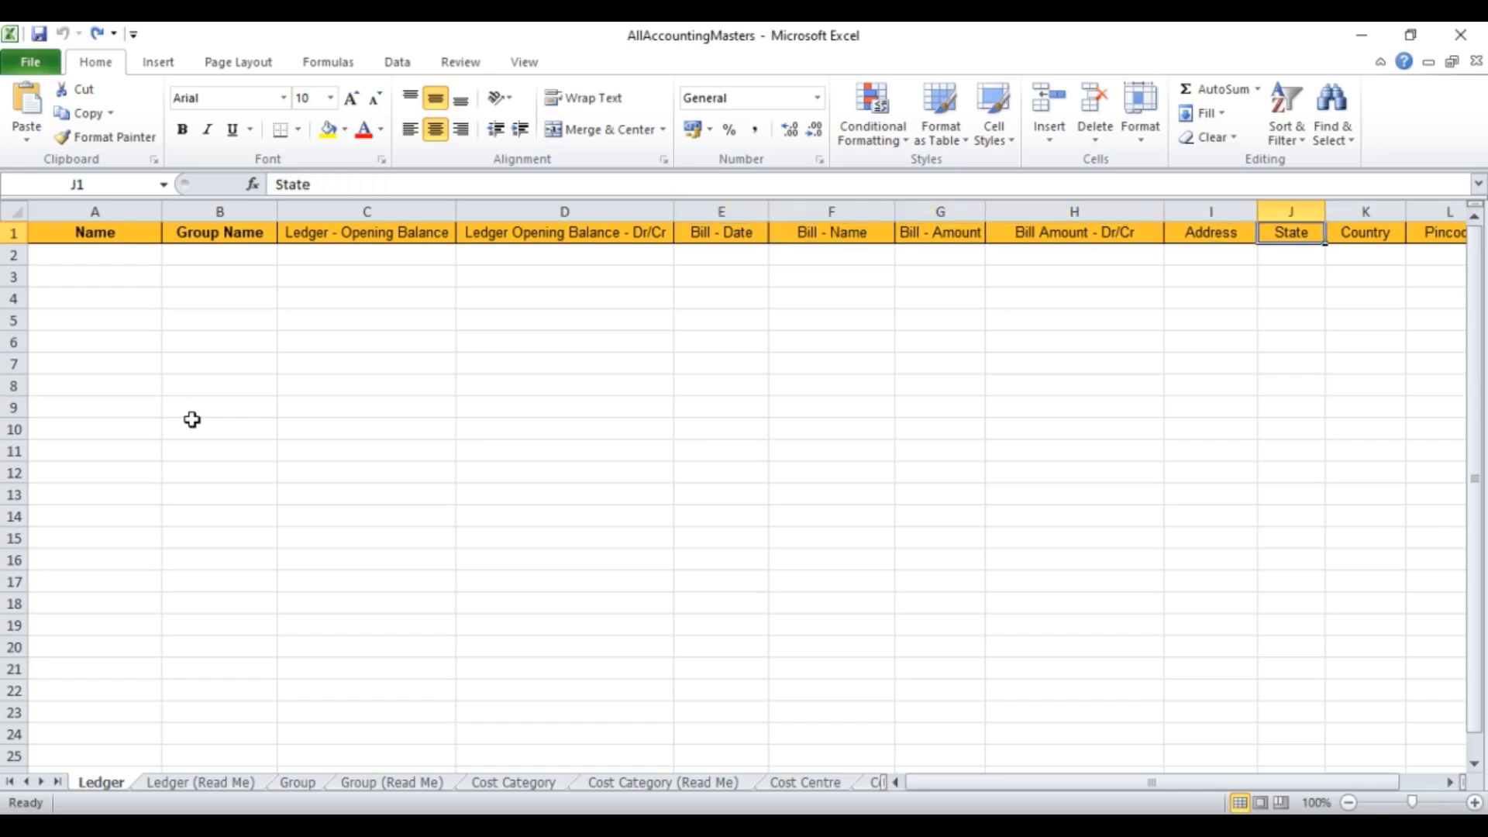
key(Right)
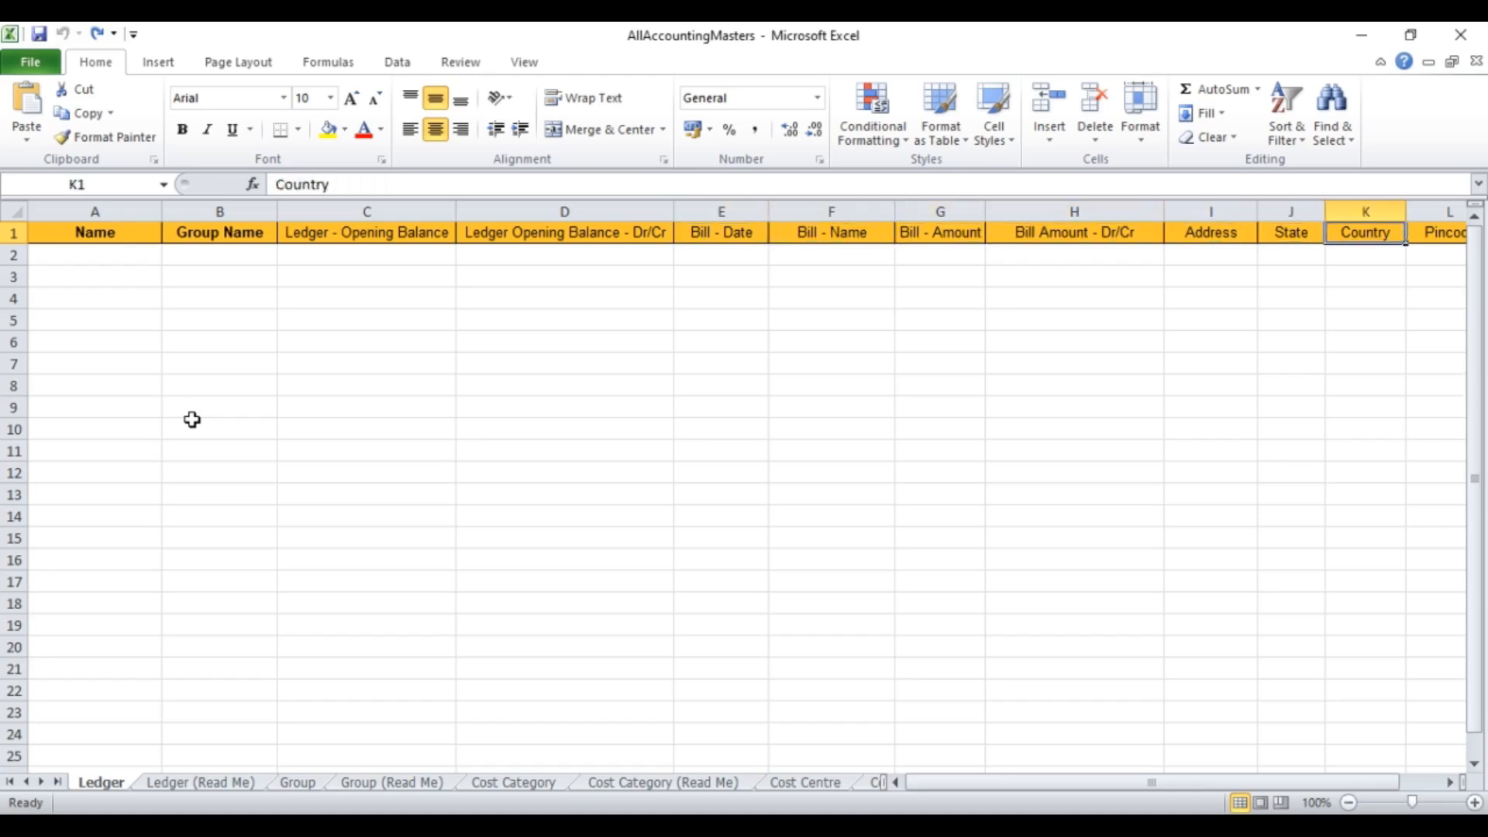
key(Right)
key(Left)
key(Left)
key(Left)
key(Left)
key(Left)
key(Left)
key(Left)
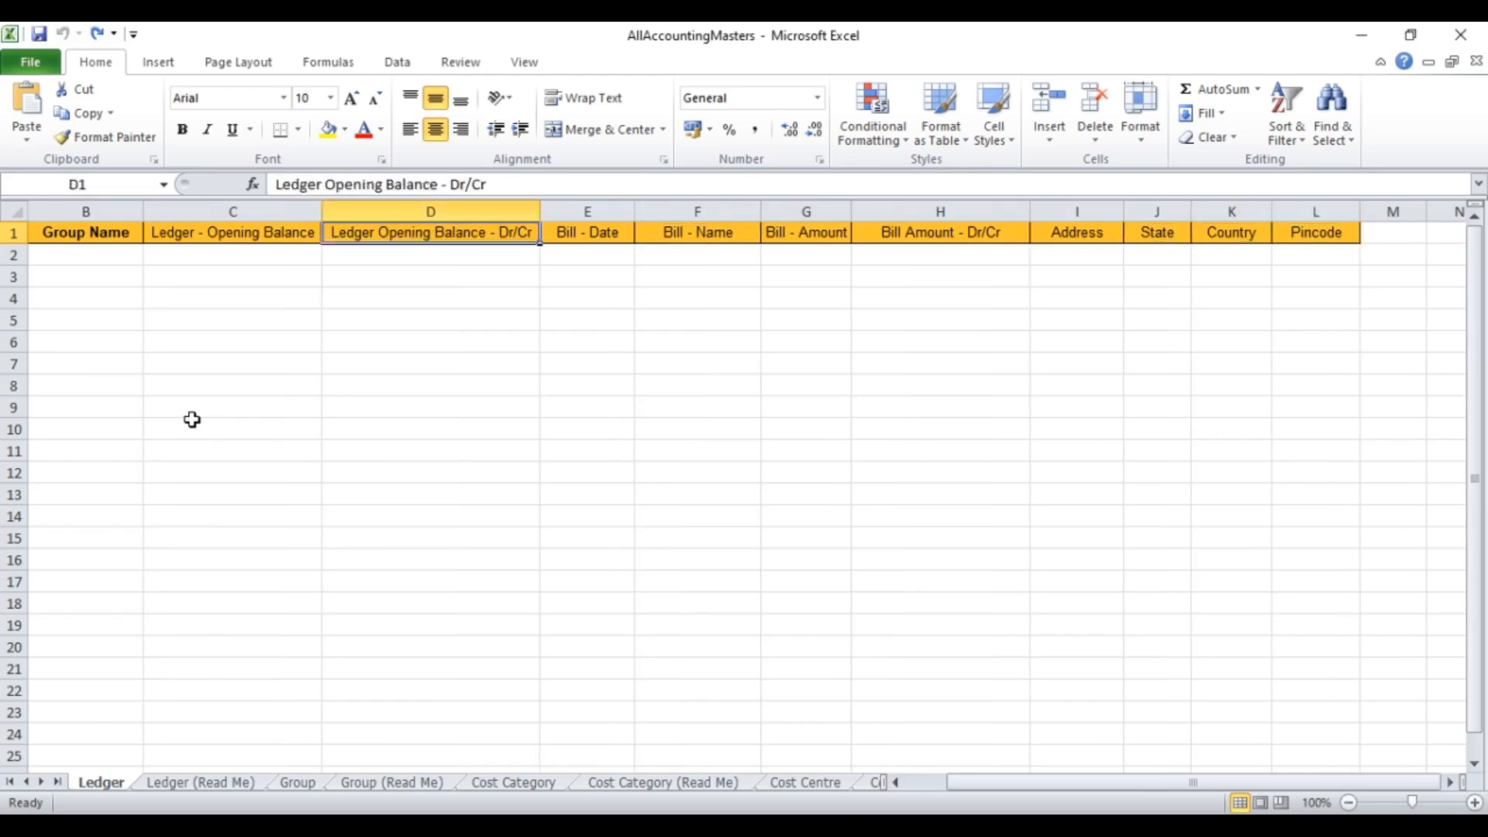
key(Left)
key(Left)
key(Left)
key(Left)
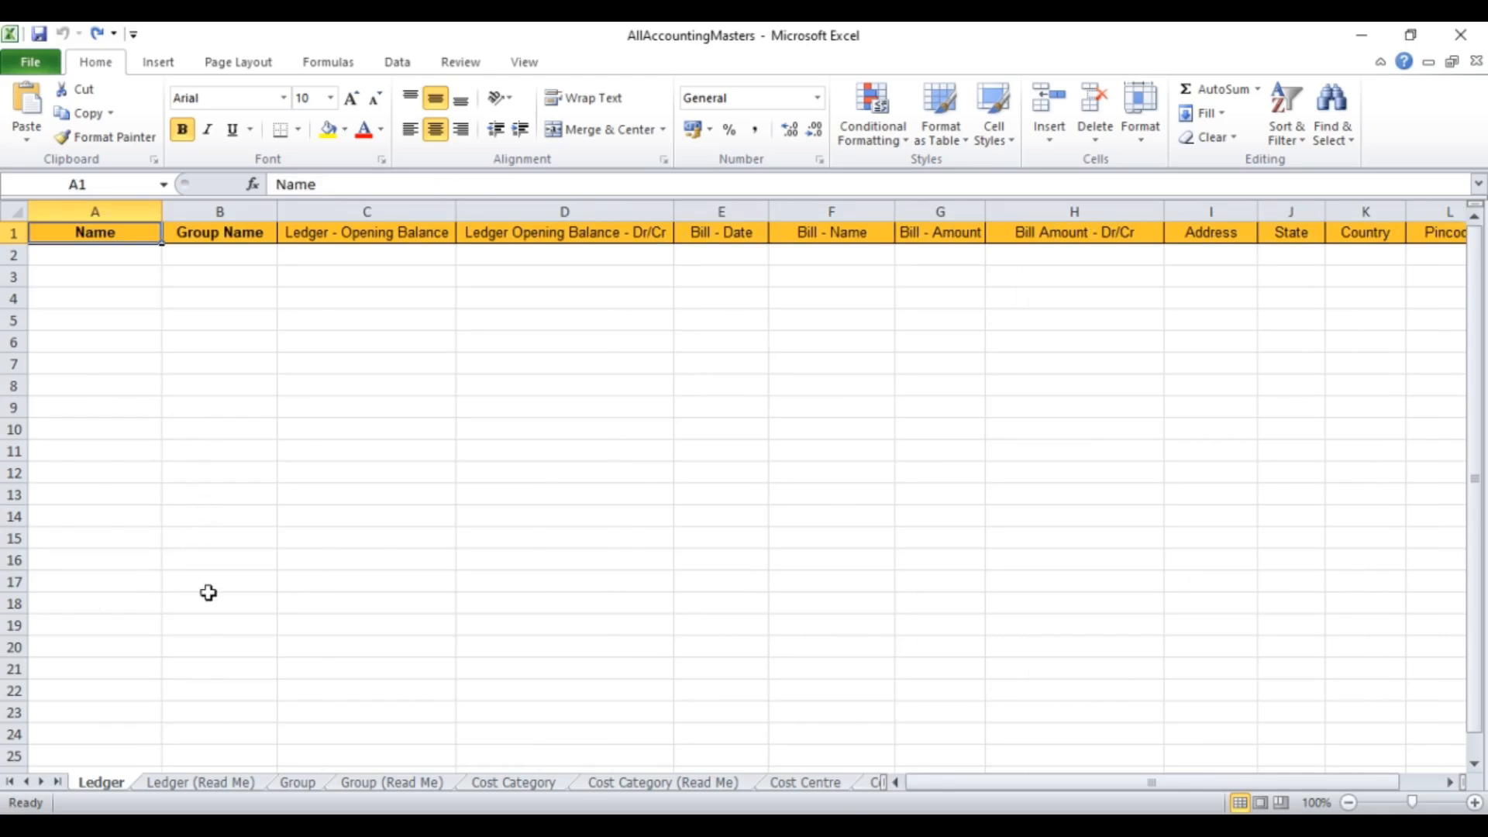
click(206, 783)
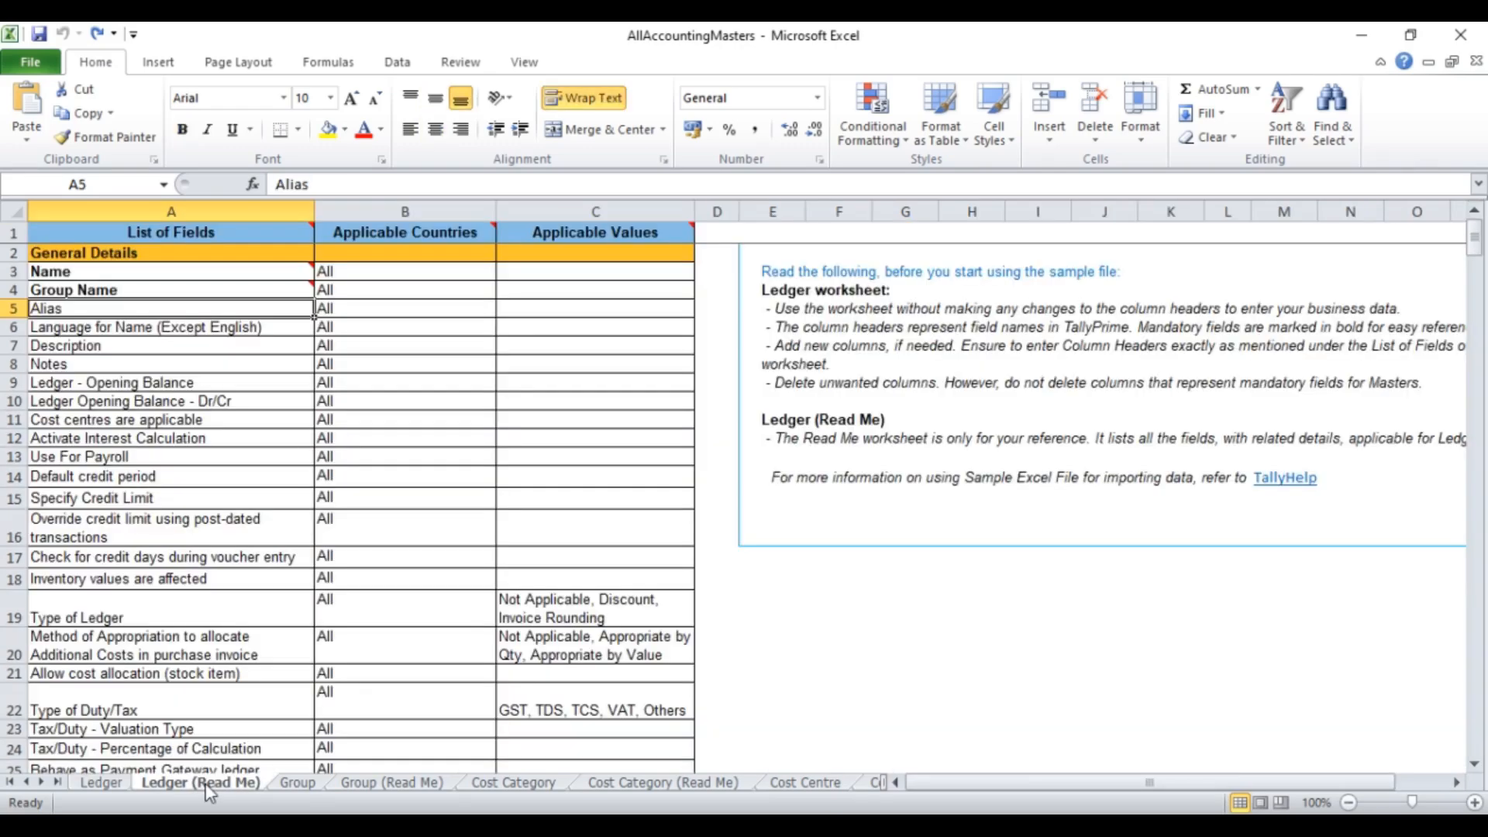
click(118, 383)
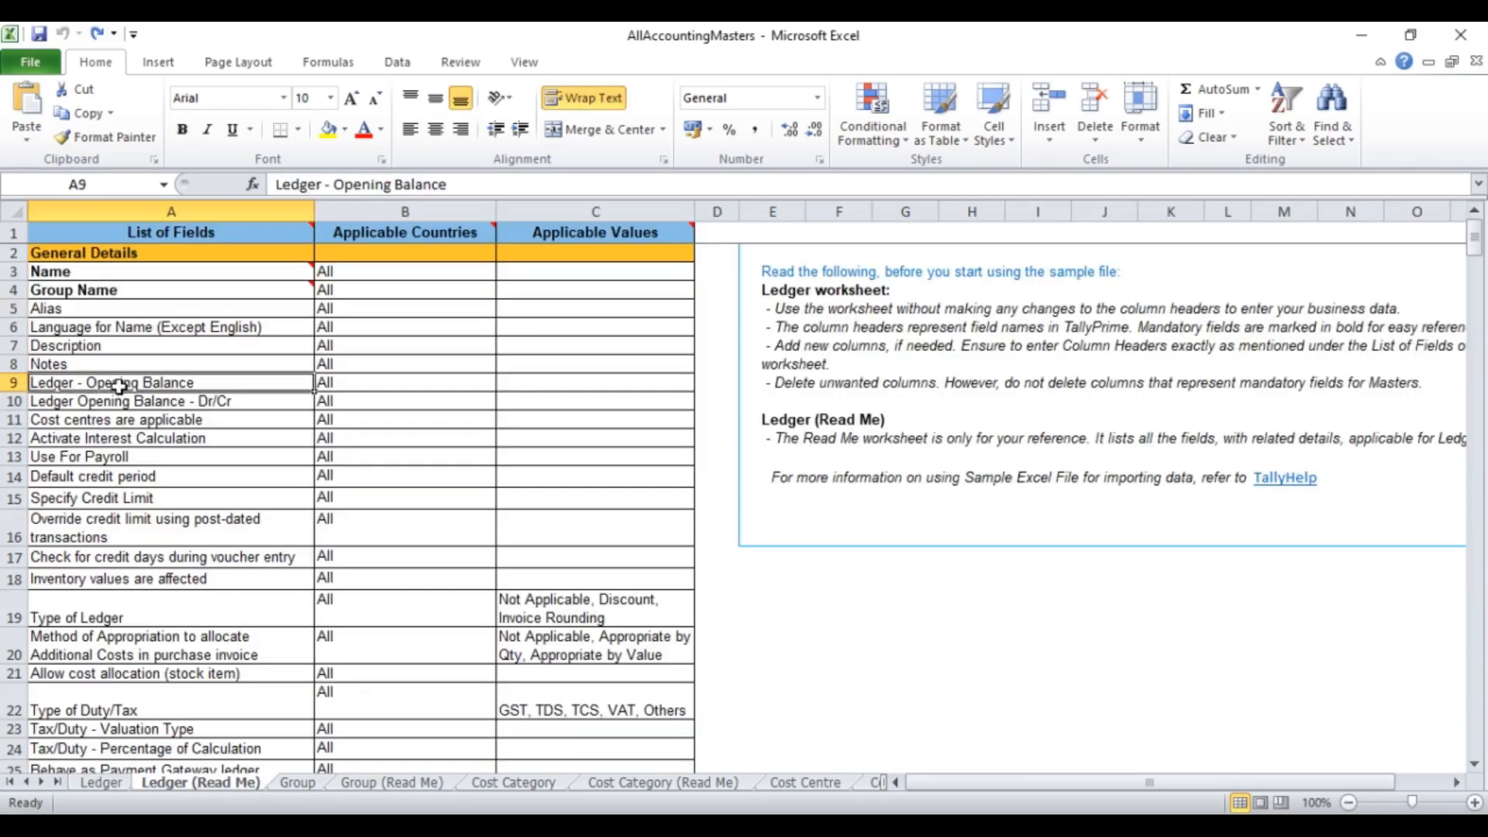
key(Up)
key(Up)
key(Up)
key(Up)
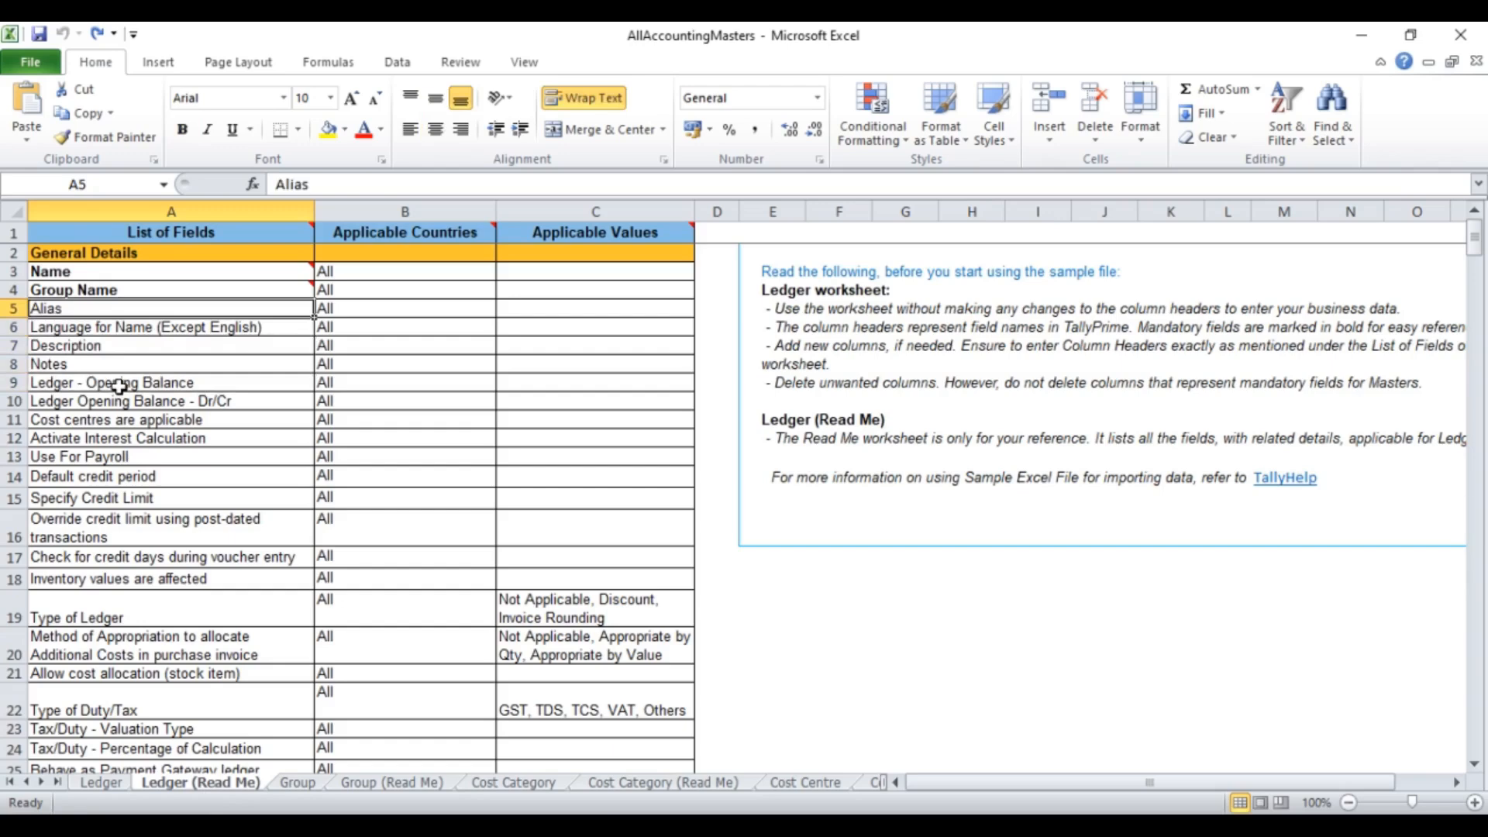
key(Down)
key(Down)
key(Up)
key(Up)
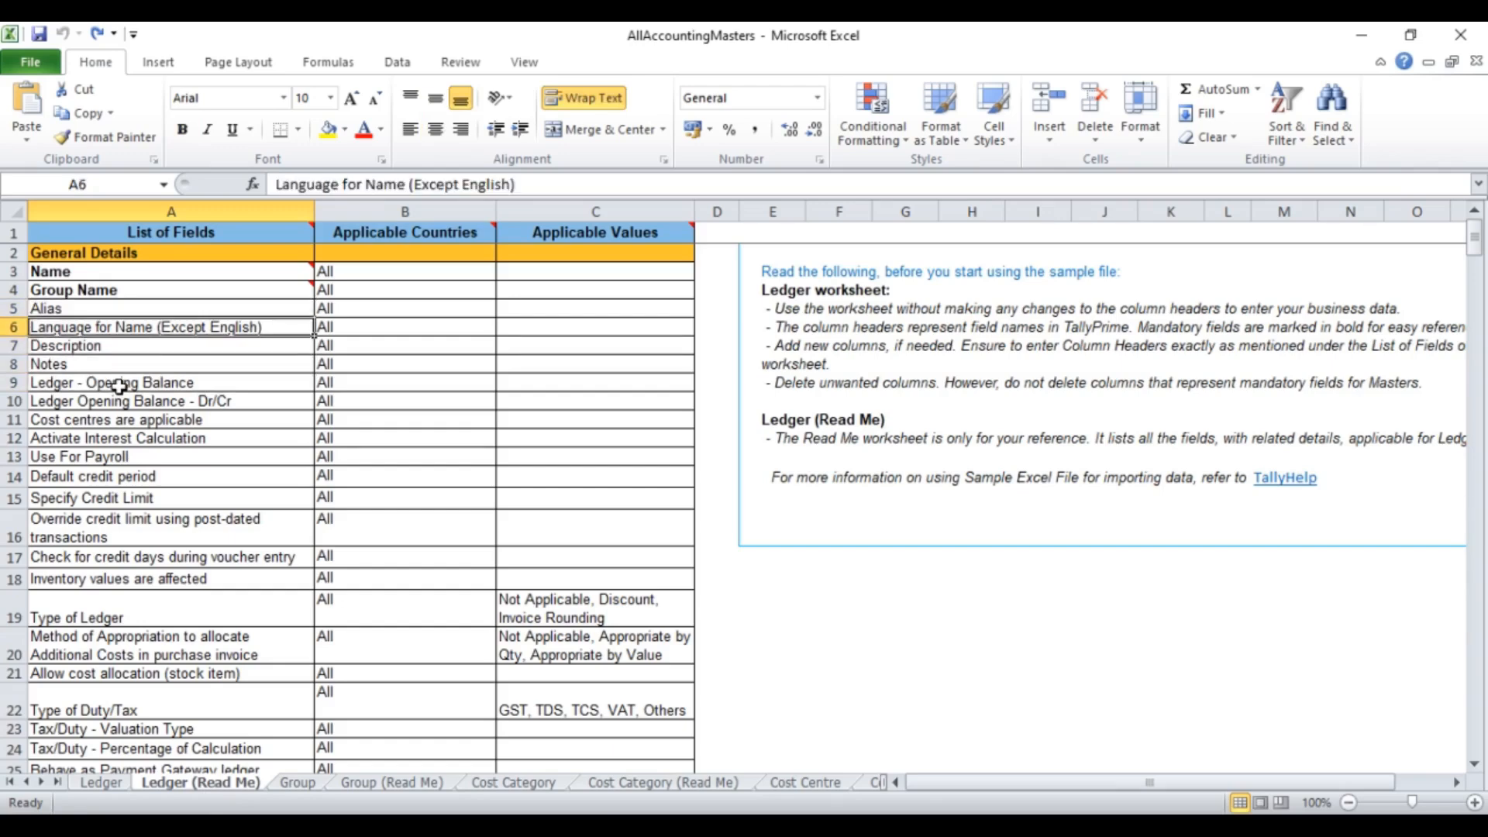
key(Down)
key(Down)
key(Down)
key(Down)
key(Down)
key(Down)
key(Down)
key(Down)
key(Down)
key(Down)
key(Down)
key(Down)
key(Down)
key(Down)
key(Down)
key(Down)
key(Down)
key(Down)
key(Down)
key(Down)
key(Down)
key(Down)
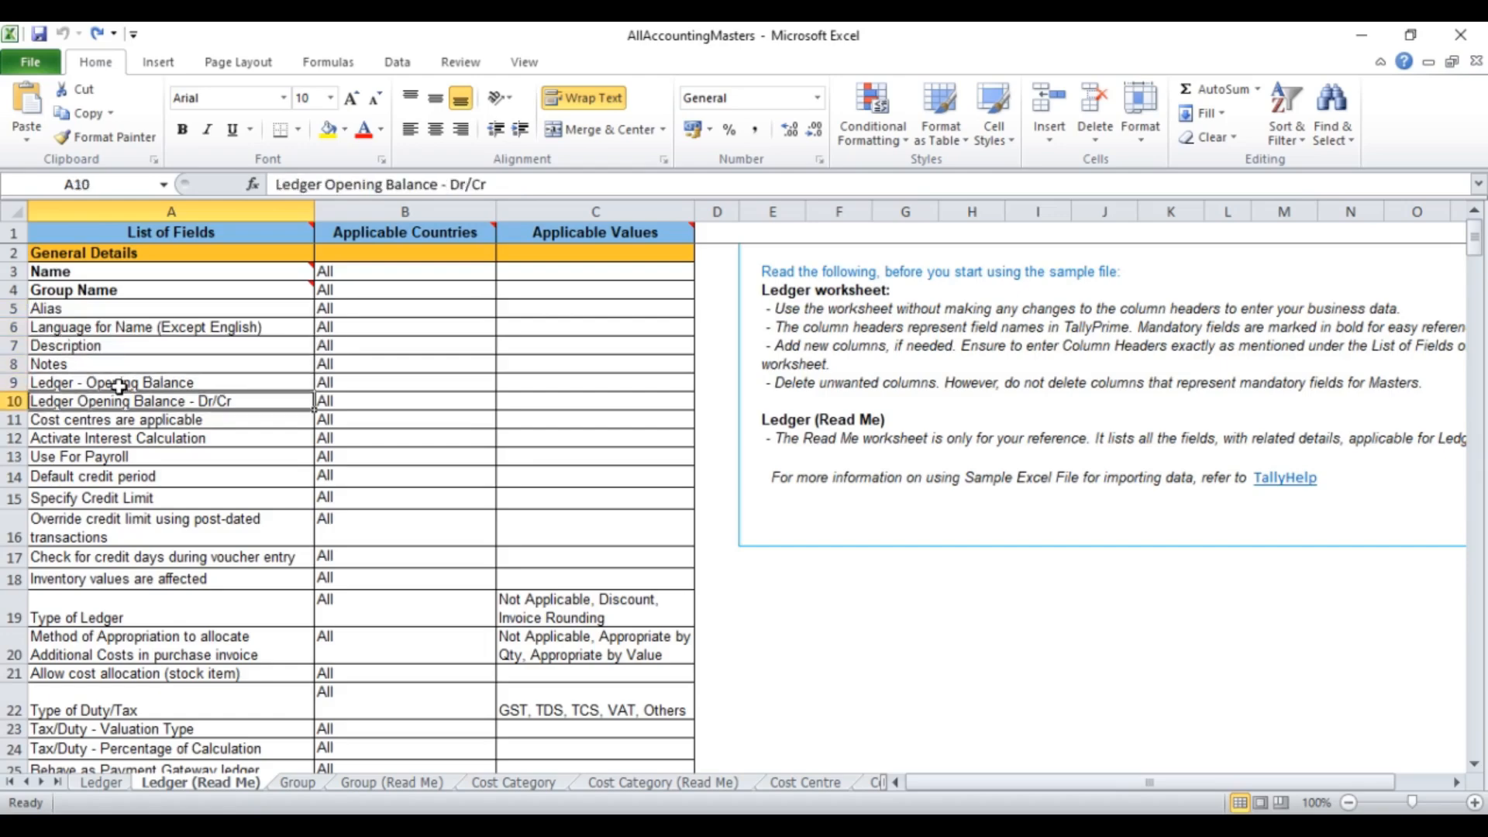
key(Down)
key(Down)
key(Down)
key(Down)
key(Down)
key(Down)
key(Down)
key(Down)
key(Down)
key(Down)
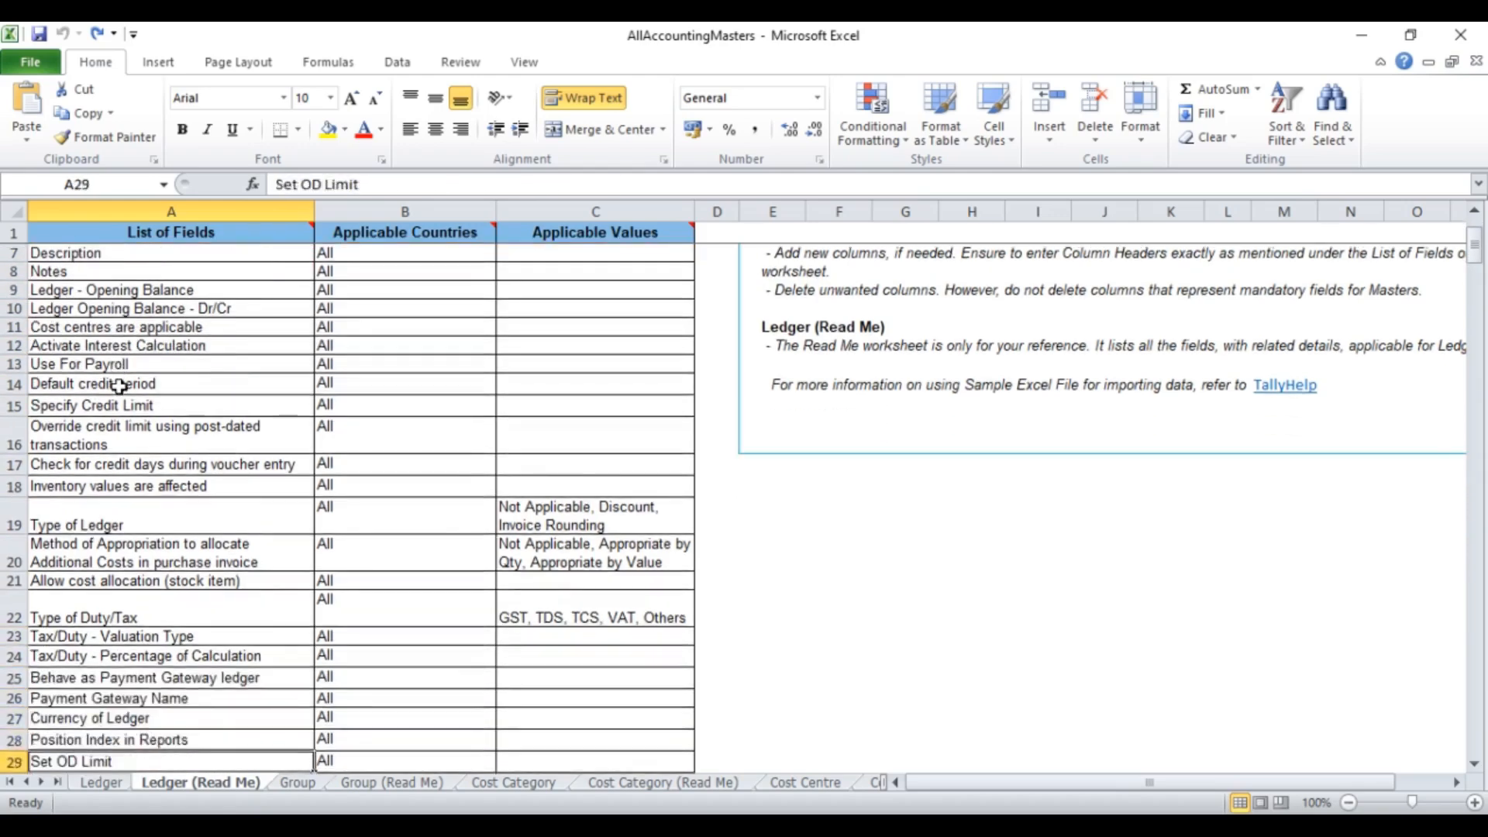
key(Down)
key(Down)
key(Down)
key(Down)
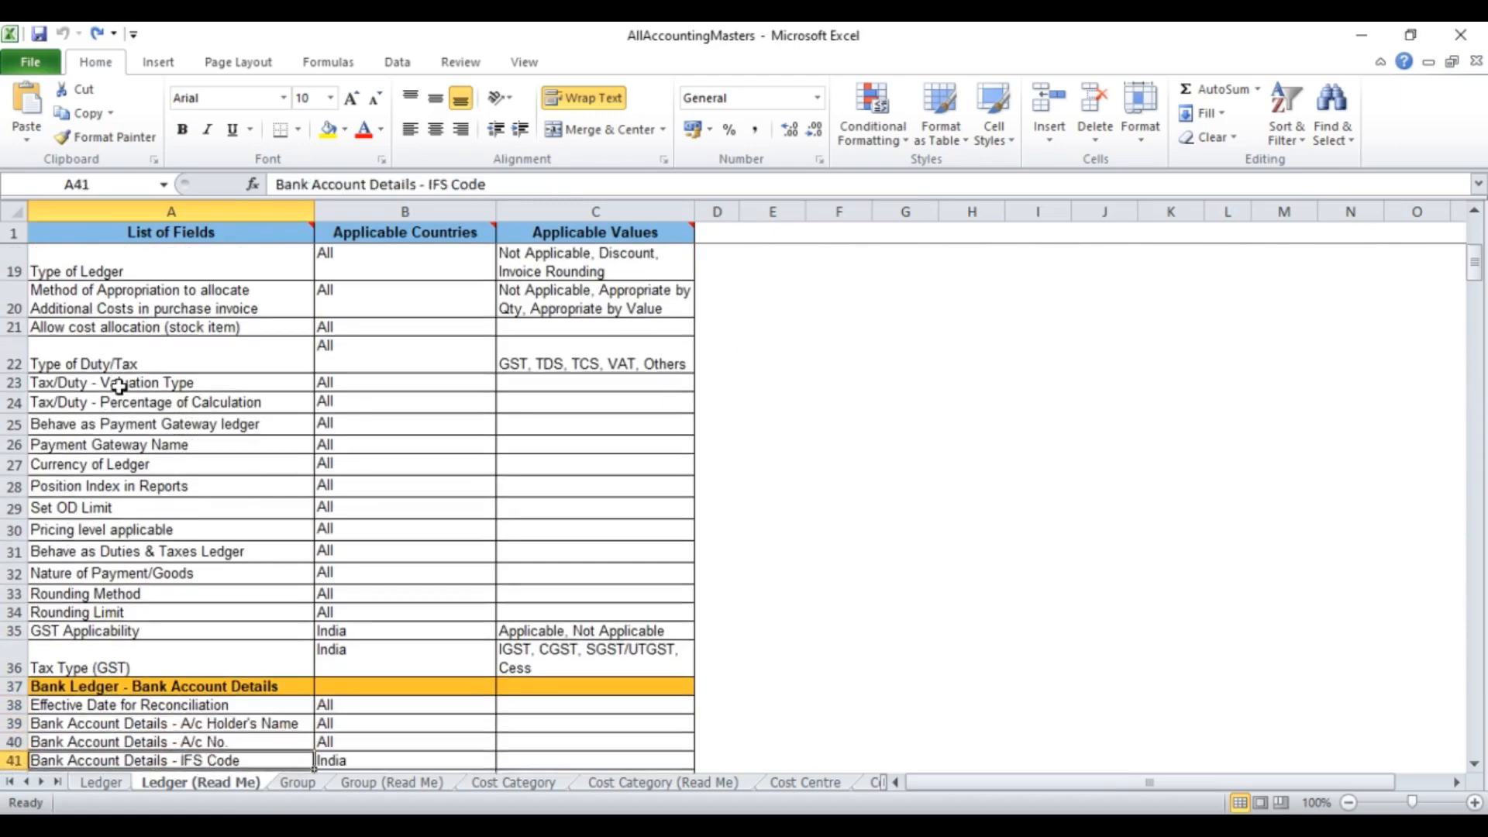
key(Down)
key(Down)
key(Down)
key(Down)
key(Down)
key(Down)
key(Down)
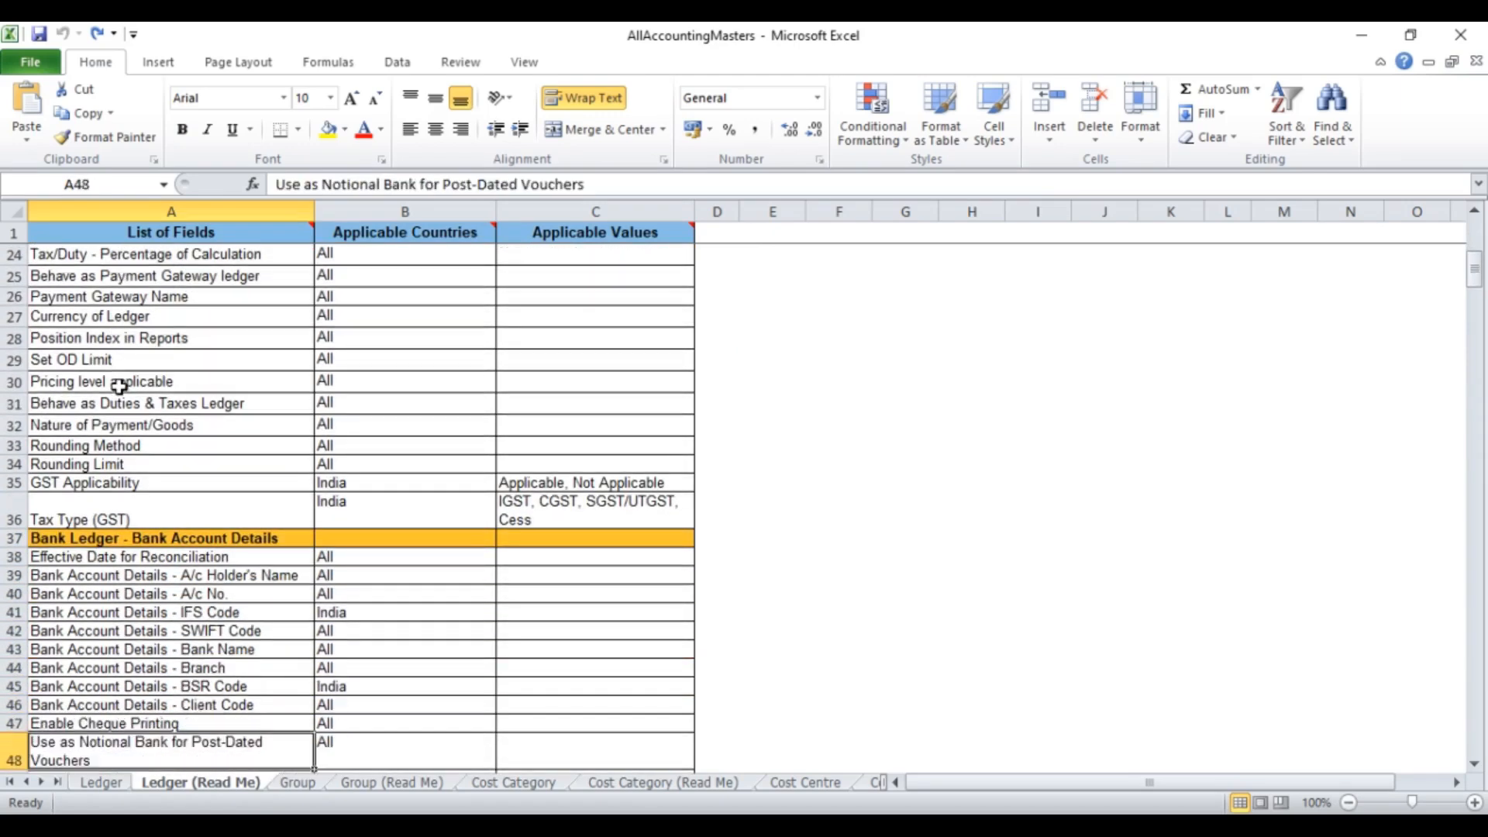
key(Down)
key(Down)
key(Down)
key(Down)
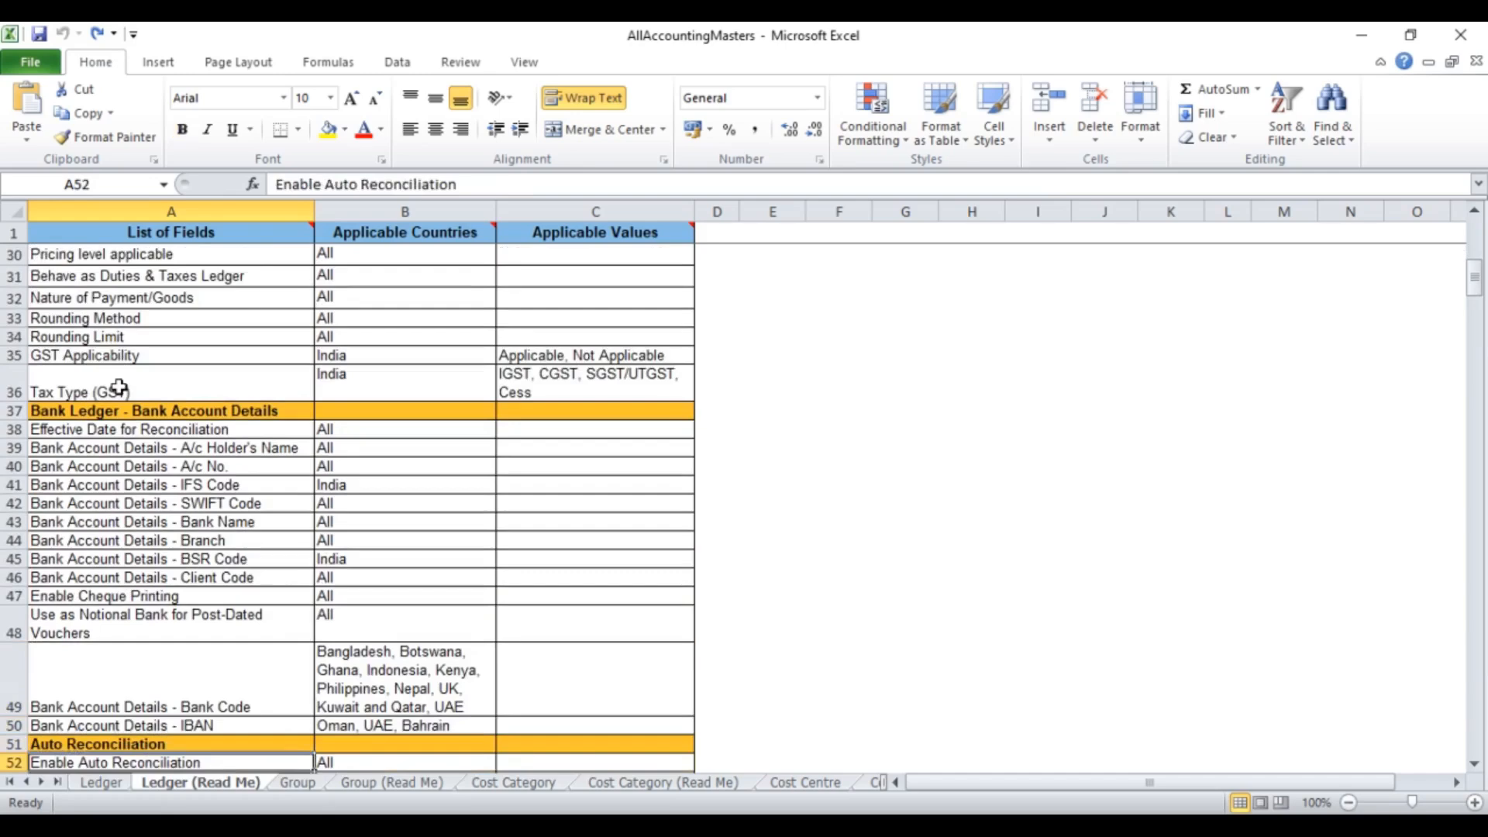
key(Down)
key(Down)
key(Down)
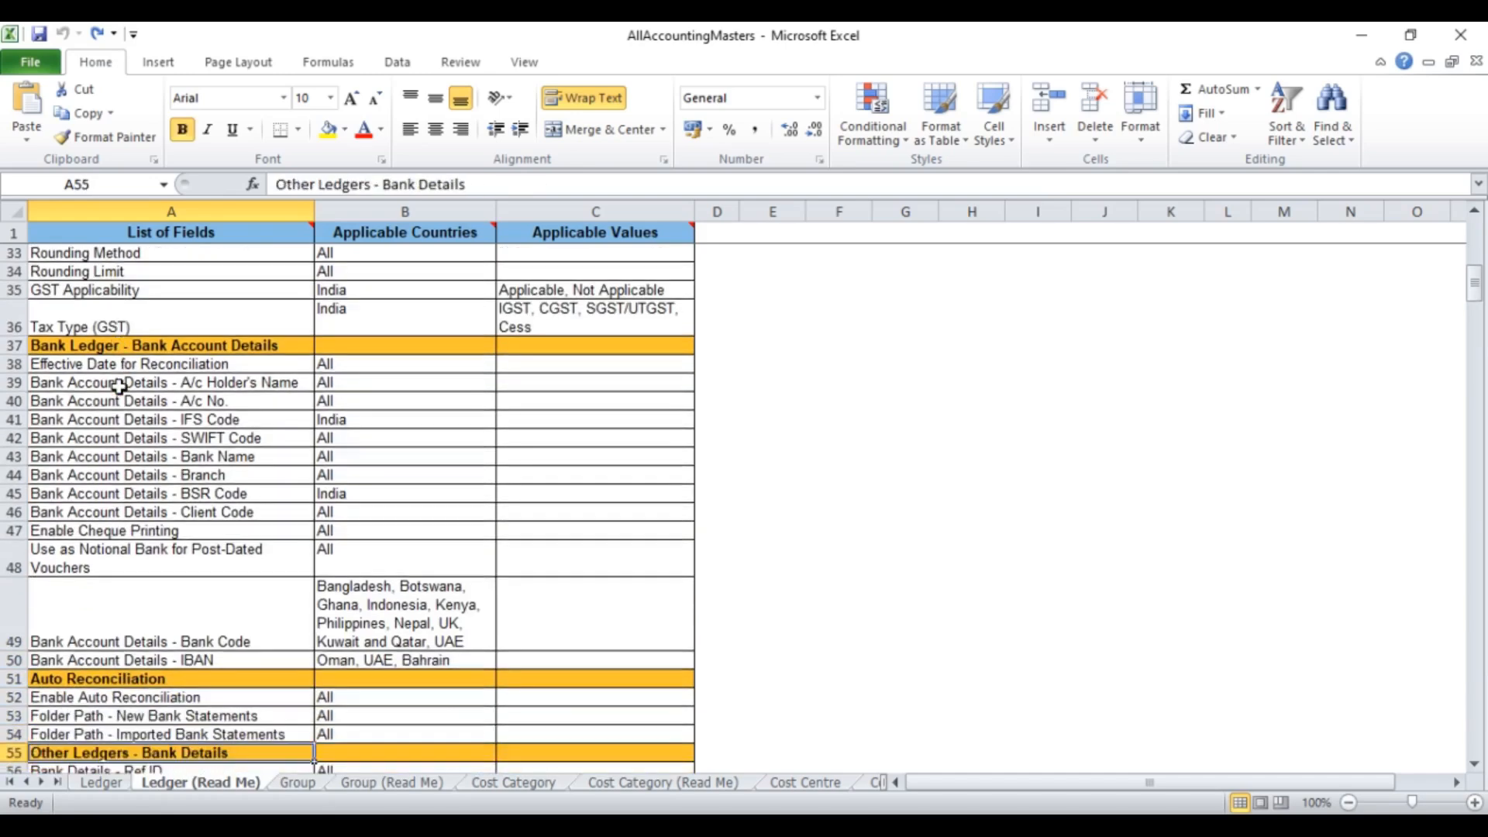
key(Down)
key(Down)
key(Down)
key(Down)
key(Down)
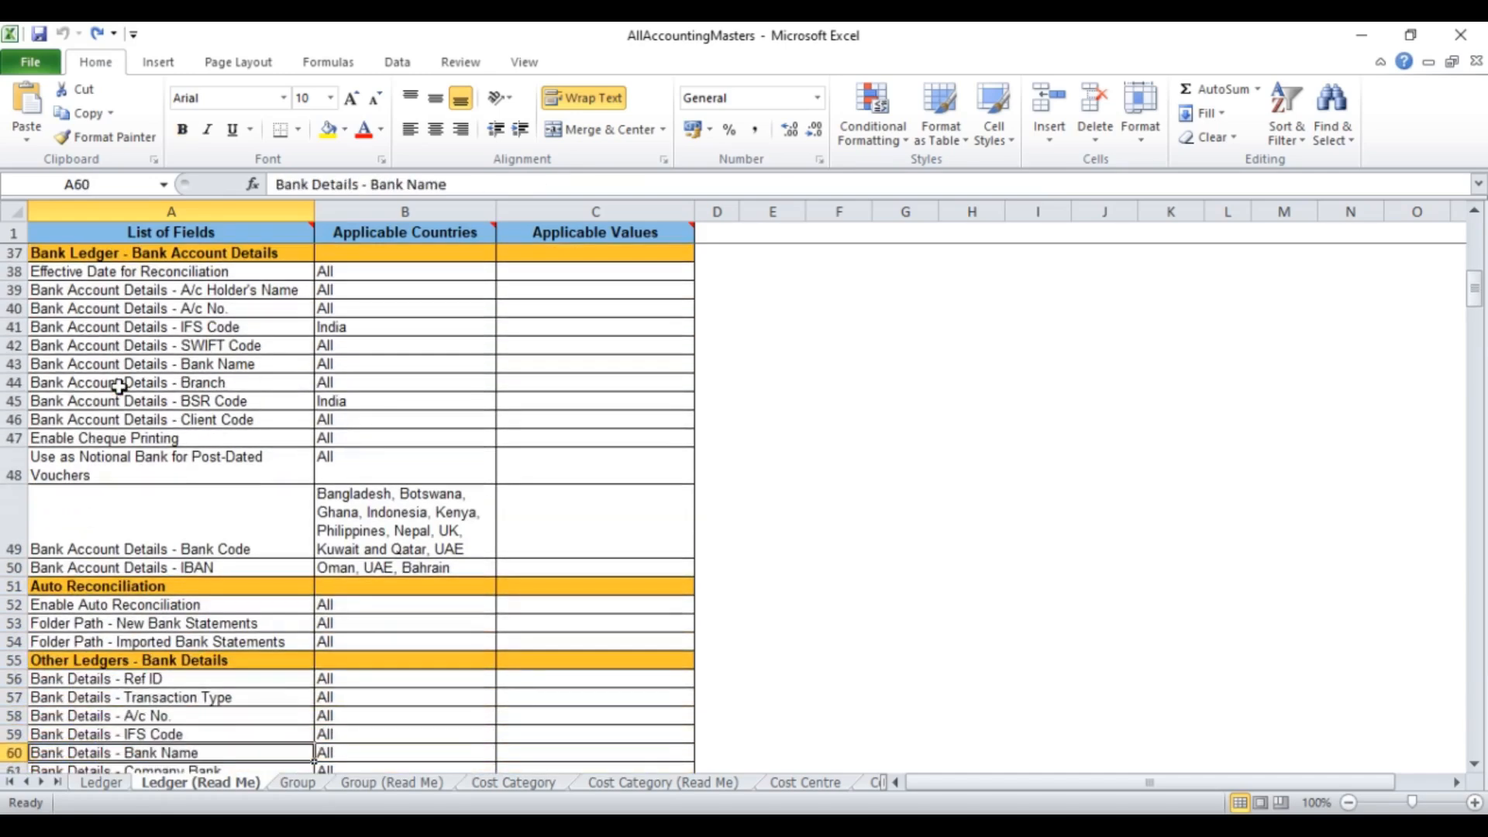
key(Down)
key(Down)
key(Down)
key(Down)
key(Down)
key(Down)
key(Down)
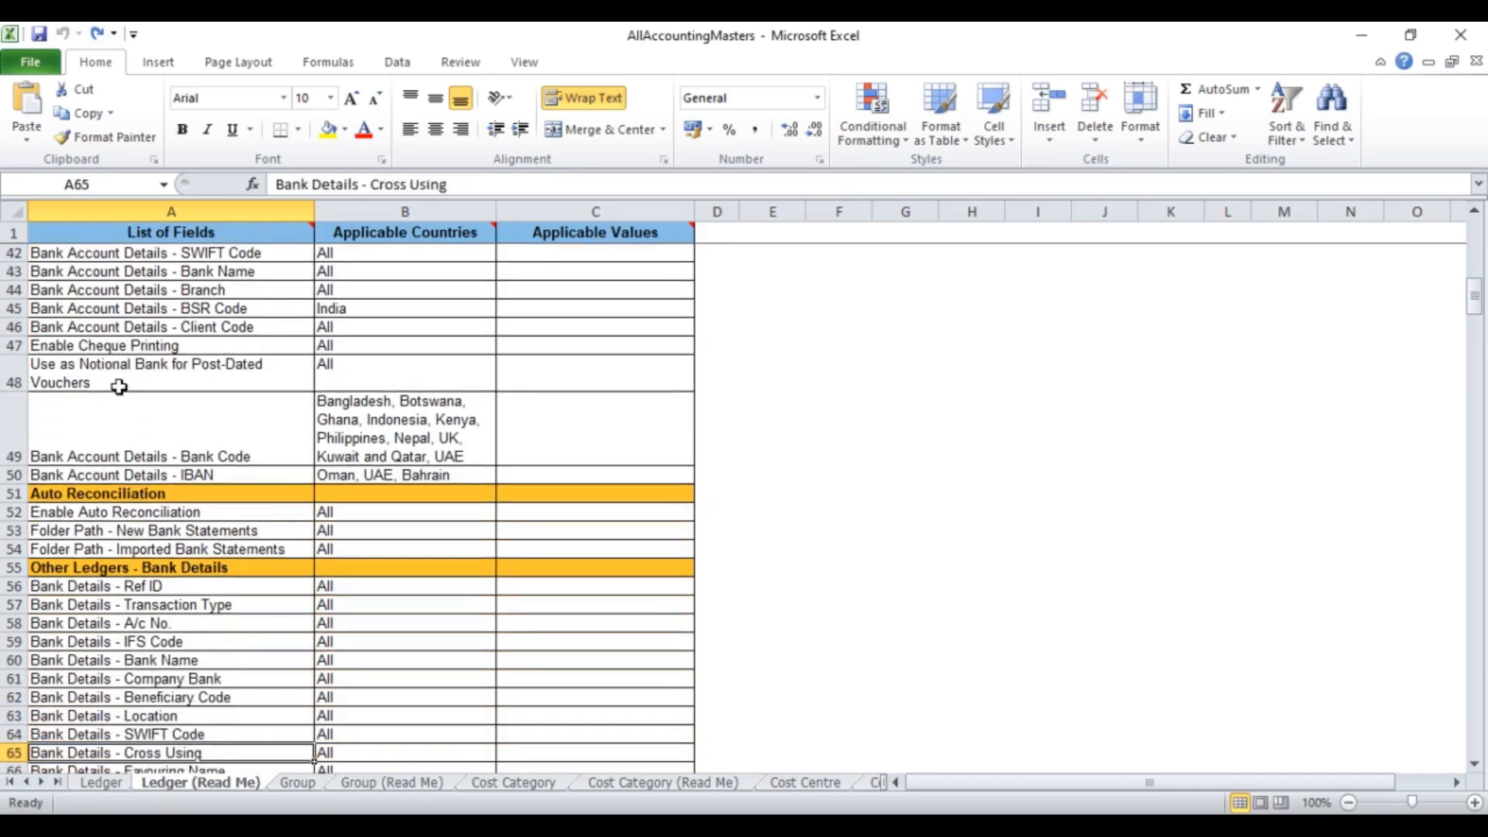
key(Down)
key(Down)
key(Down)
key(Down)
key(Down)
key(Down)
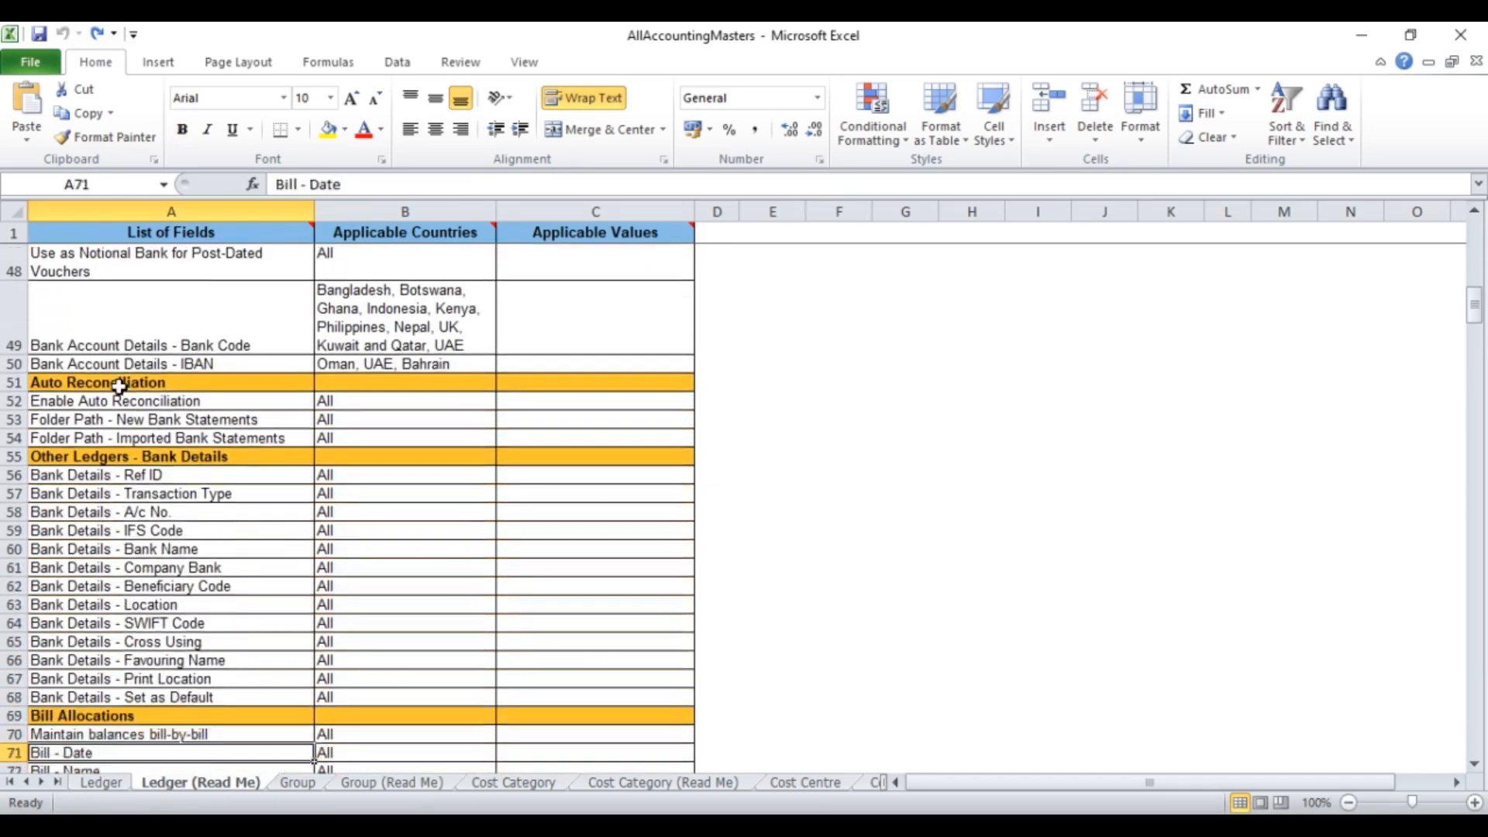
key(Down)
key(Down)
key(Down)
key(Down)
key(Down)
key(Down)
key(Down)
key(Down)
key(Down)
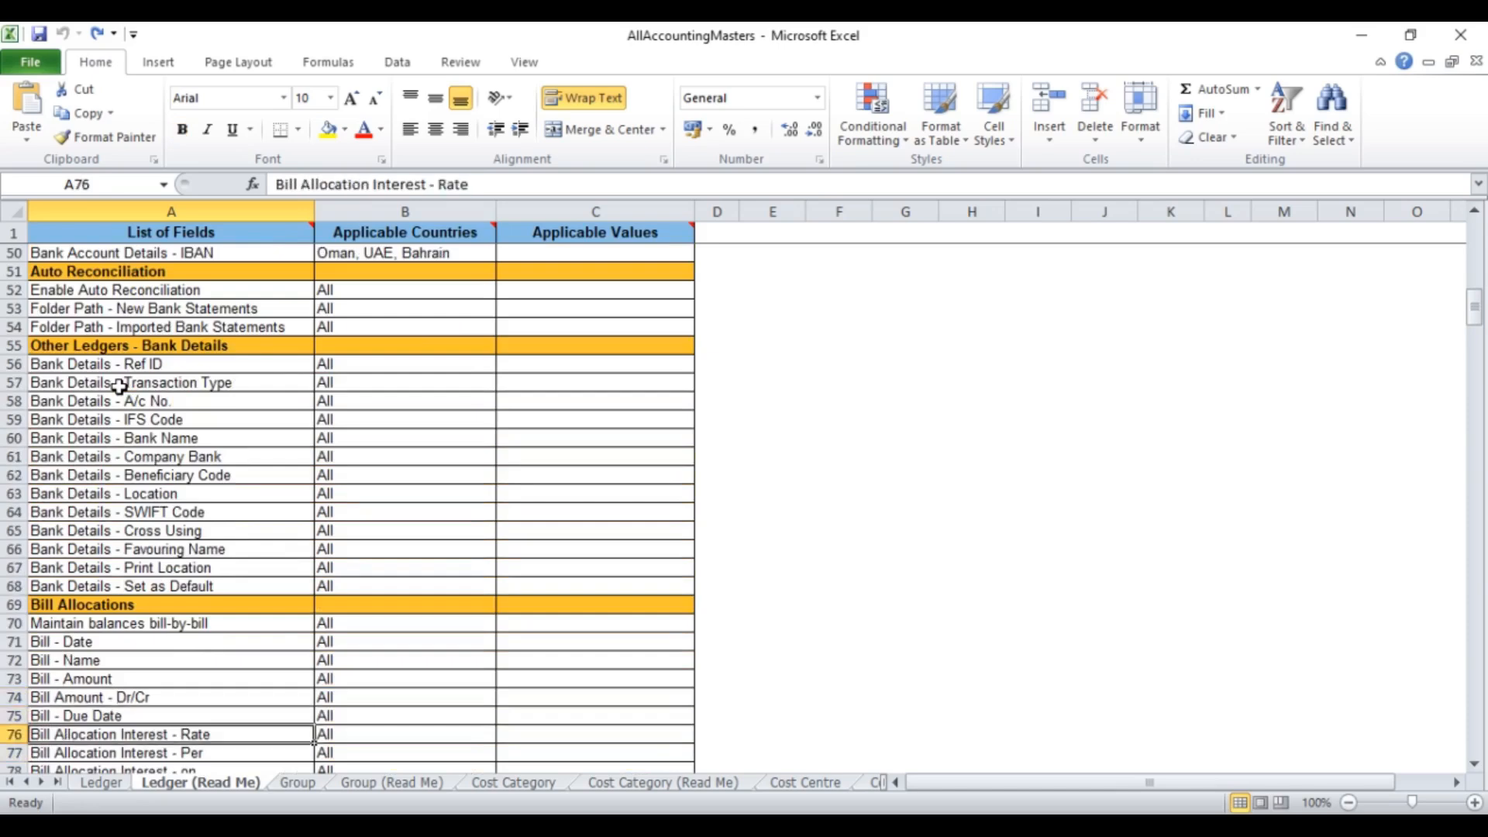
key(Down)
key(Down)
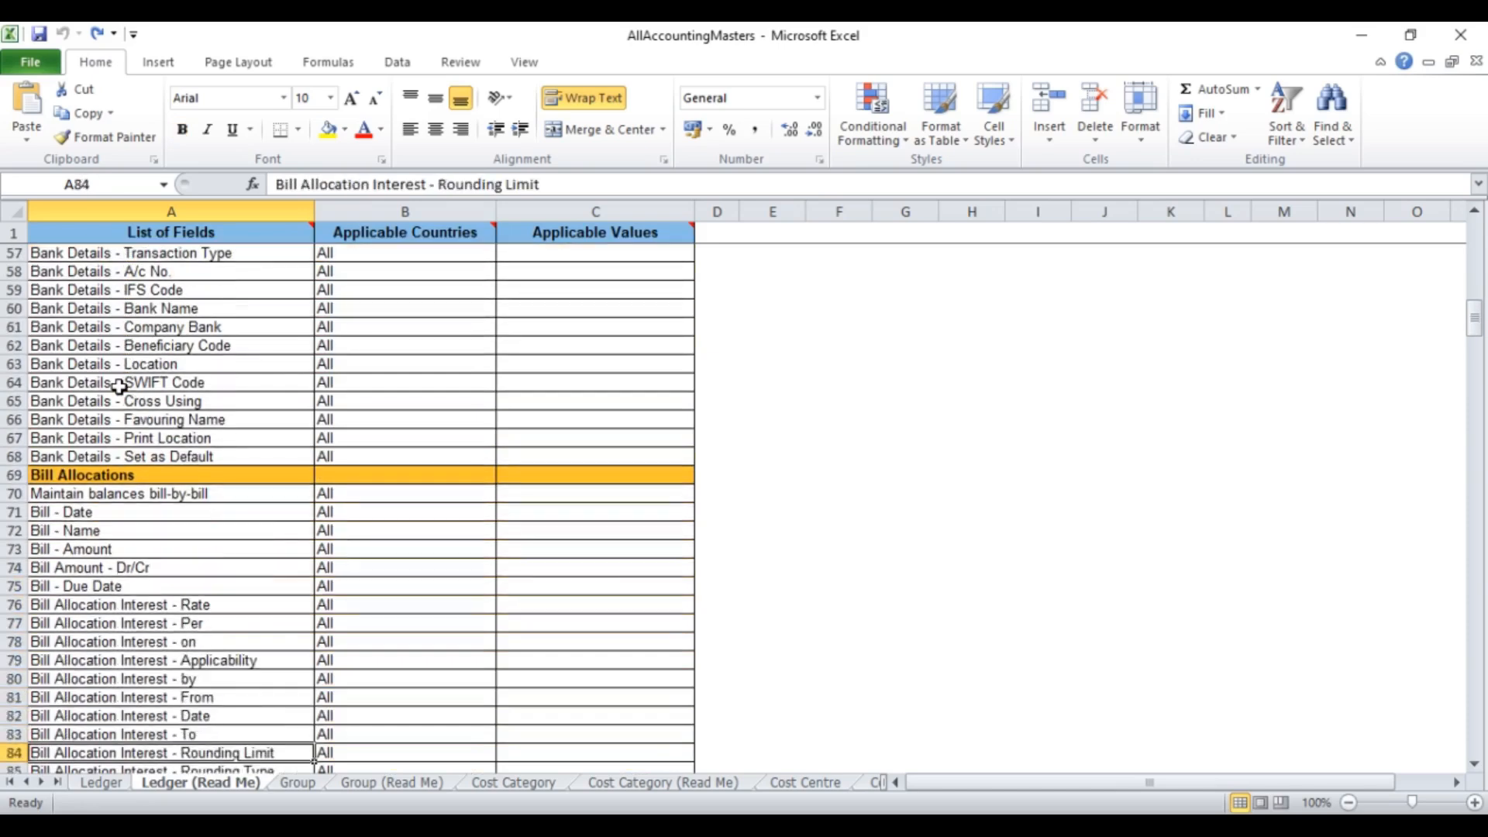
click(118, 770)
click(102, 782)
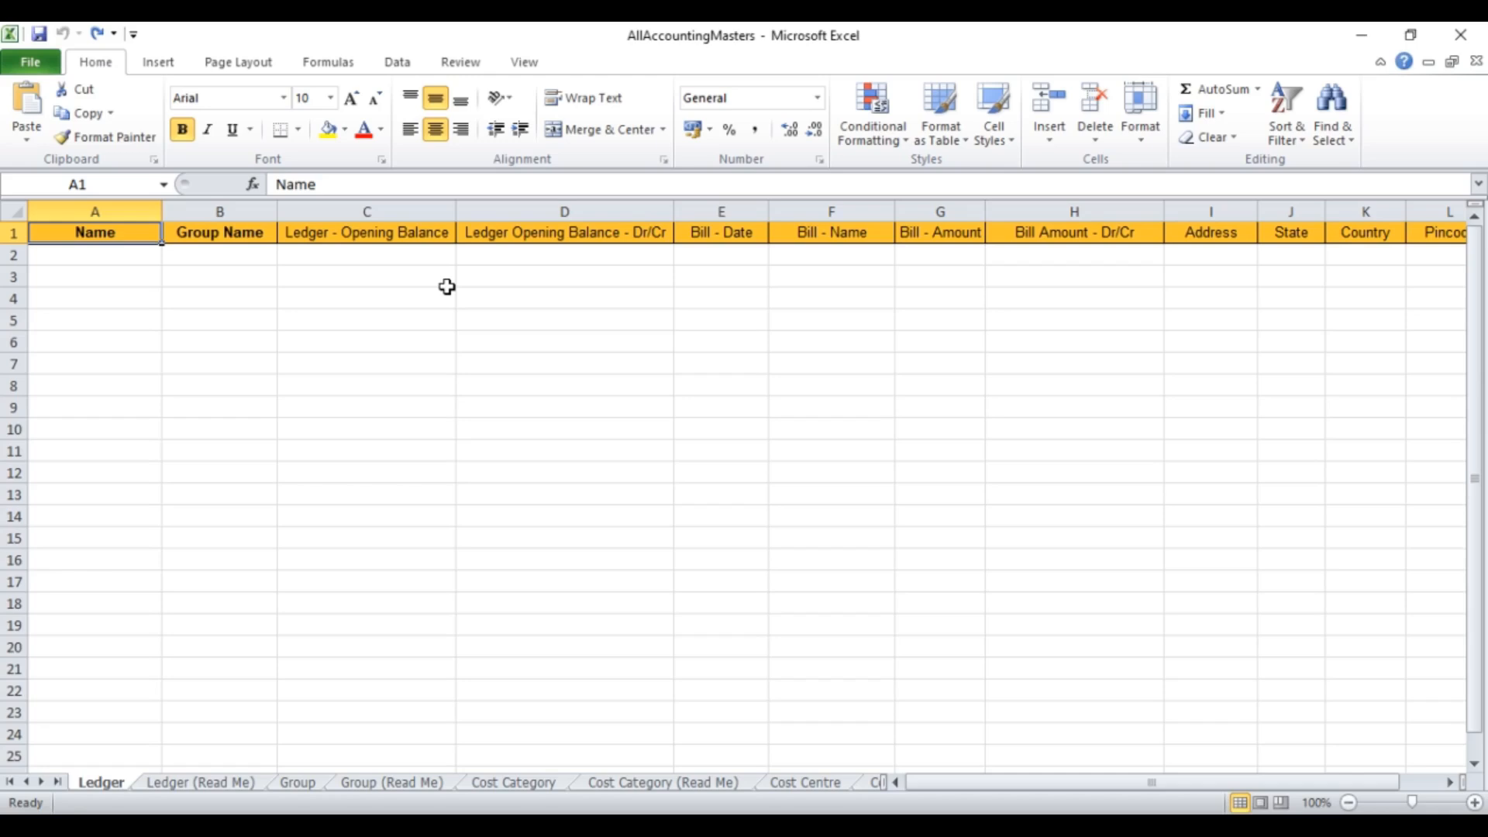
Step: Enter ledger National Enterprises, group Sundry Debtors, opening balance 18300 DR in row 2
key(Return)
text(Nation)
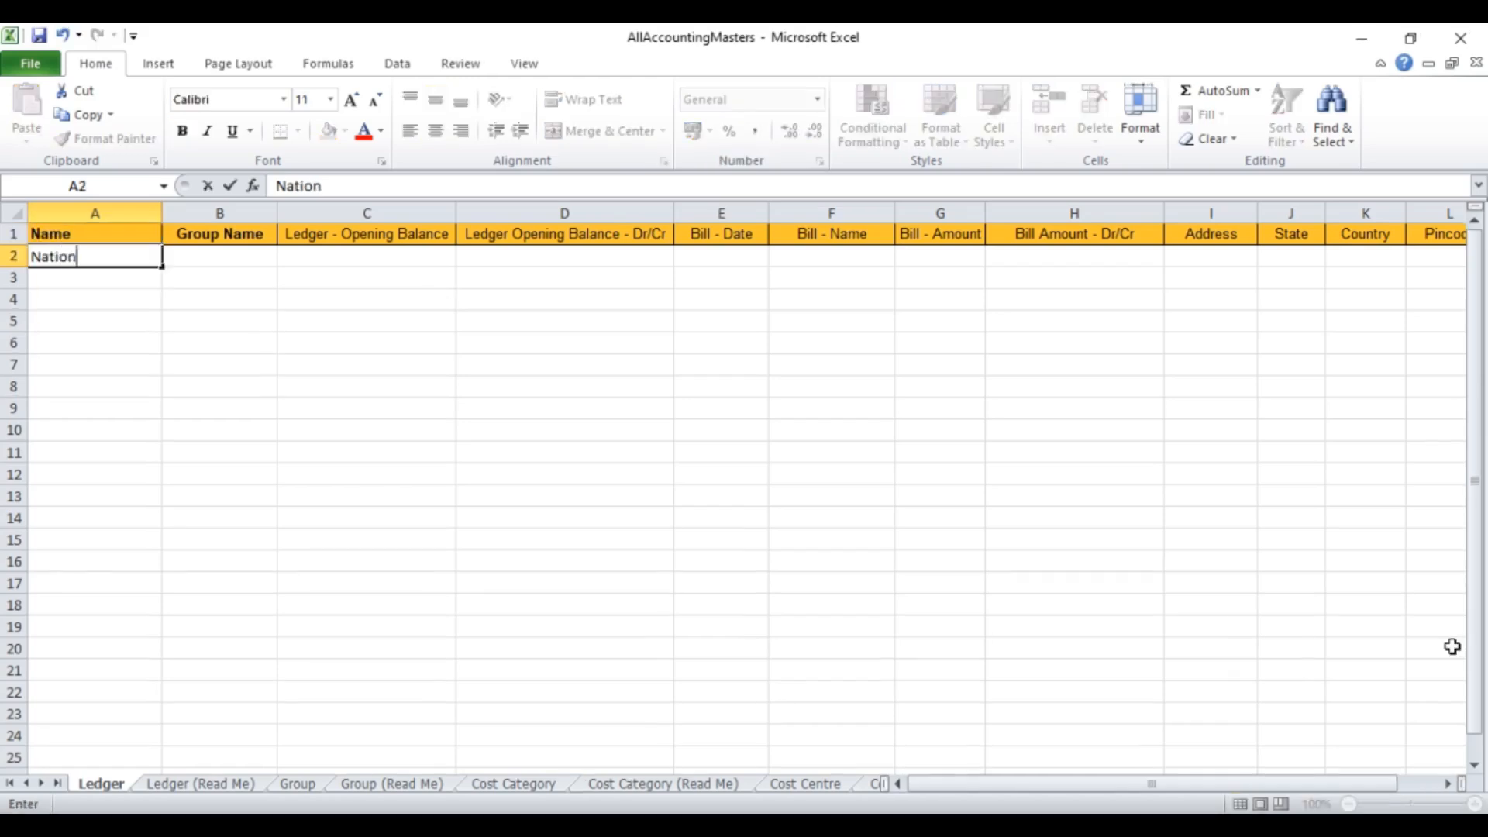
text(al Enterprise)
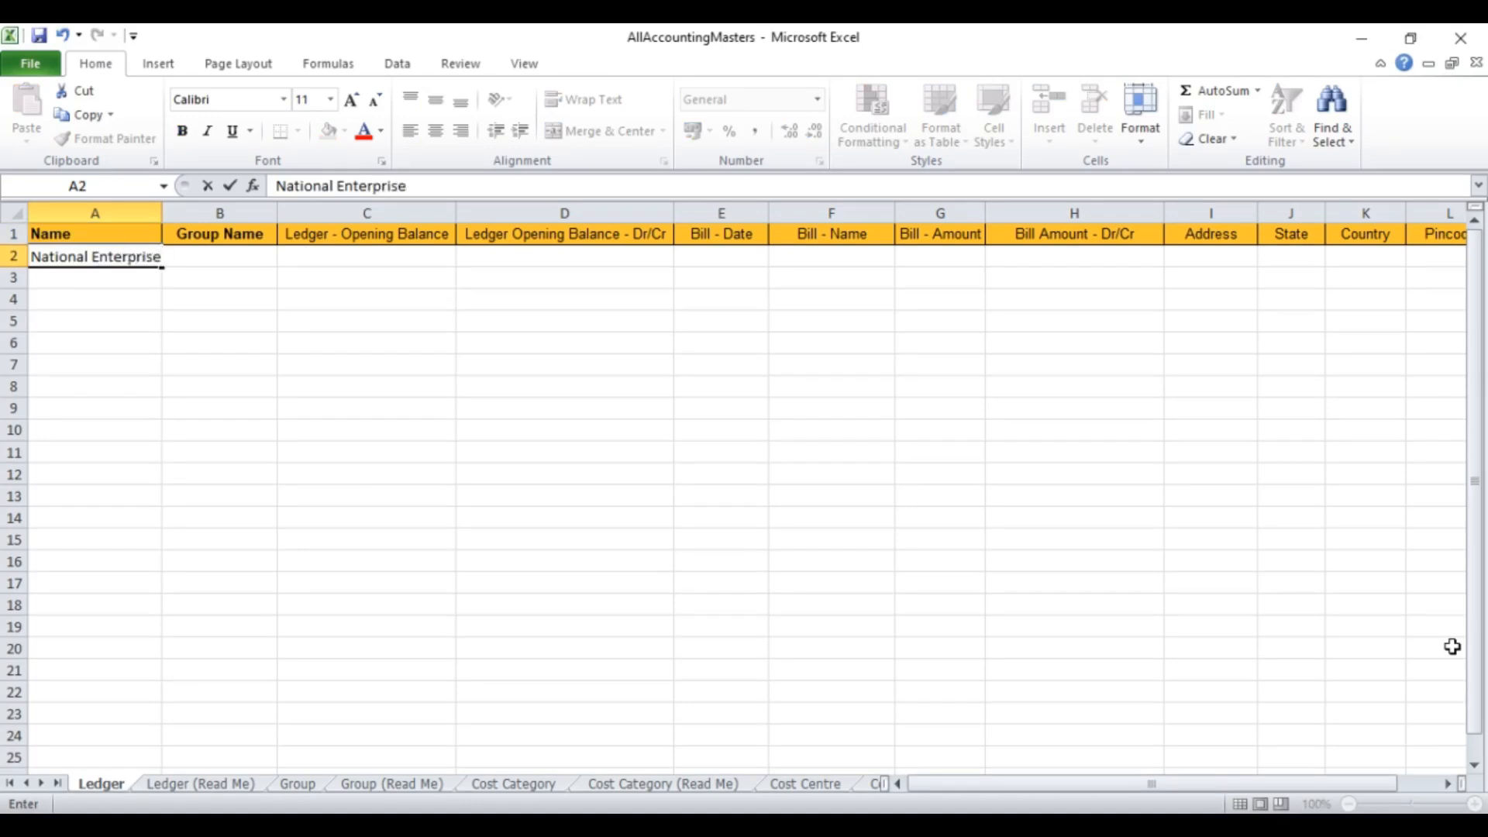
text(s)
key(Tab)
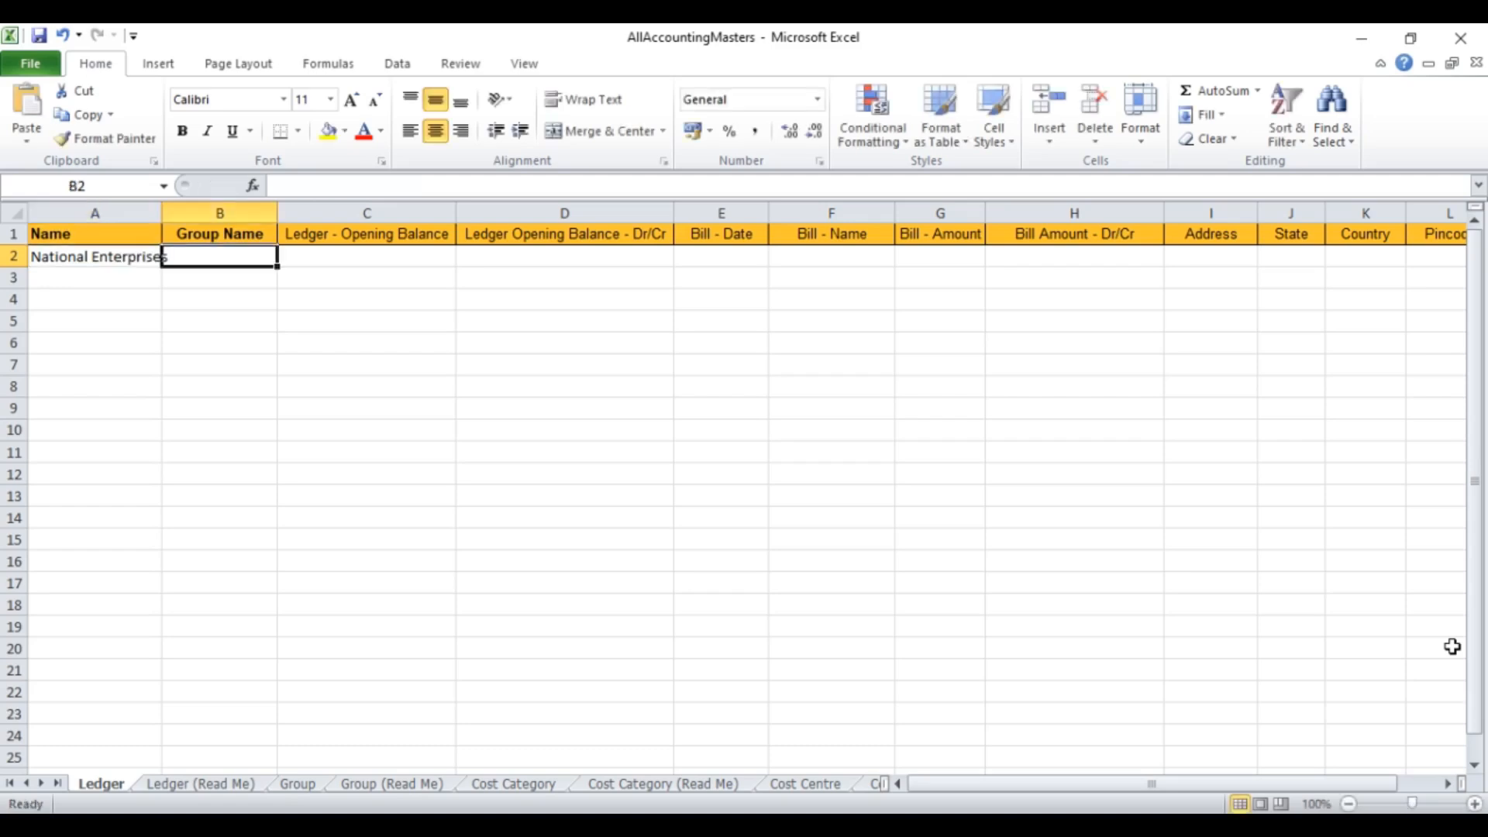
text(Sun)
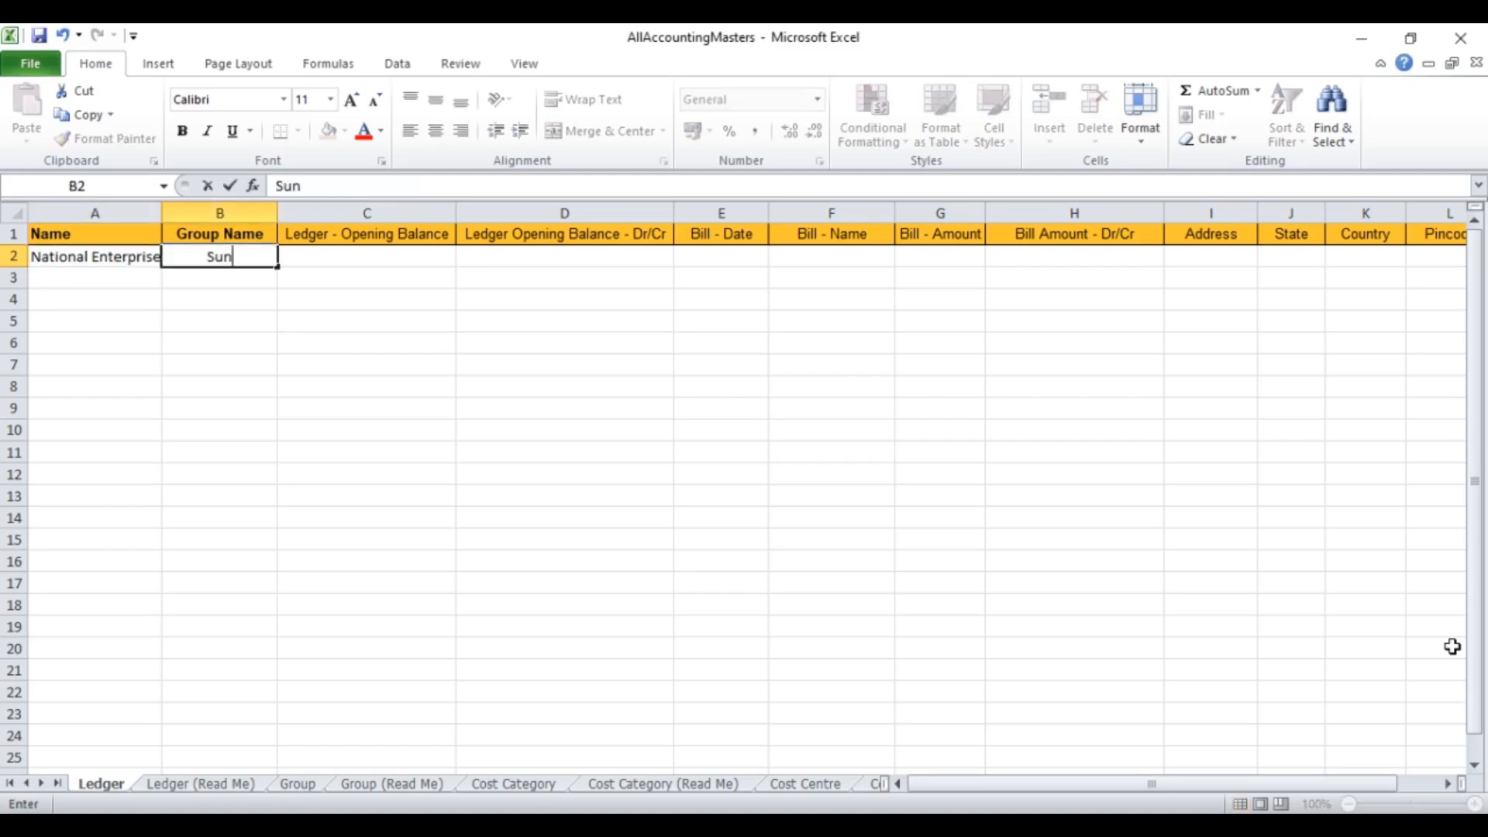
text(dry Deb)
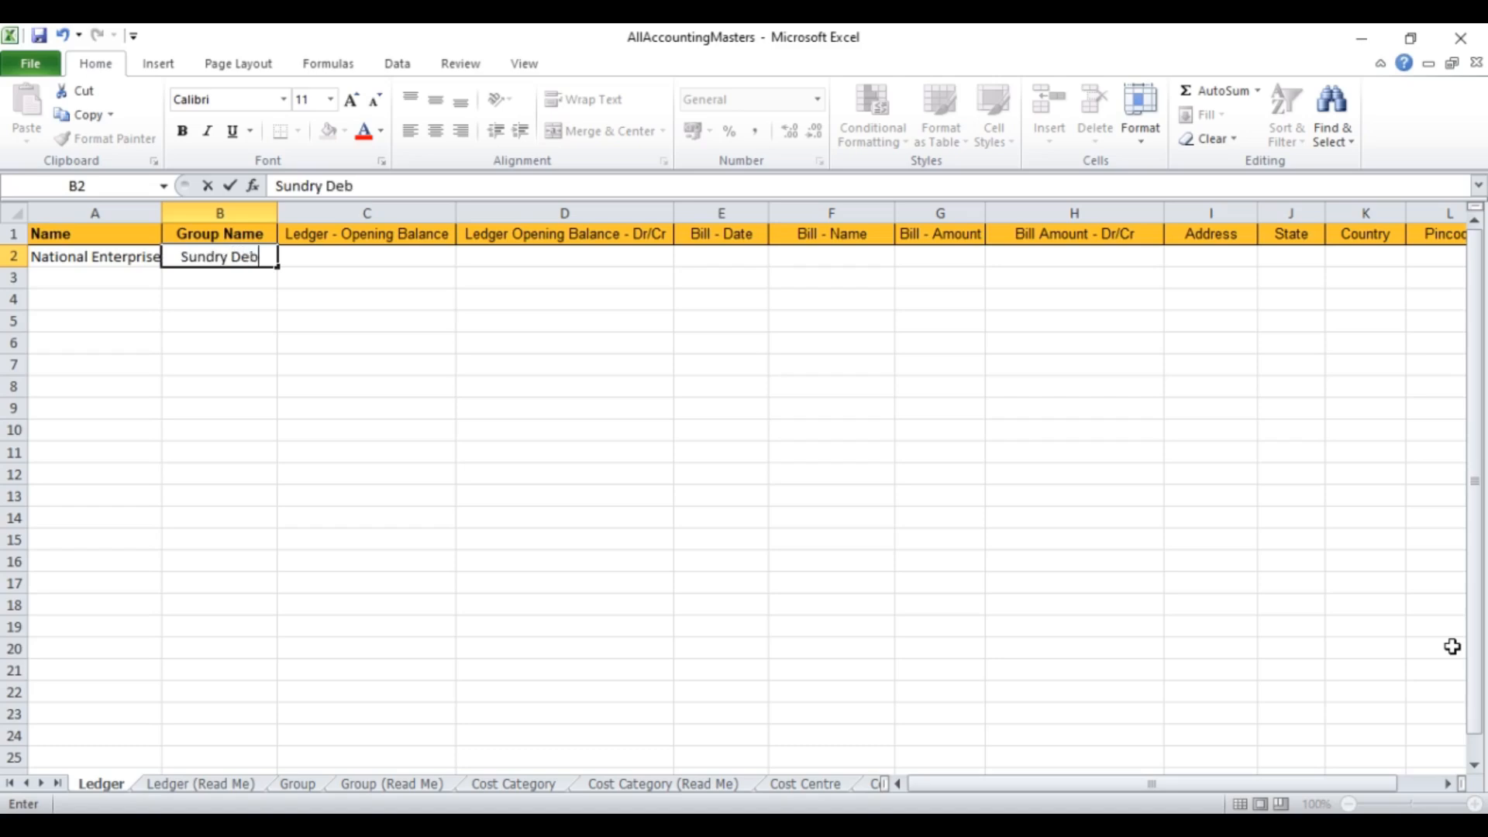
text(tors)
key(Tab)
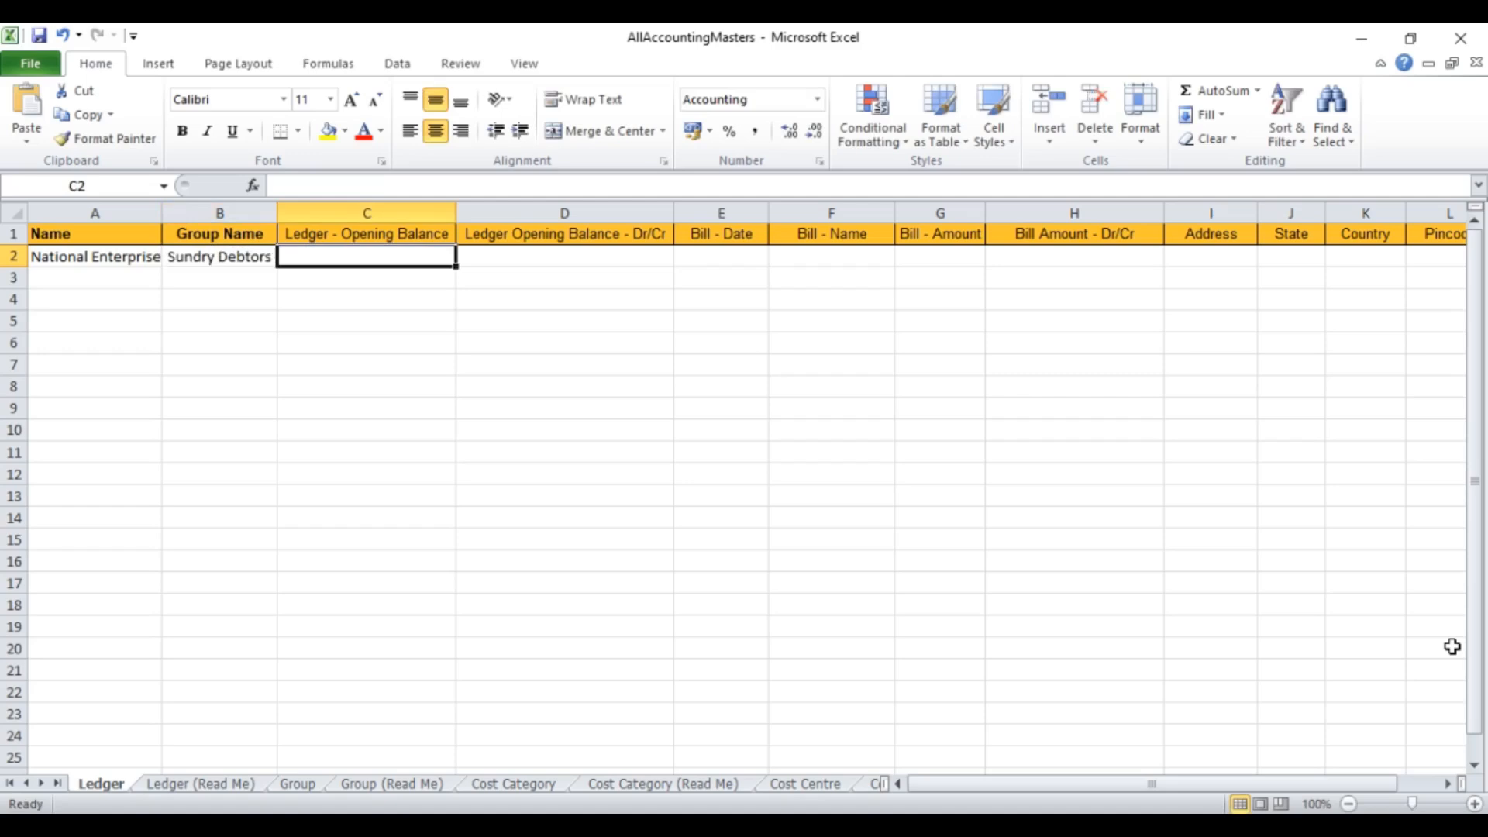
text(18300)
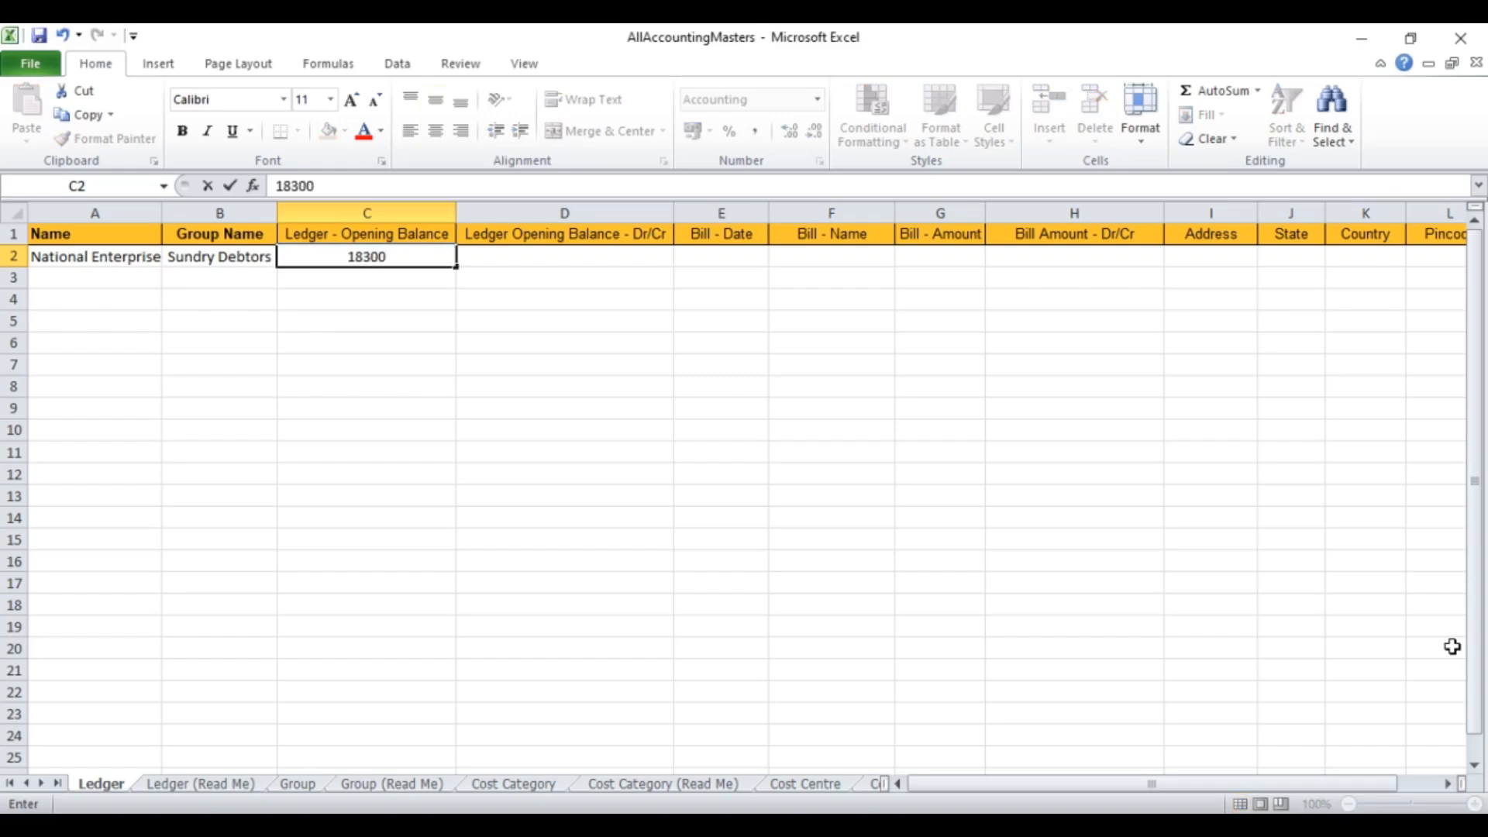
key(Tab)
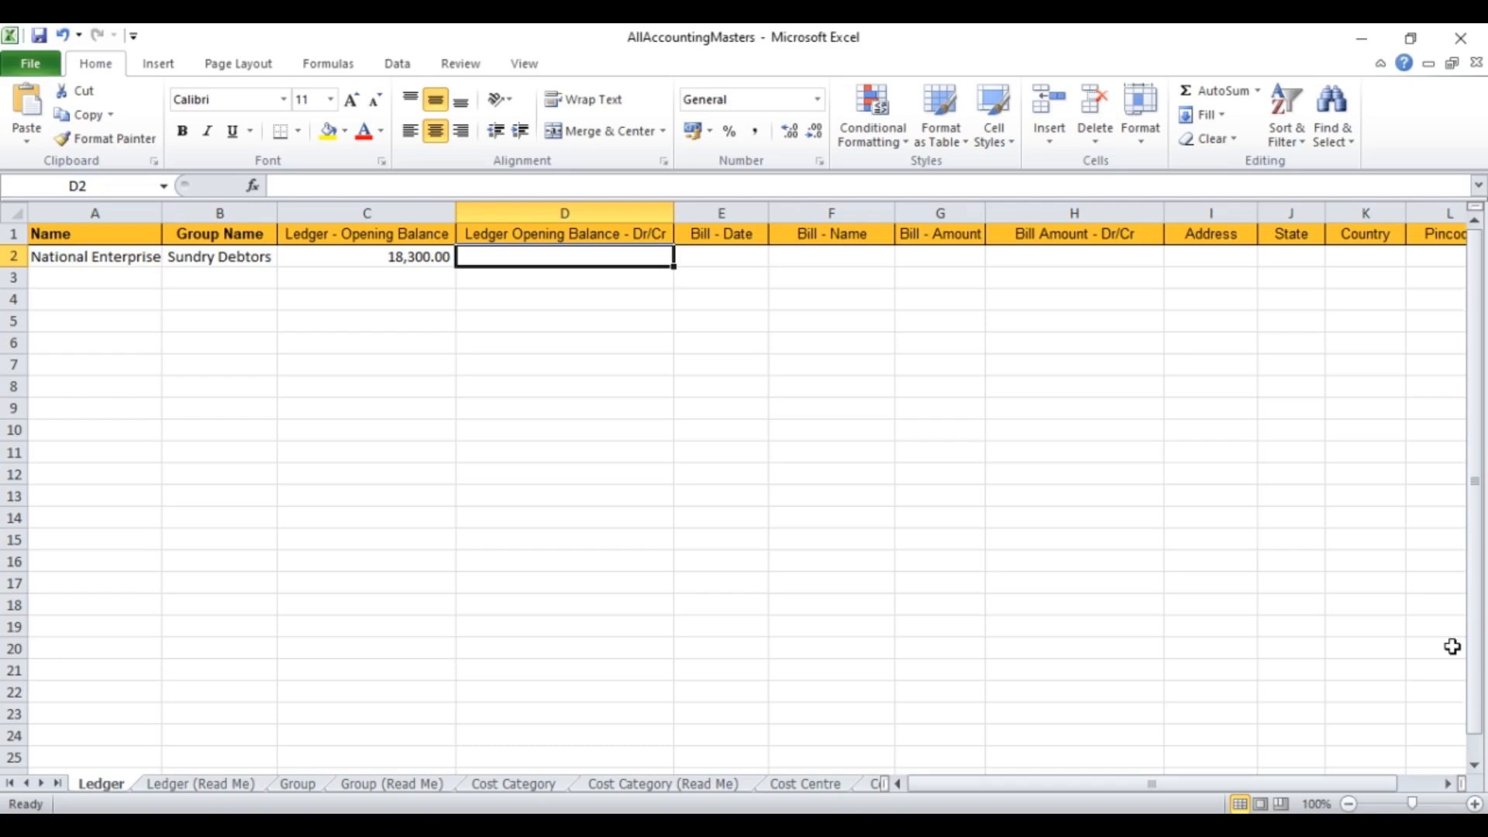
text(d)
key(BackSpace)
text(DR)
key(Tab)
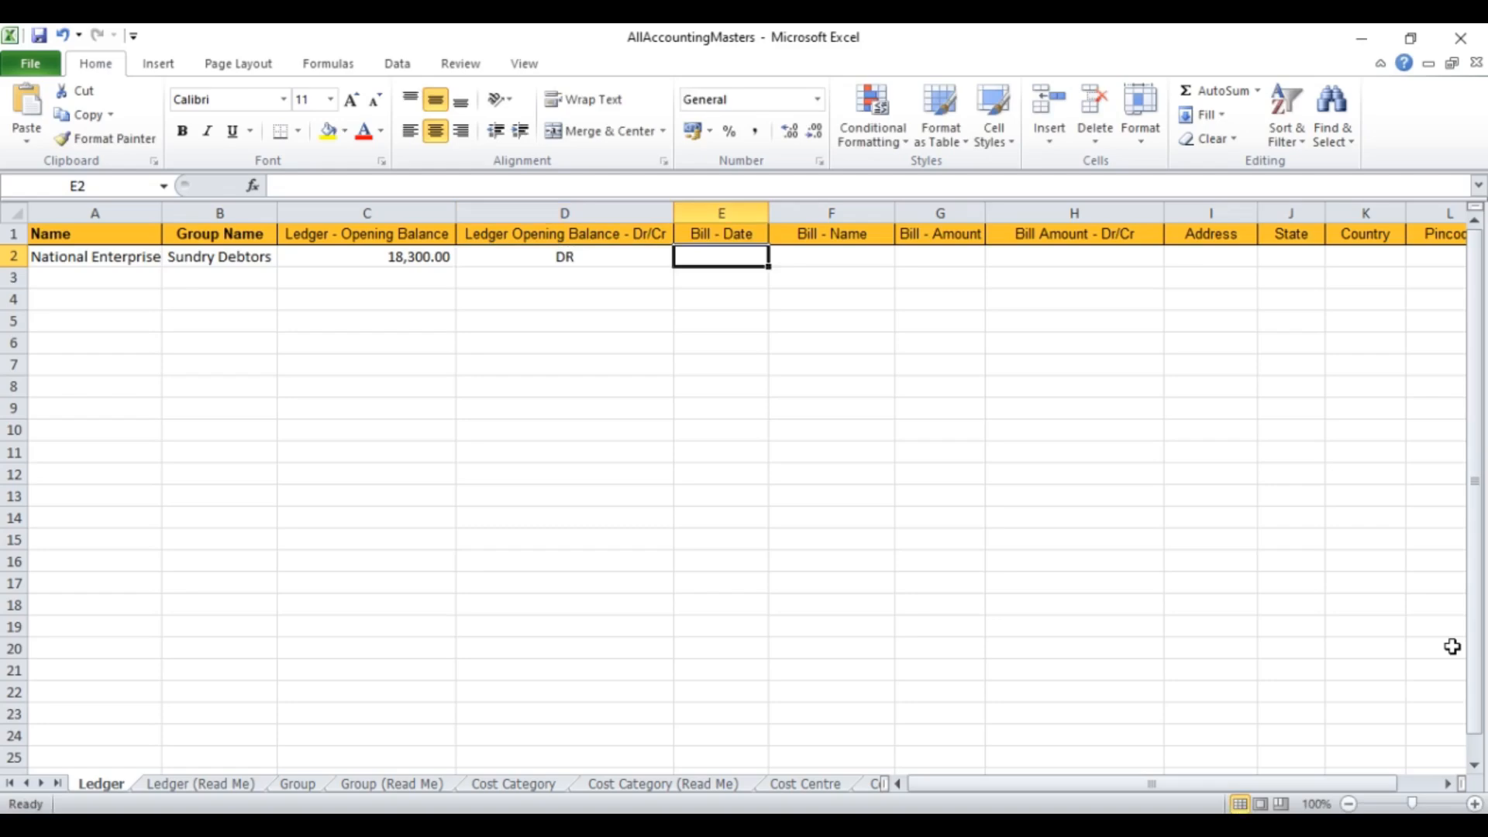
key(Return)
key(Home)
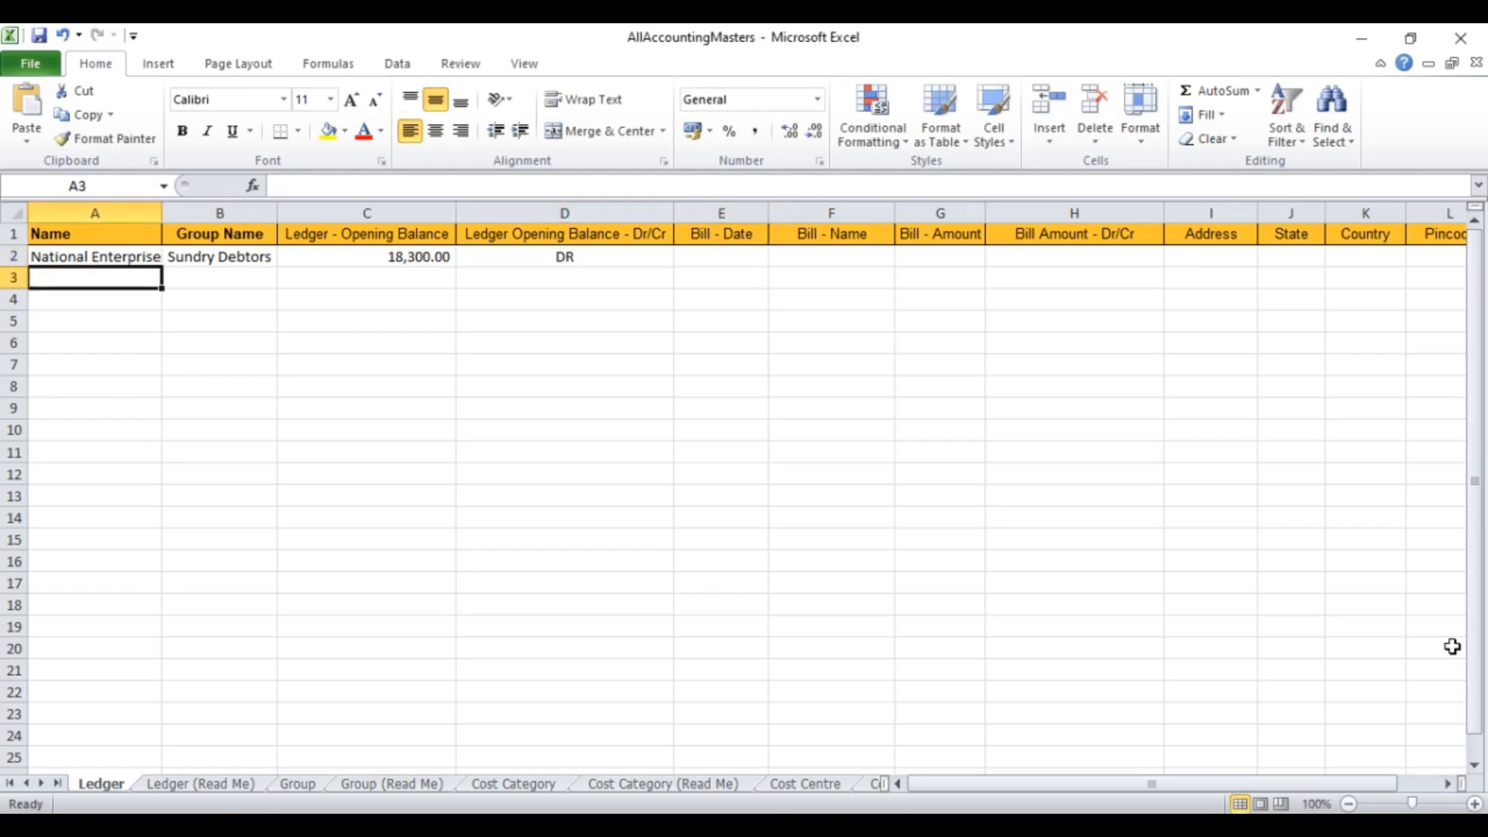
Step: Enter ledger Vats Company Pvt Ltd under Sundry Debtors with a 20000 DR opening balance
text(Vats)
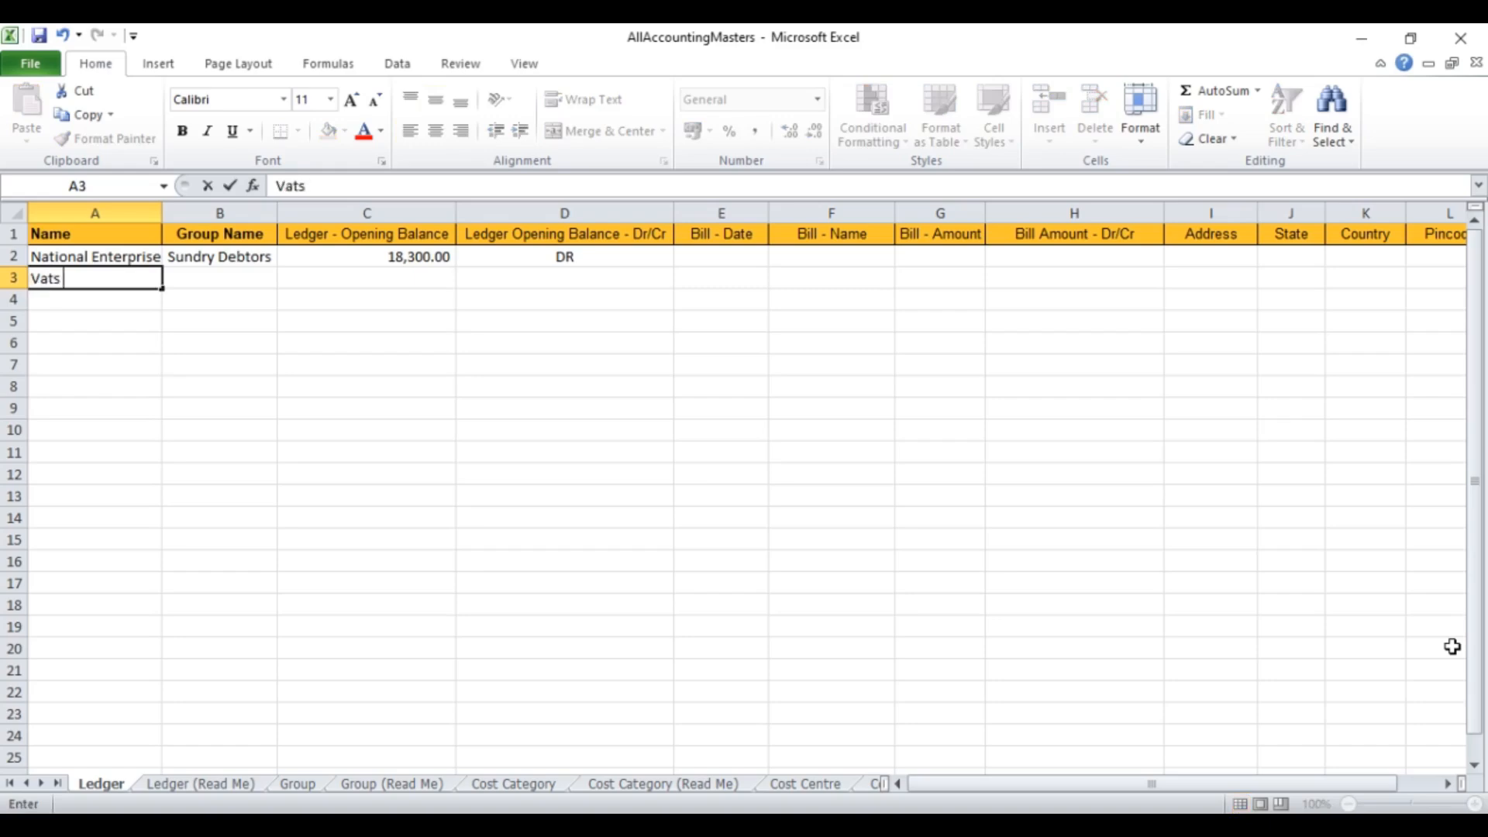
text( Compan)
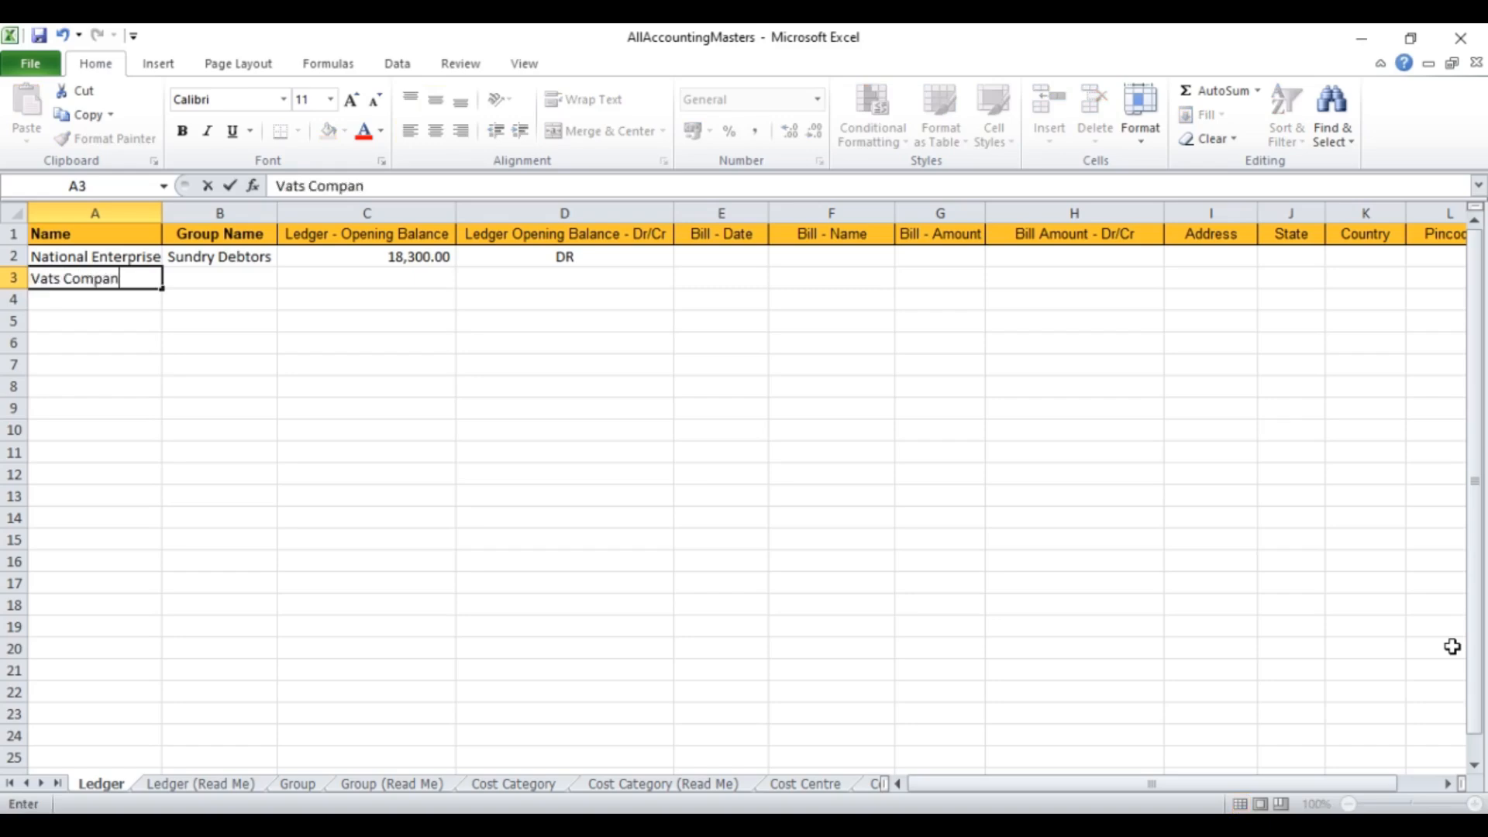
text(y Pvt Ltd)
key(Tab)
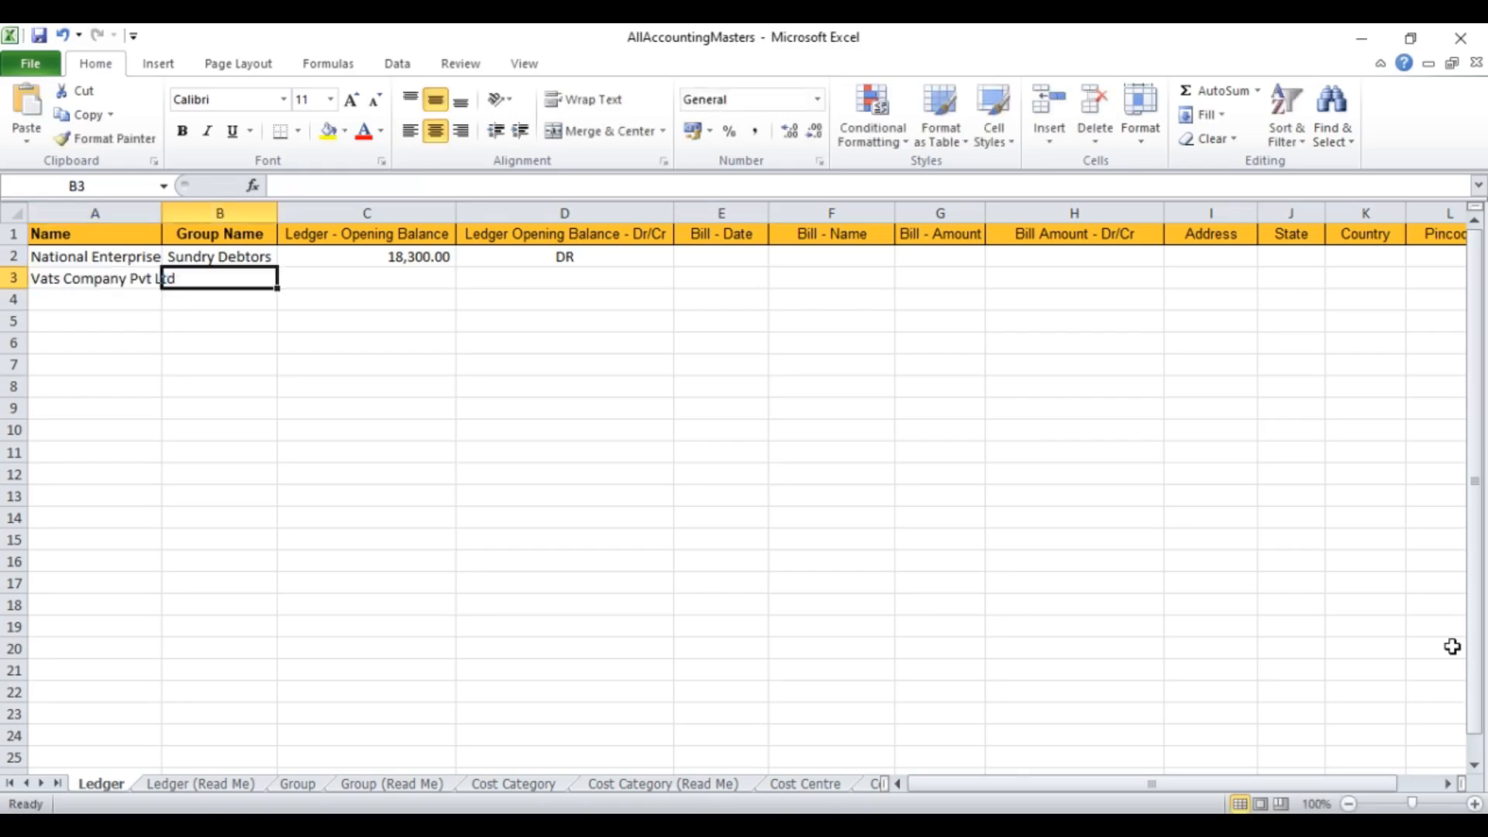
text(S)
key(Tab)
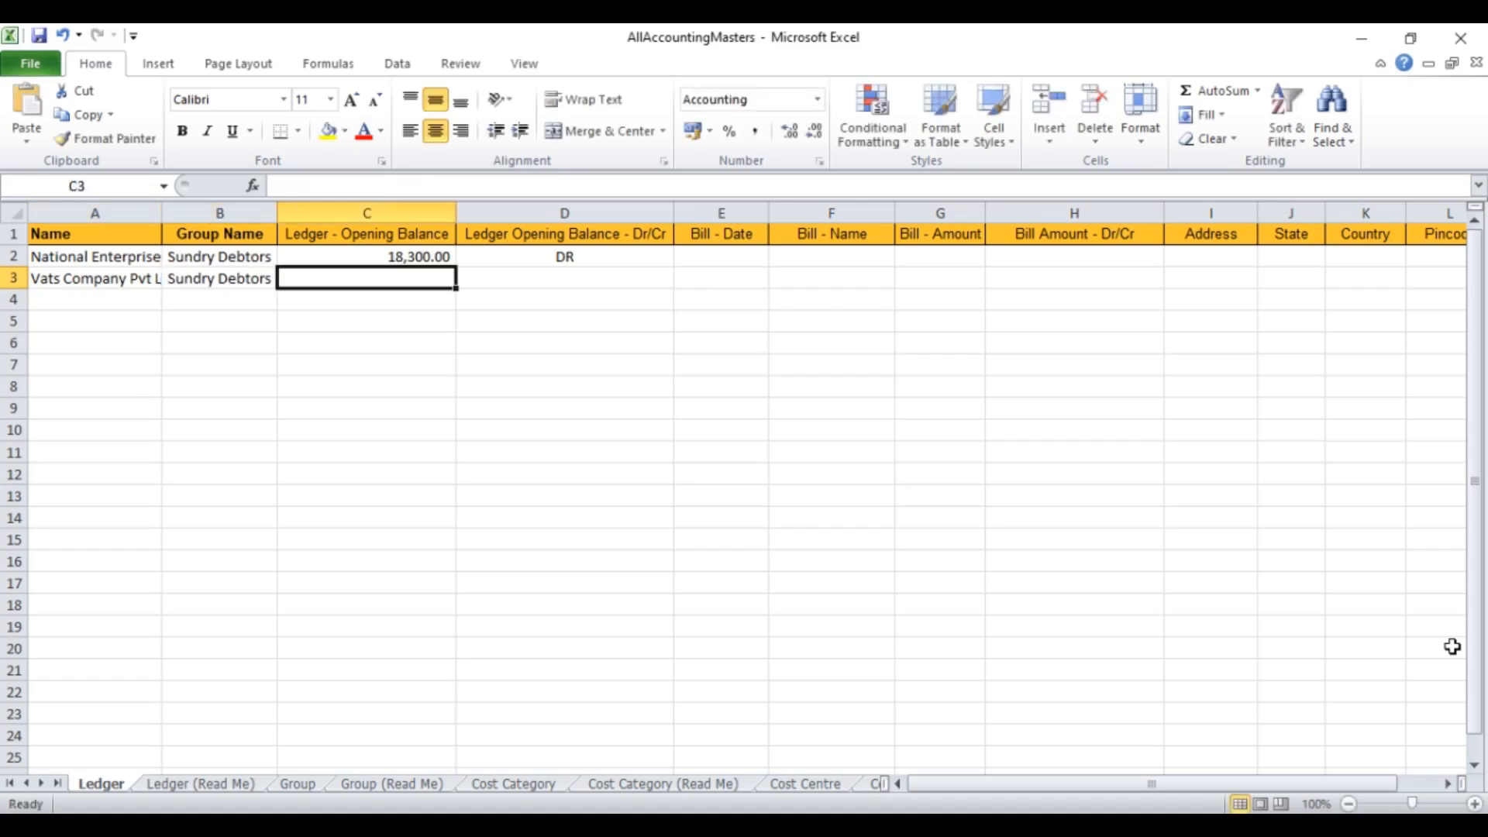
text(20000)
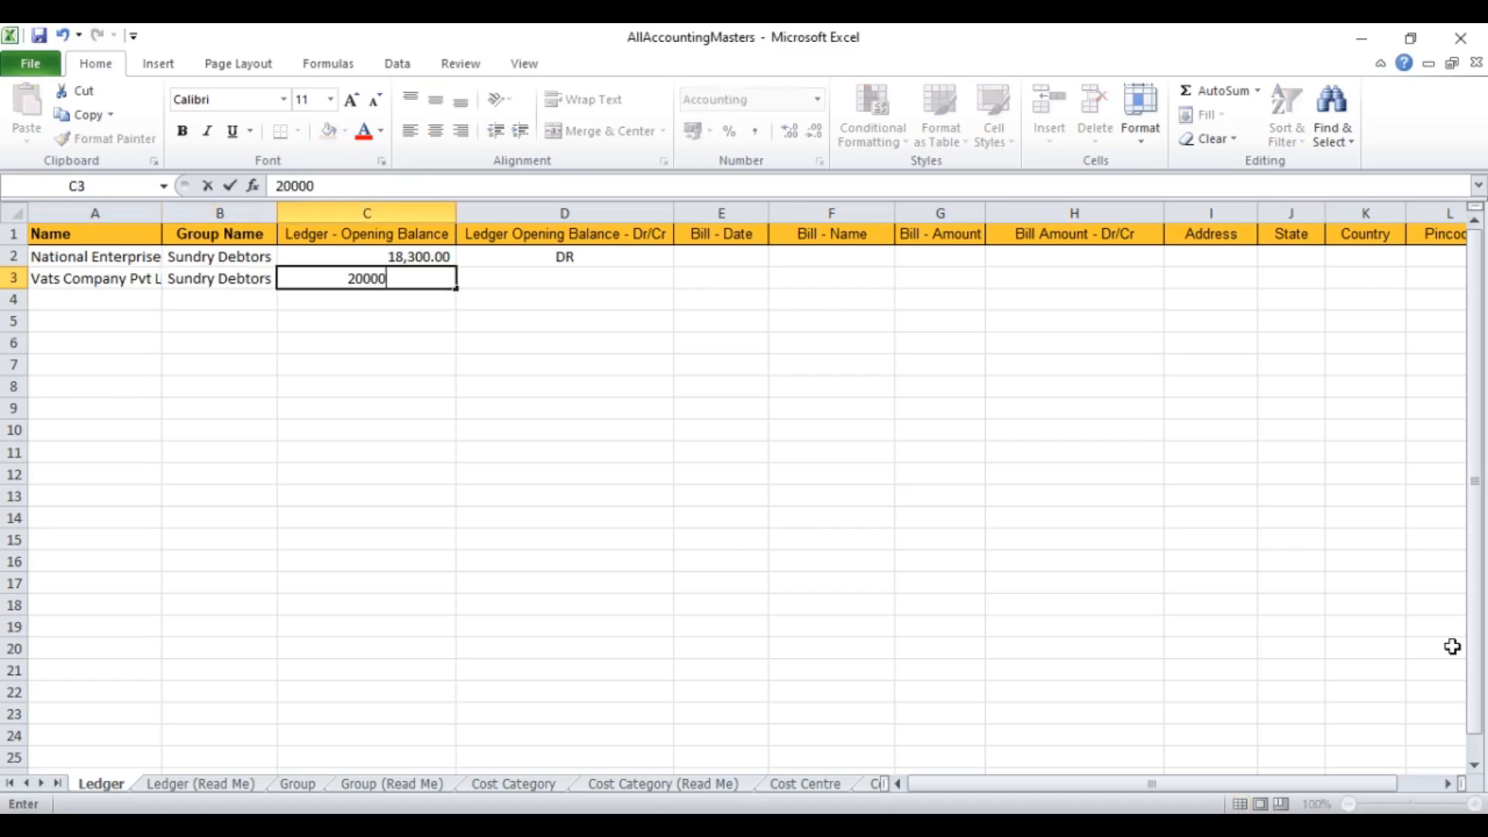
key(Tab)
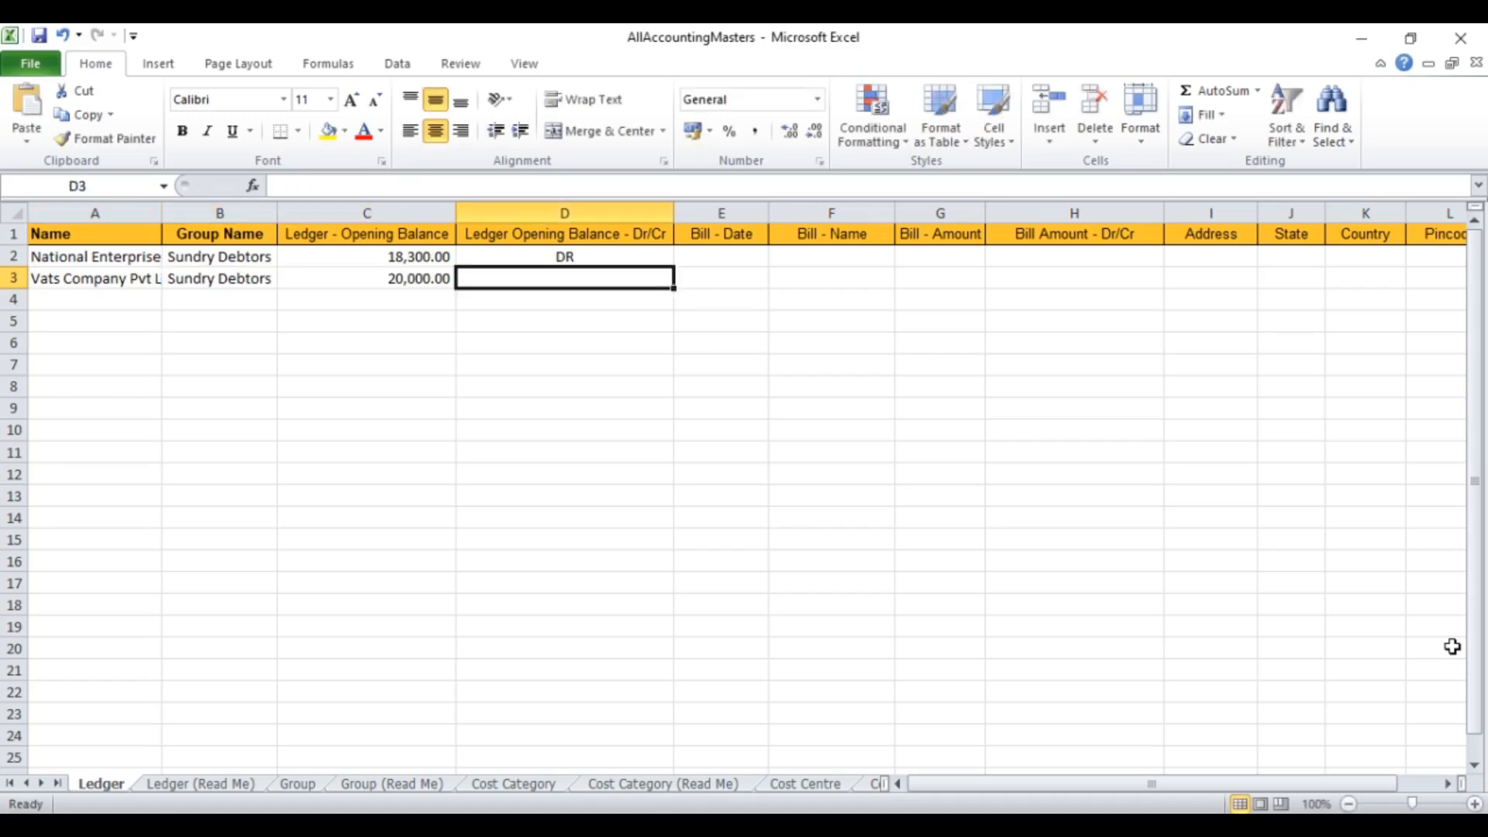
text(D)
key(Tab)
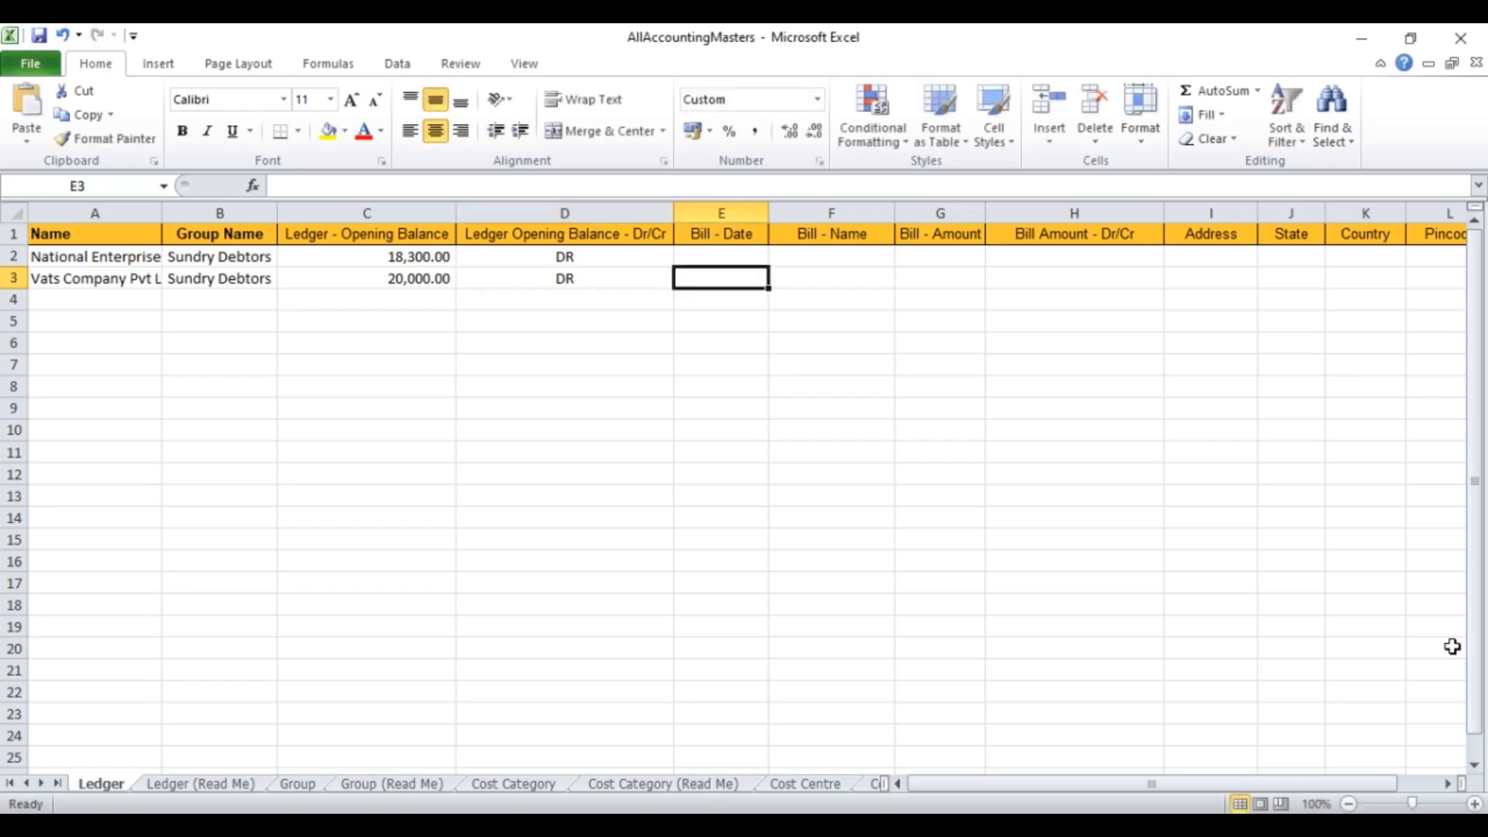
Step: Add the first bill: 10-Mar-23, bill 1, 7000 DR
text(10-mar-23)
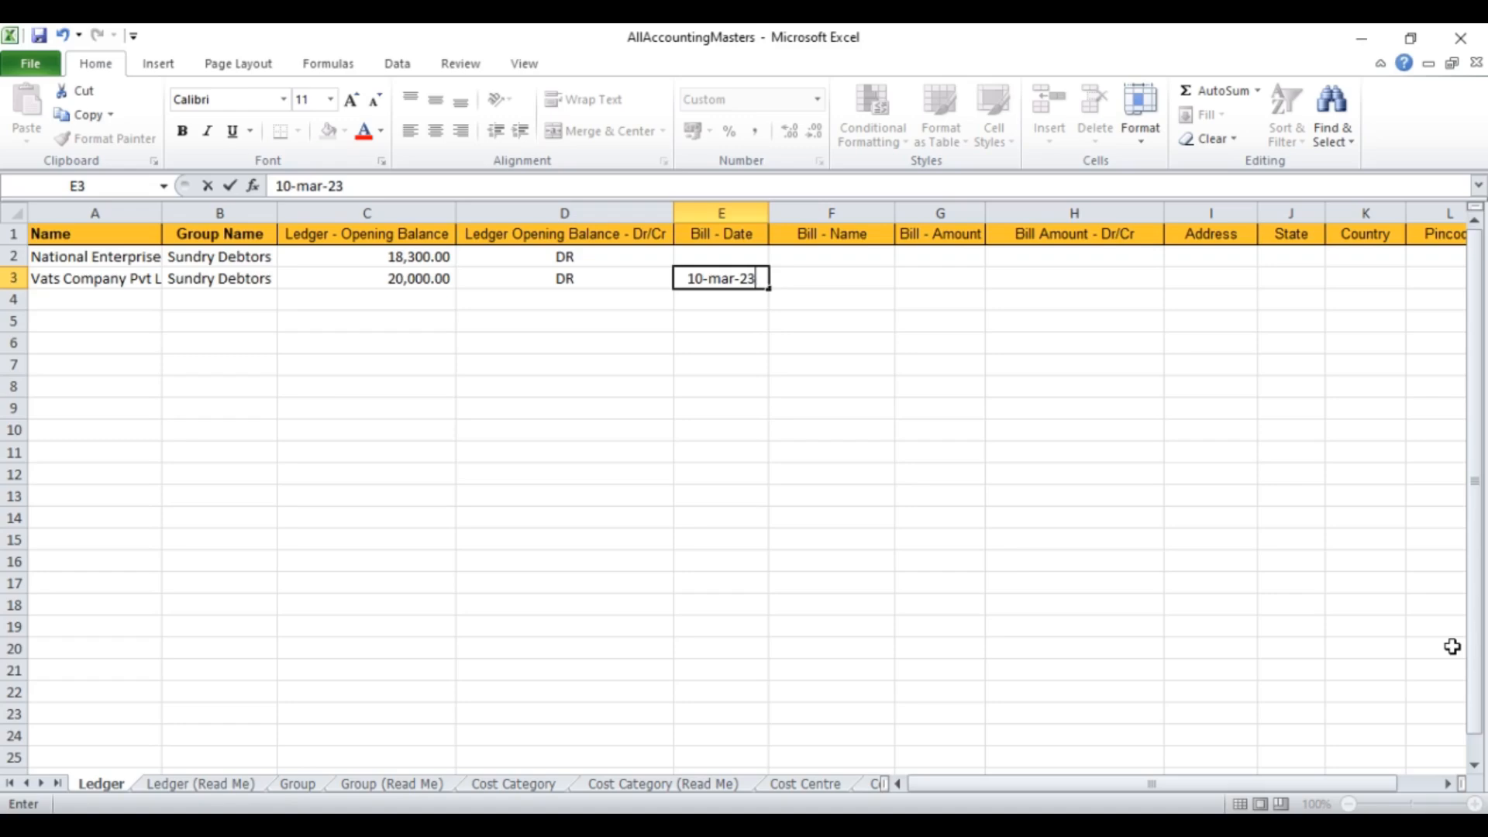
key(Tab)
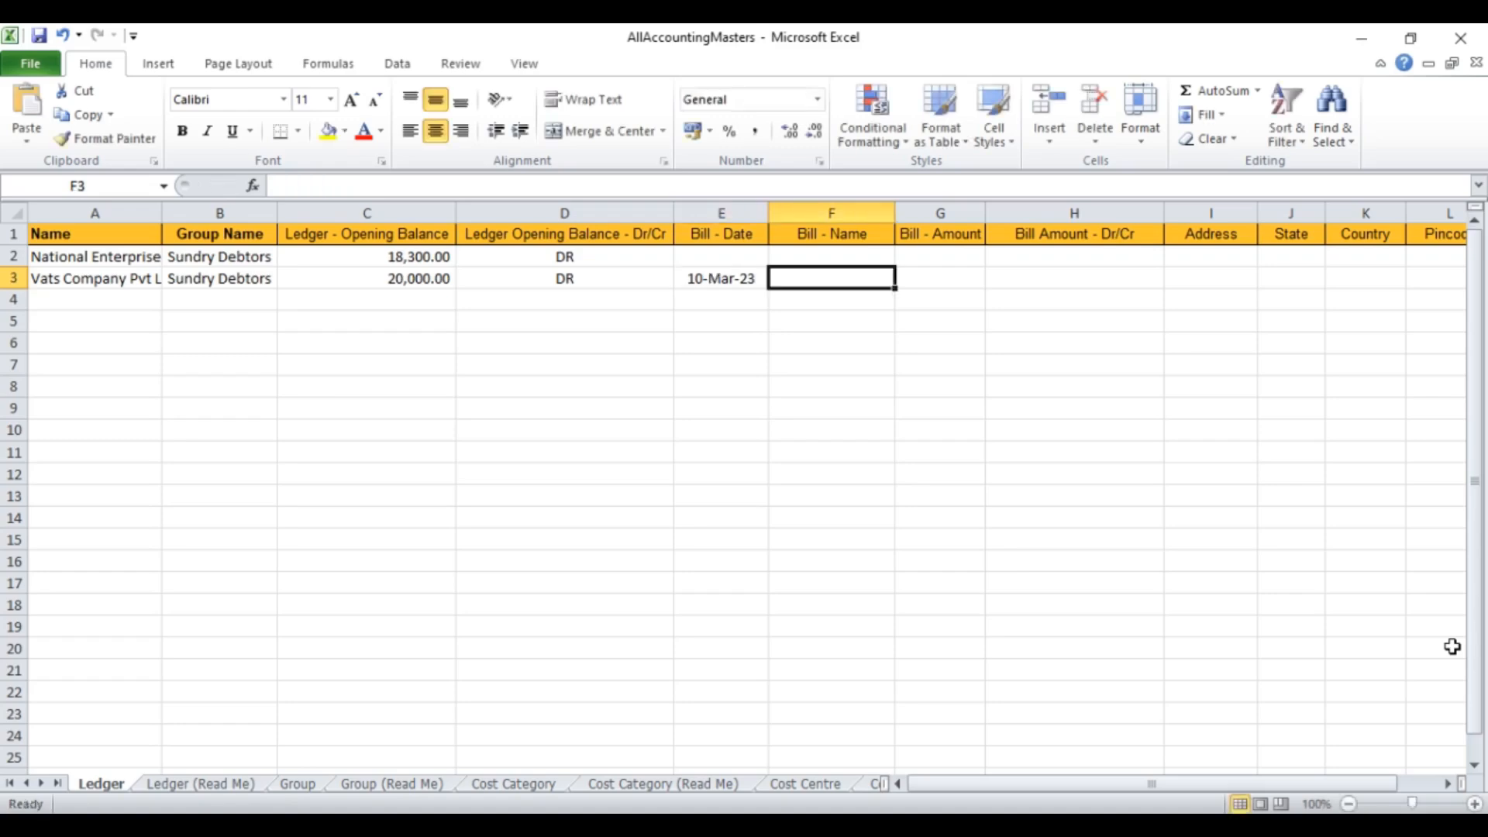
text(1)
key(Tab)
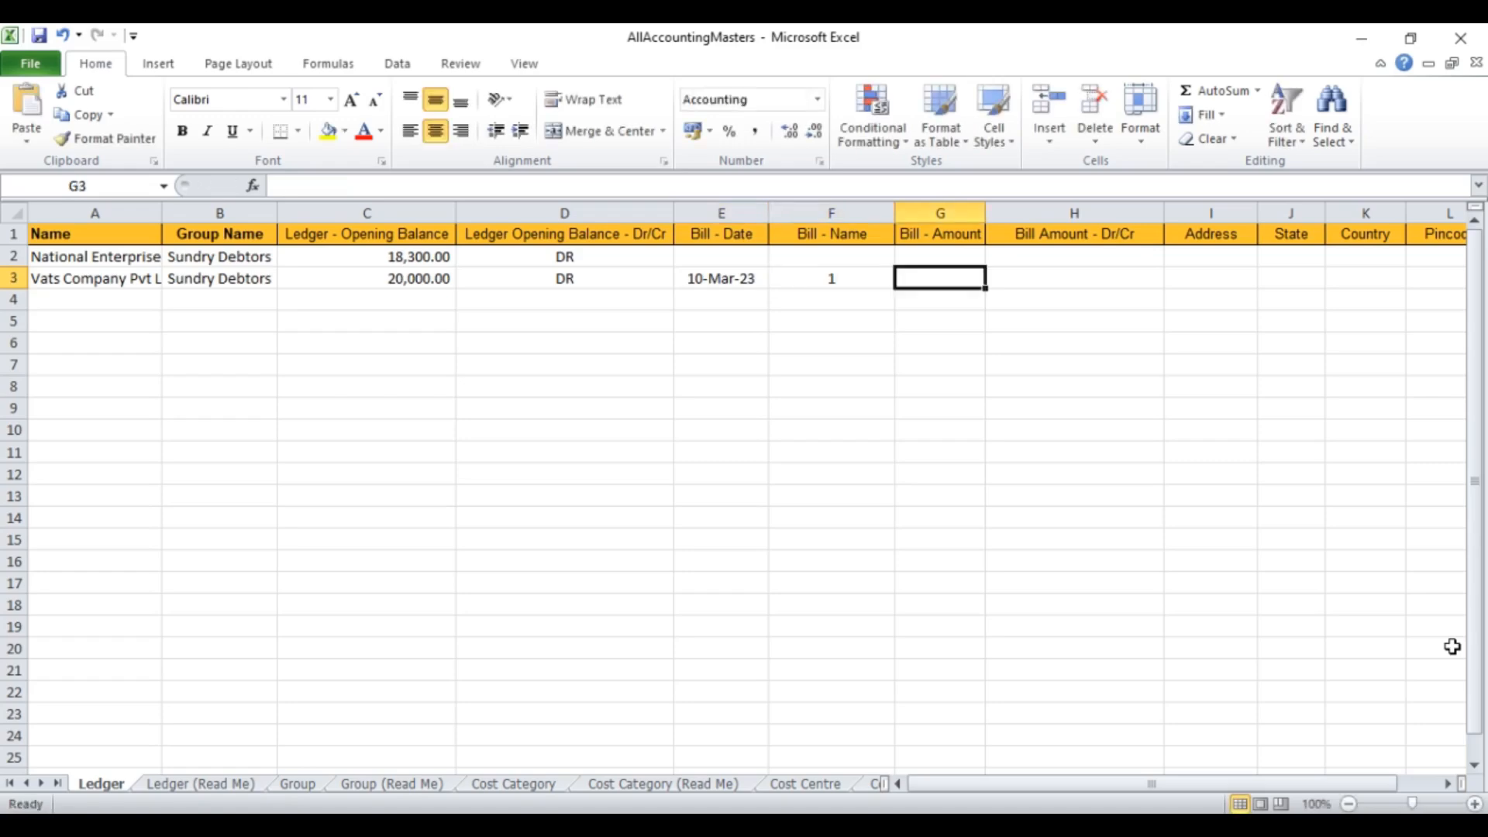
text(7000)
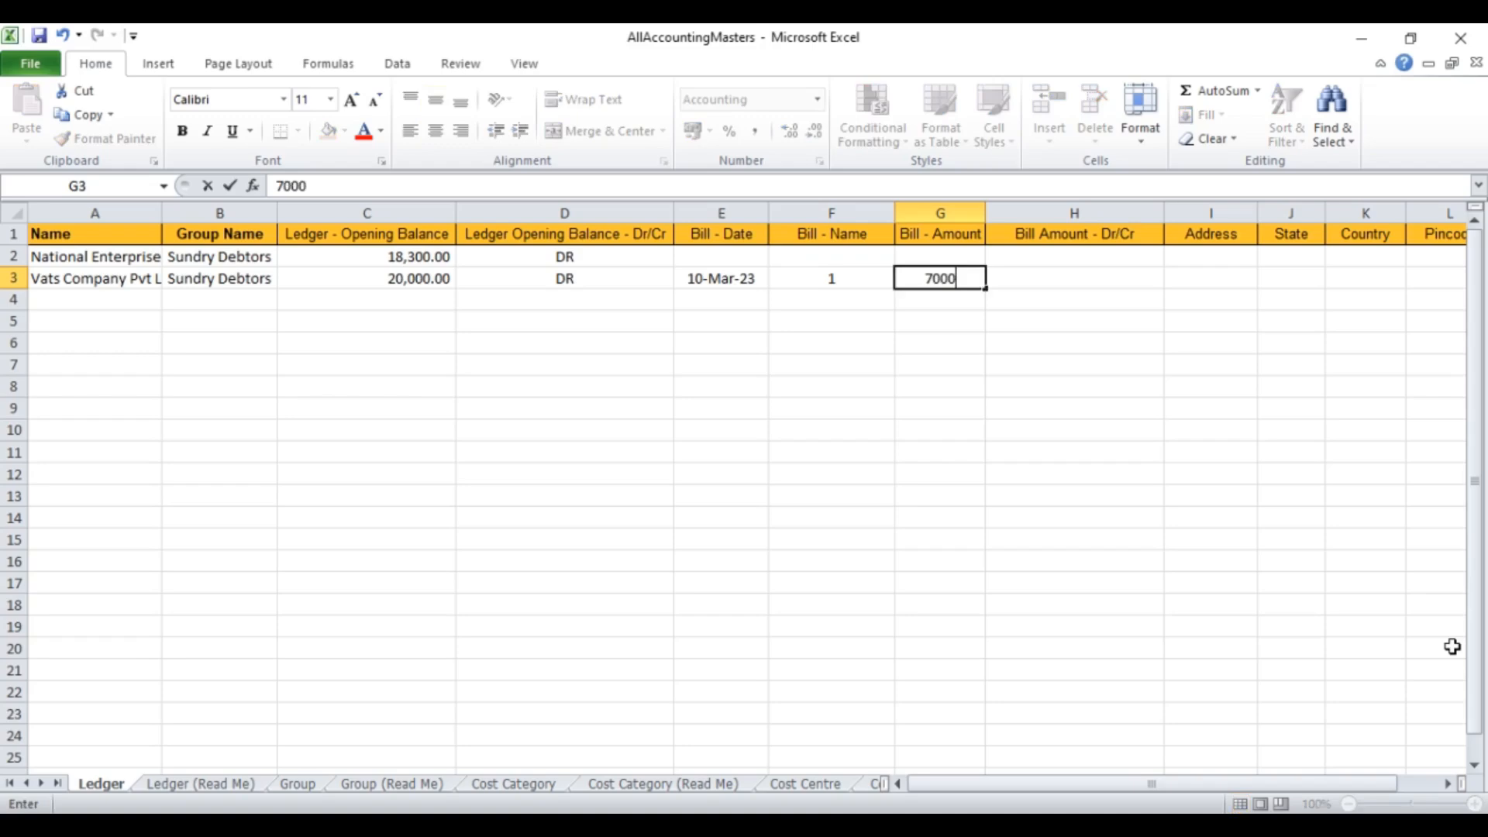
key(Tab)
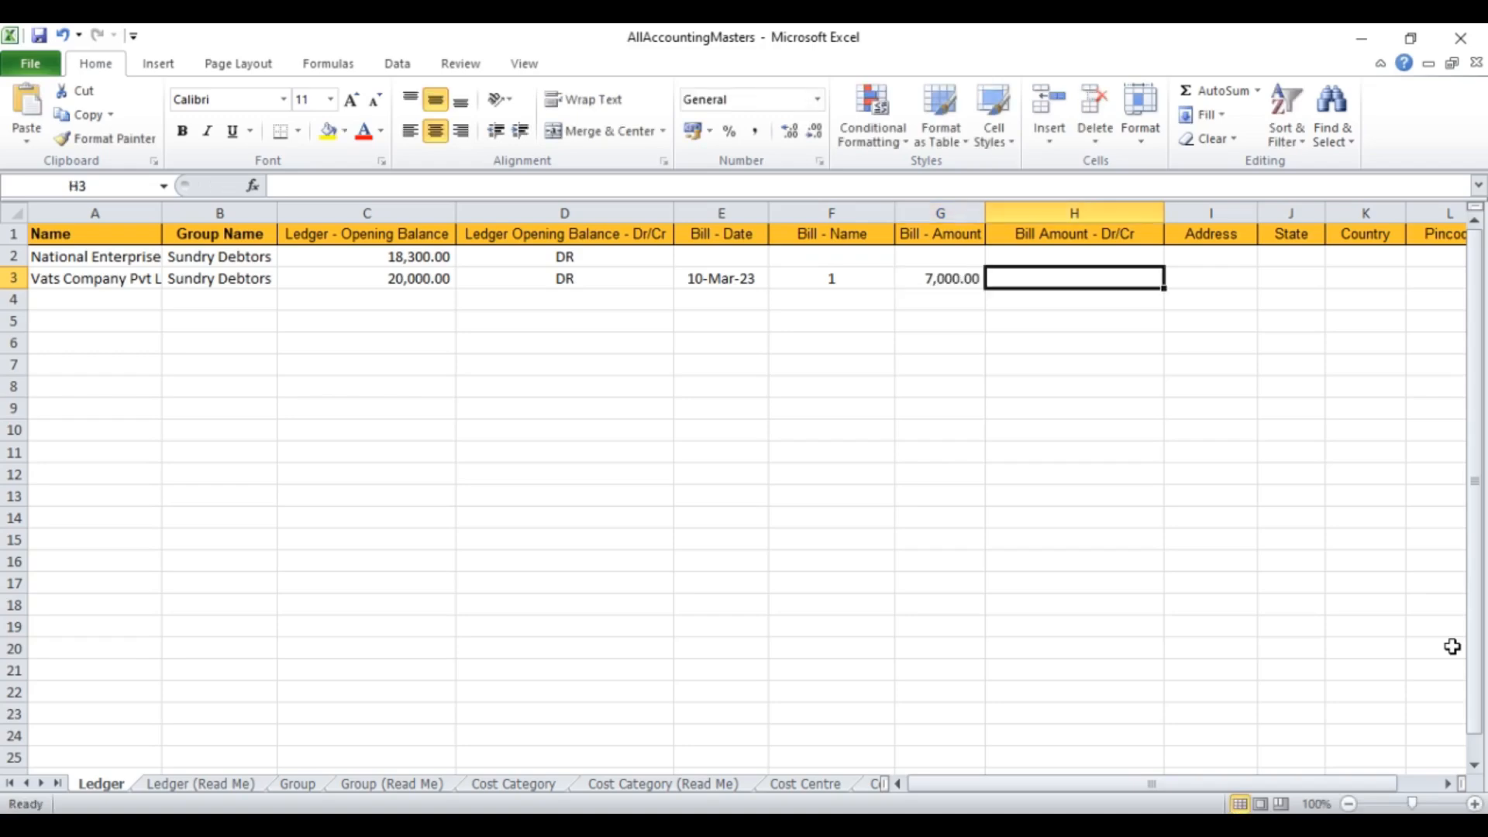
text(dr)
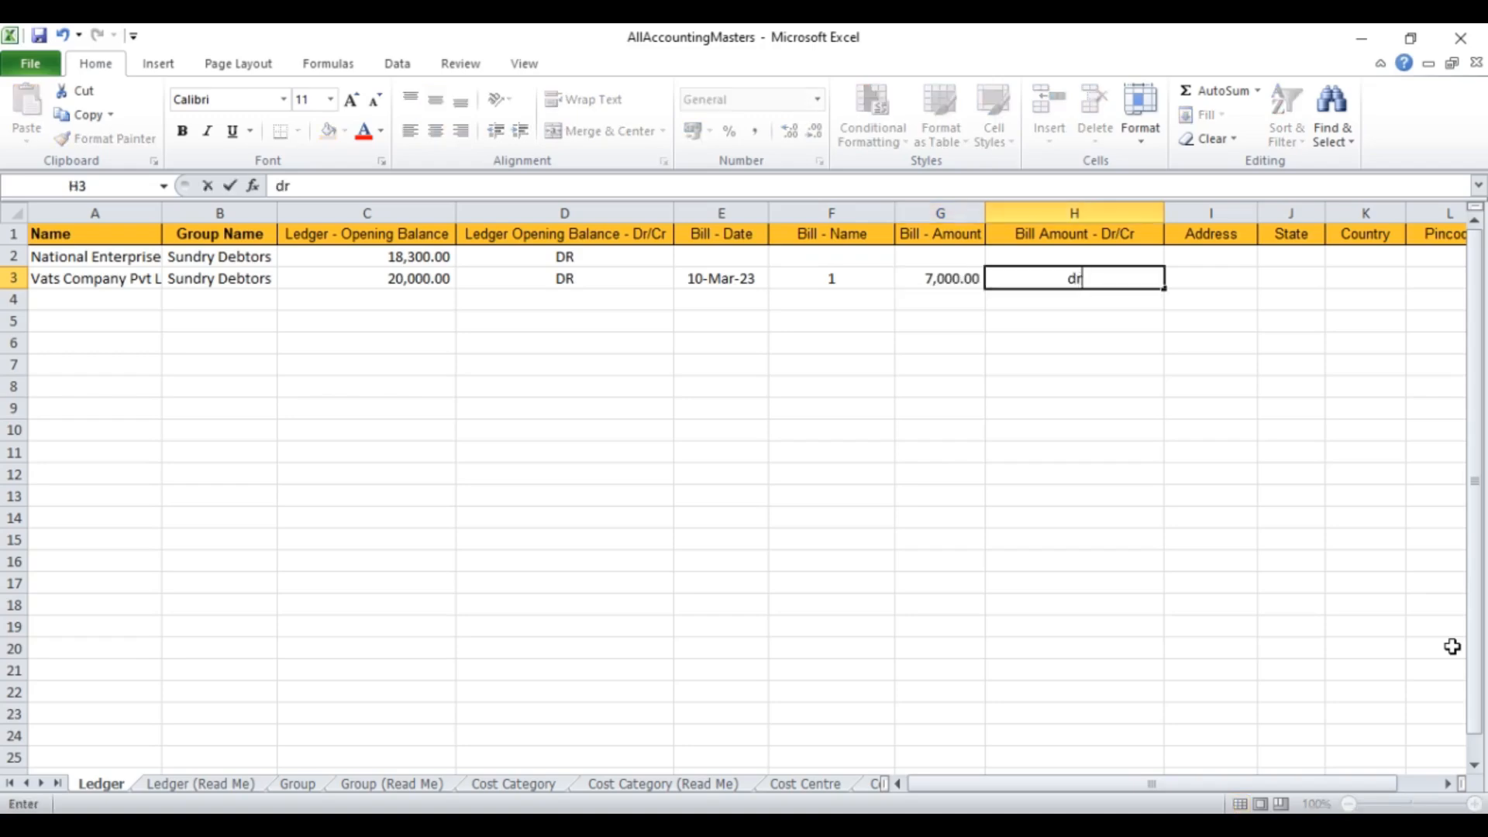
key(Return)
key(Left)
key(Up)
key(Right)
key(Right)
key(Left)
text(DR)
key(Left)
key(Left)
key(Left)
key(Left)
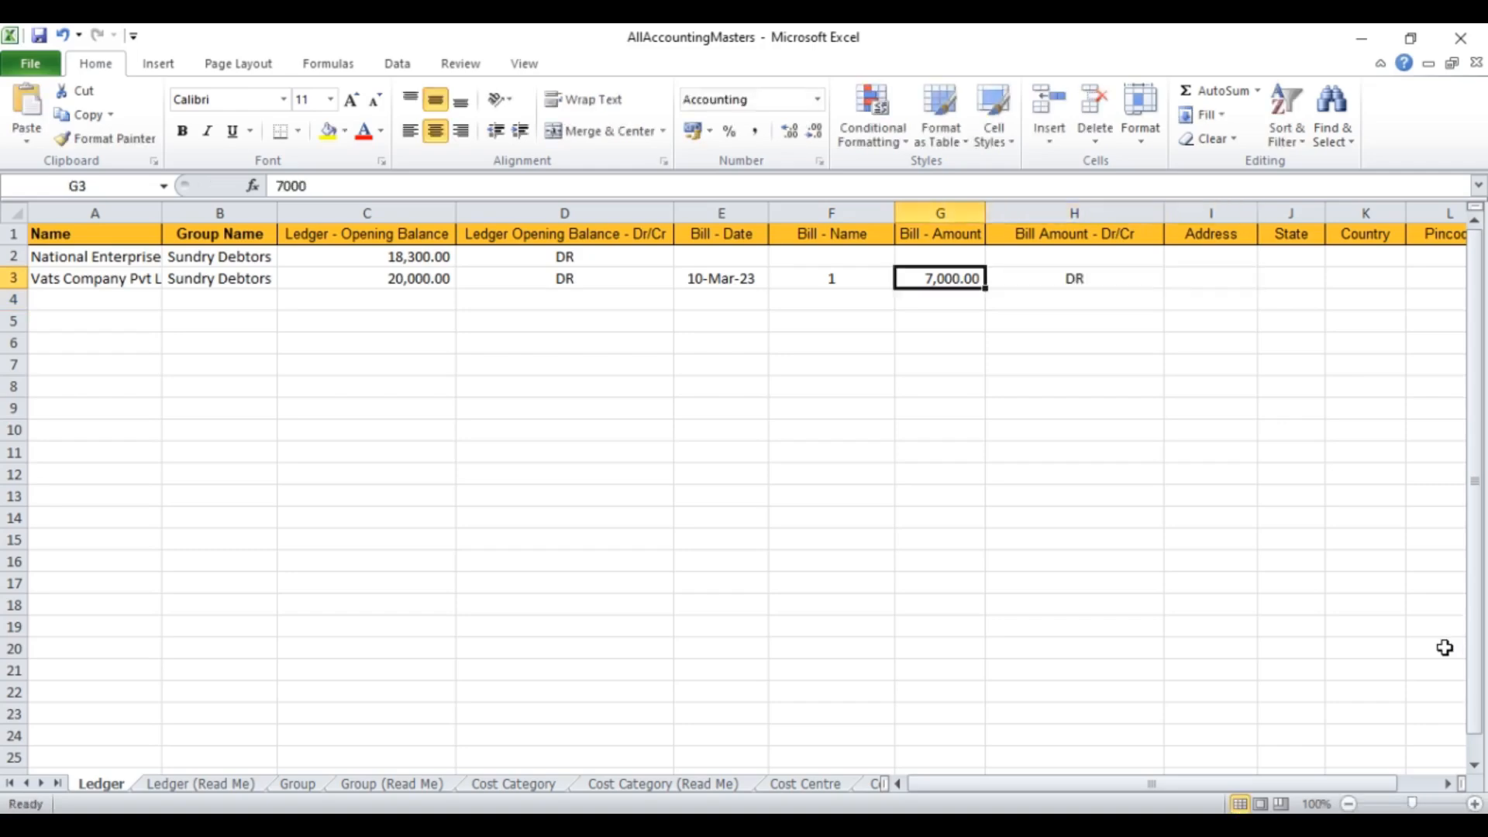
key(Down)
key(Right)
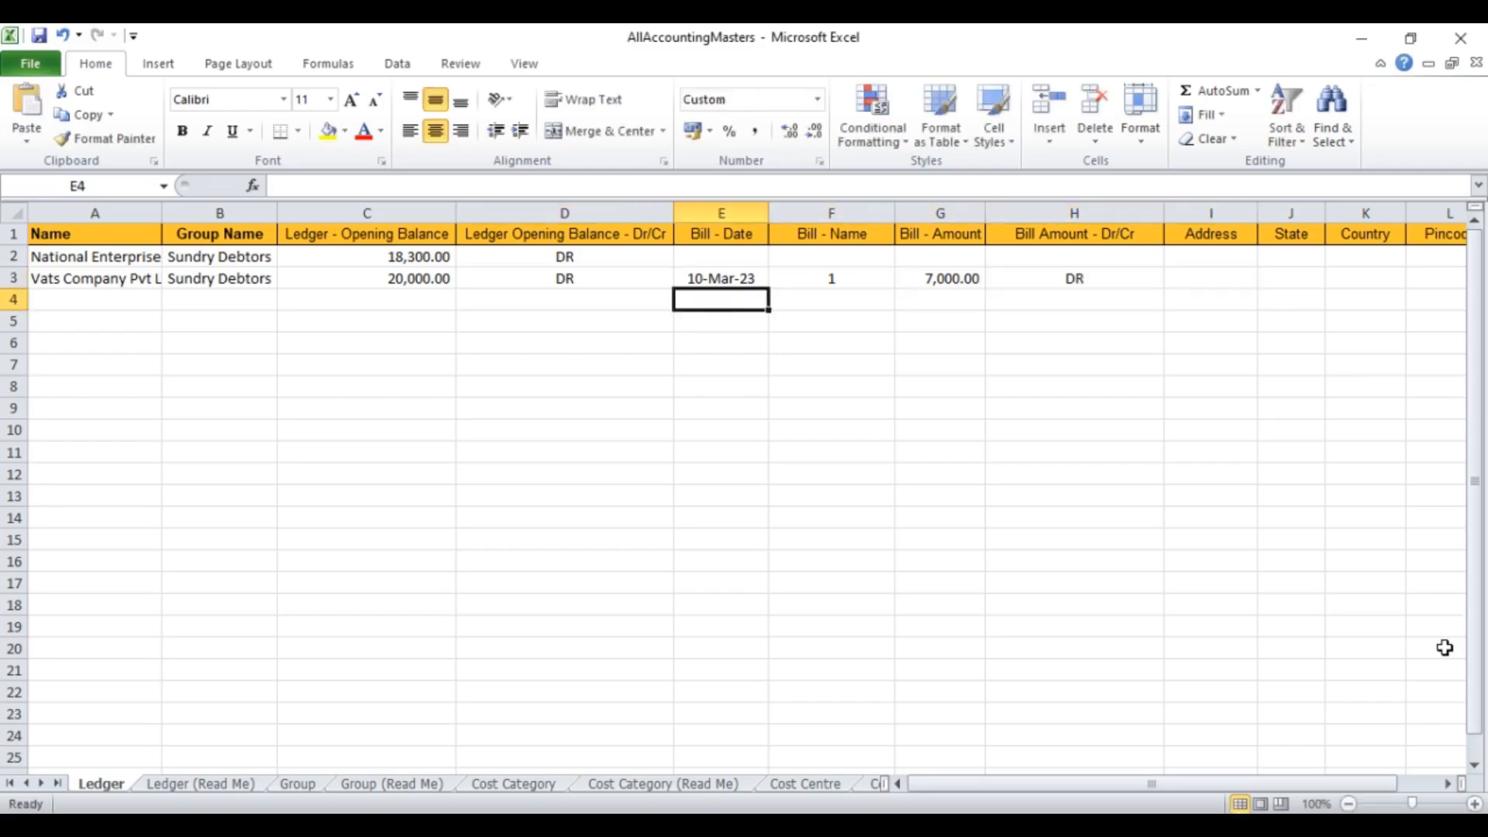
Step: Add bills 15-Mar-23 / 25 / 7,000 DR and 20-Mar-23 / 28 / 6000 DR
text(1)
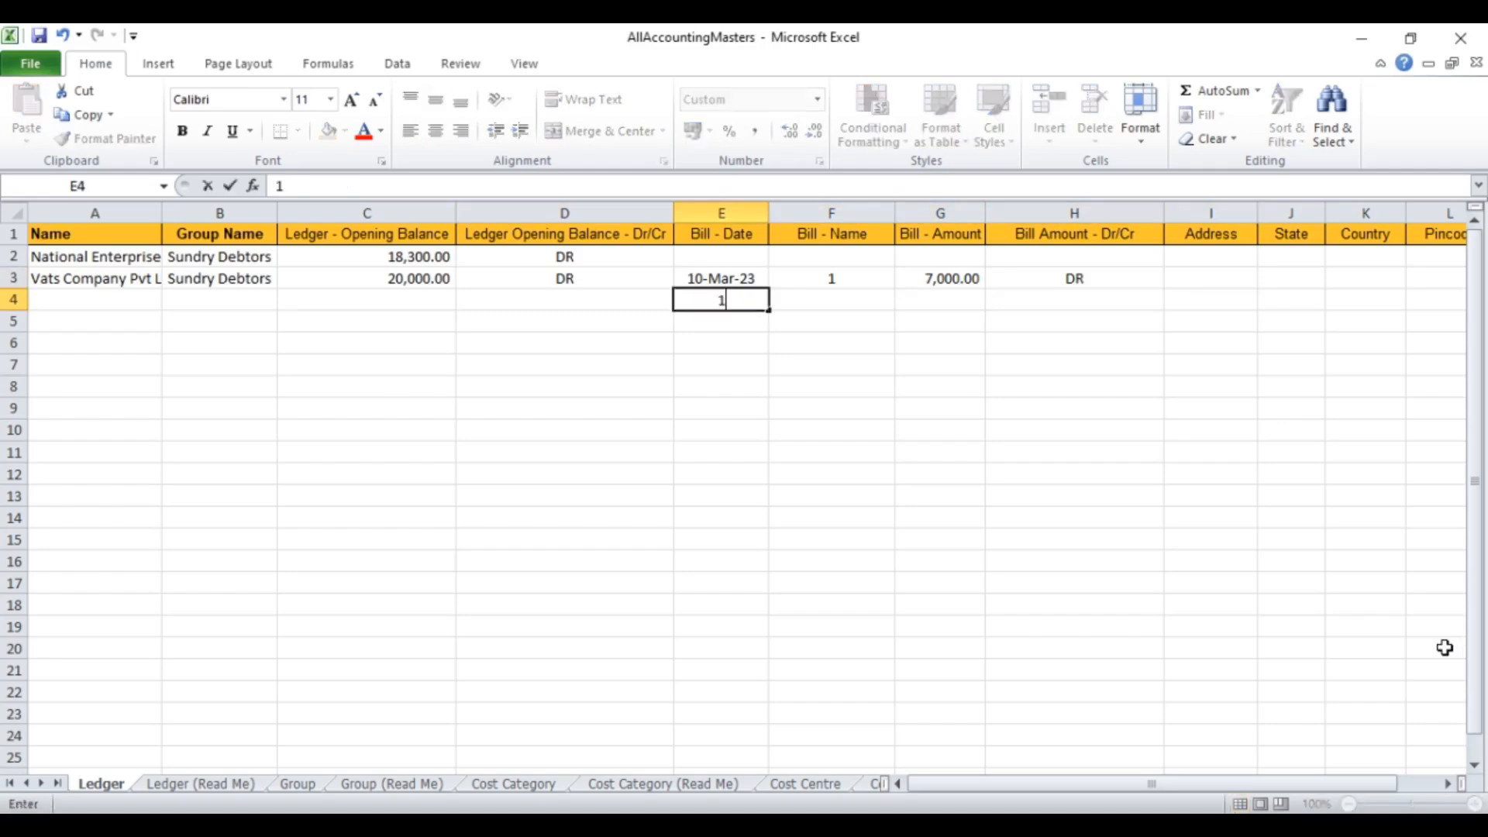
text(5-MAR-23)
key(Tab)
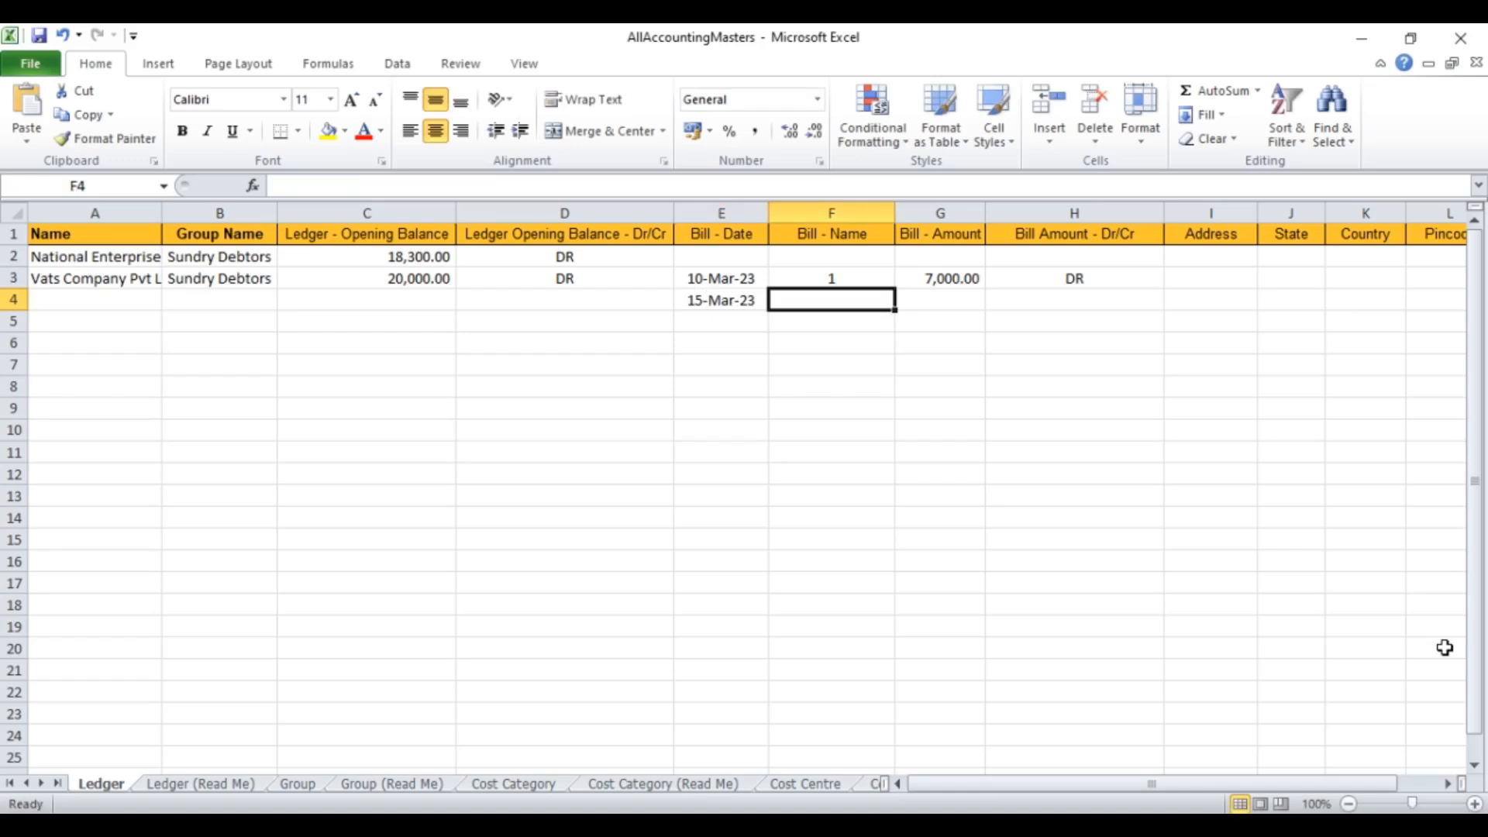
text(25)
key(Tab)
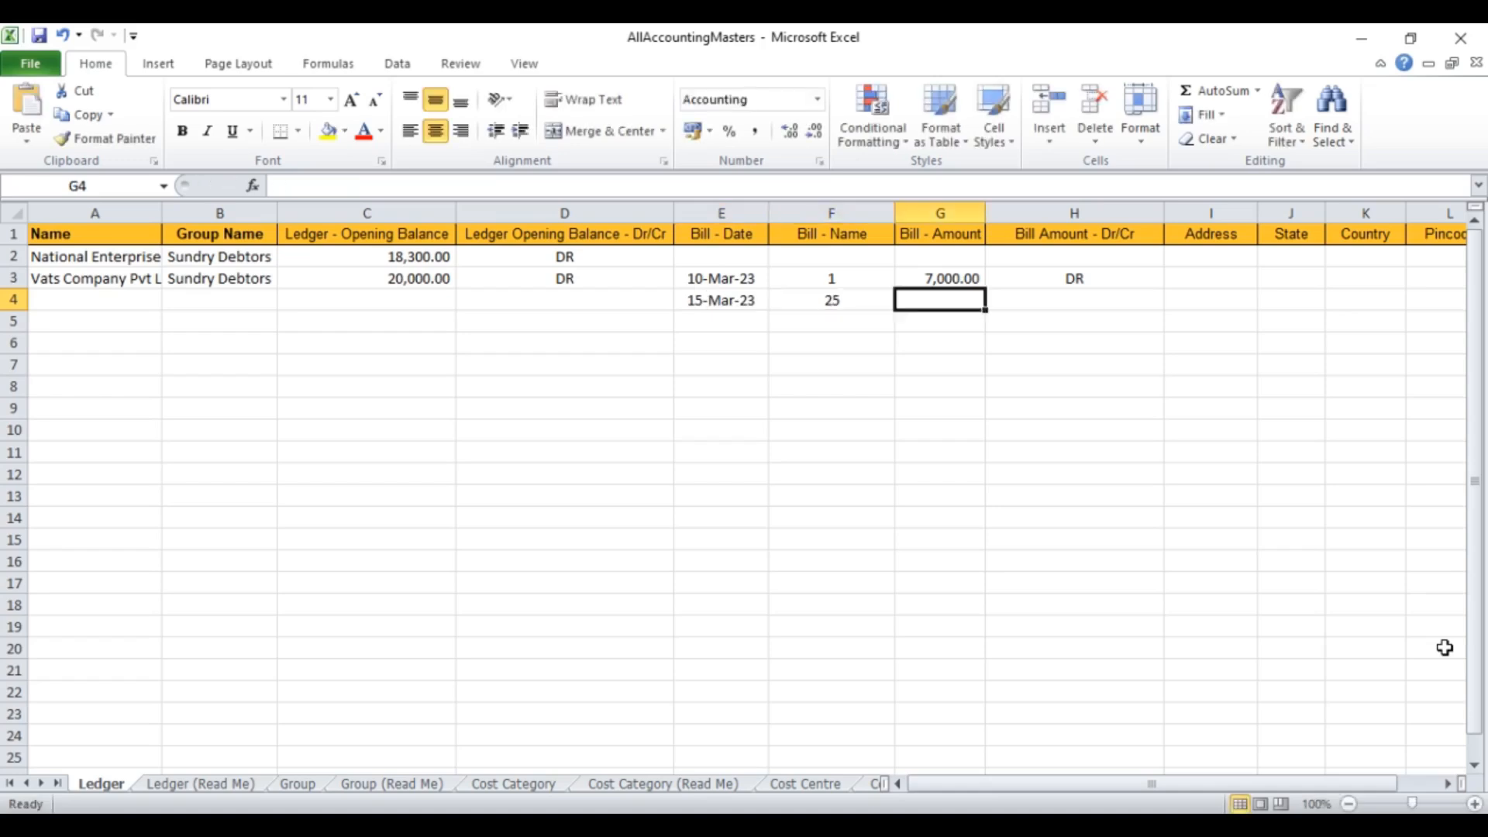
text(7)
key(BackSpace)
text(7,000)
key(Tab)
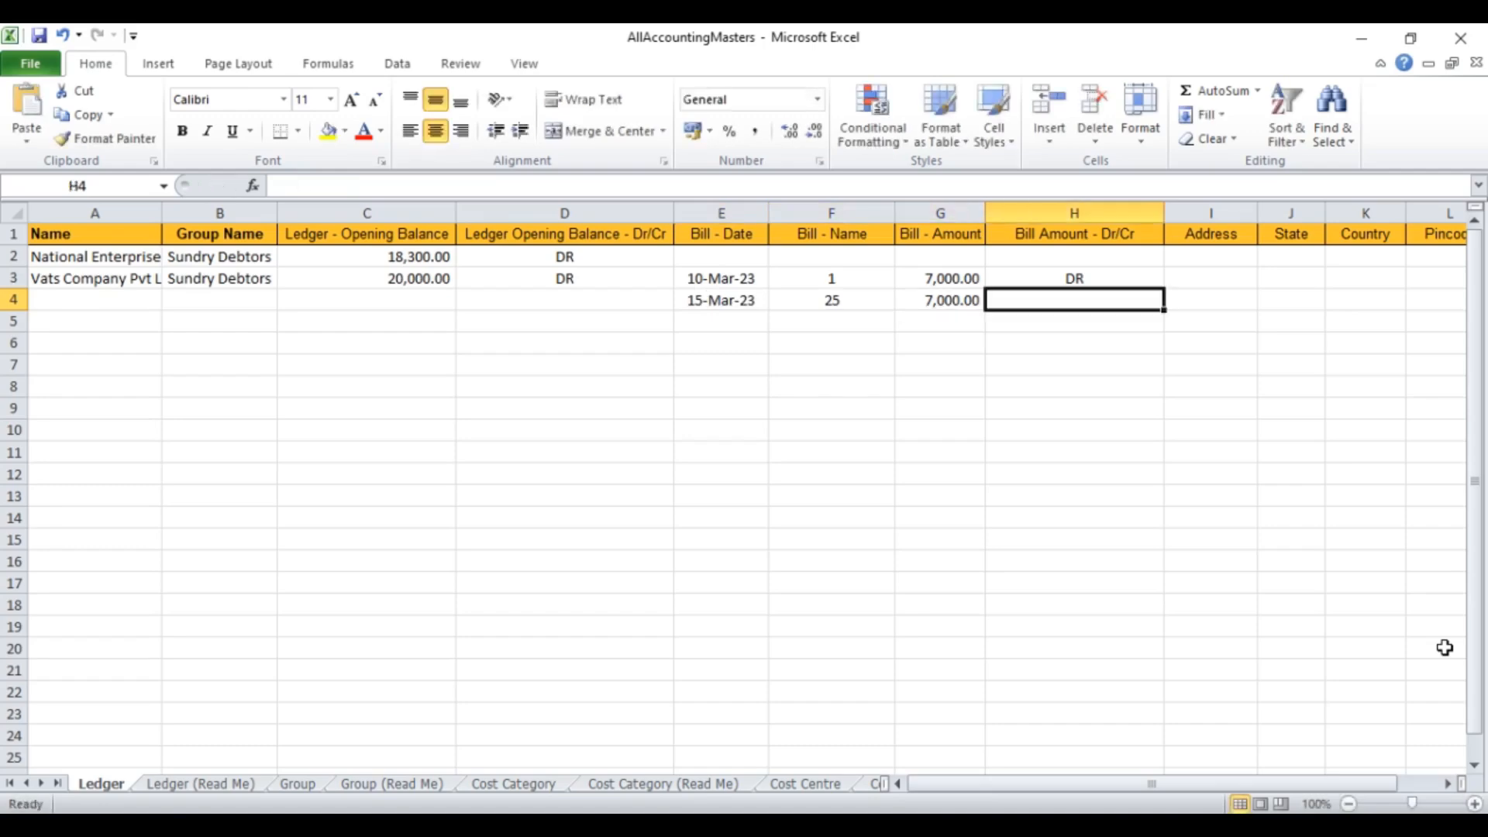
text(DR)
key(Return)
key(Left)
key(Left)
key(Left)
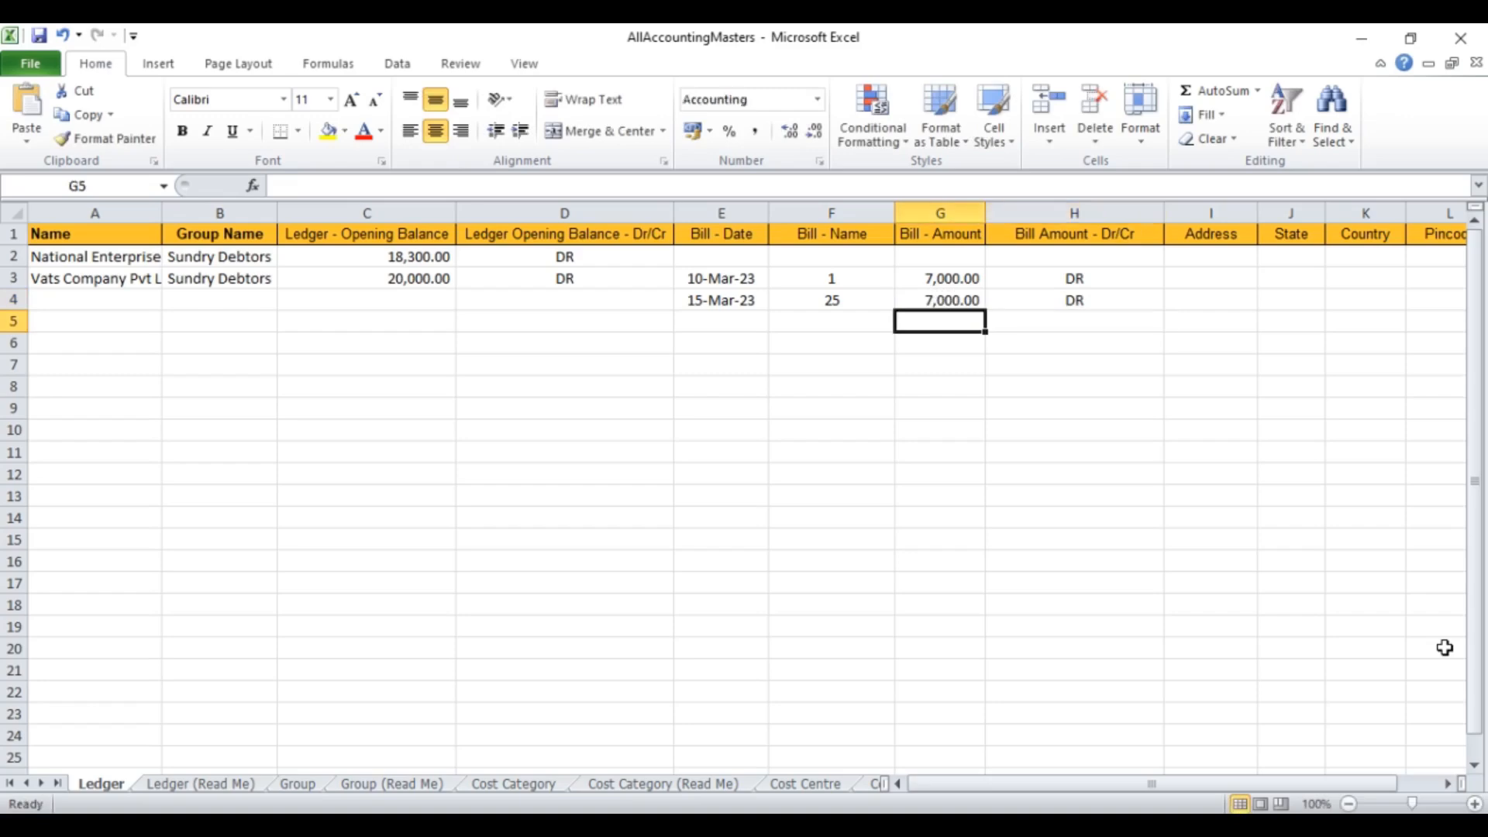
text(20)
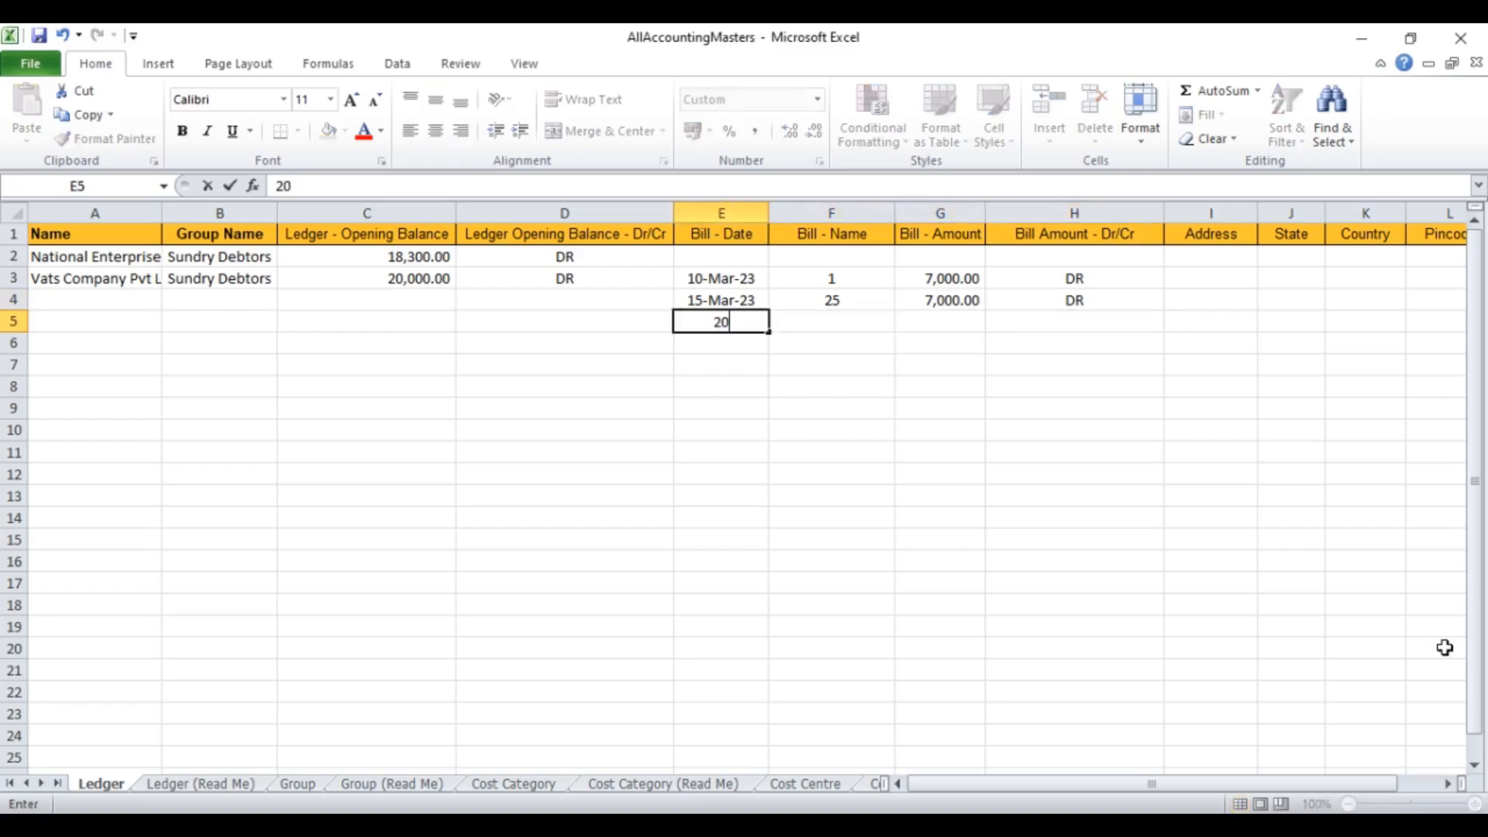
text(-MAR)
key(Tab)
text(2)
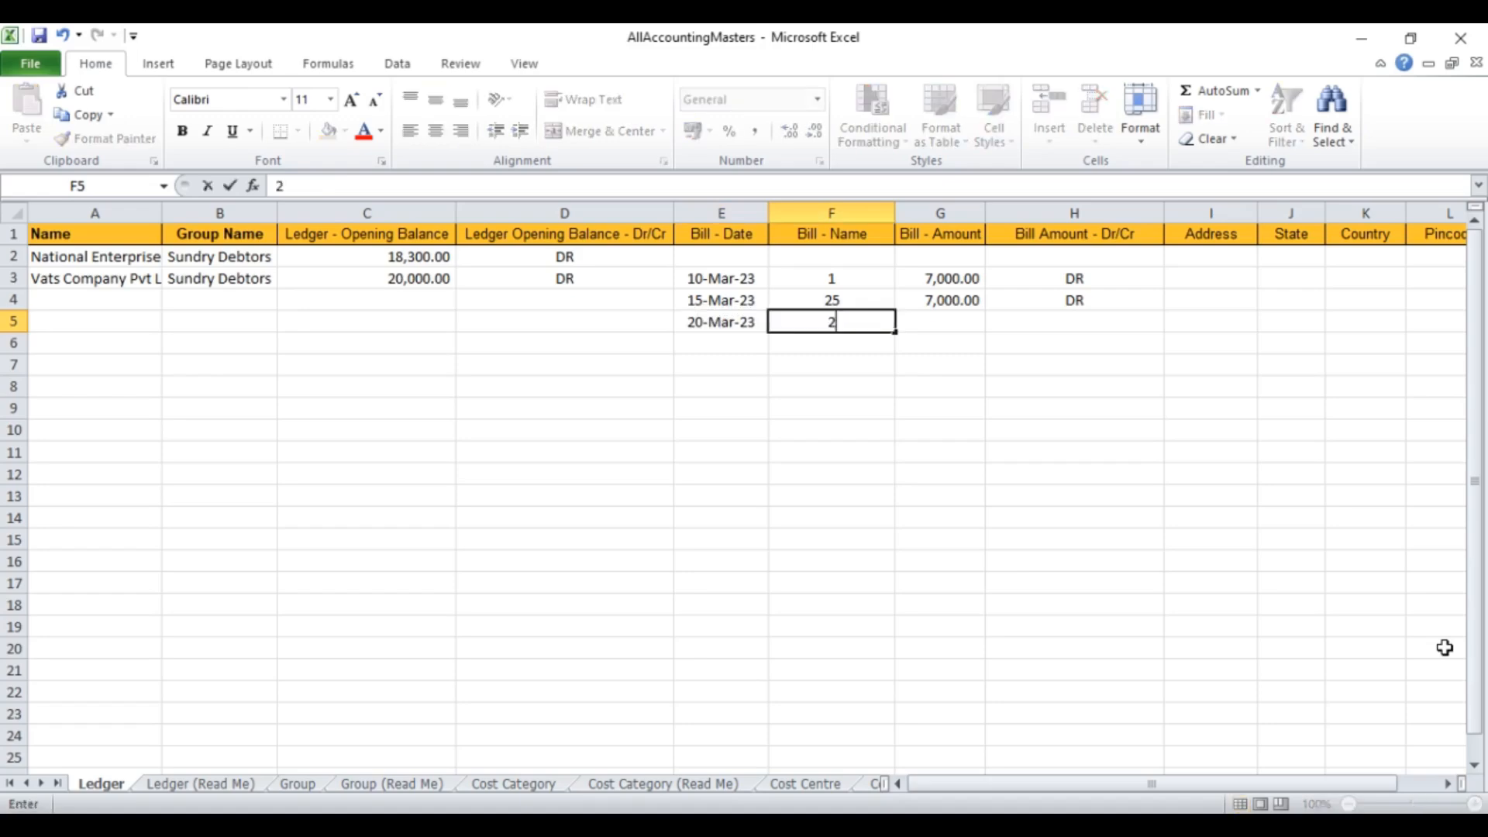
text(8)
key(Tab)
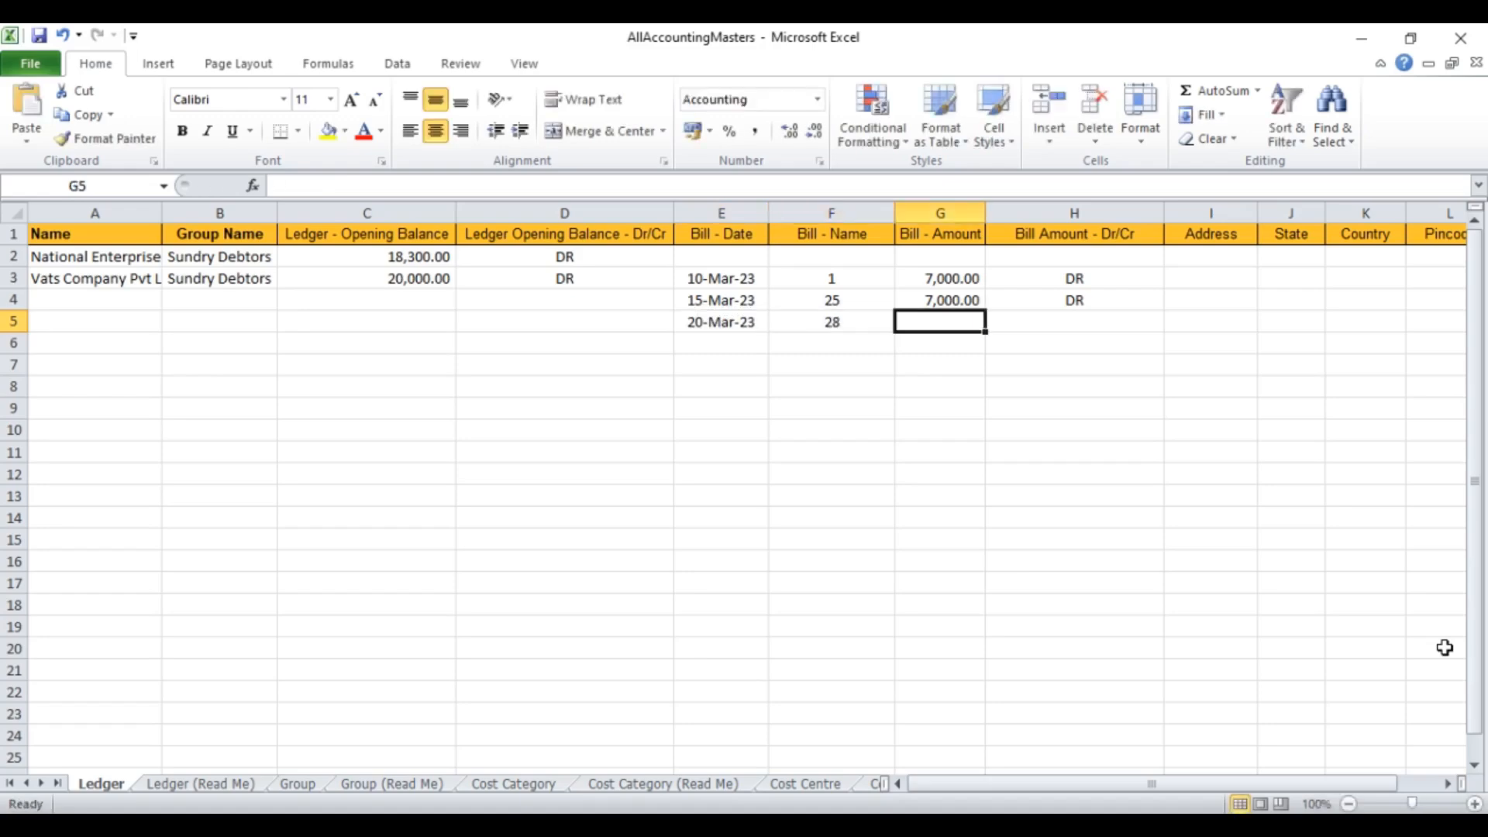
text(6000)
key(Tab)
text(D)
key(Up)
key(Up)
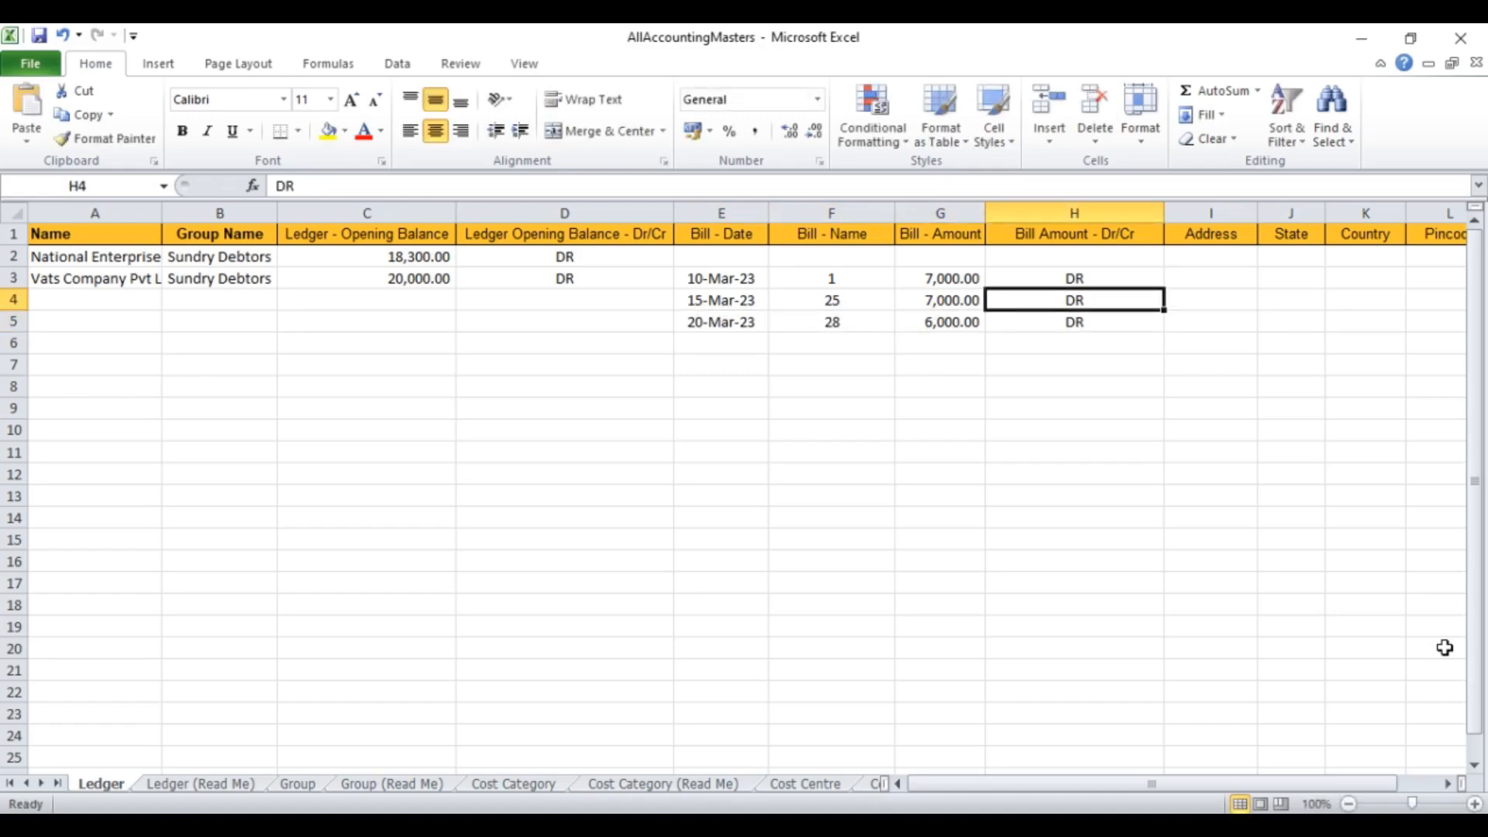
key(Left)
key(Left)
key(Left)
key(Left)
key(Left)
key(Left)
key(Left)
Step: Fill row 3 with address Uttam Nagar, state Delhi, country India and pincode 110059
key(Right)
key(Right)
key(Right)
key(Right)
key(Right)
key(Right)
key(Right)
key(Right)
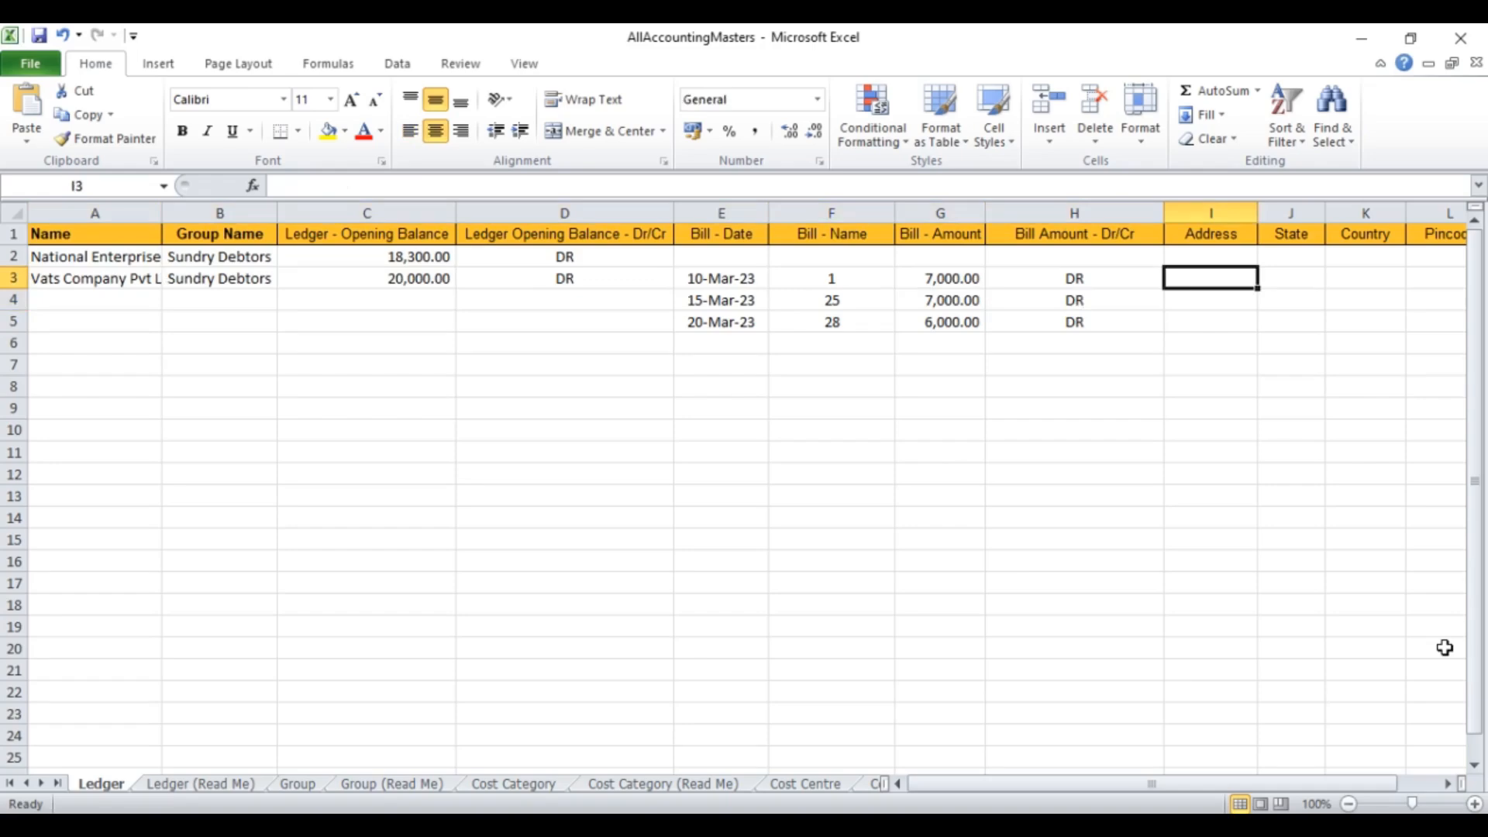
text(u)
key(BackSpace)
text(Uttam Nagar)
key(Tab)
text(Delhi)
key(Tab)
text(India)
key(Tab)
text(110059)
key(Left)
key(Left)
key(Left)
Step: Add address lines Near Dwarka More and New Delhi in rows 4 and 5
key(Down)
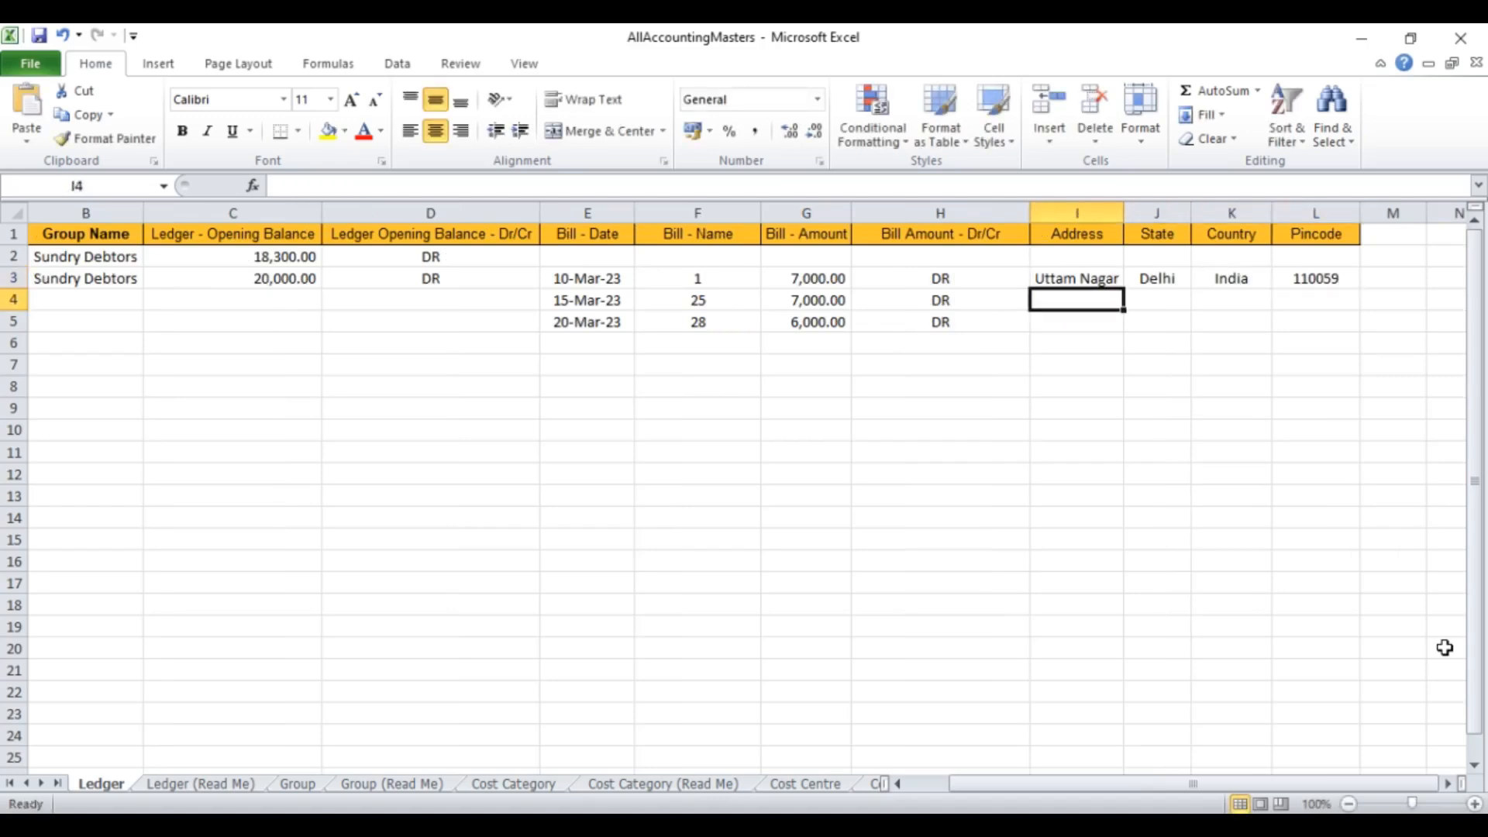
text(Near)
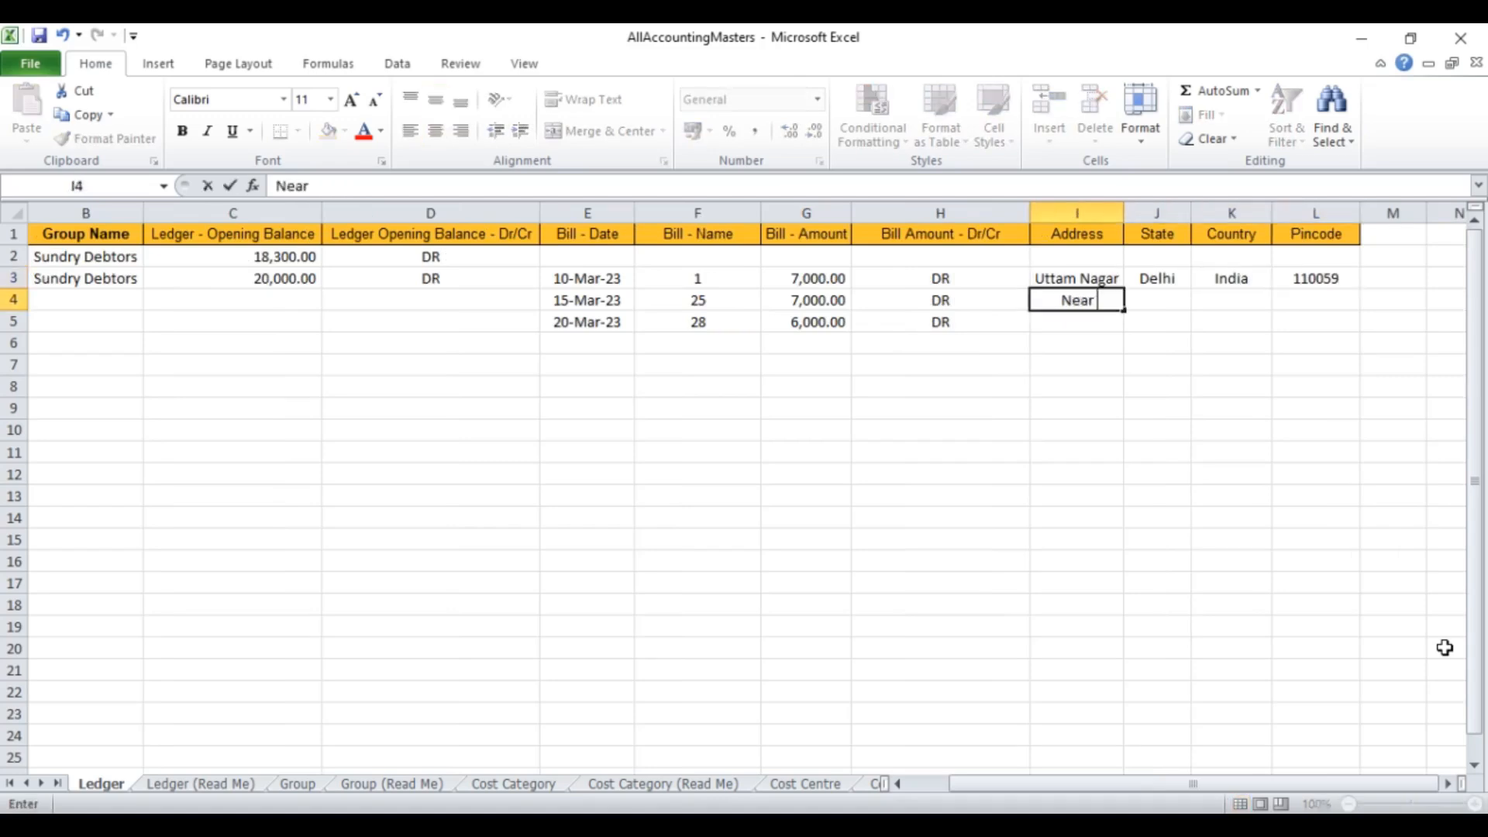
text( Dwarka)
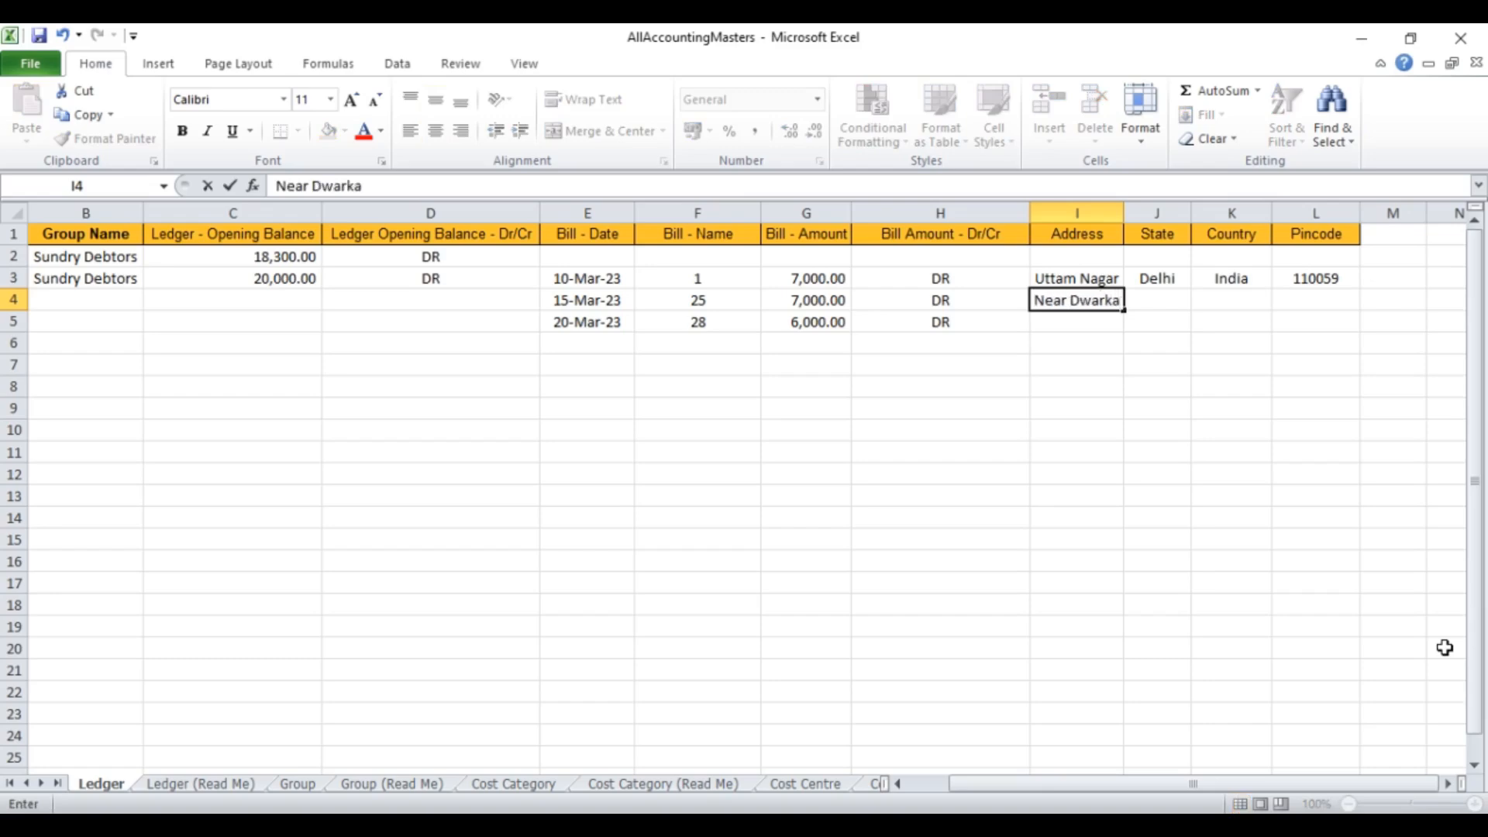
text( More)
key(Return)
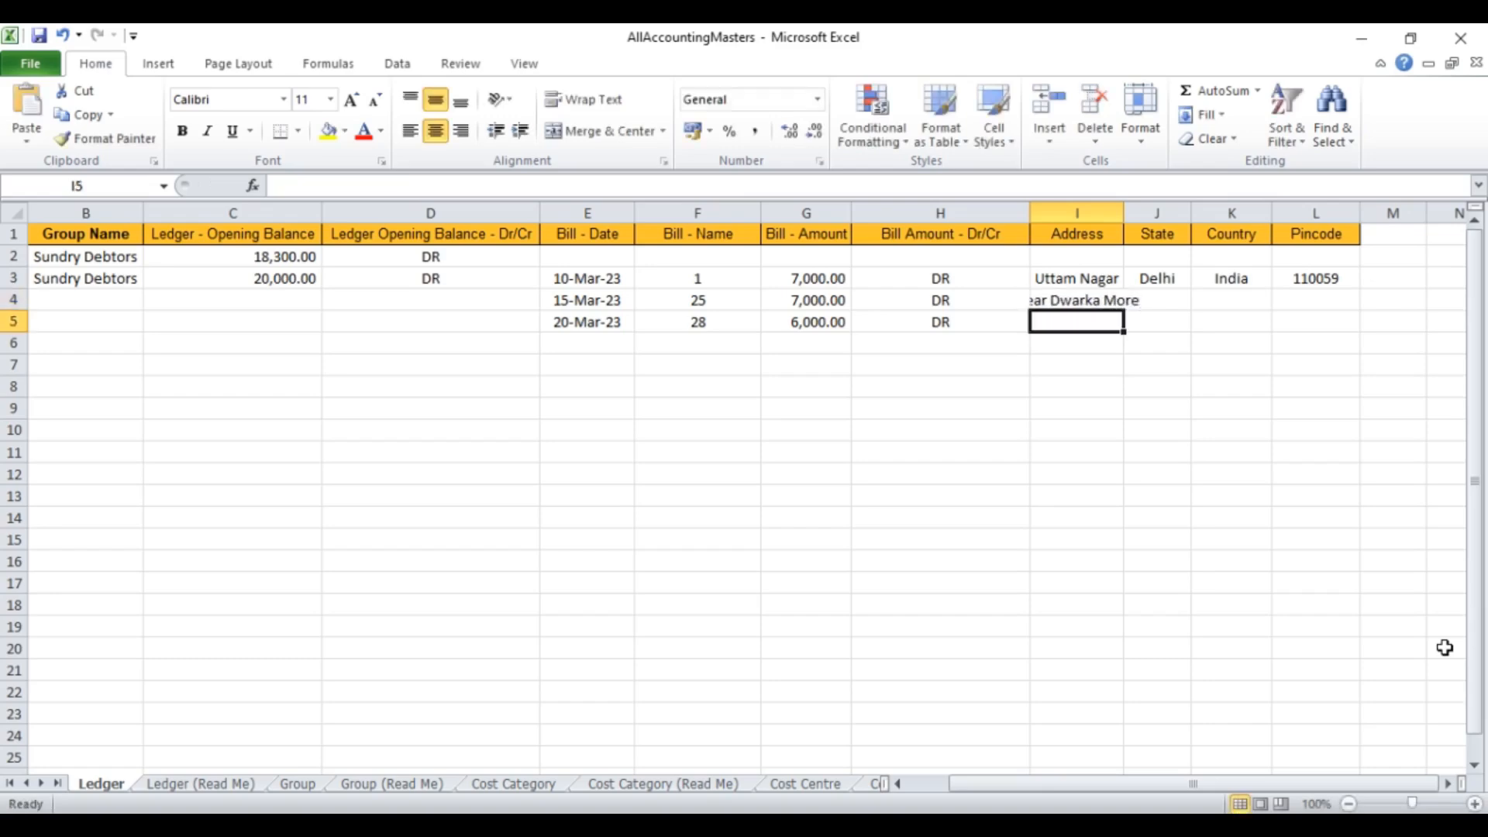
text(New )
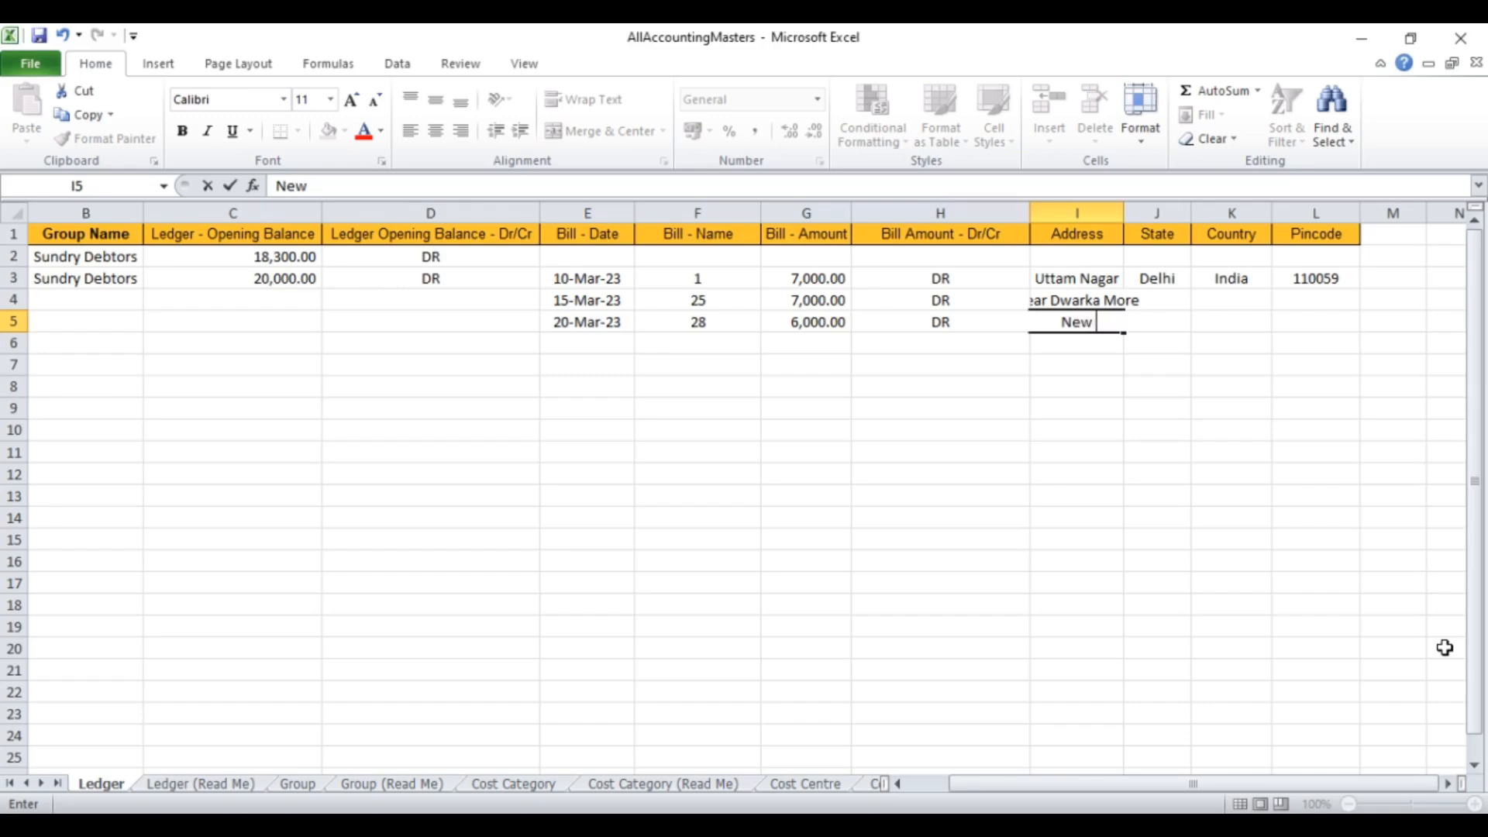
text(Delhi)
key(Return)
key(Left)
key(Left)
key(Left)
key(Left)
key(Left)
key(Left)
key(Left)
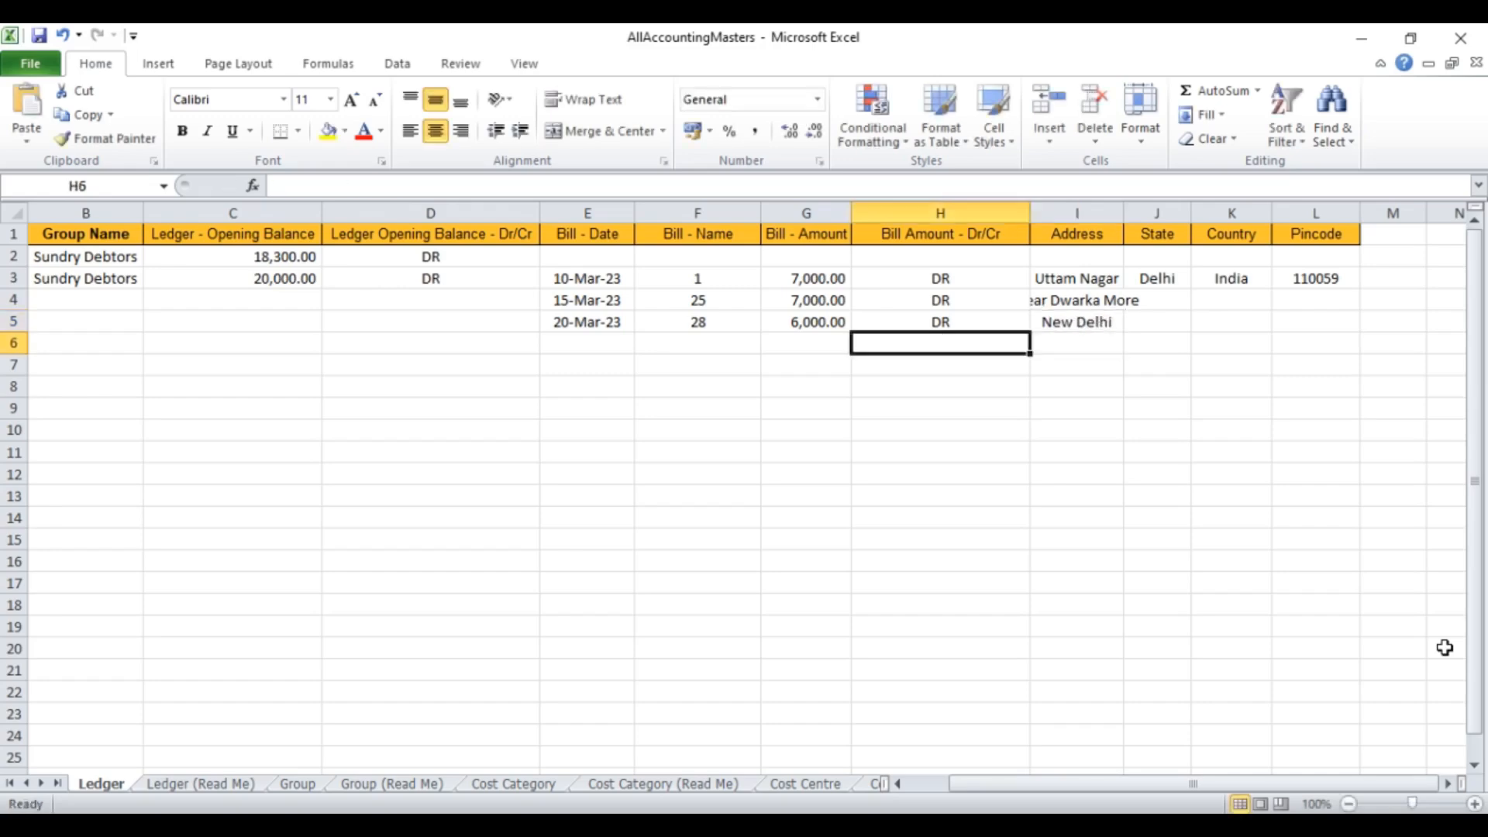
key(Left)
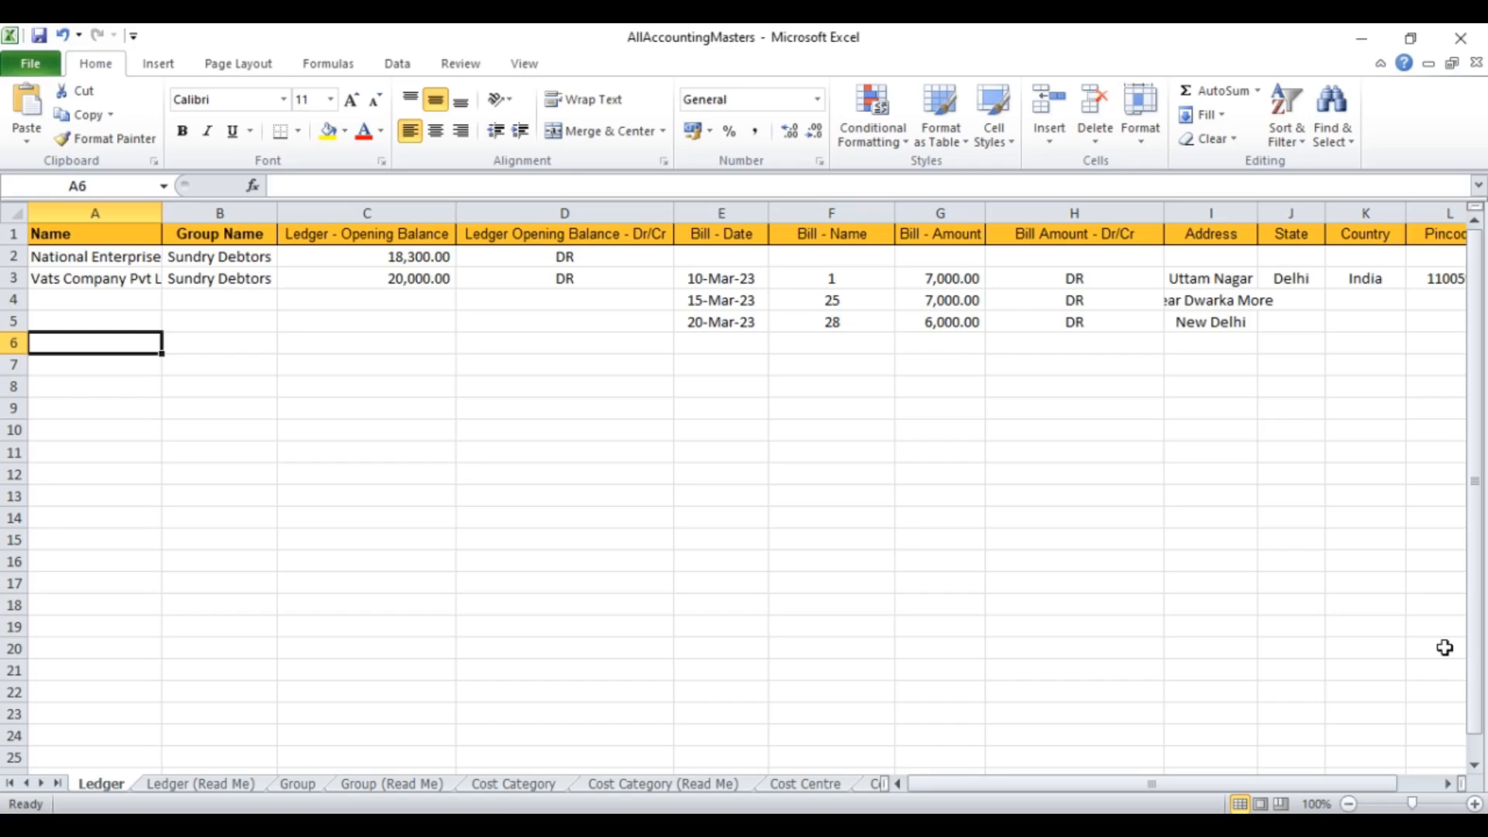
Step: Enter Mk technologies under Sundry Creditors with a 15000 CR opening balance
text(Mk)
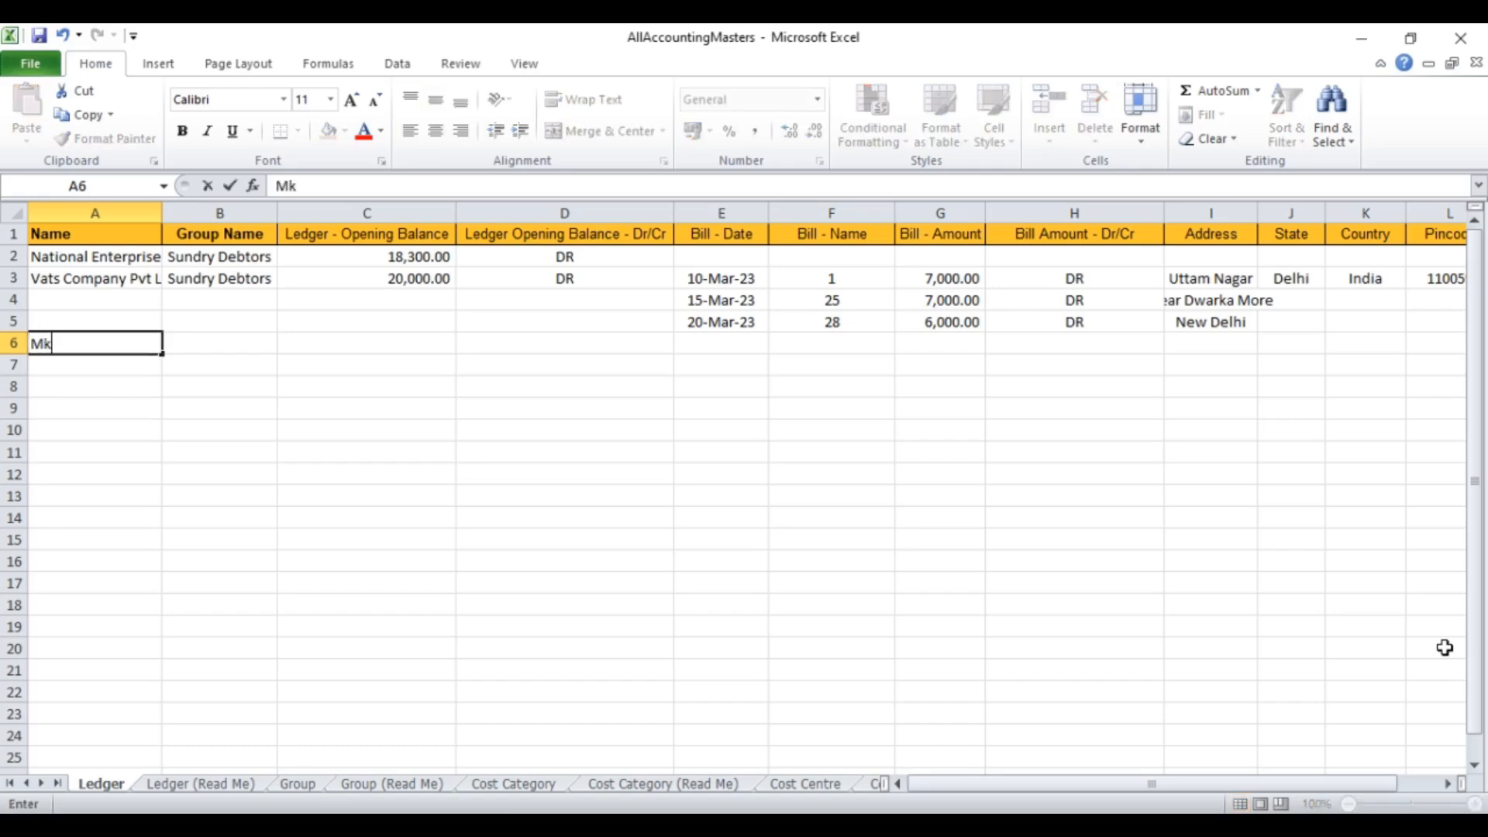
text( technologies)
key(Tab)
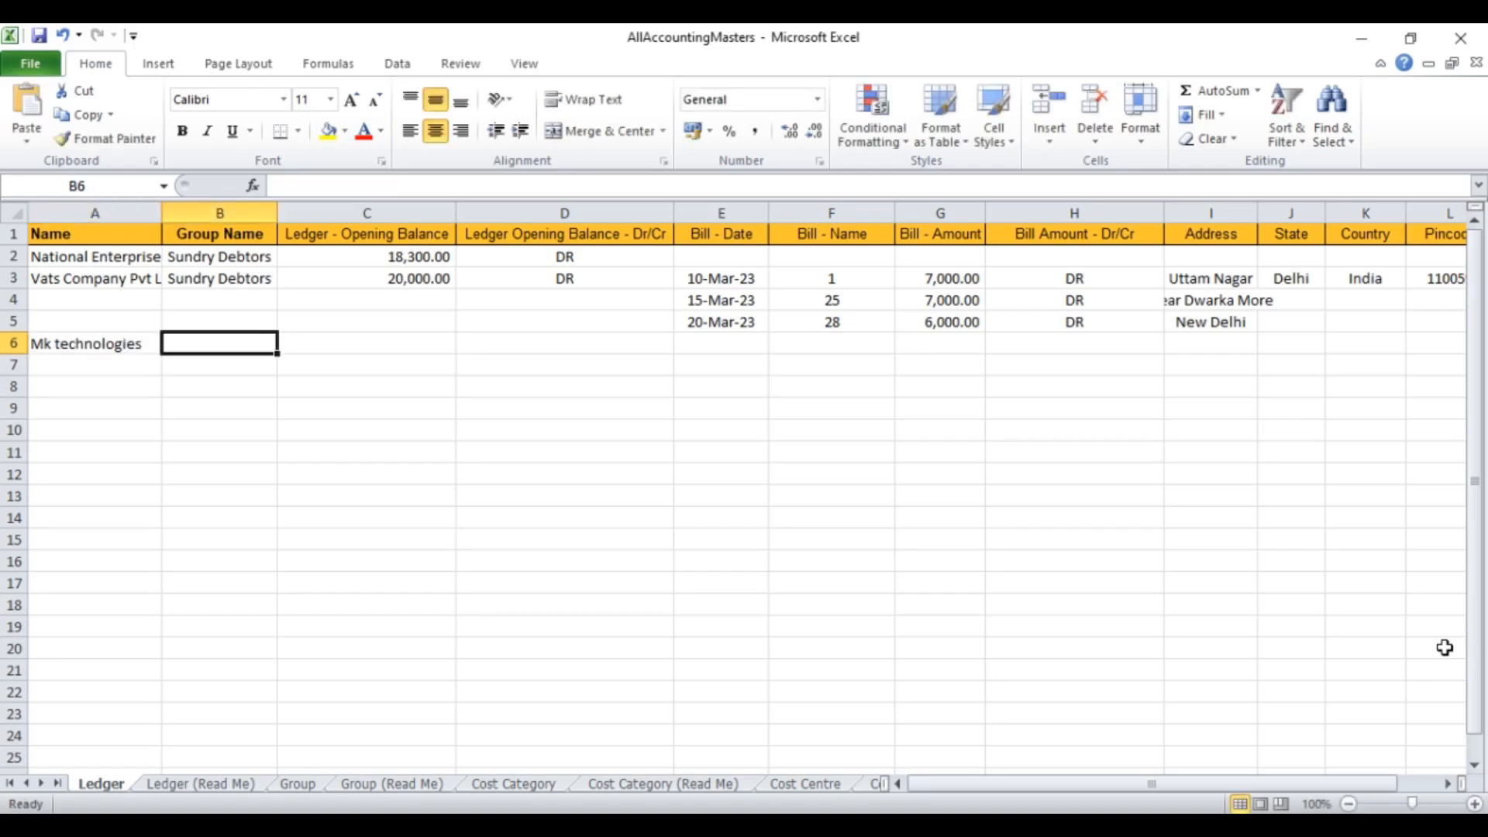
text(Su)
key(BackSpace)
key(BackSpace)
text(Su)
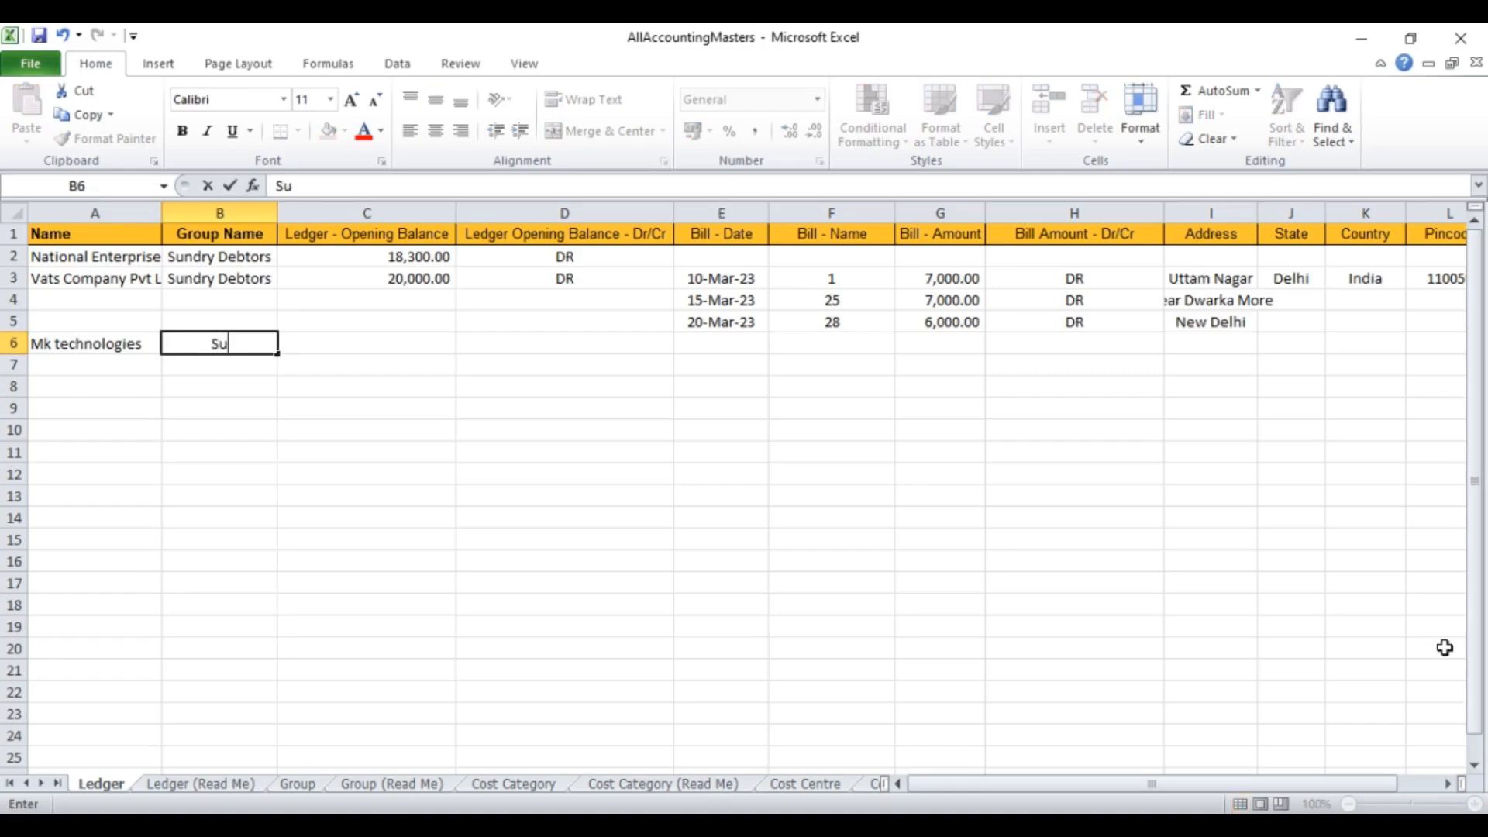
text(ndry Creditors)
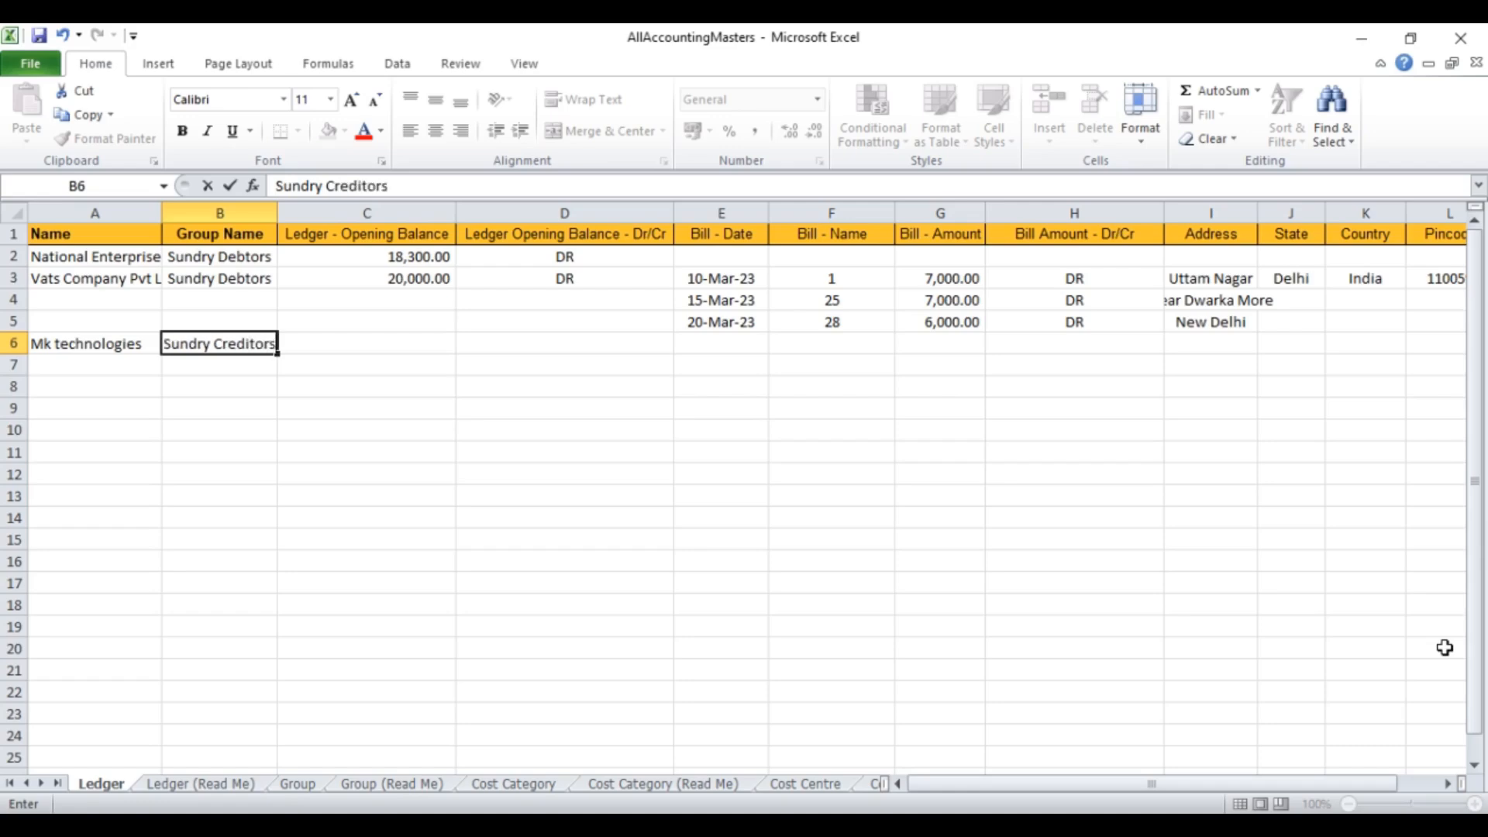
key(Tab)
text(15000)
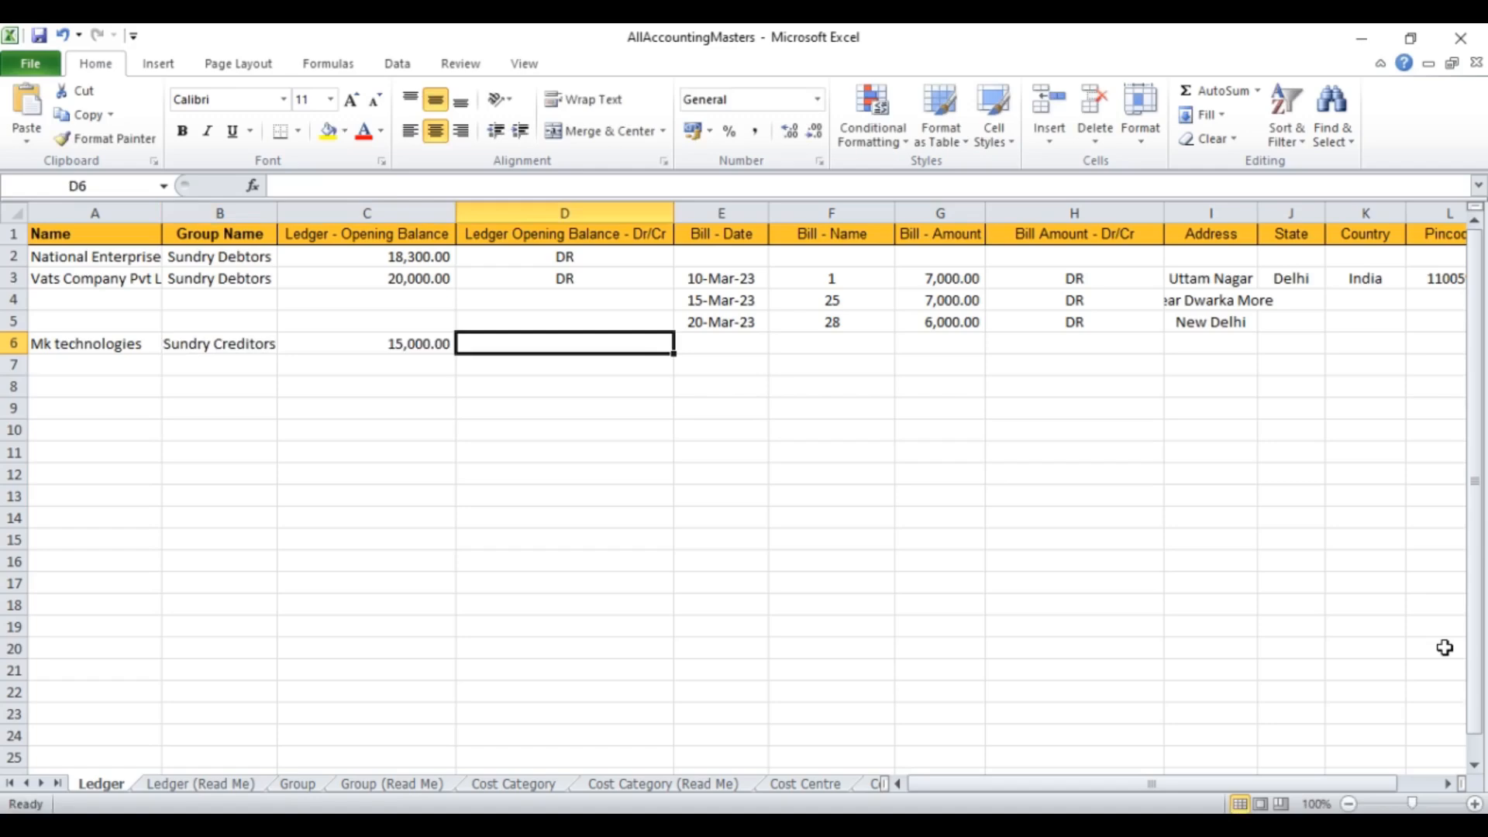
text(C)
key(BackSpace)
text(CR)
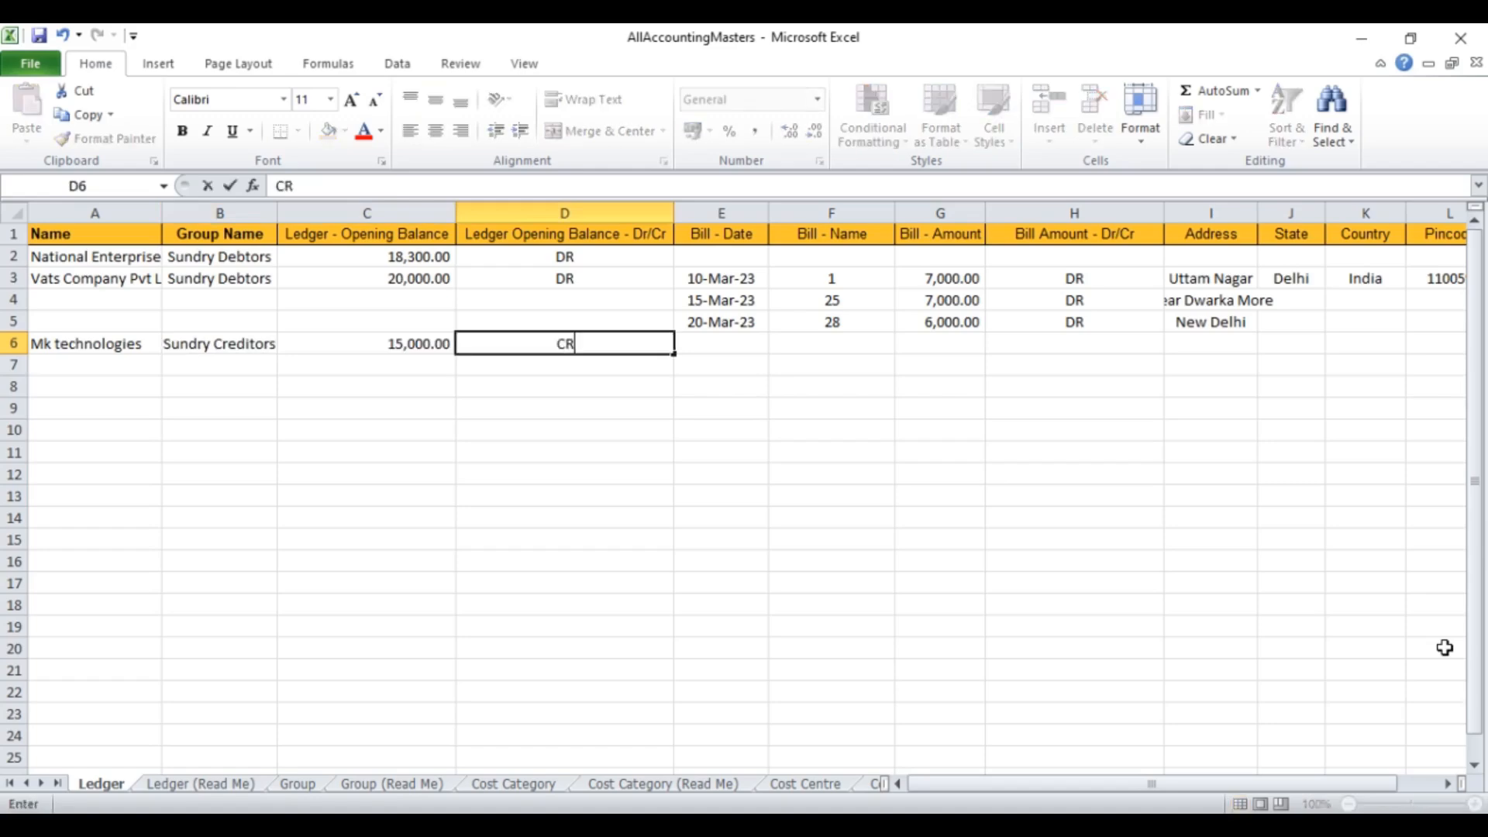
key(Tab)
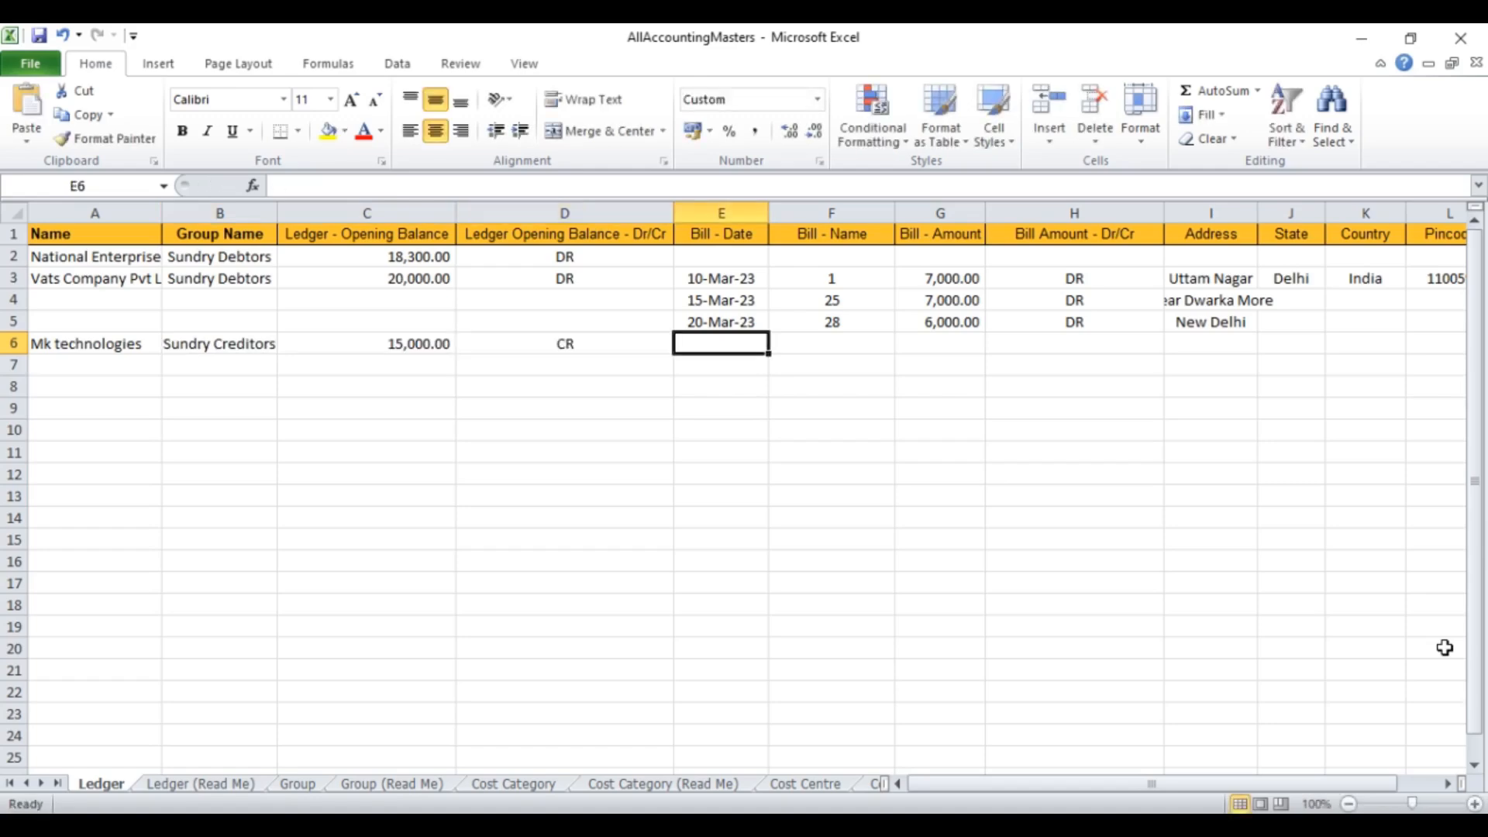
Step: Fill in its address: Chakrata Road, Dehradun, Uttarakhand, India, pincode 248001
key(Tab)
key(Tab)
key(Tab)
key(Tab)
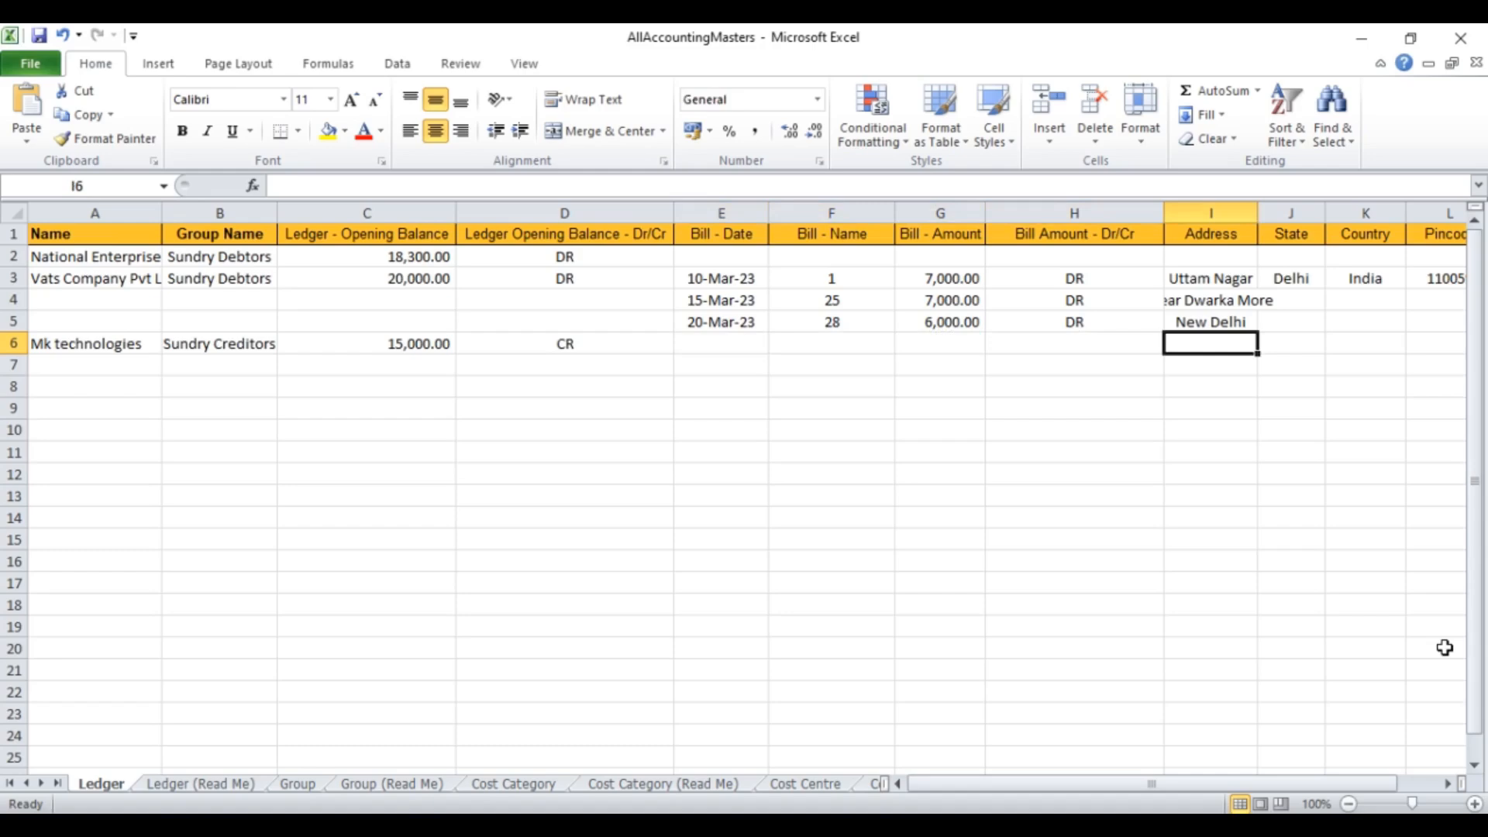
text(Chakrata Road)
key(Tab)
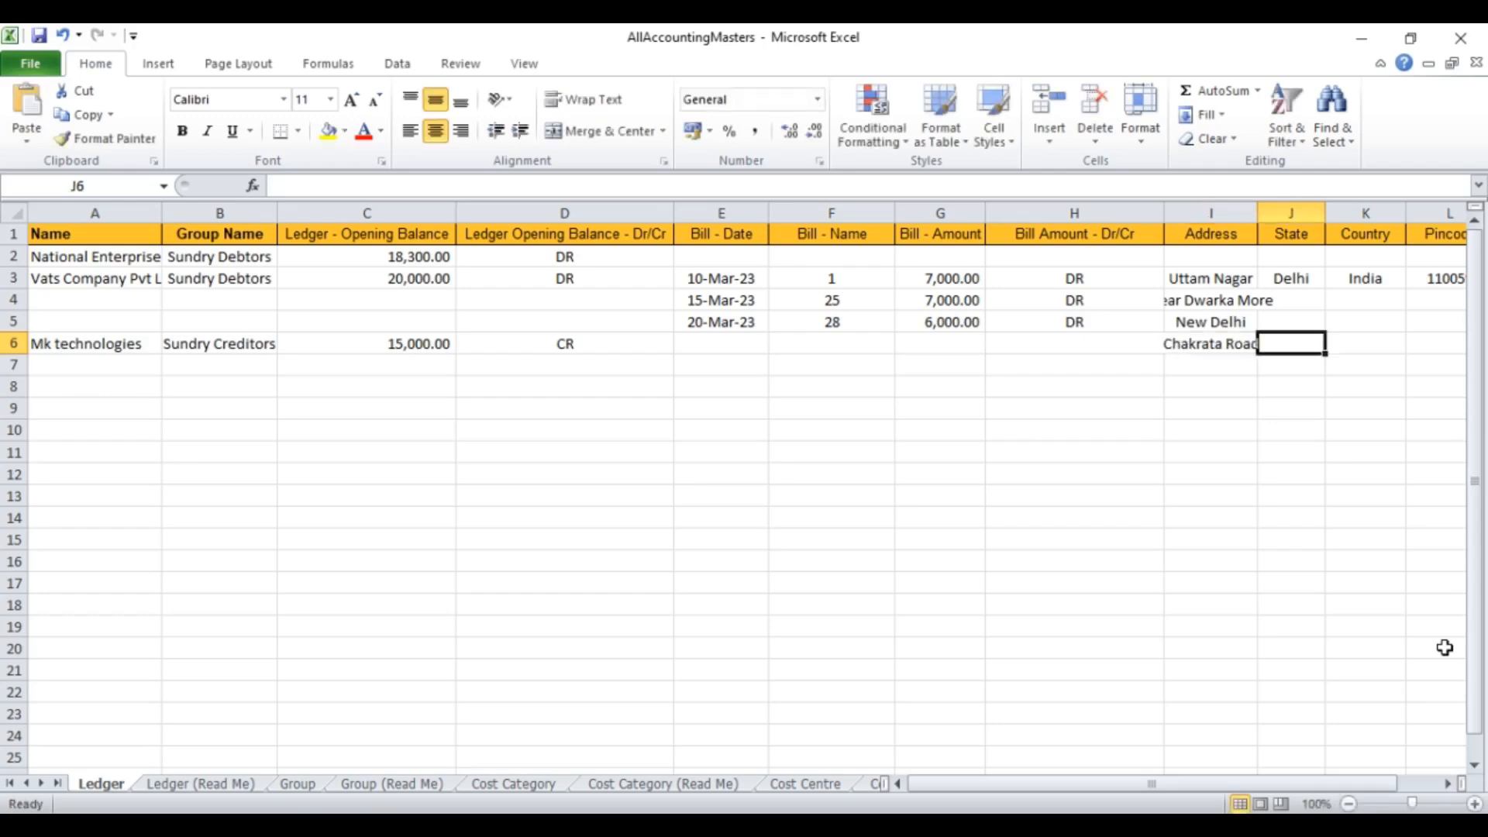
text(Utt)
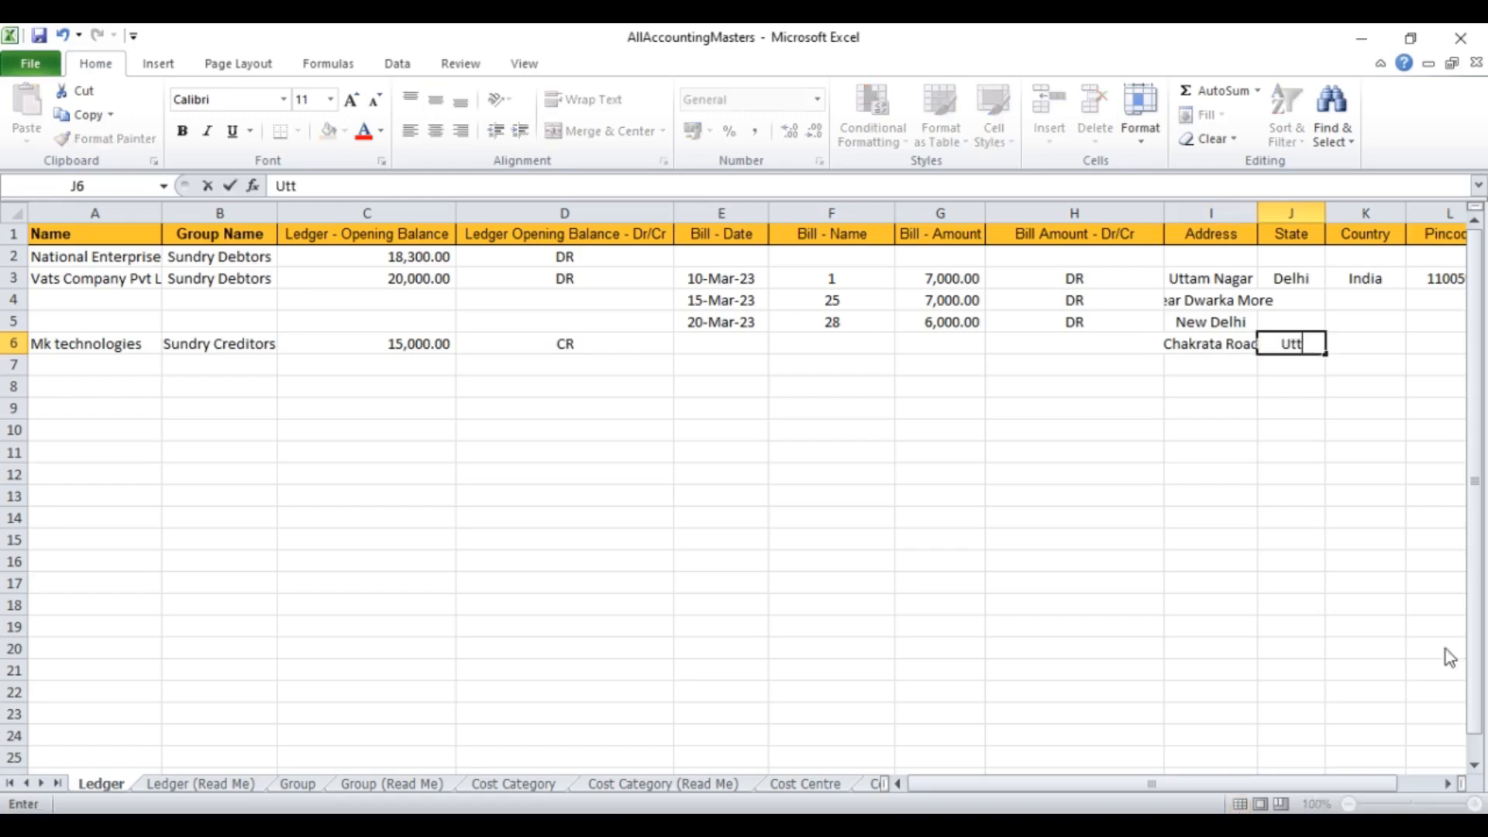
text(arakhand)
key(Tab)
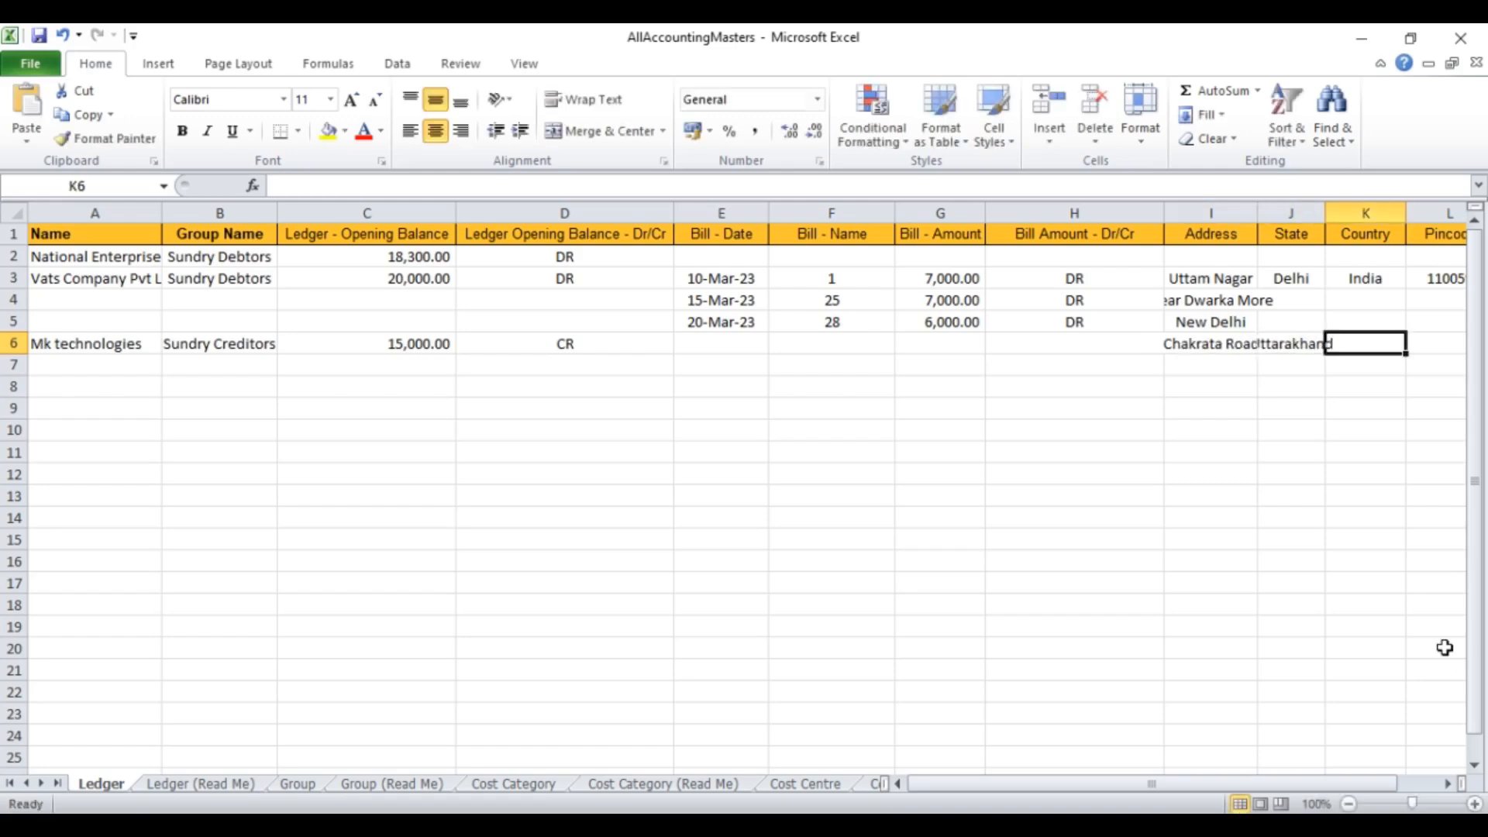
text(India)
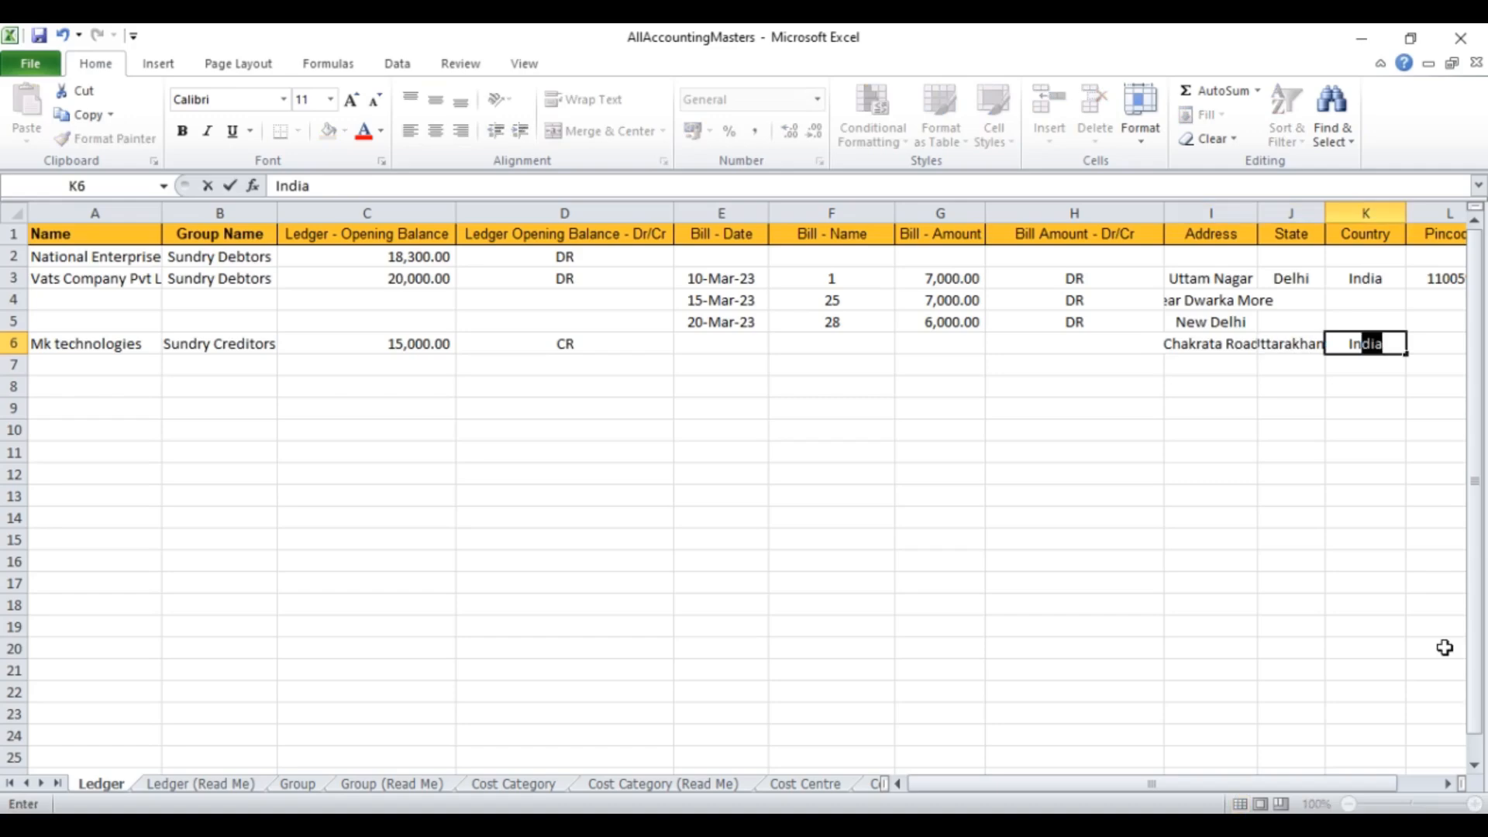
key(Tab)
text(24)
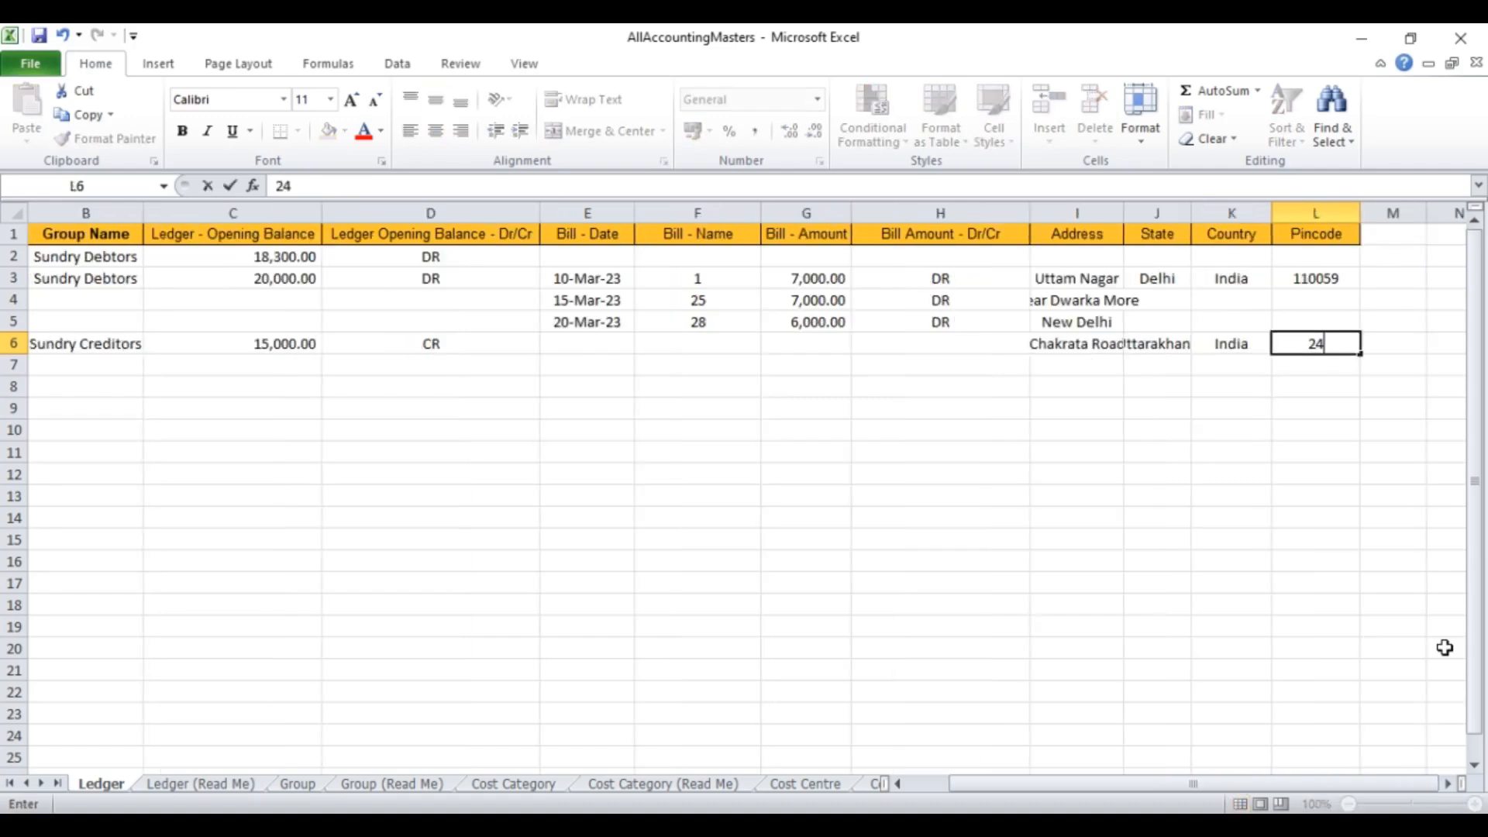
text(8001)
key(Left)
key(Left)
key(Left)
key(Down)
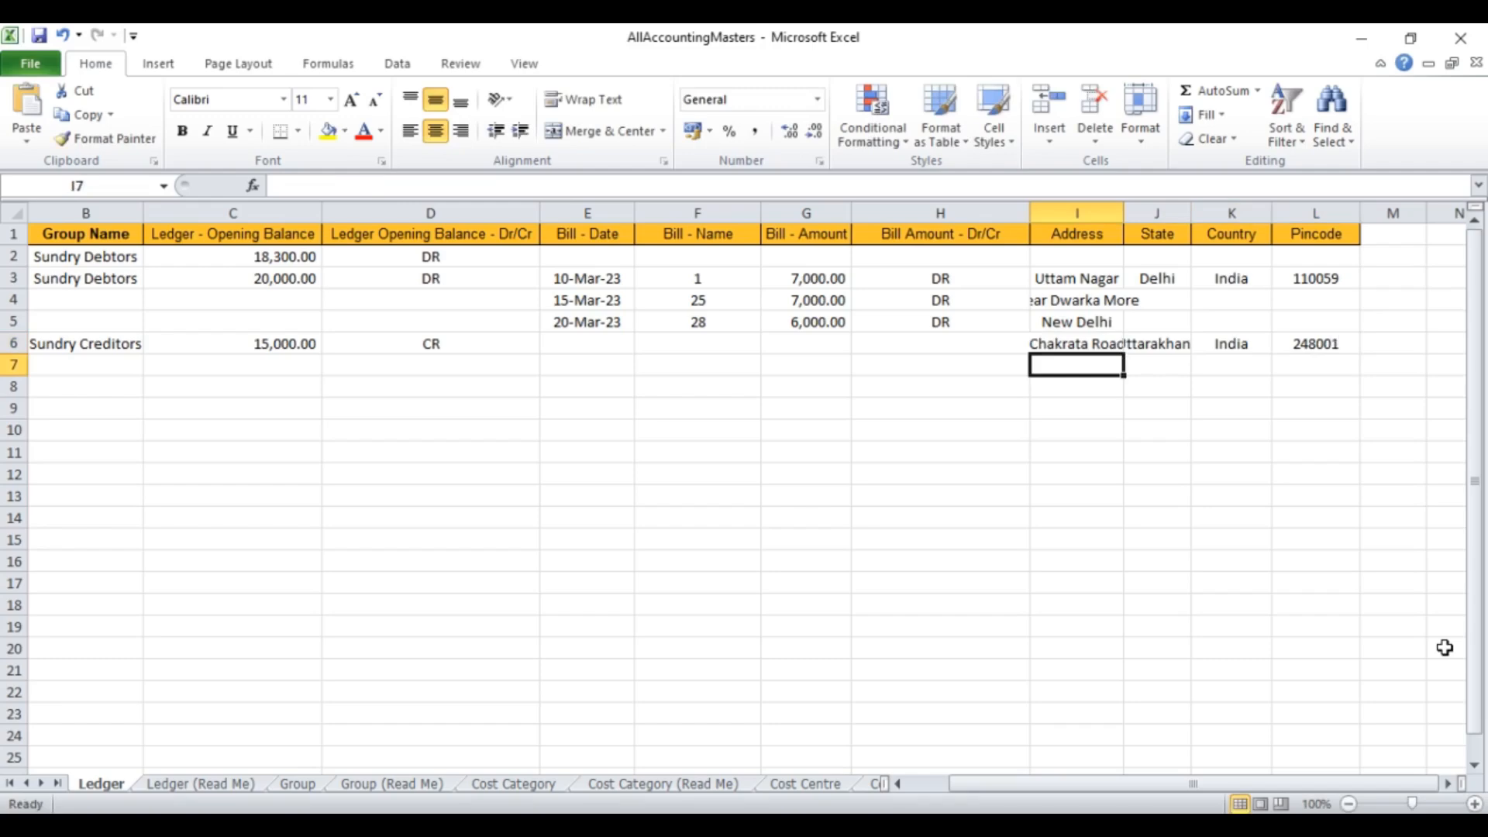
text(Dehra)
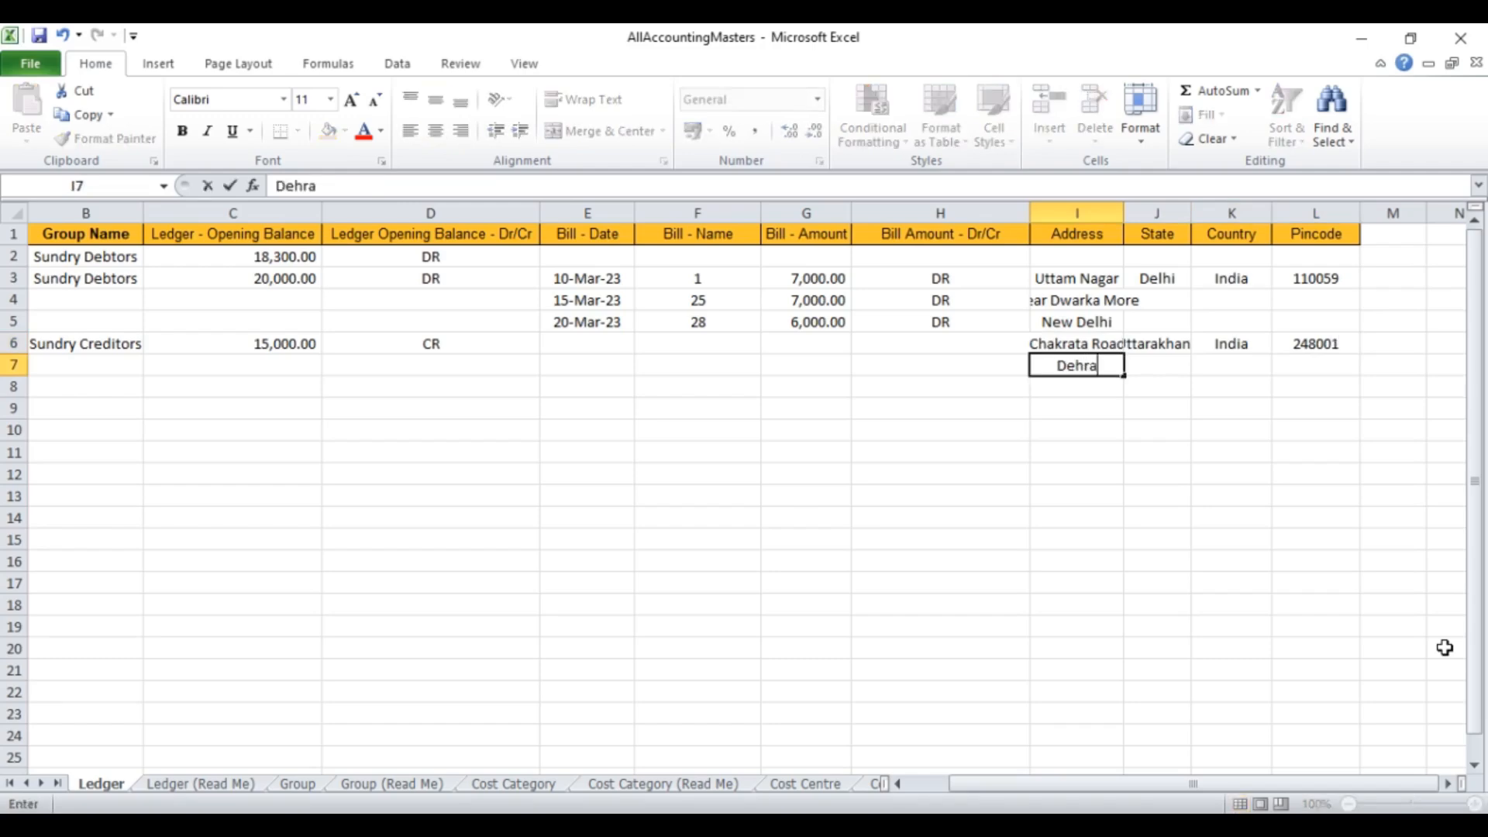
text(dun)
key(Return)
key(Left)
key(Left)
key(Left)
key(Left)
key(Left)
key(Left)
key(Left)
key(Left)
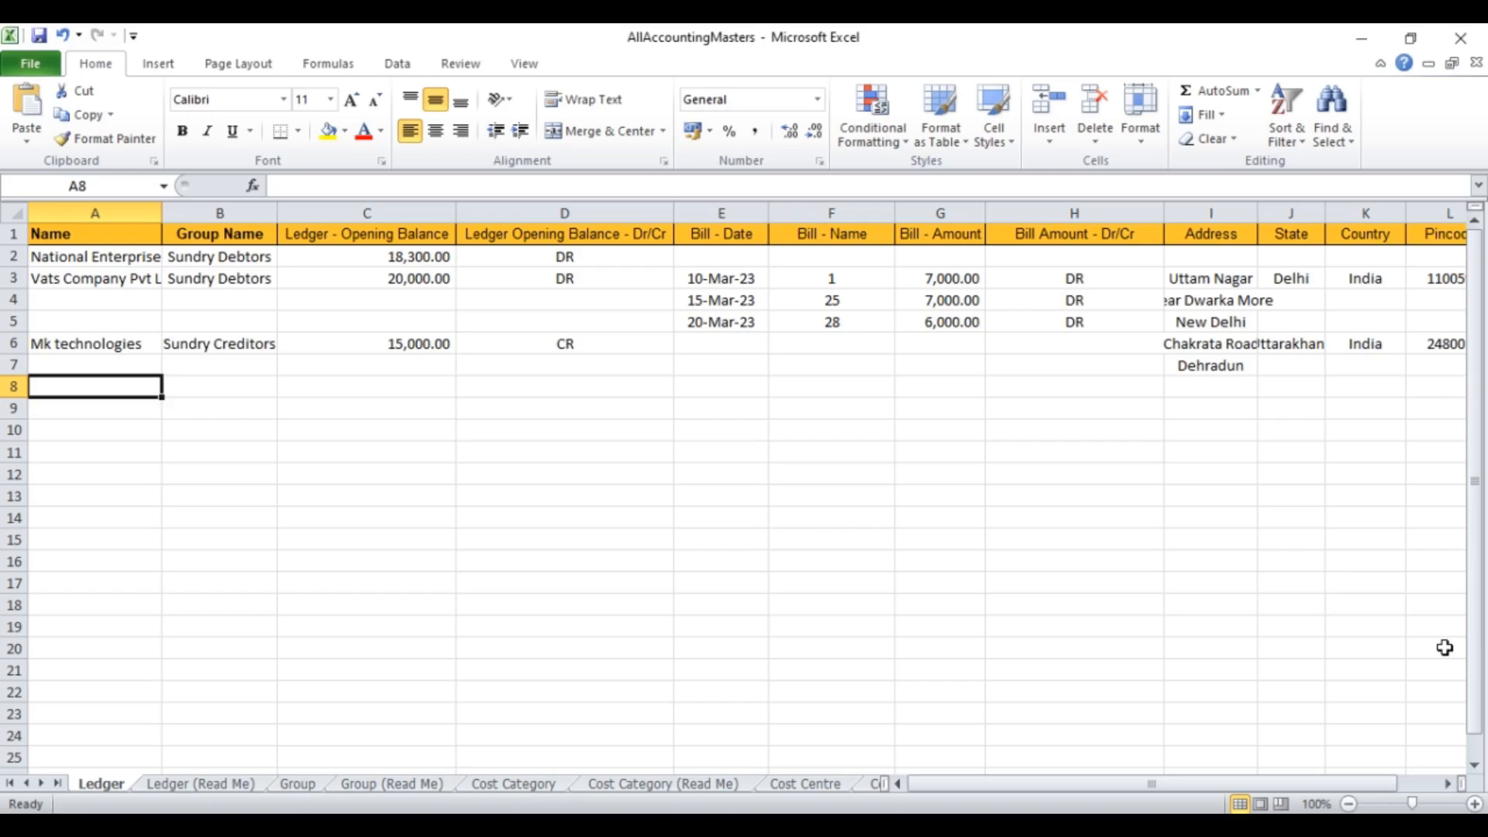
Step: Add HDFC Bank Ltd under Bank Accounts with a 25300 DR opening balance
text(H)
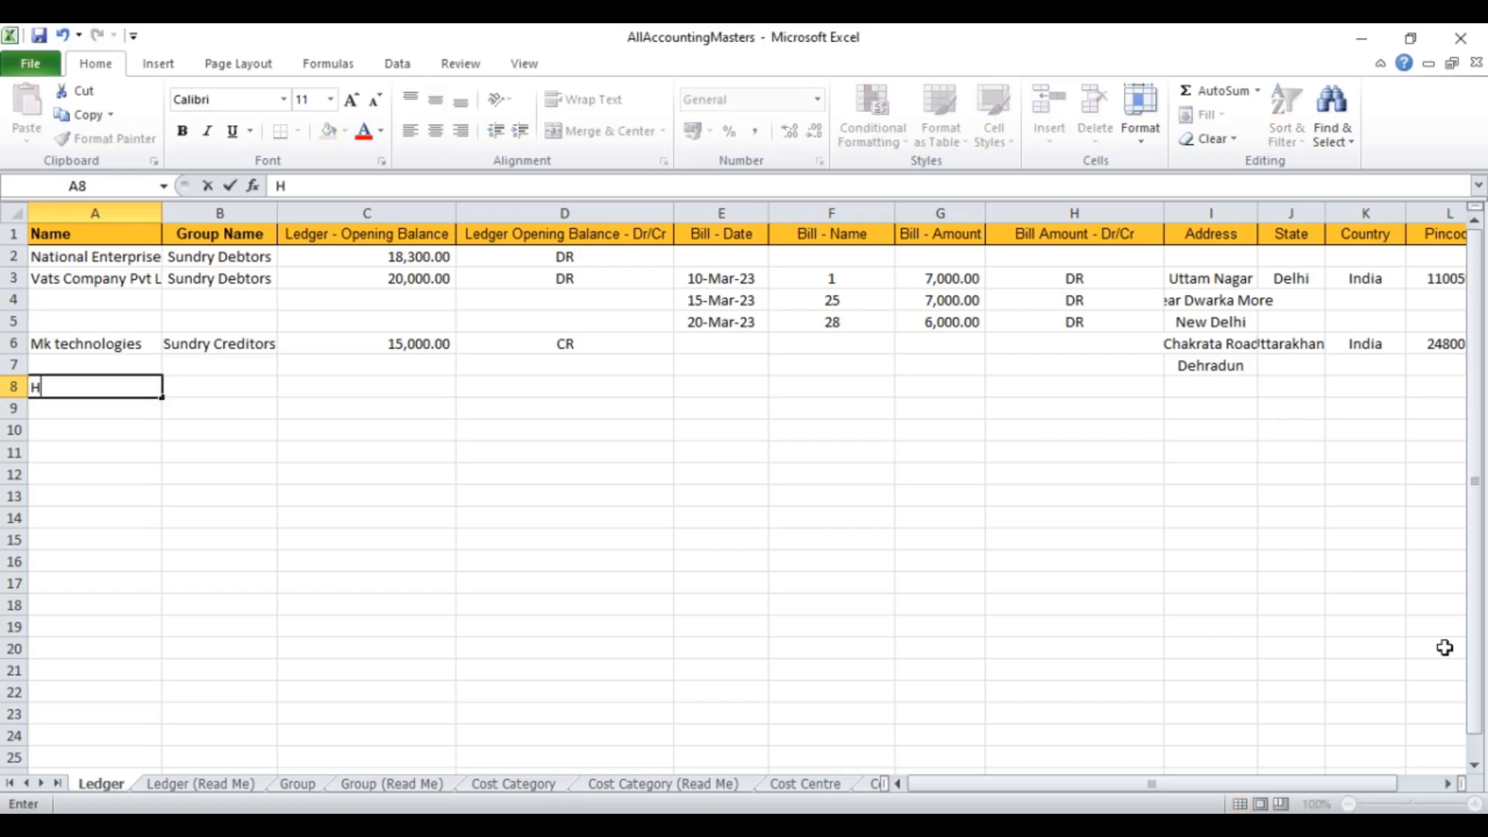
text(DFC Bank Ltd)
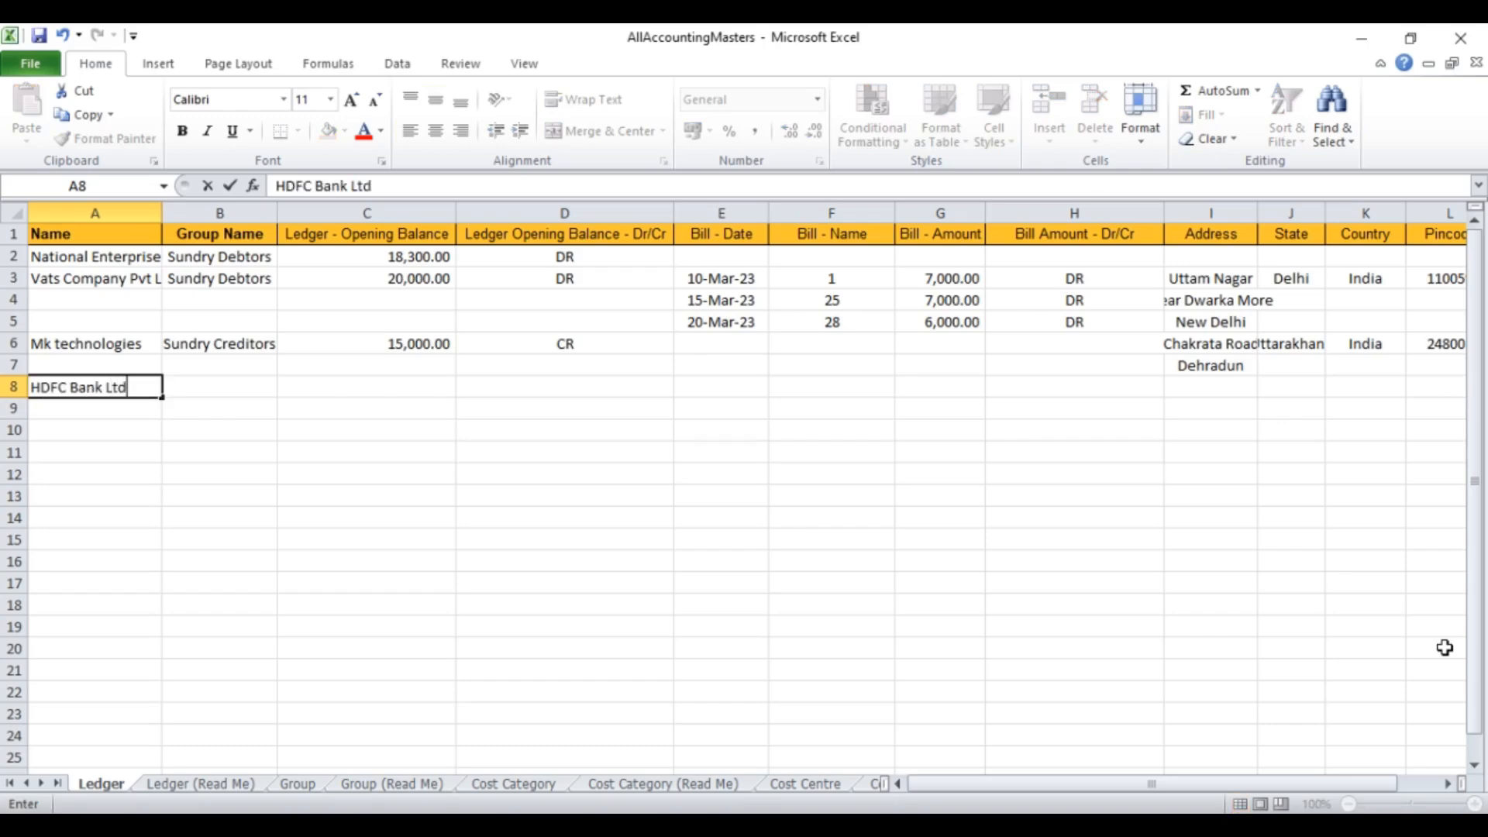
key(Tab)
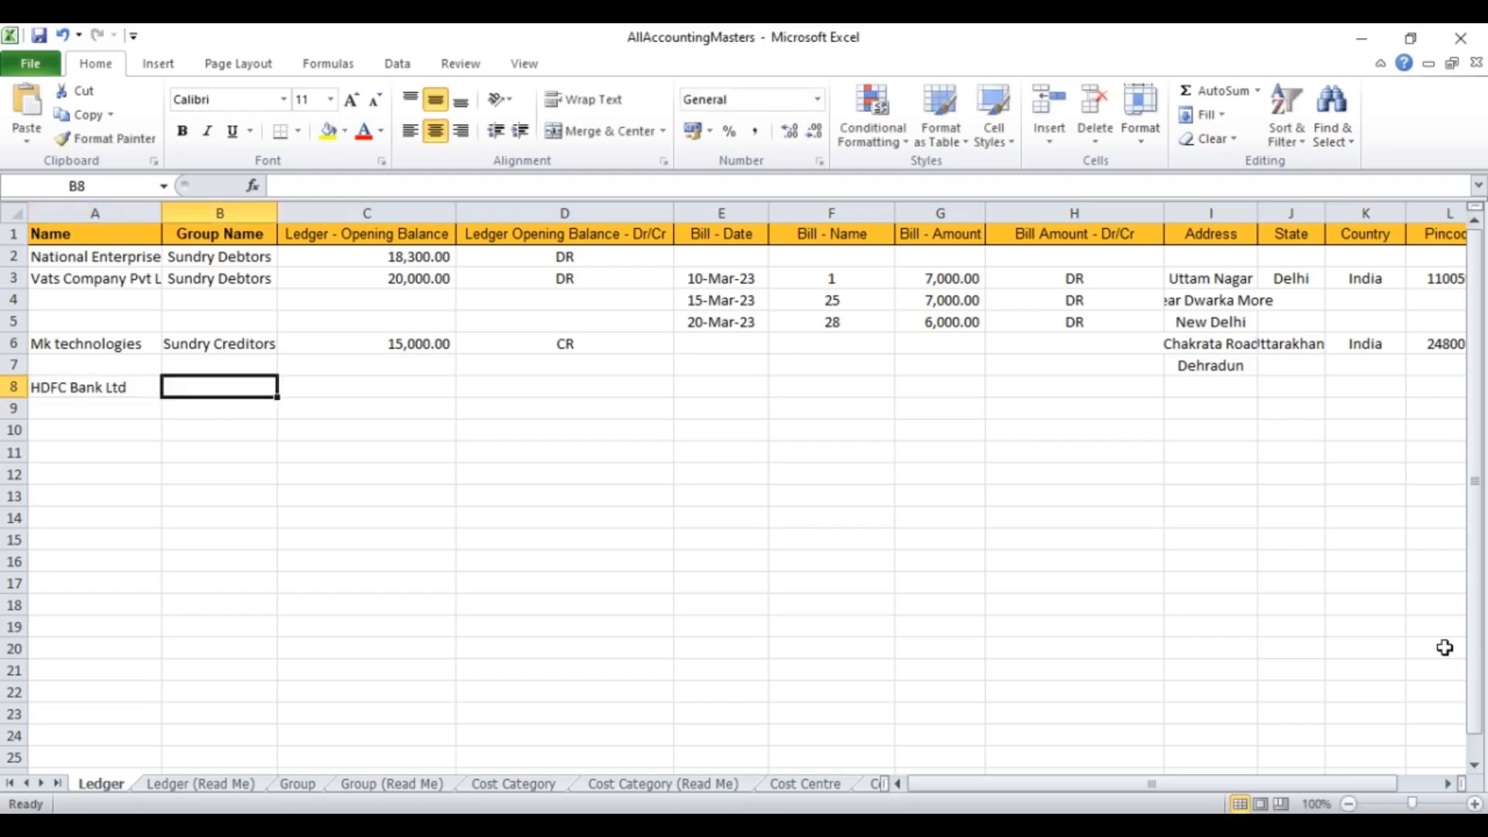
text(Bank )
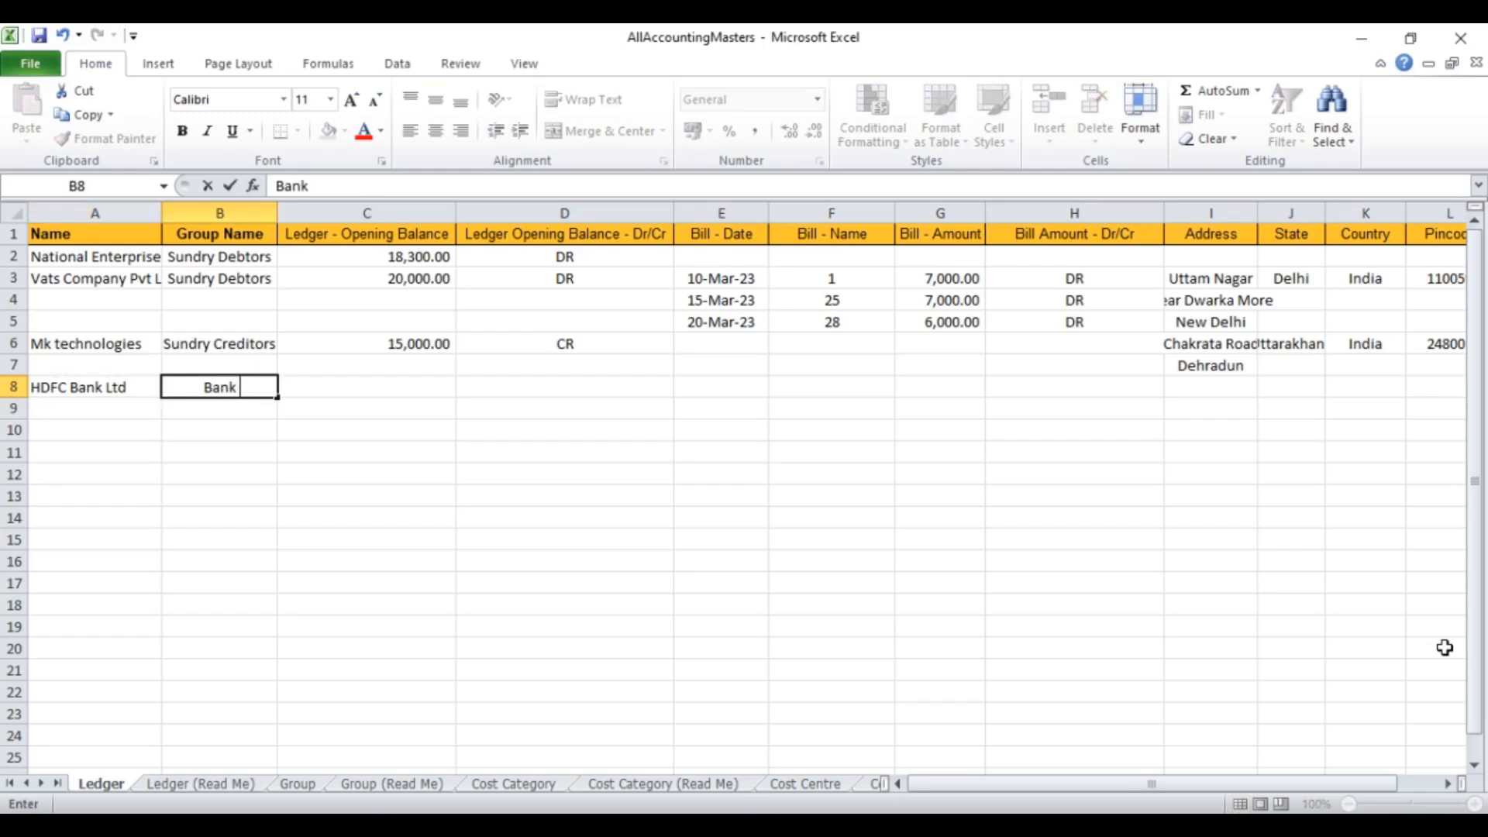
text(Accounts)
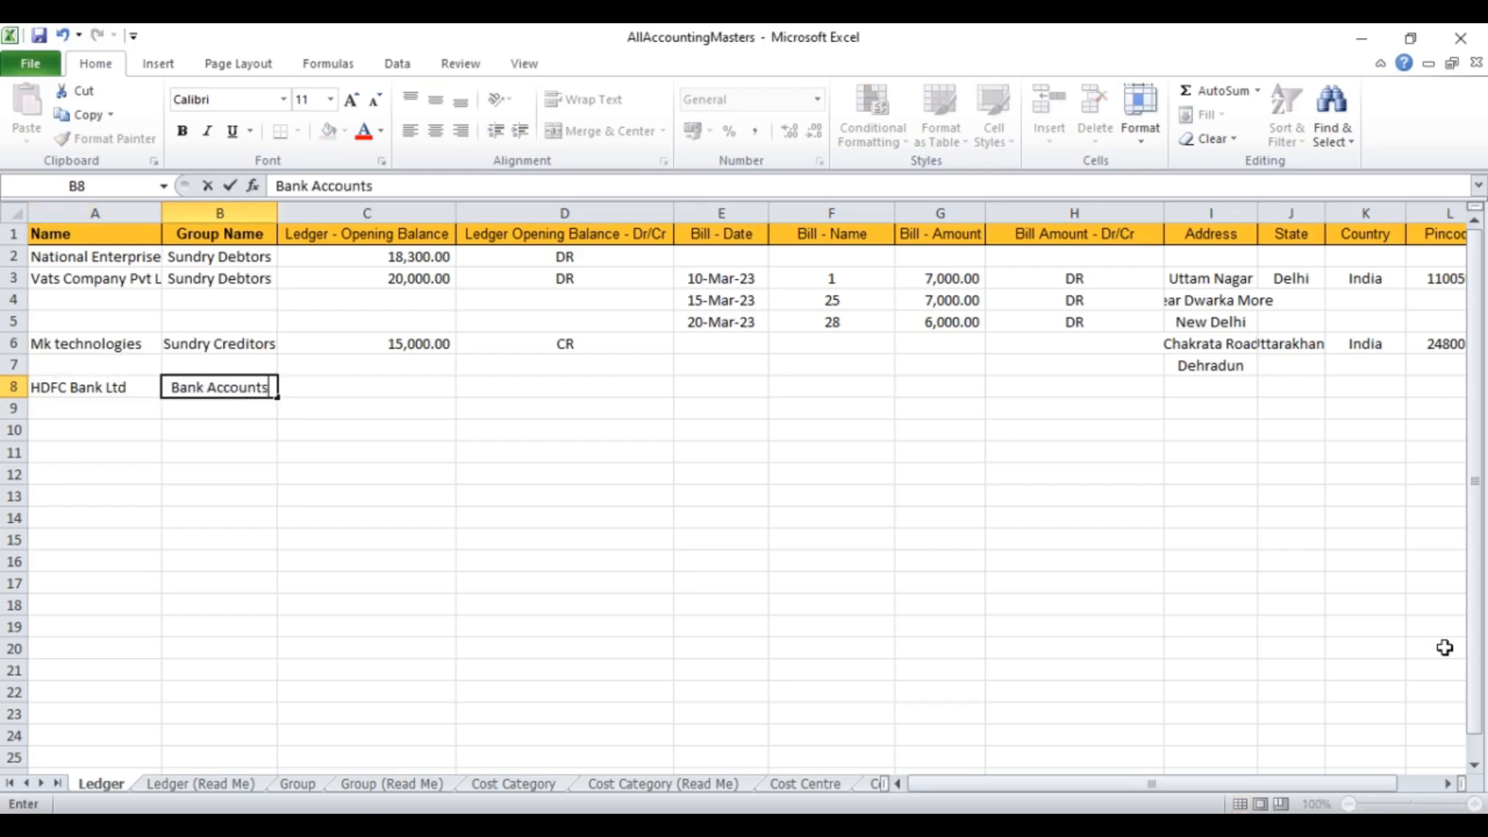
key(Tab)
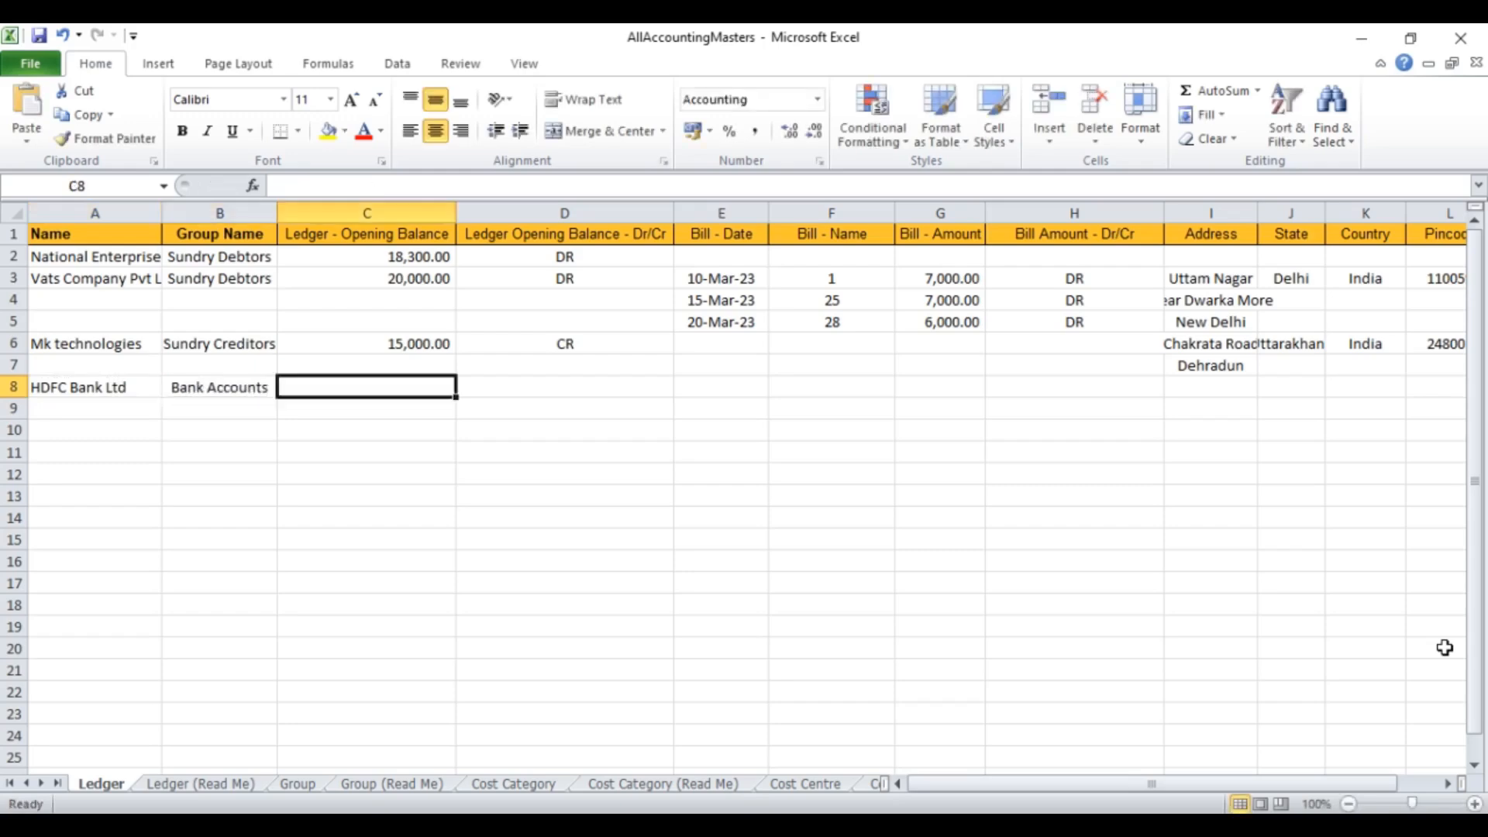
text(25300)
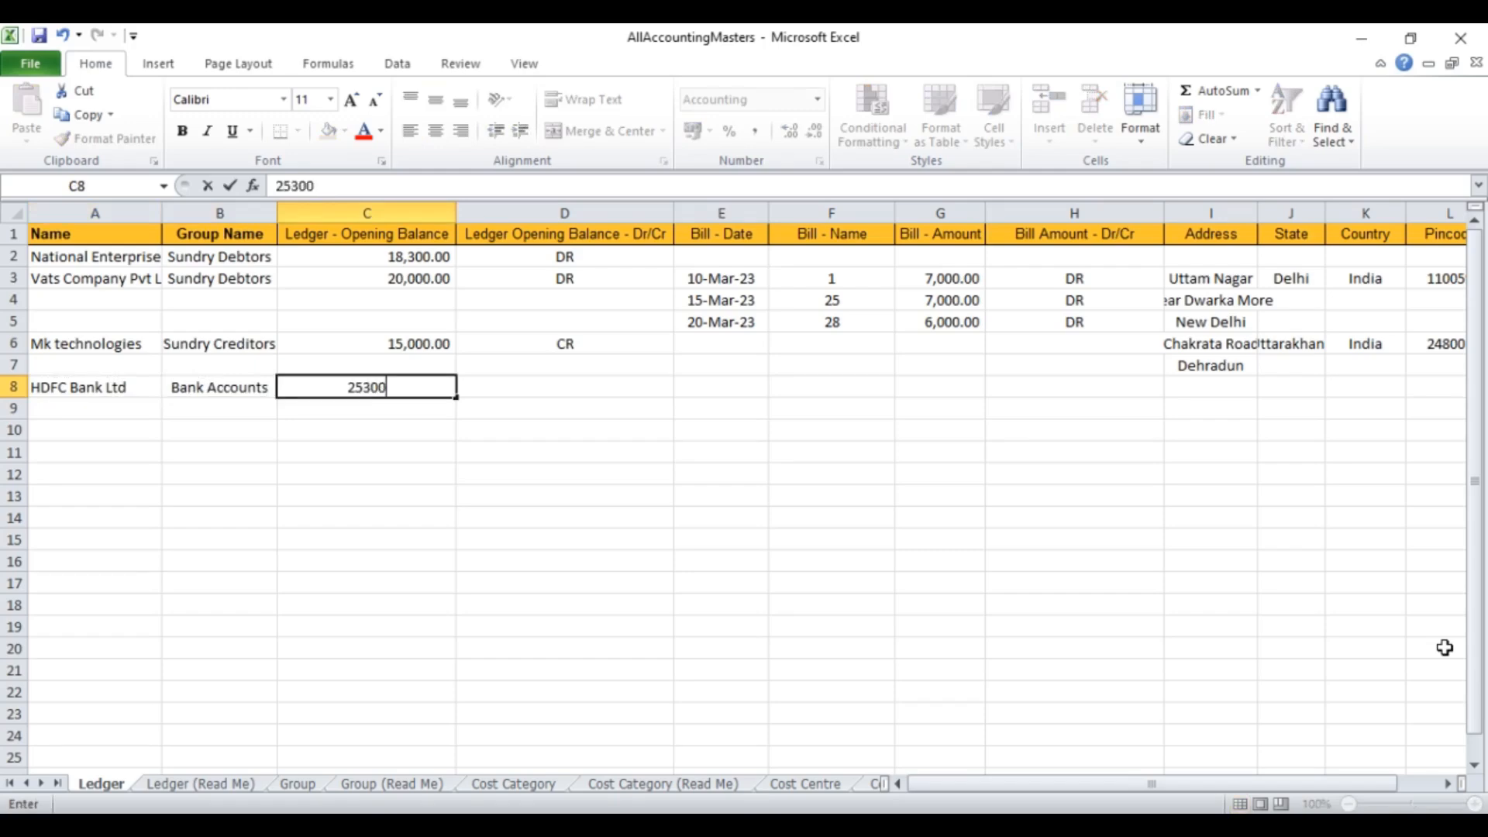
key(Tab)
text(DR)
key(Tab)
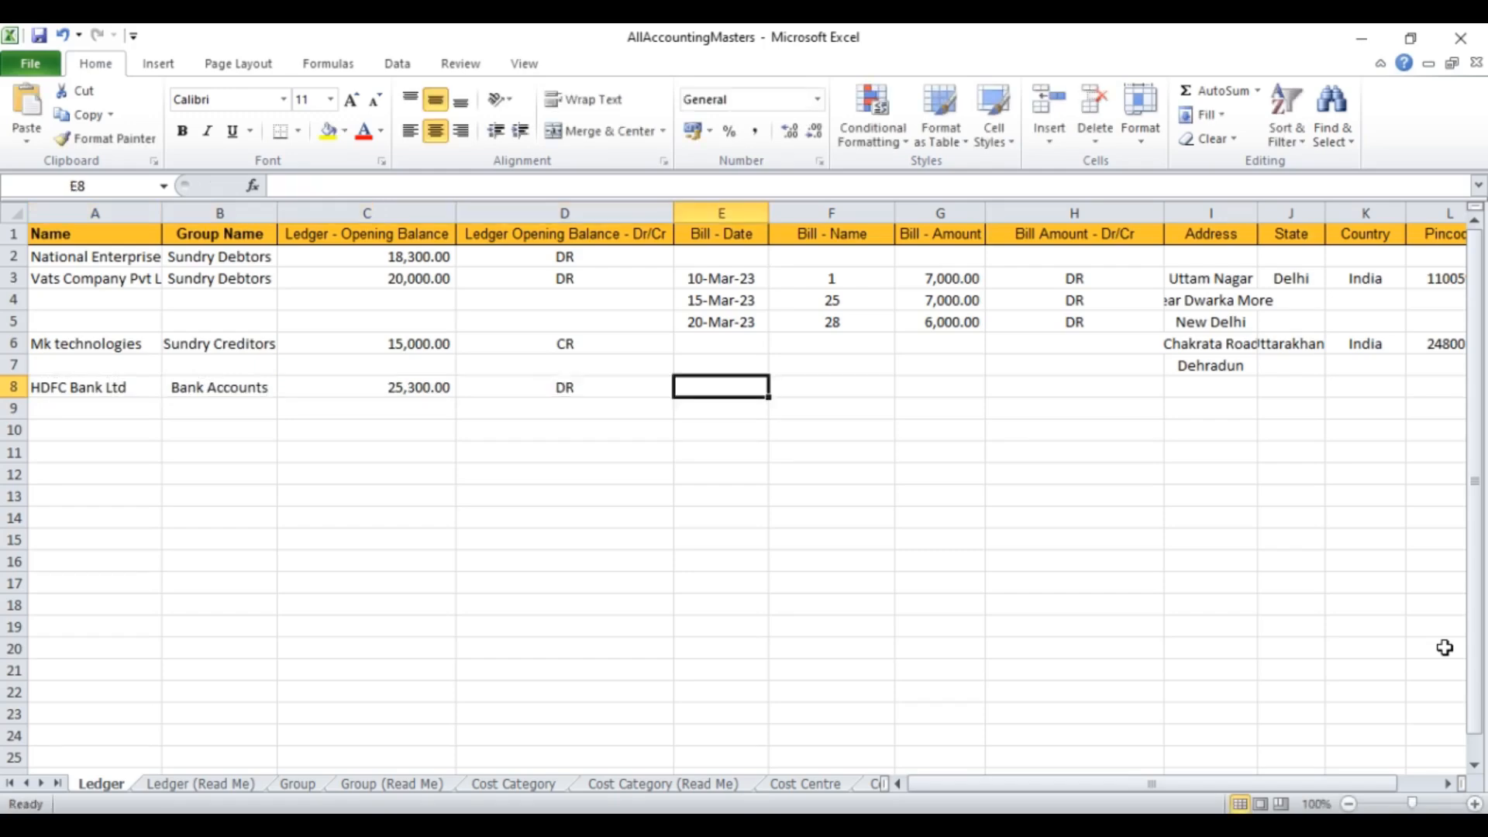
key(Down)
key(Left)
key(Left)
key(Left)
key(Left)
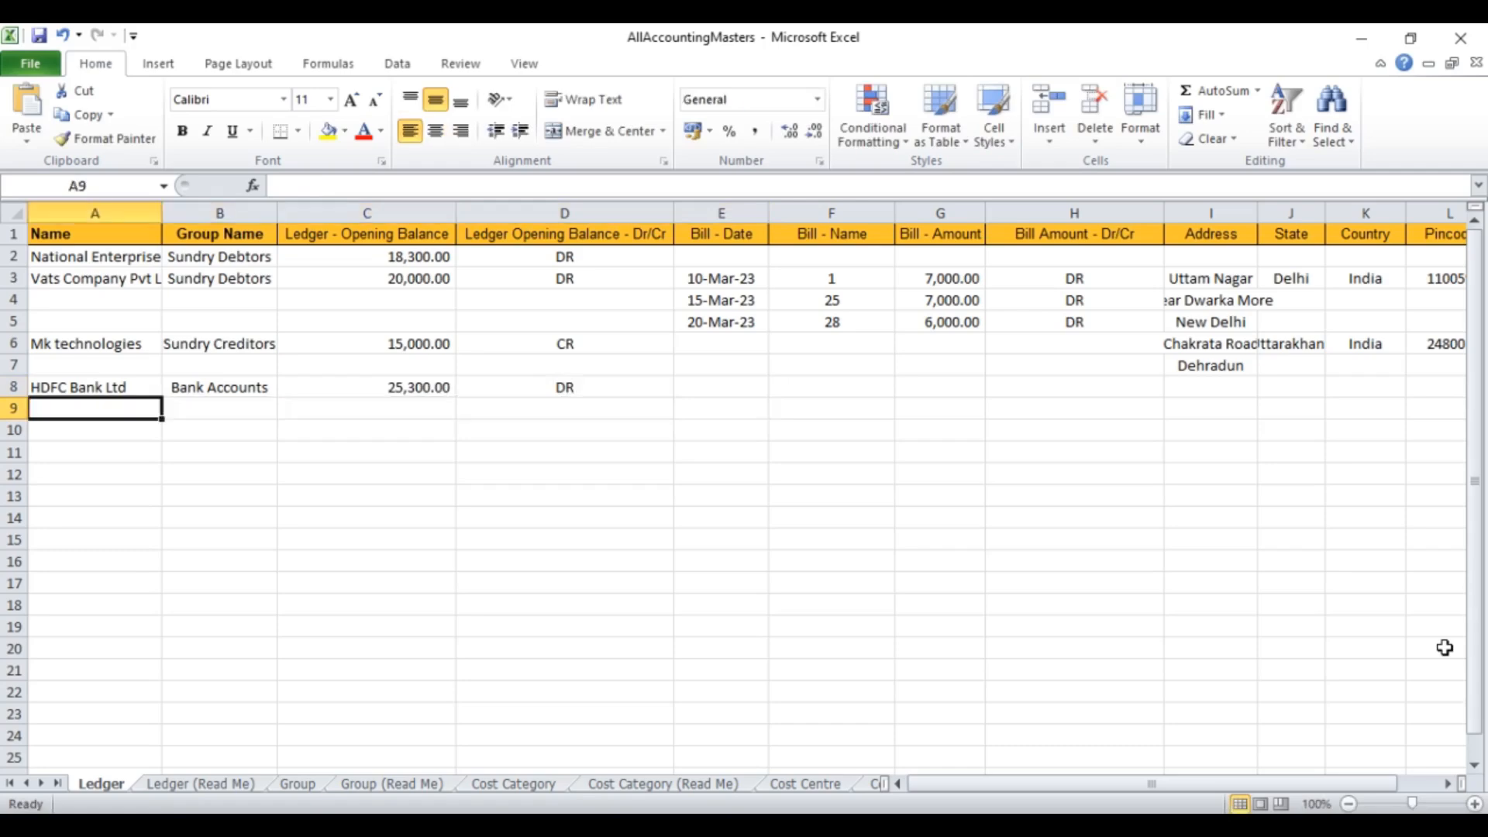
Step: Add the Purchase ledger under Purchase Accounts and Sales under 'Sales Acconts'
text(pun)
key(BackSpace)
key(BackSpace)
key(BackSpace)
text(Purchase)
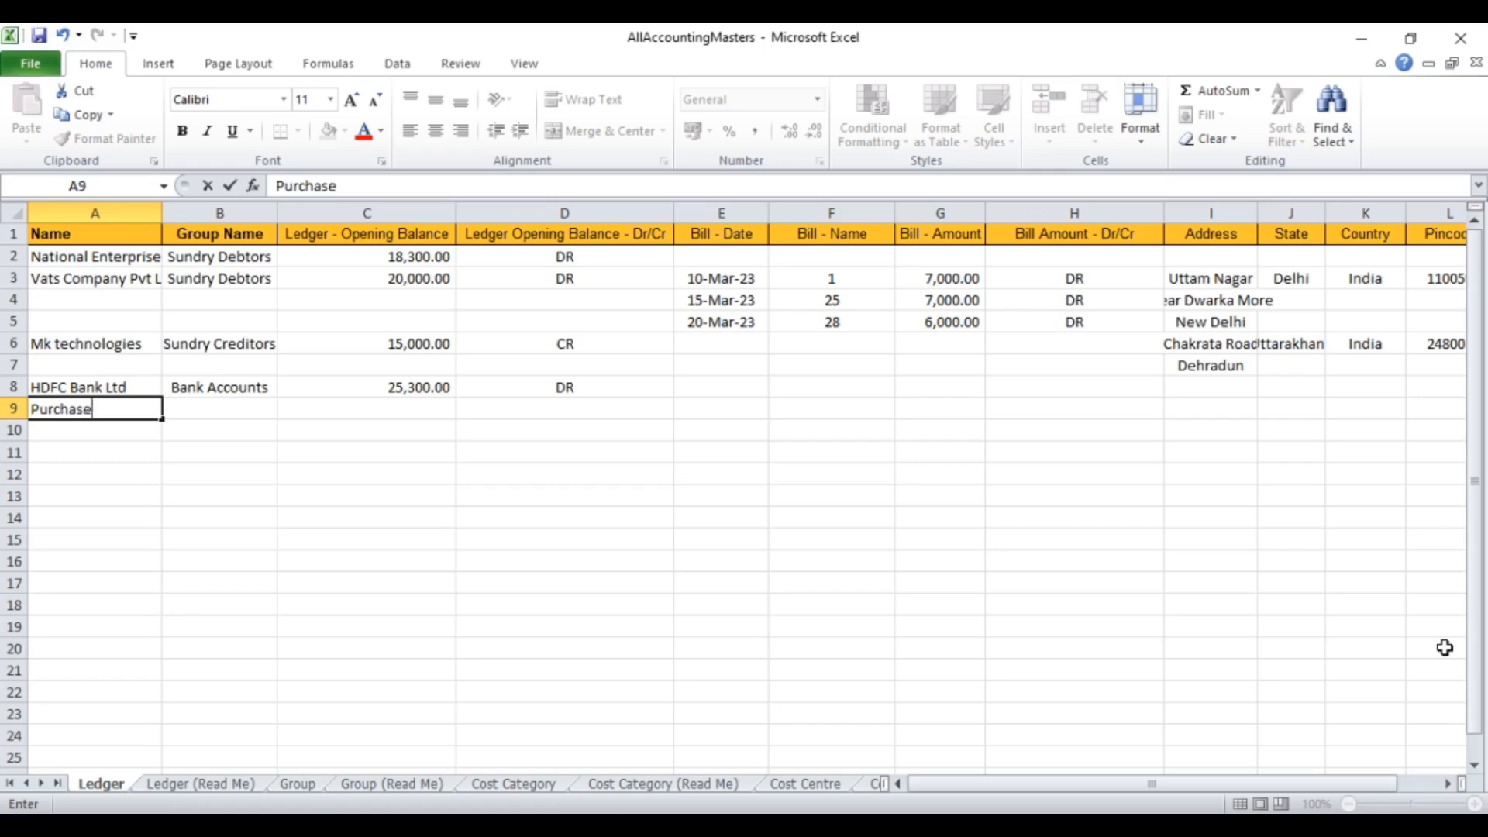
key(Tab)
text(Purchase Accounts)
key(Return)
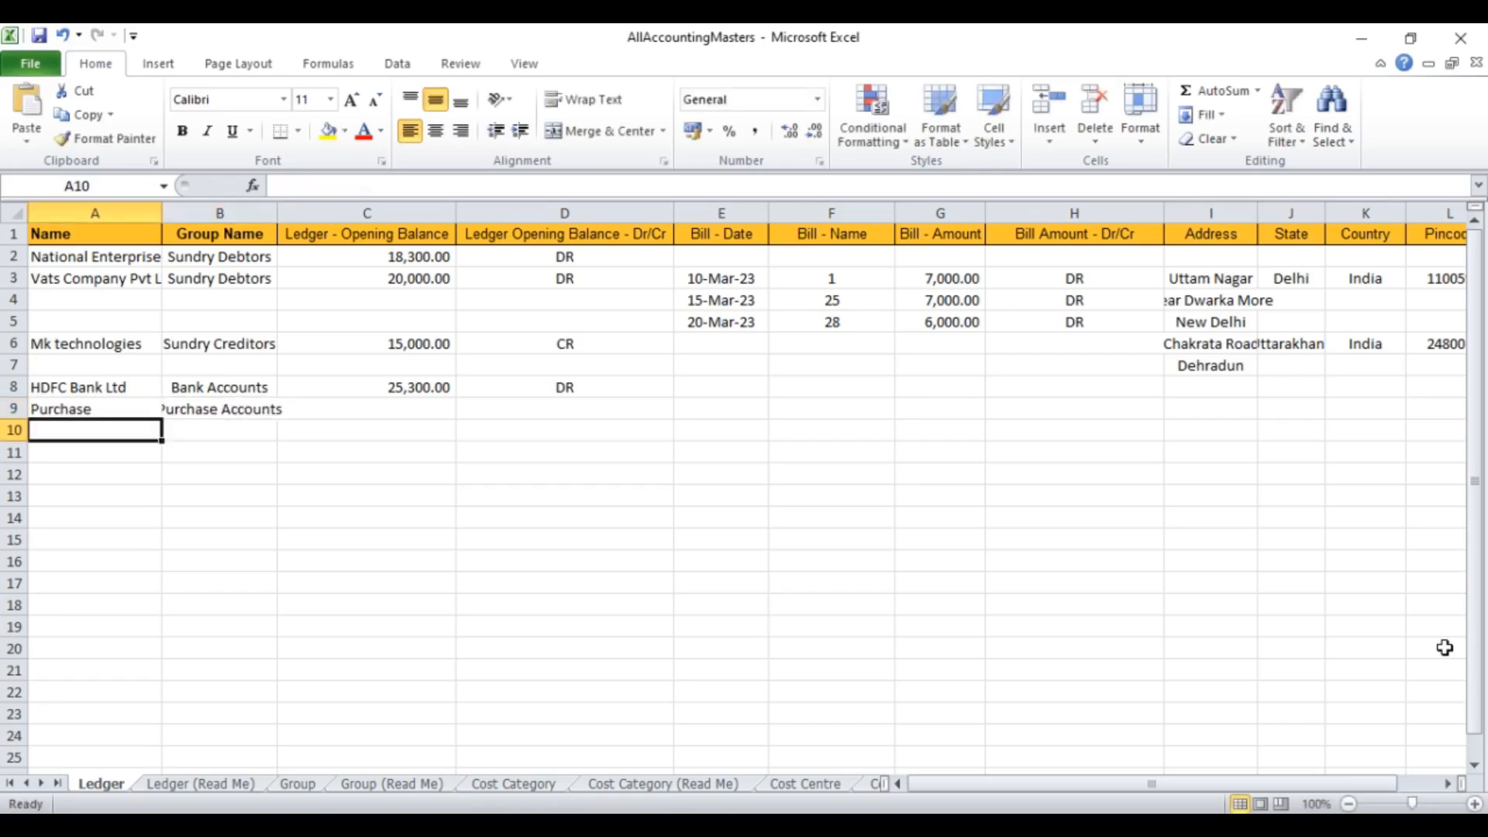
text(Sales A)
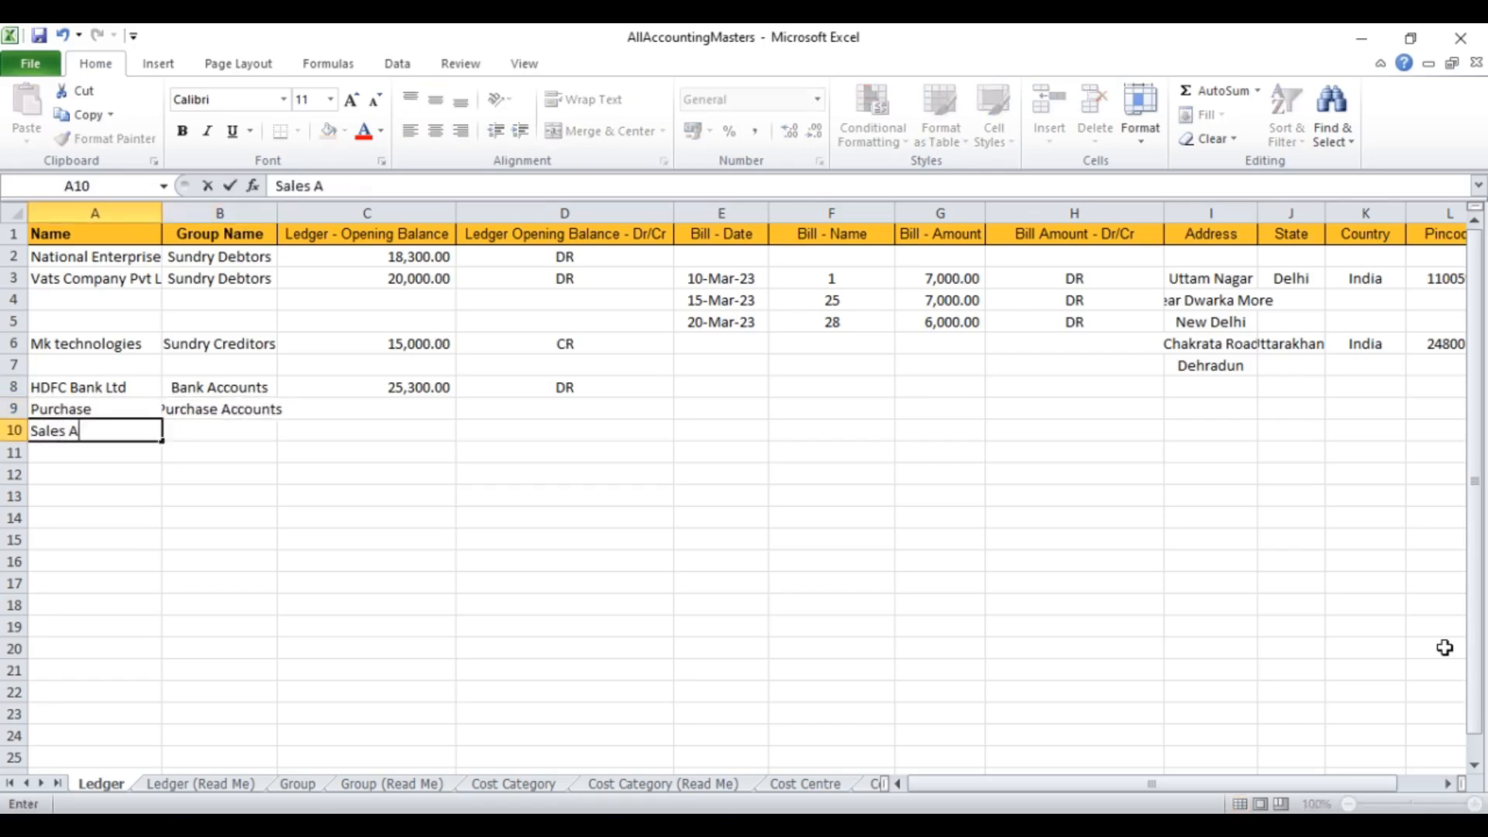
key(BackSpace)
key(Tab)
text(Sales Acconts)
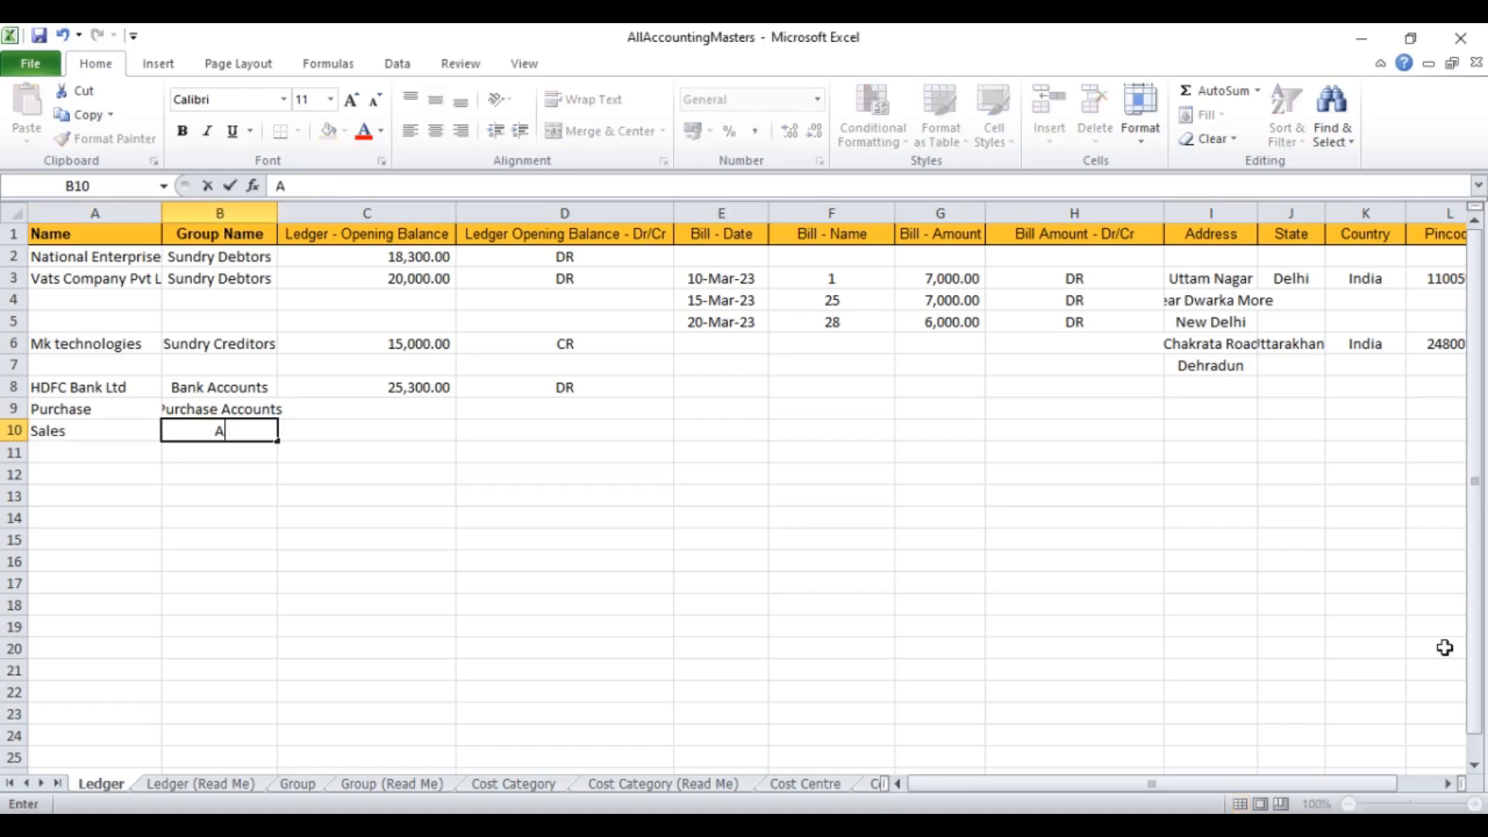
key(Tab)
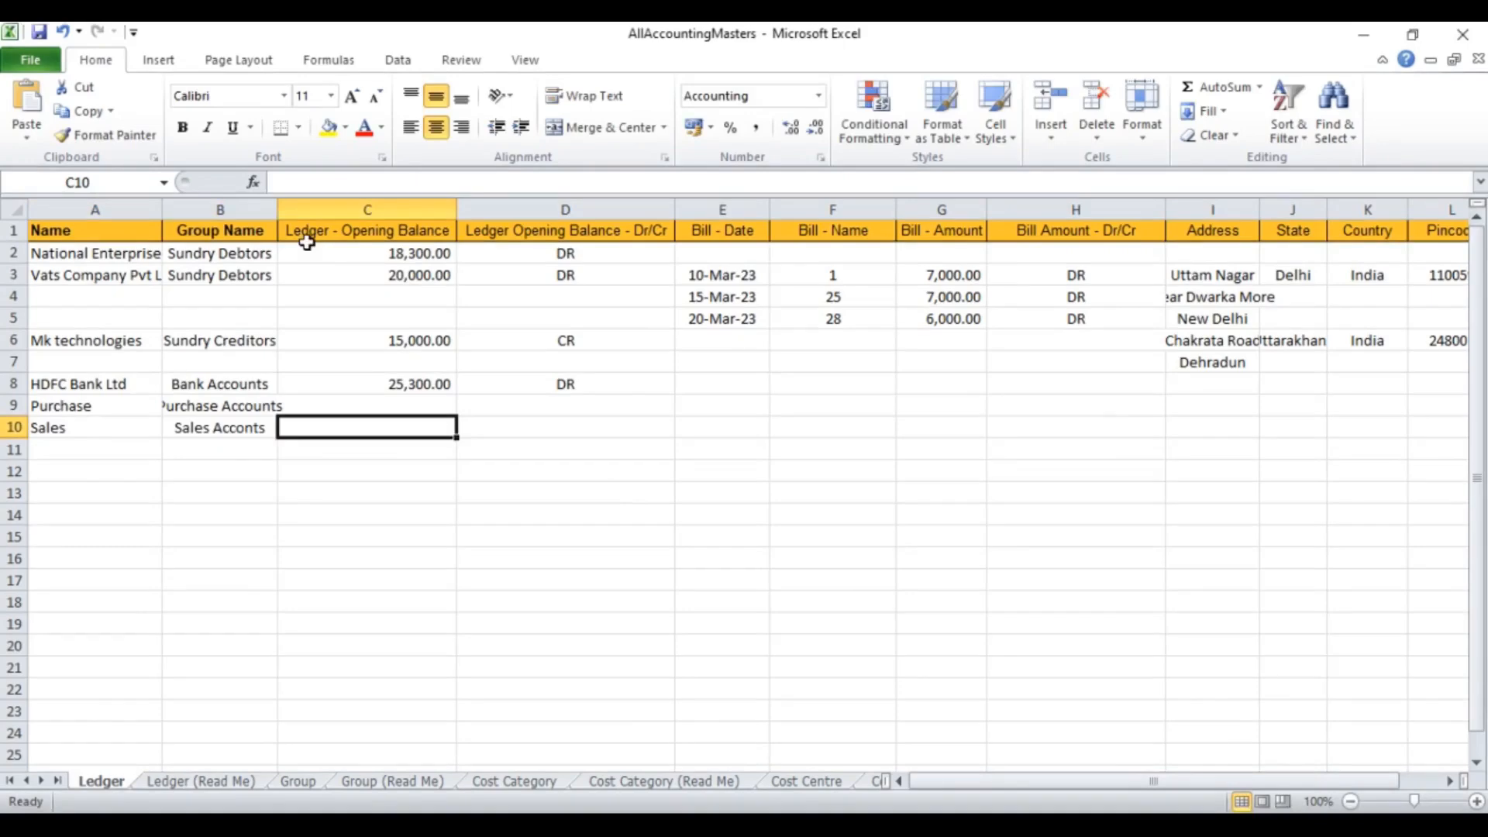
Step: Widen column B, change B6 to 'Sundry Creditor', then save and close the workbook
drag(278, 203, 292, 204)
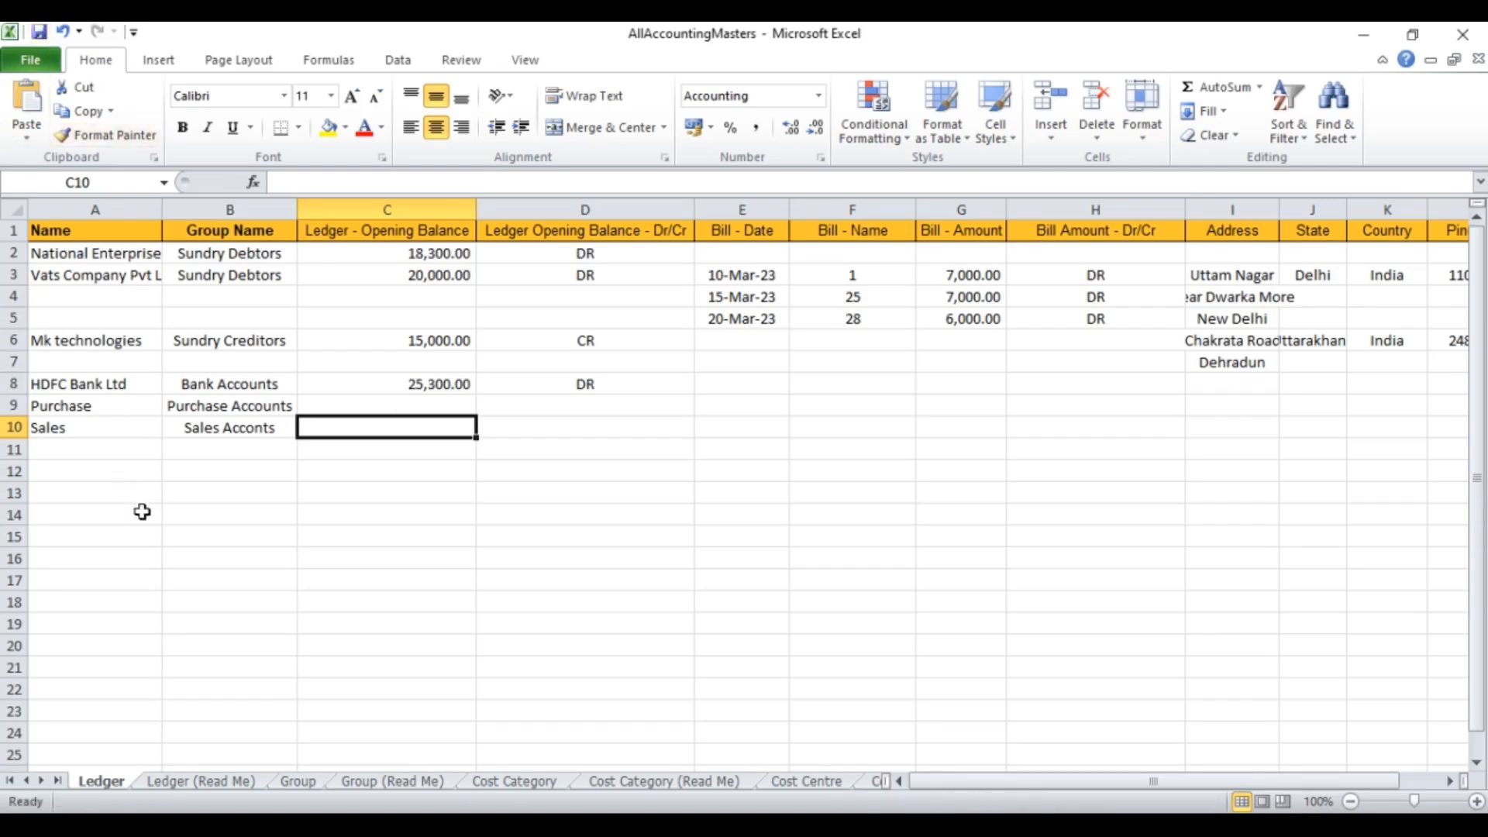
click(212, 573)
click(257, 343)
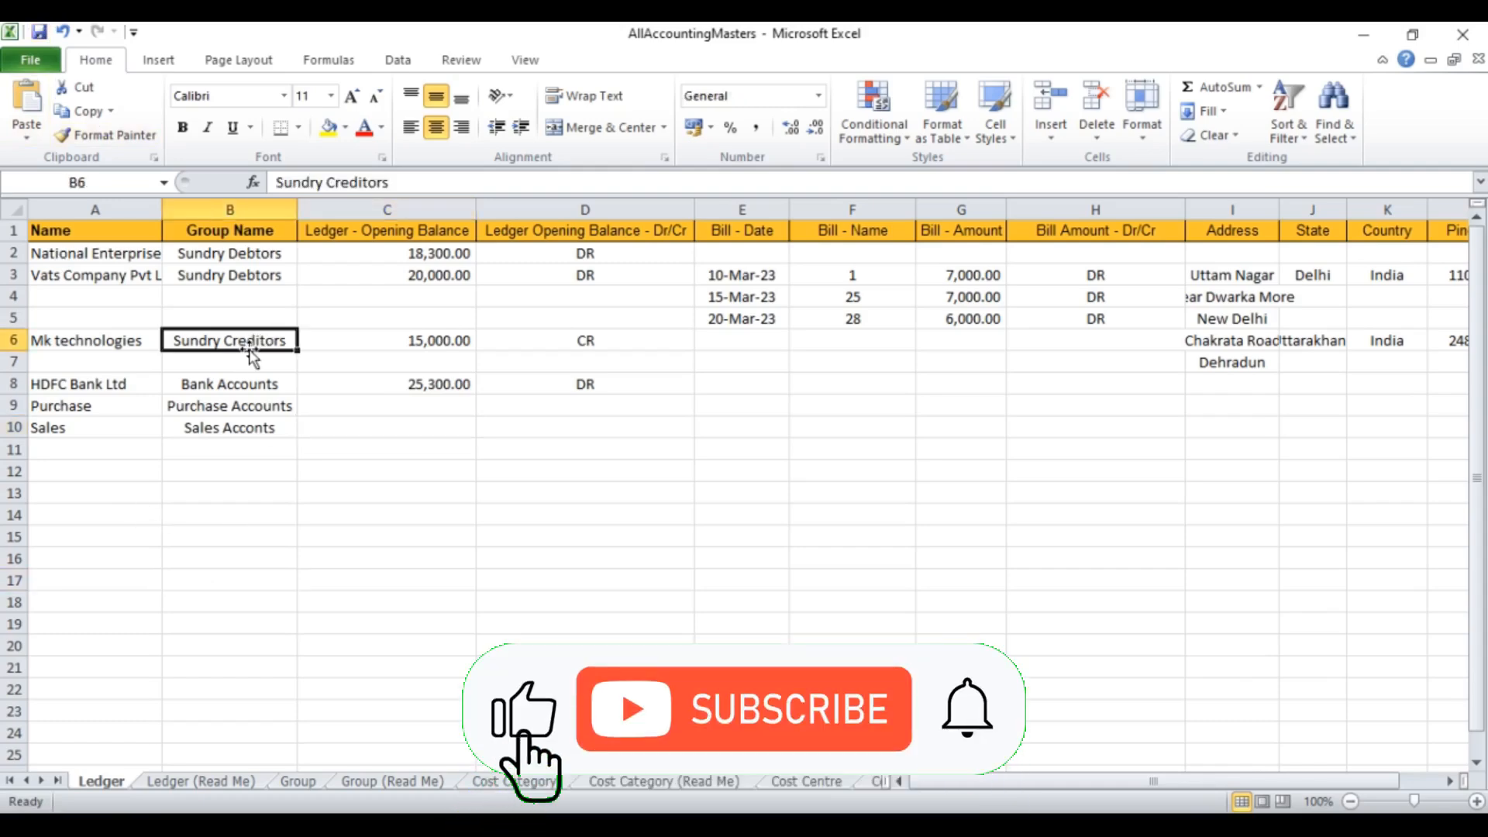
double_click(290, 338)
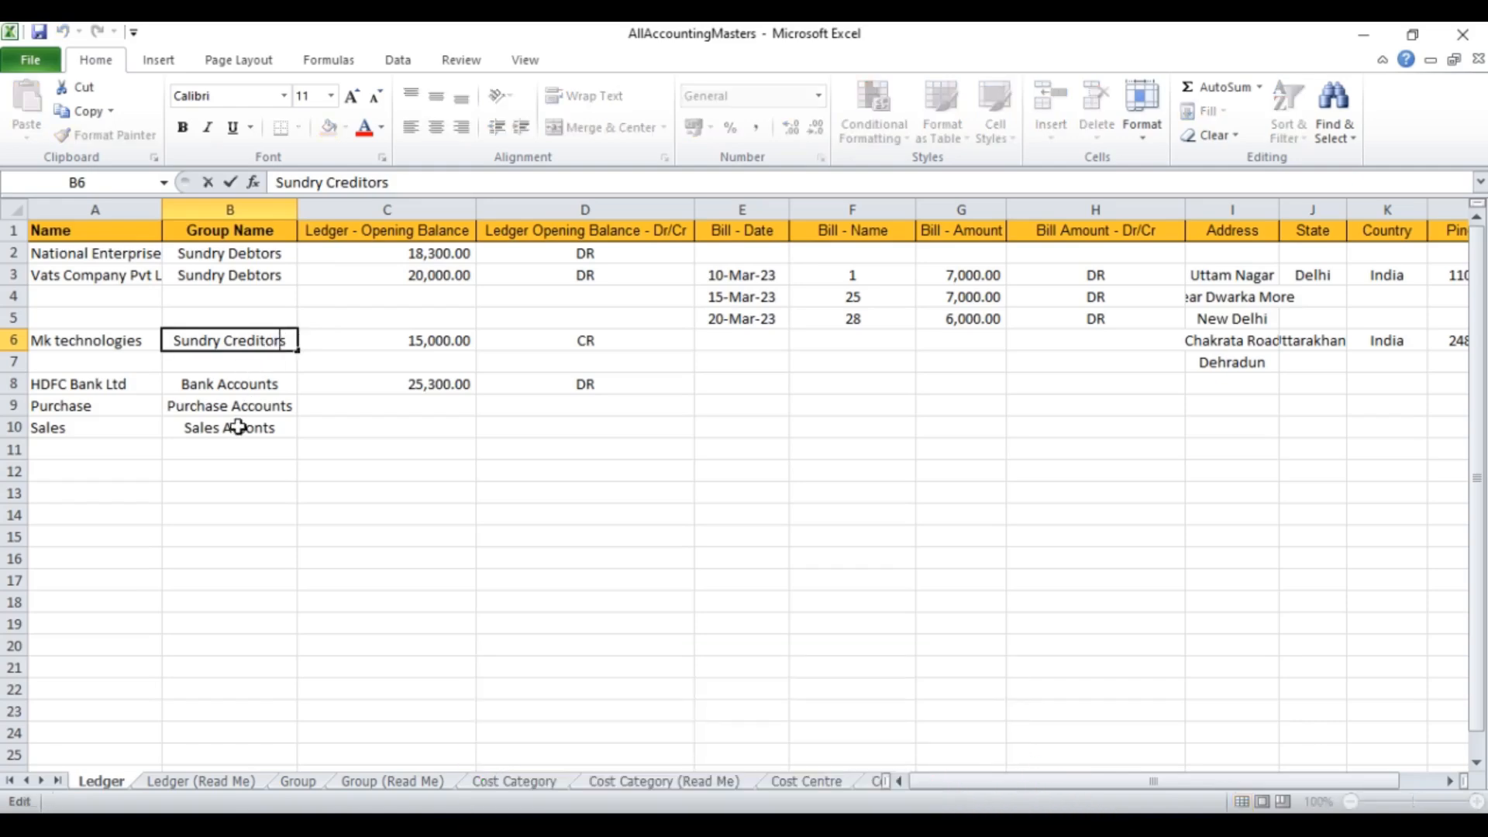
key(BackSpace)
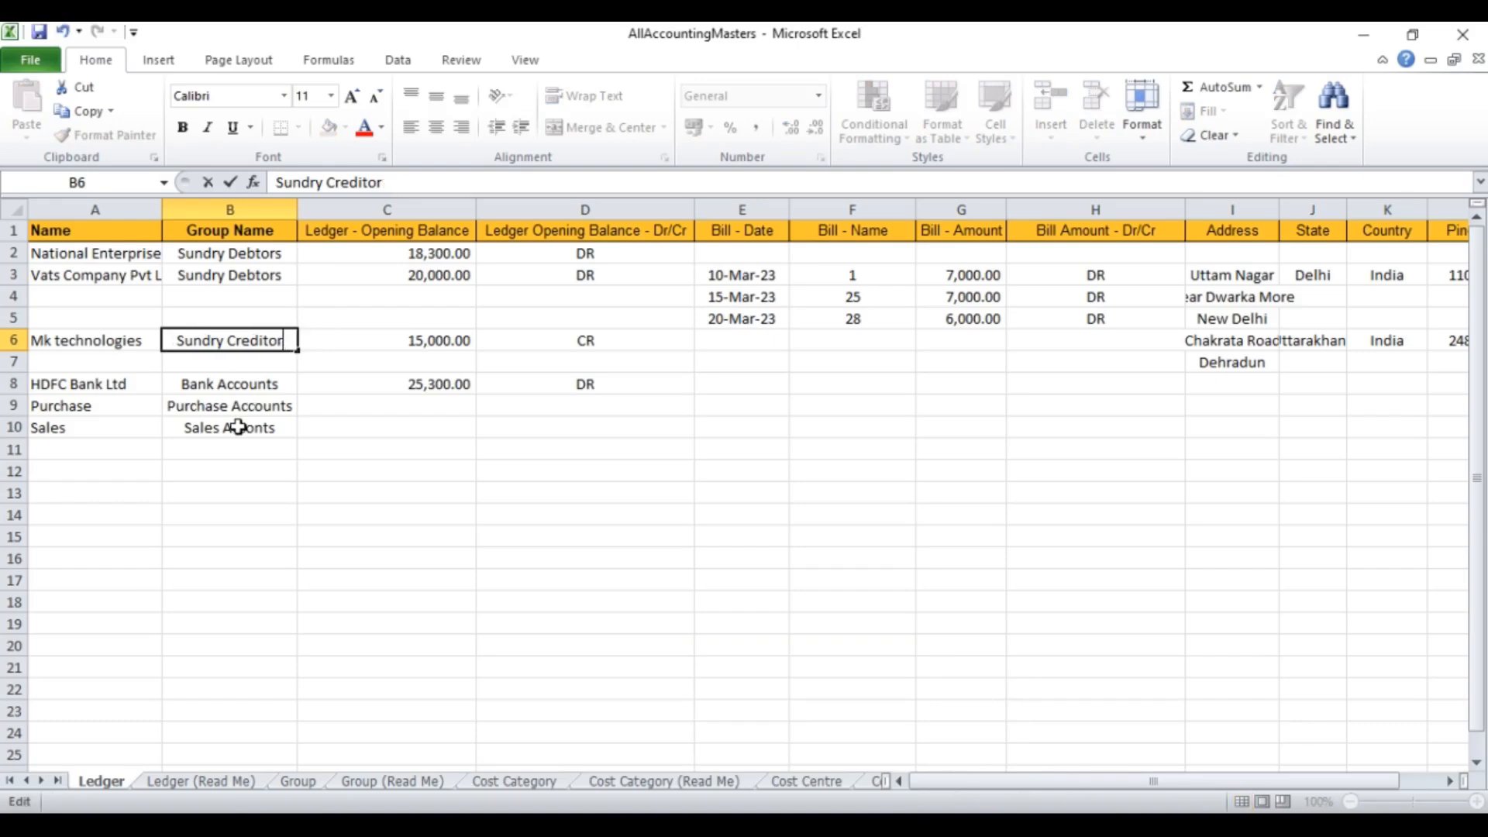
click(517, 687)
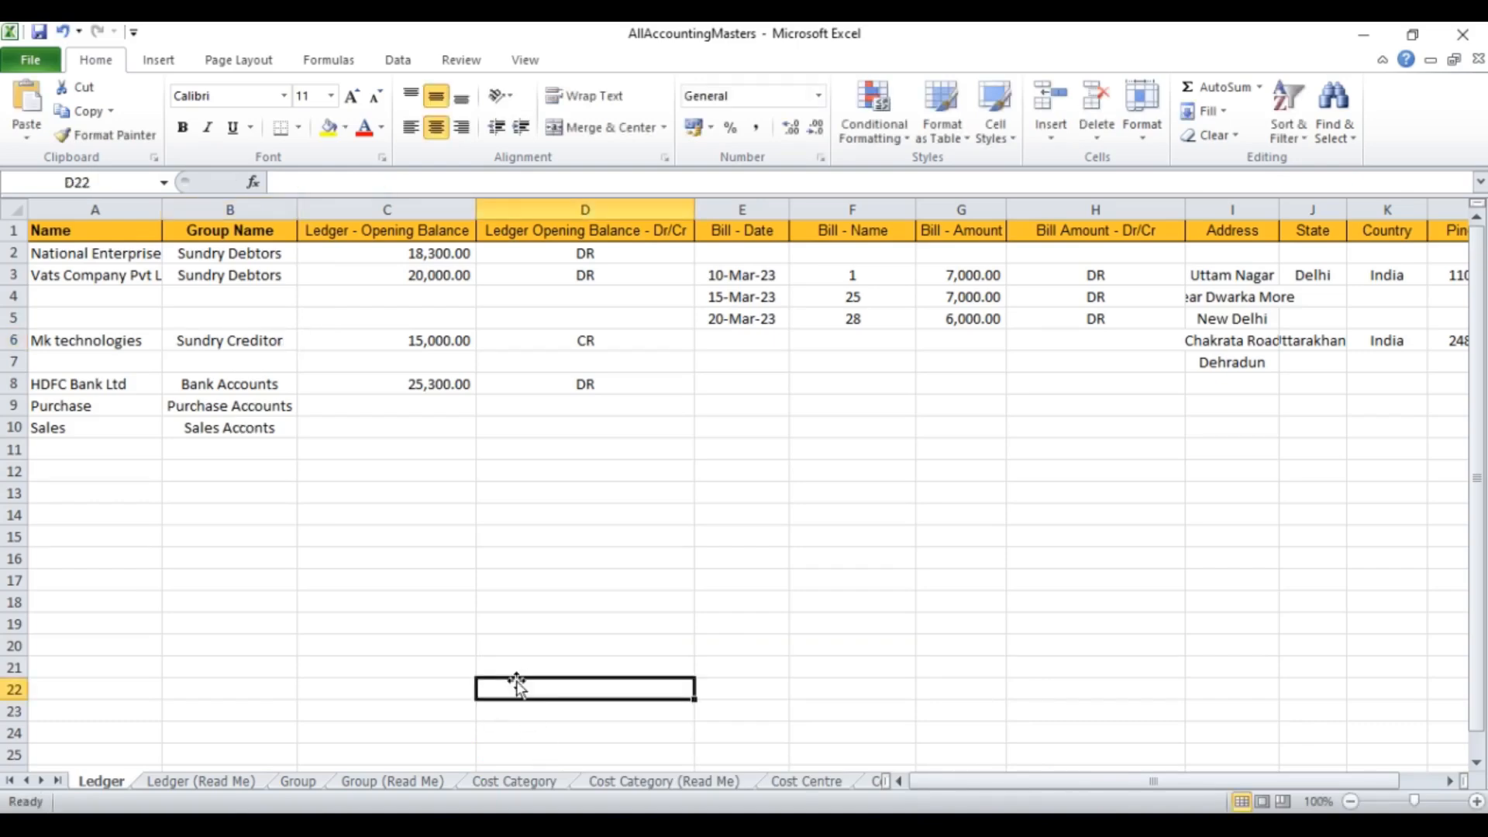
click(39, 31)
click(1463, 34)
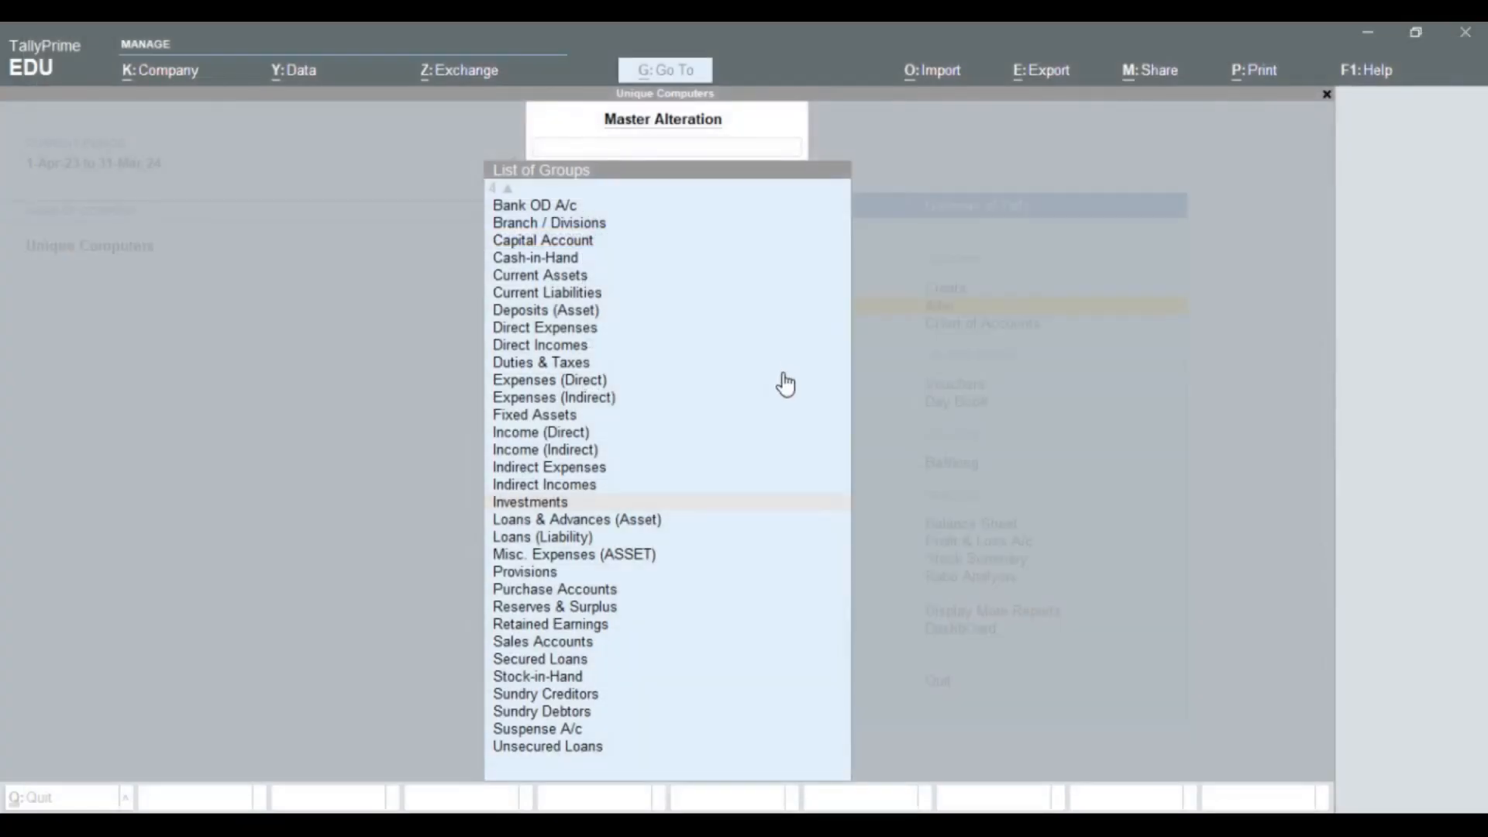
Step: Leave the group alteration and return to TallyPrime's Gateway of Tally
click(49, 508)
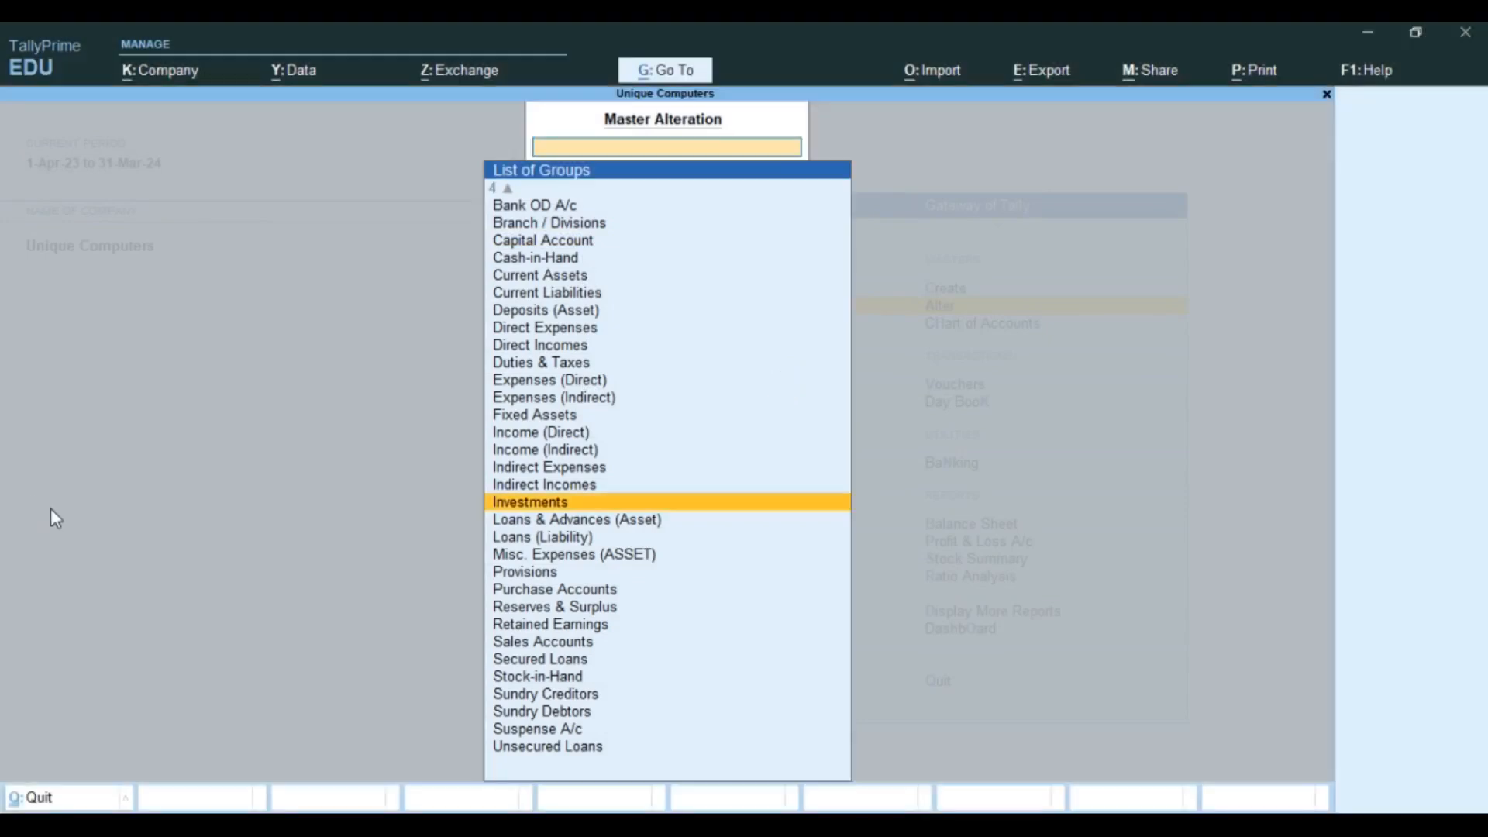
key(Escape)
key(Escape)
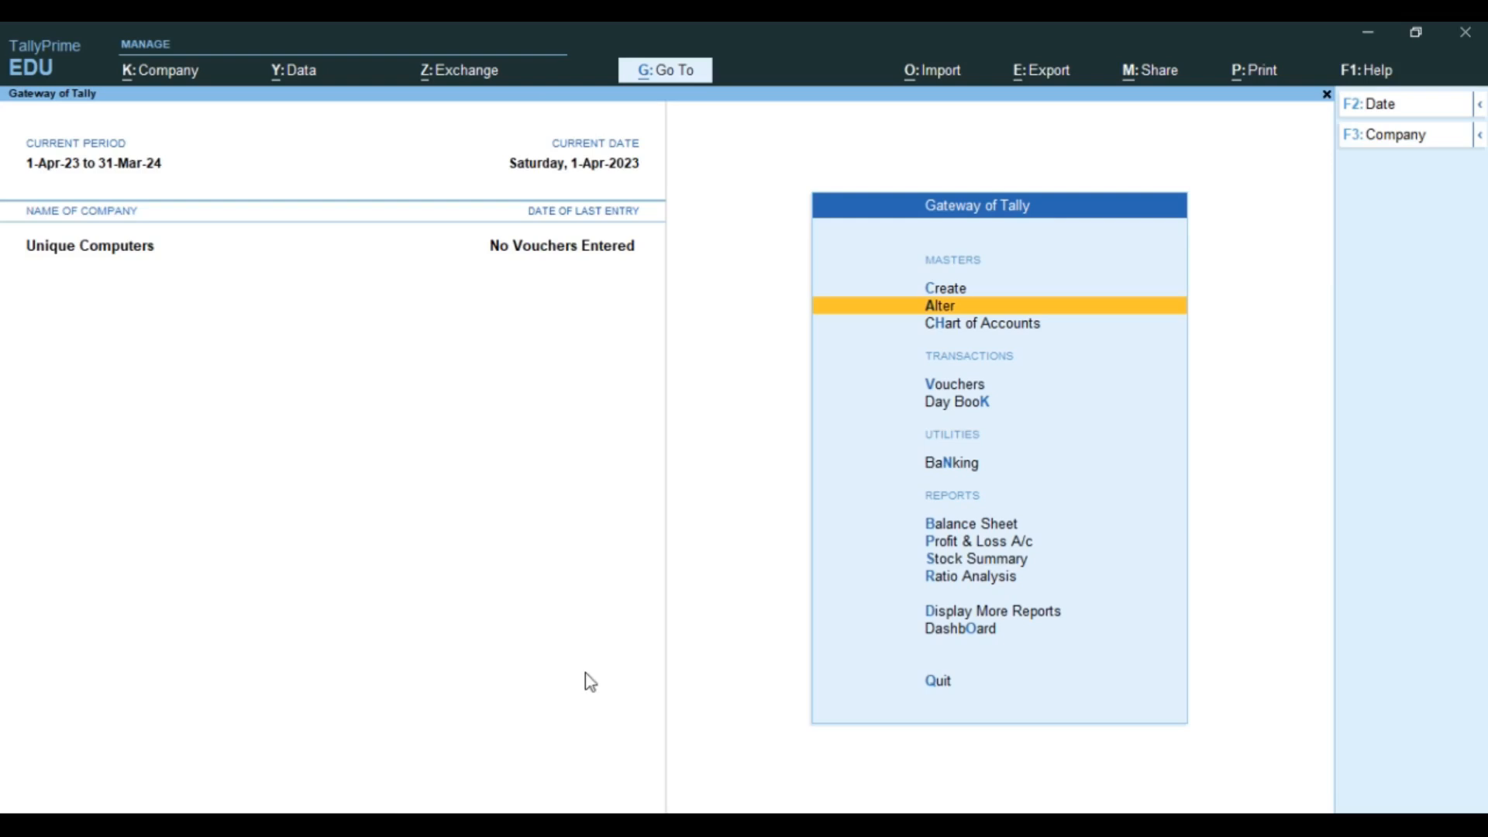
click(958, 77)
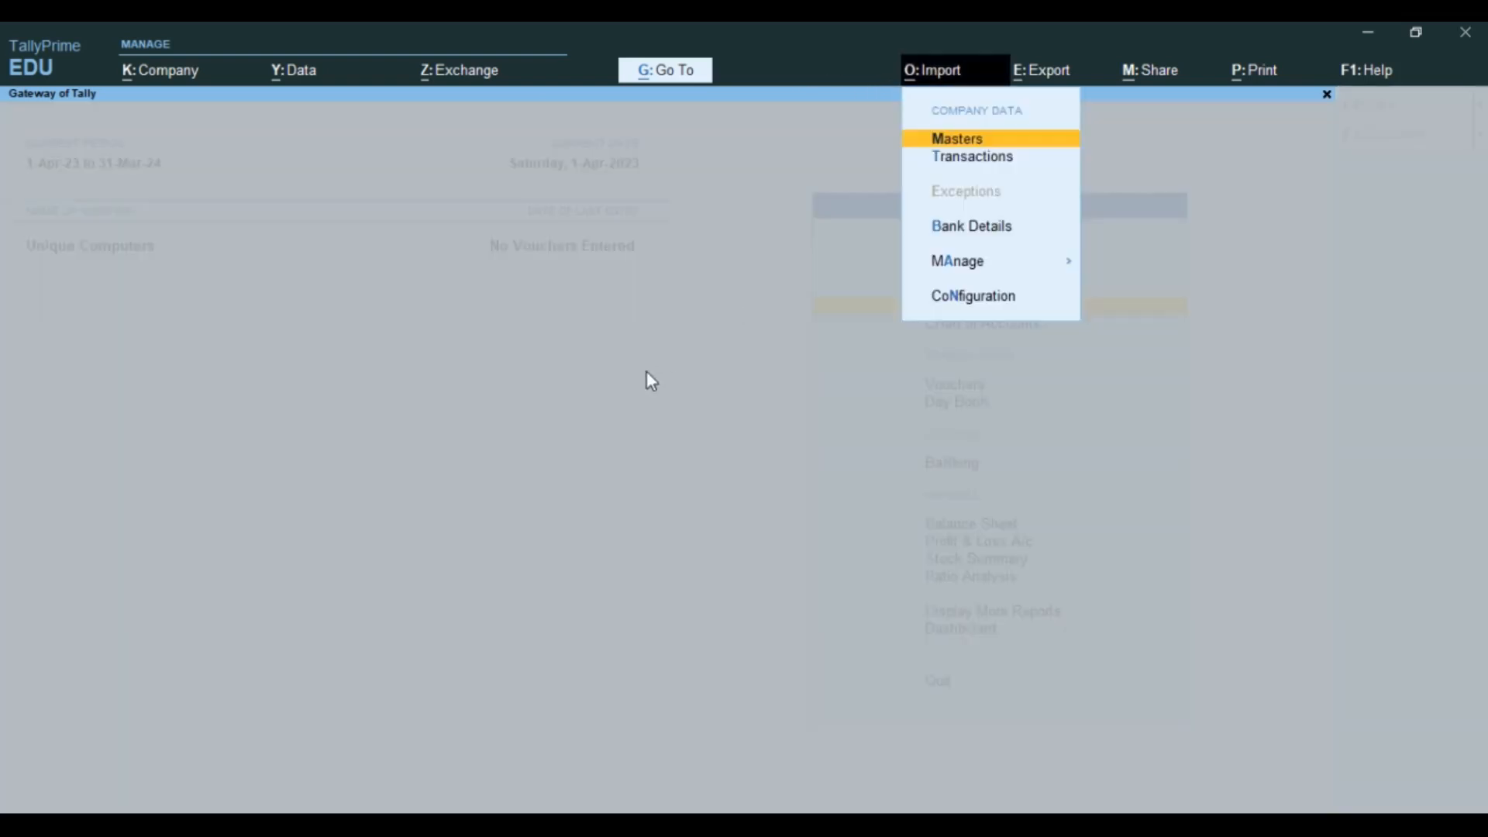
key(Escape)
Step: Review the List of Ledgers under Chart of Accounts, then choose Import > Masters
key(Down)
key(Return)
key(Down)
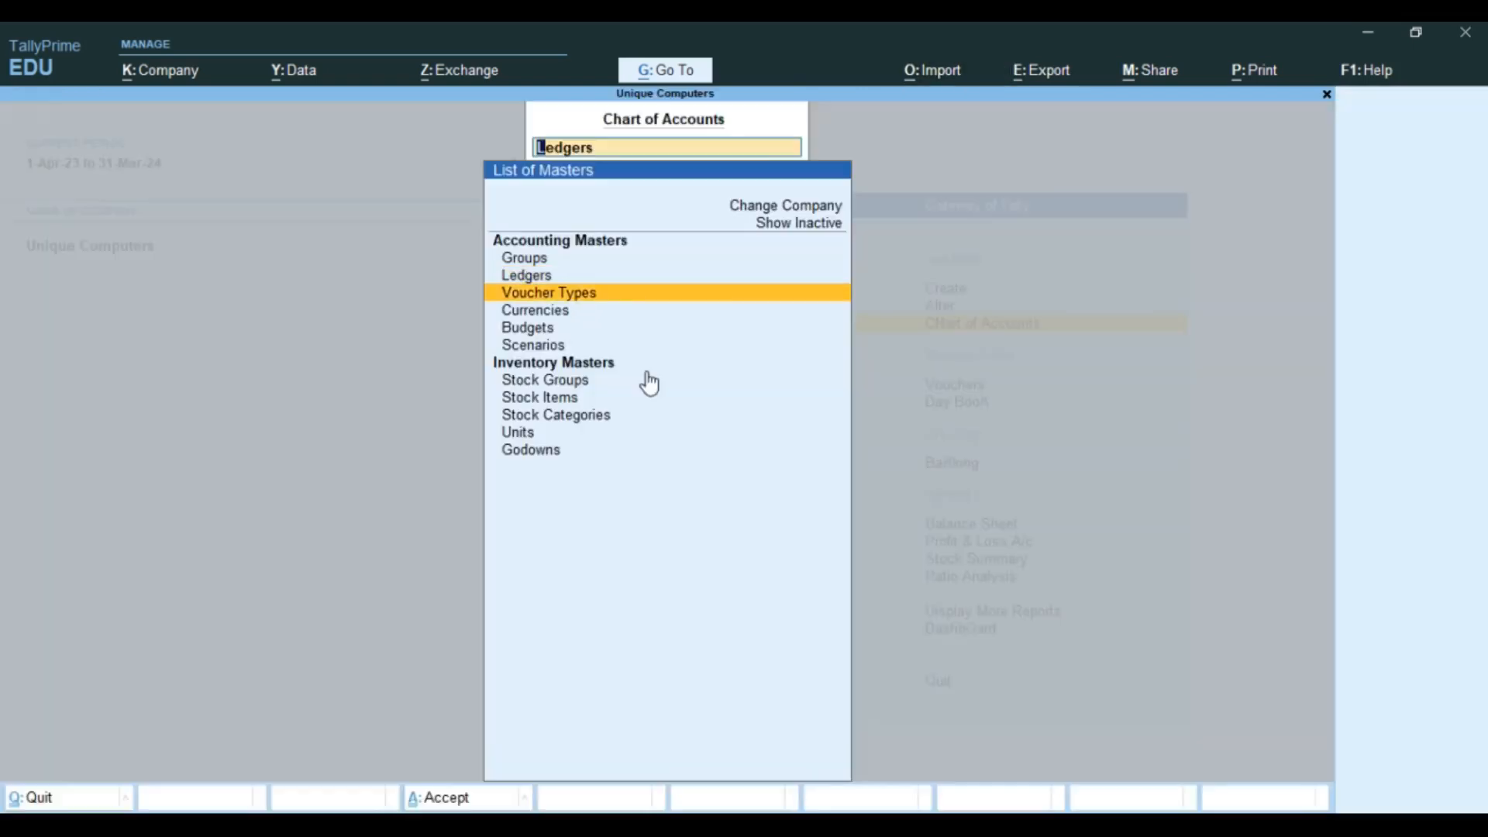
key(Up)
key(Return)
key(Down)
key(Down)
key(Down)
key(Down)
key(Down)
key(Down)
key(Down)
key(Down)
key(Down)
key(Down)
key(Down)
key(Down)
key(Down)
key(Down)
key(Down)
key(Down)
key(Down)
key(Down)
key(Down)
key(Down)
key(Up)
key(Up)
key(Up)
key(Up)
key(Up)
key(Up)
key(Up)
key(Up)
key(Up)
key(Up)
key(Up)
key(Up)
key(Up)
key(Up)
key(Up)
key(Up)
key(Up)
key(Up)
key(Up)
key(Up)
key(Up)
key(Down)
key(Down)
key(Down)
key(Down)
key(Down)
key(Down)
key(Down)
key(Down)
key(Down)
key(Down)
key(Down)
key(Down)
key(Down)
key(Down)
key(Down)
key(Down)
key(Down)
key(Down)
key(Down)
key(Down)
key(Down)
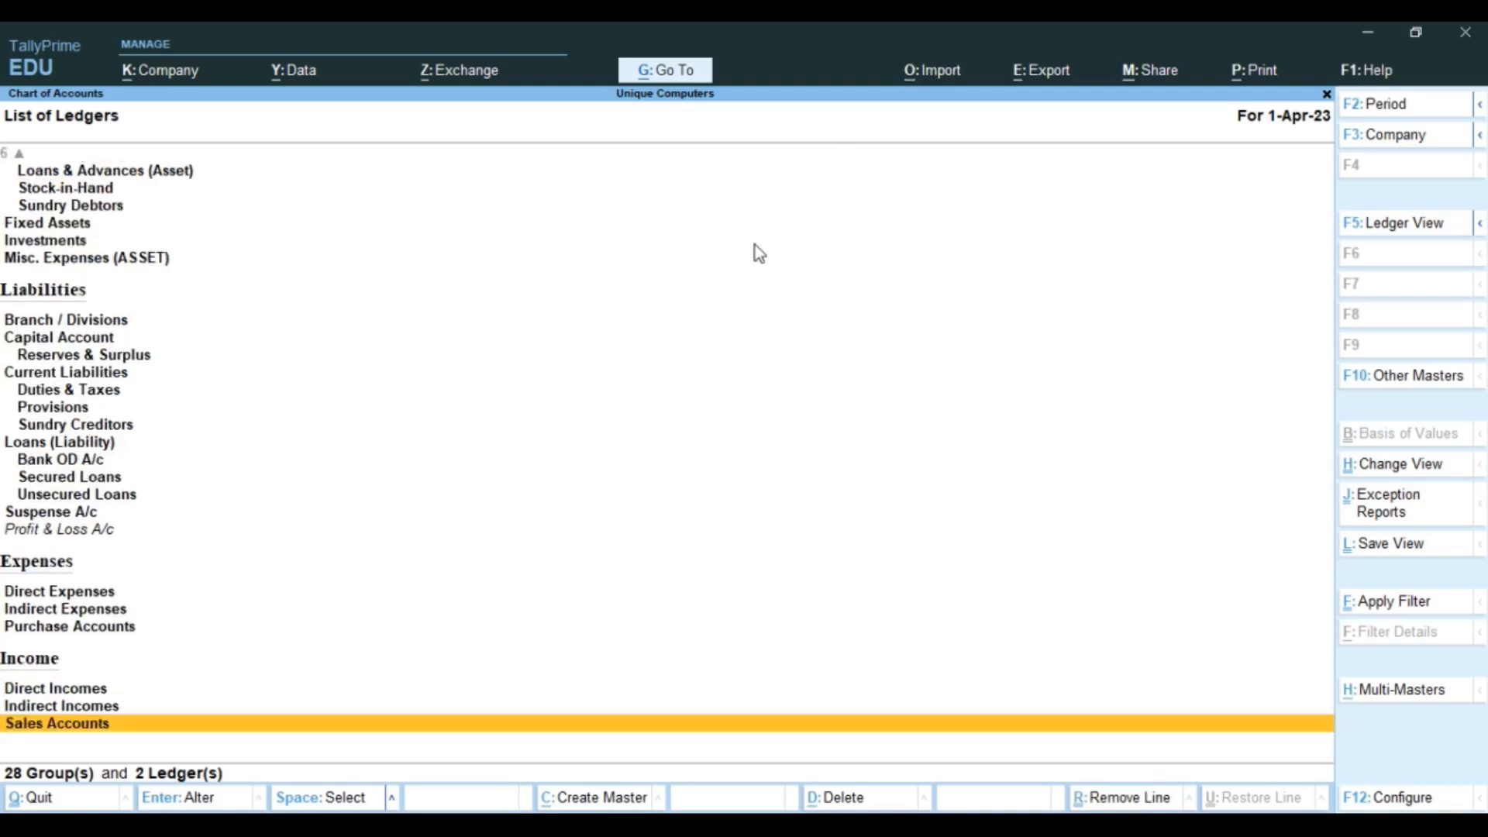
key(alt+o)
key(Return)
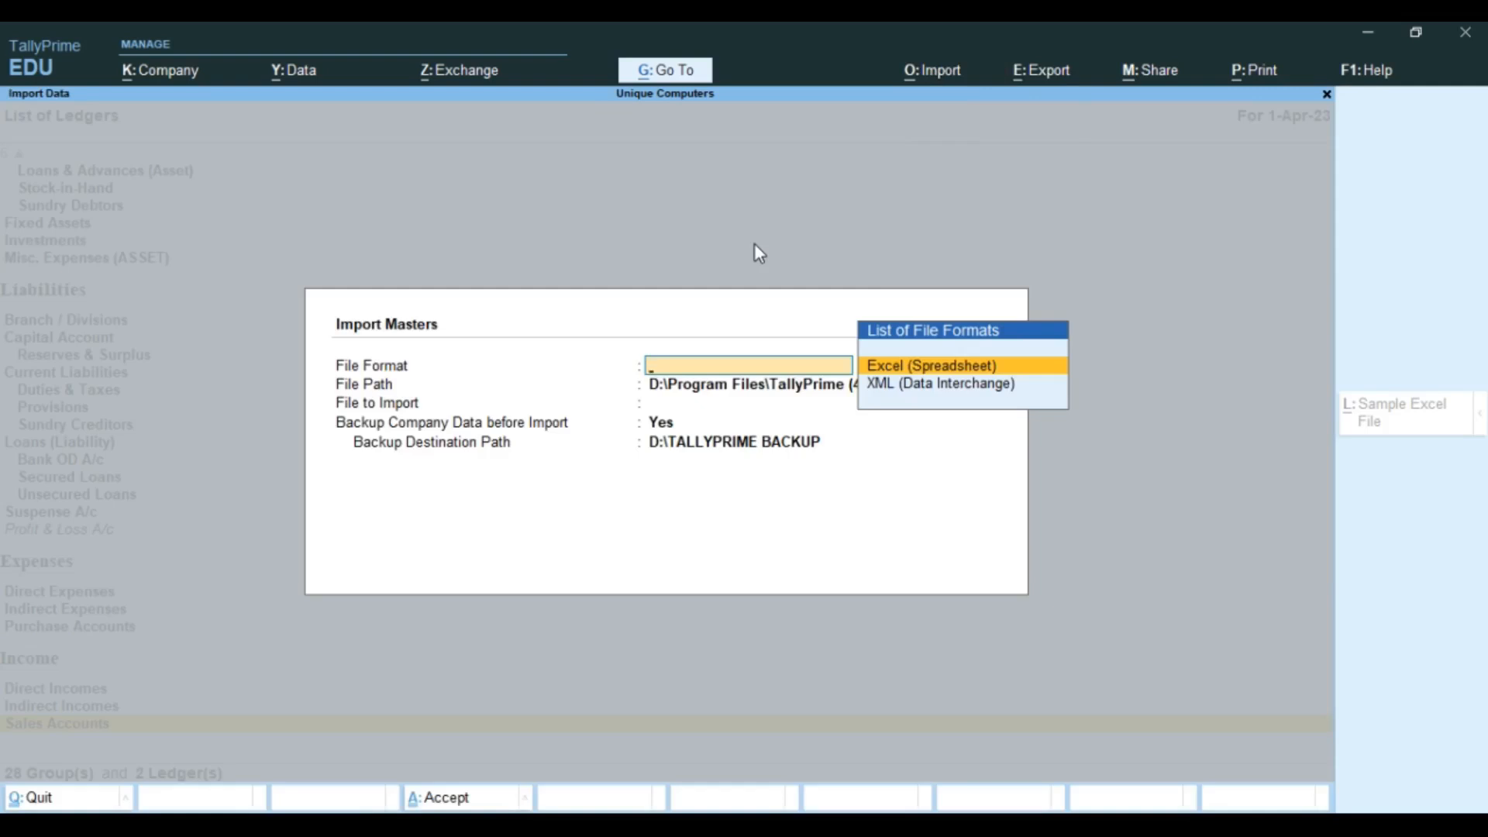
Step: Choose Excel (Spreadsheet) as the file format and Select from Drive to list drives
key(Return)
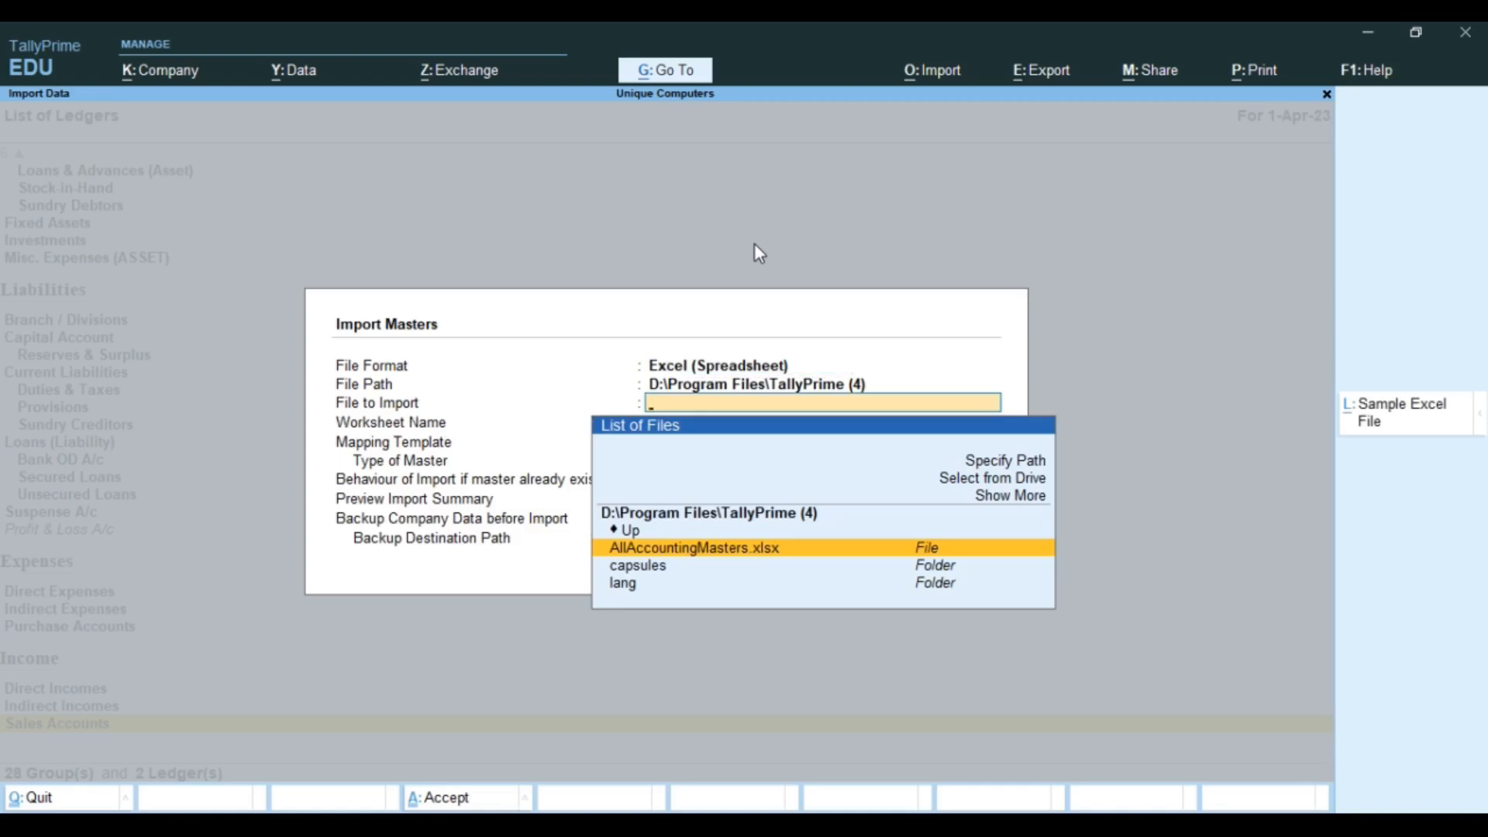
key(Up)
key(Up)
key(Up)
key(Up)
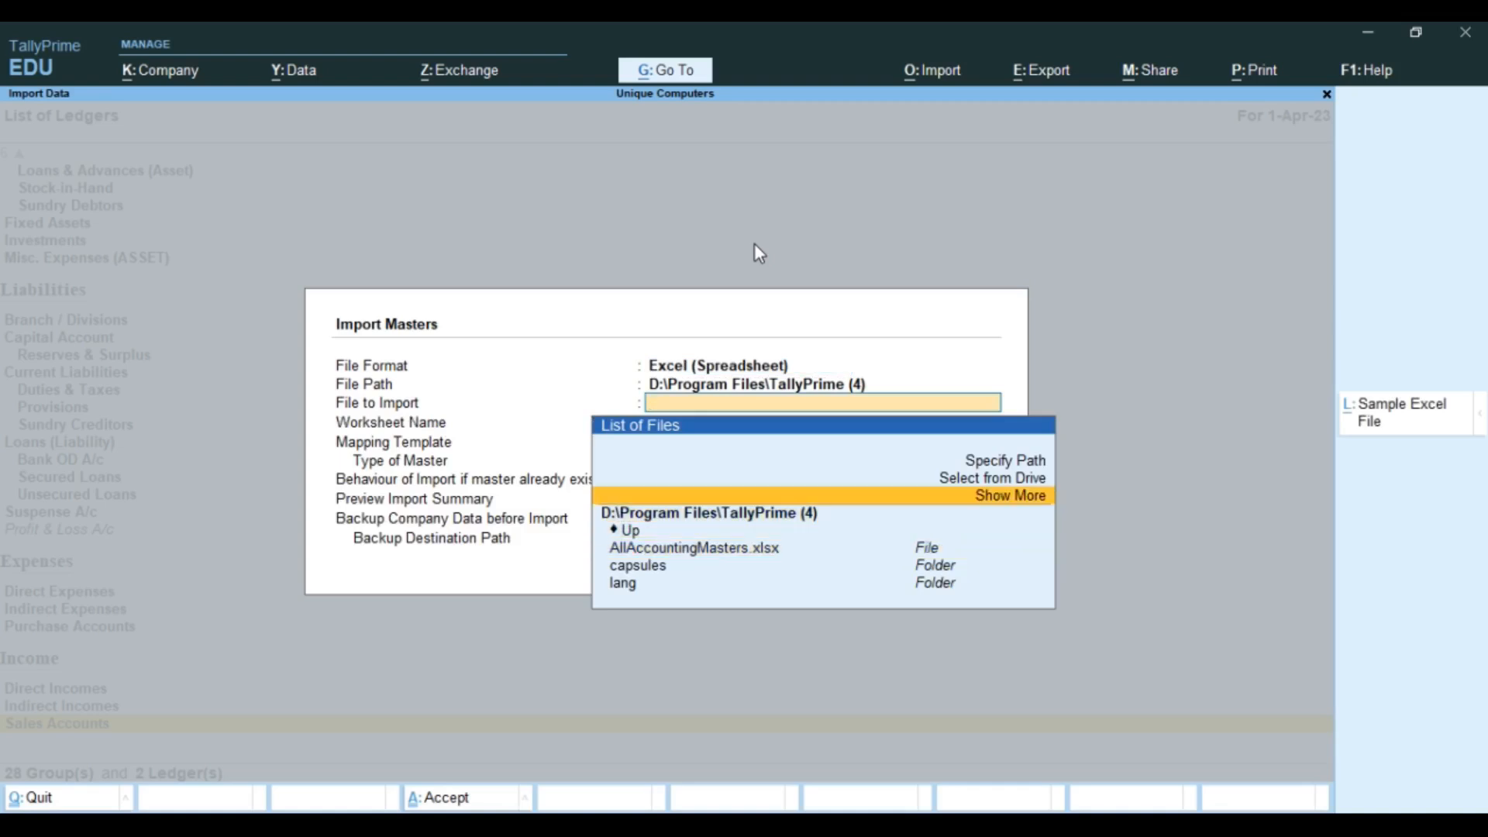
key(Return)
key(Down)
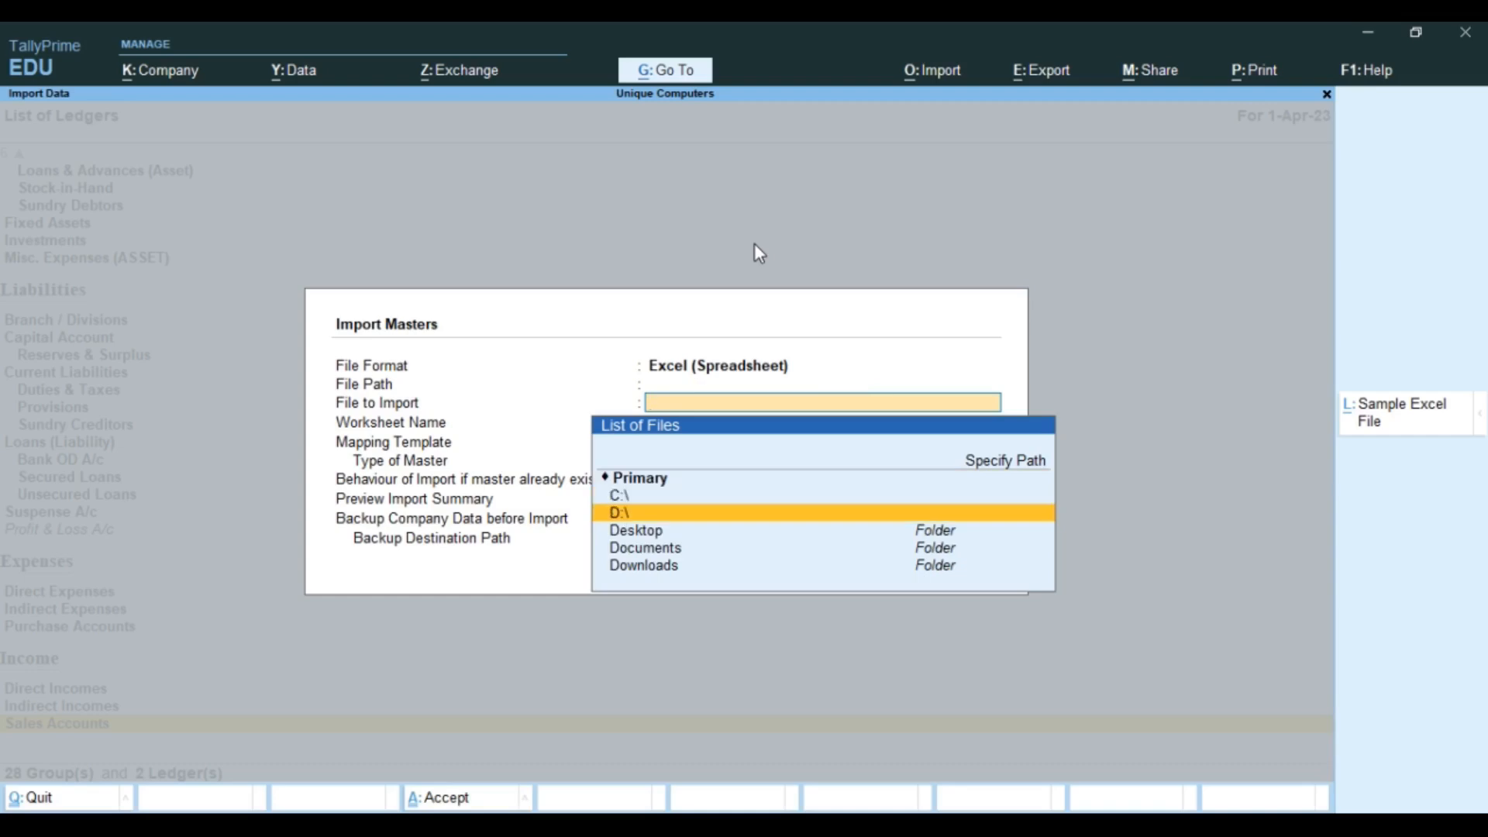
Step: Check the Masters sample Excel file settings under Import > Manage, then close them
click(934, 73)
key(Up)
key(Up)
key(Up)
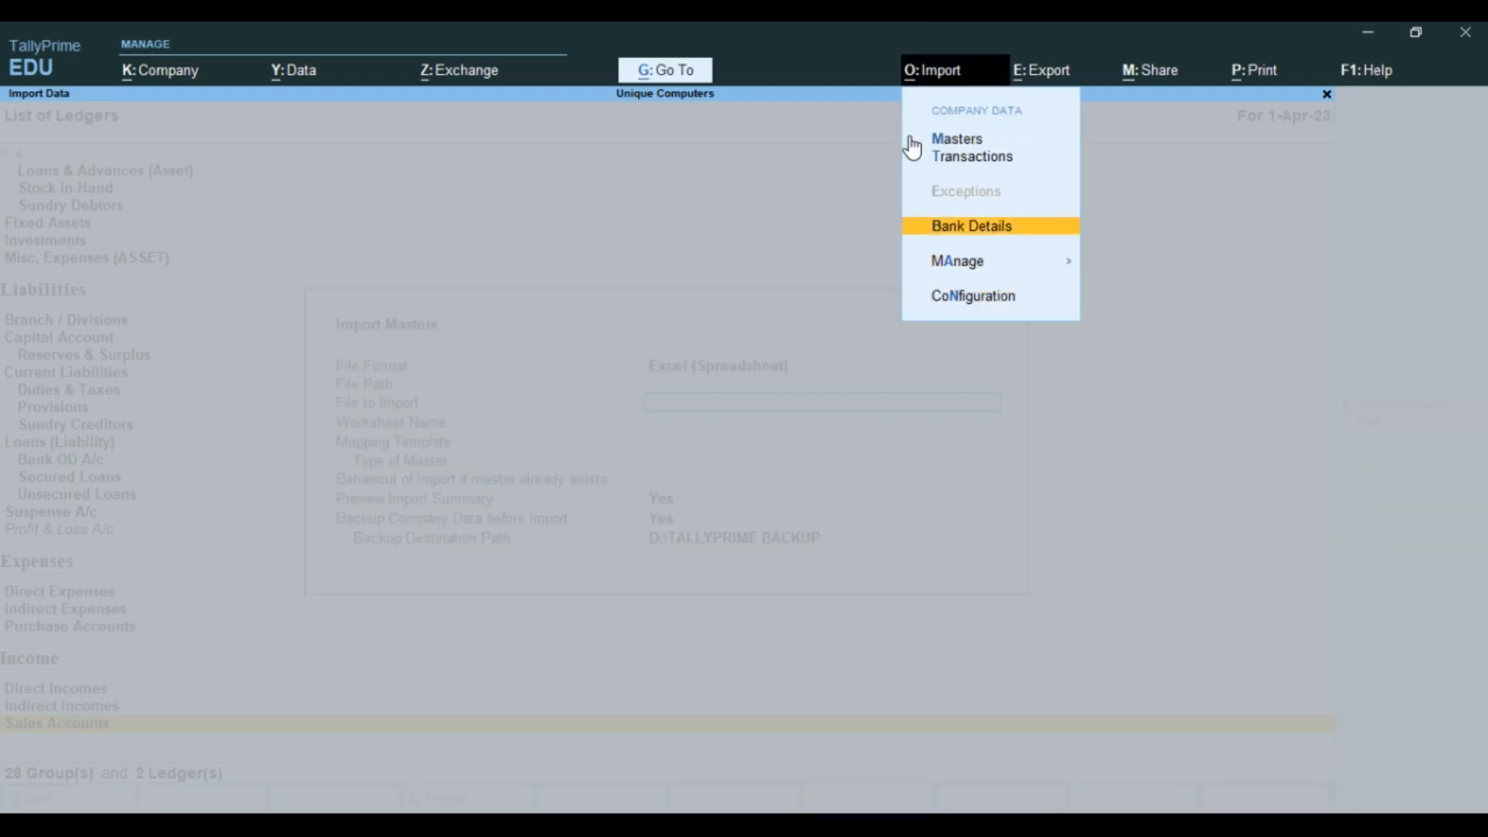
key(Down)
key(Return)
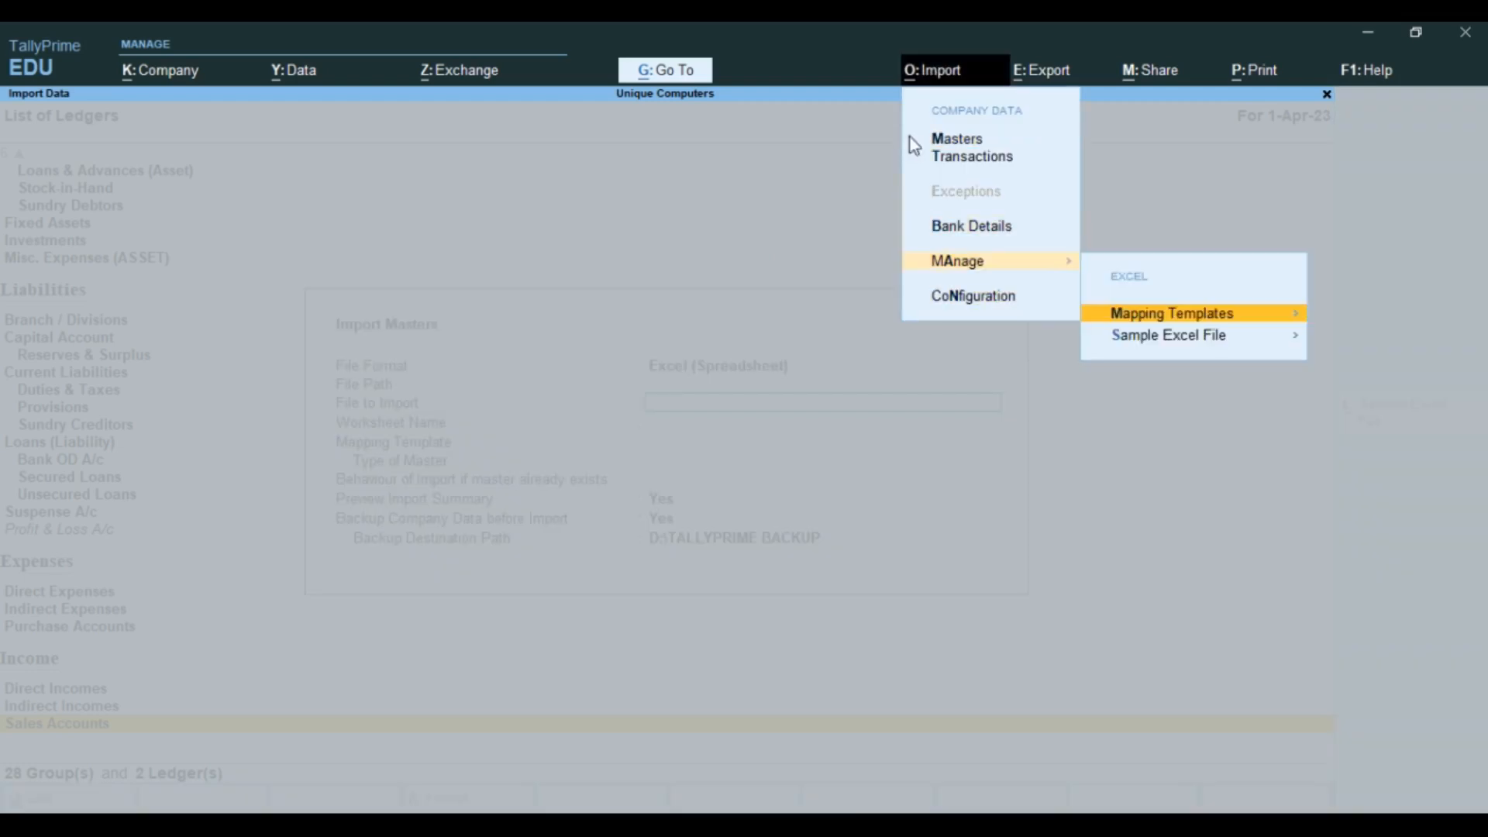
key(Down)
key(Return)
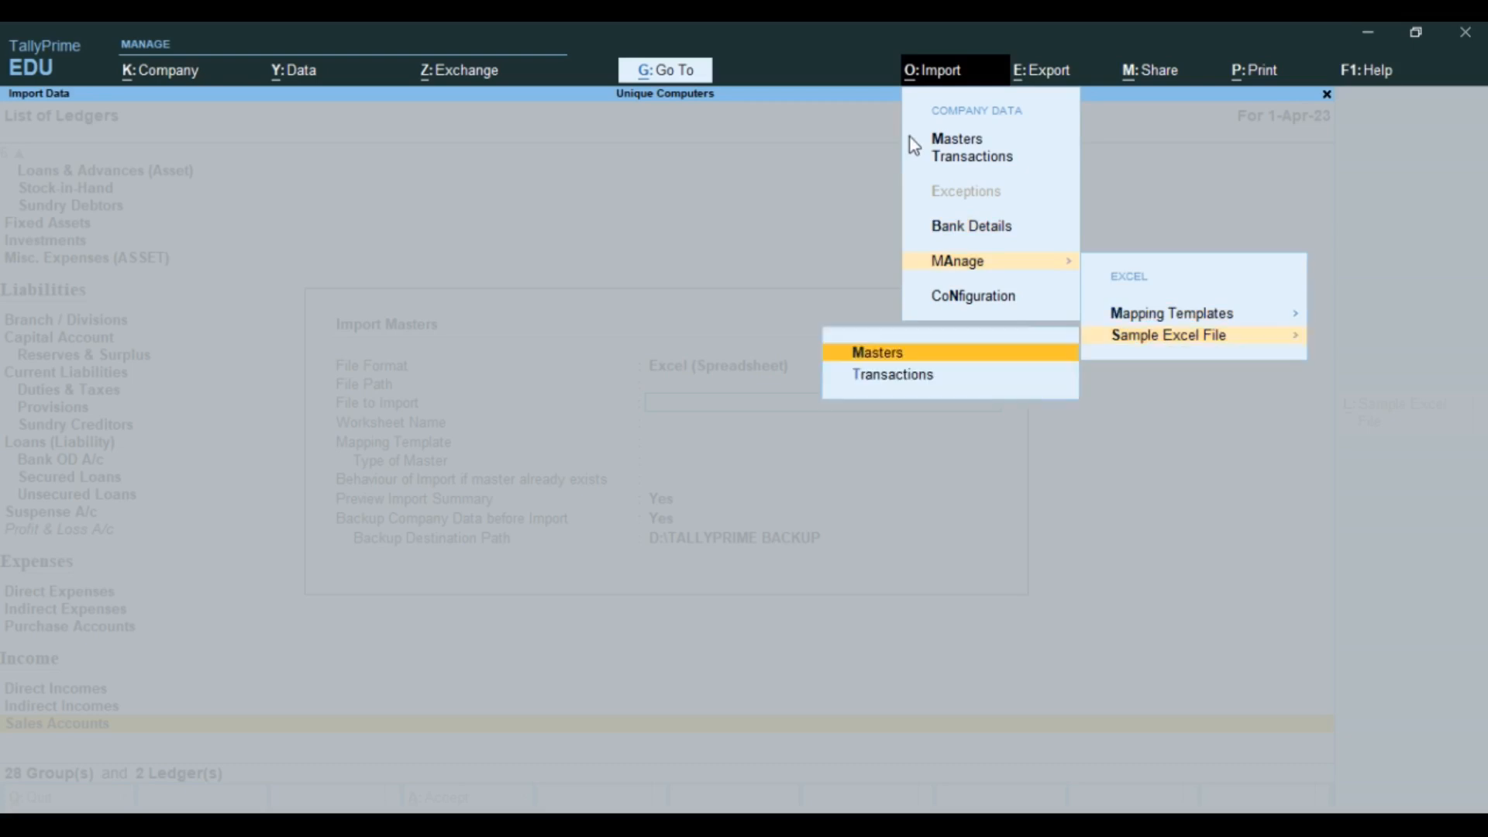
key(Return)
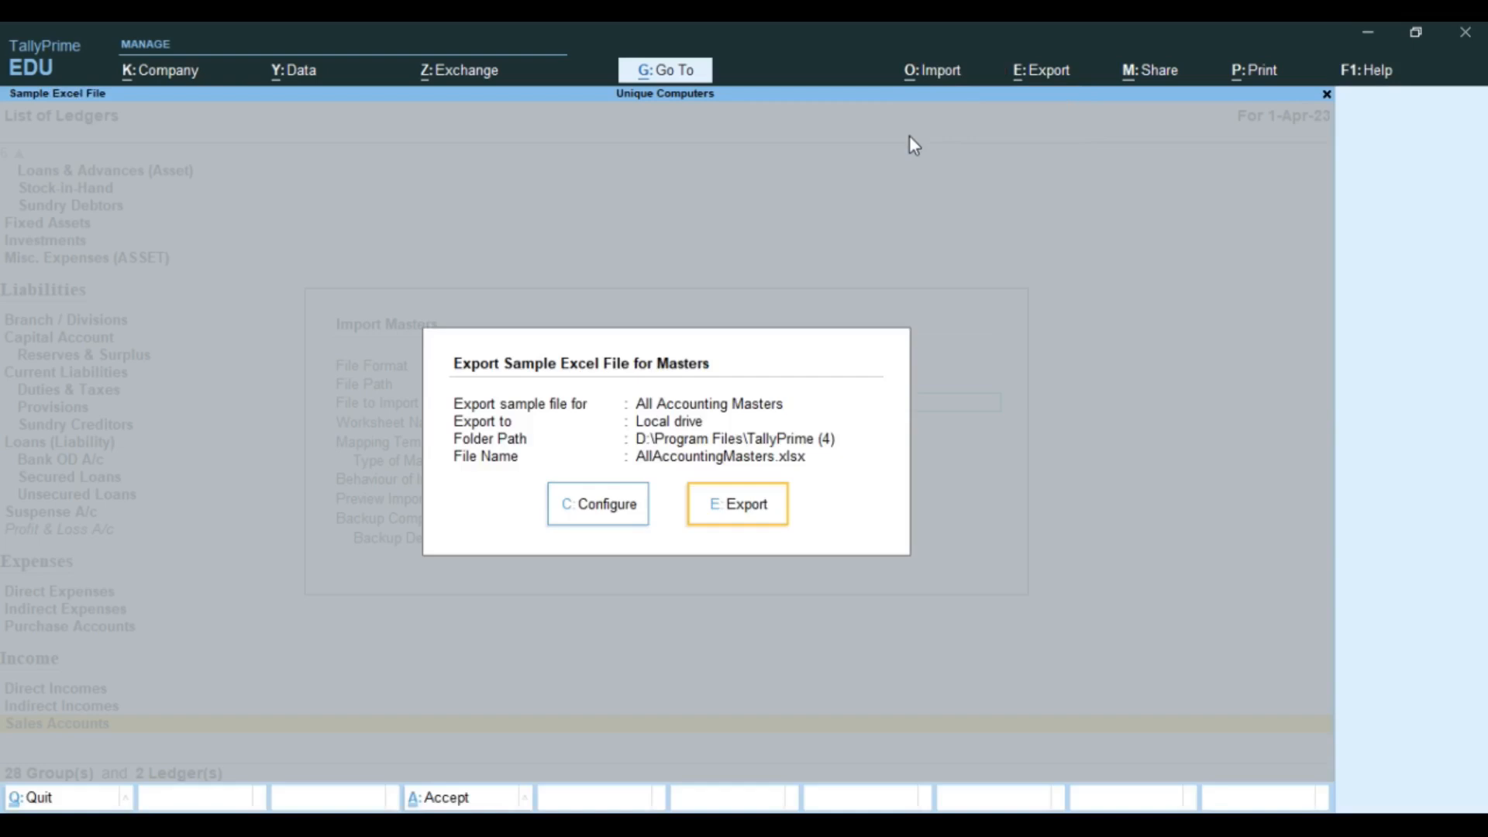
key(Return)
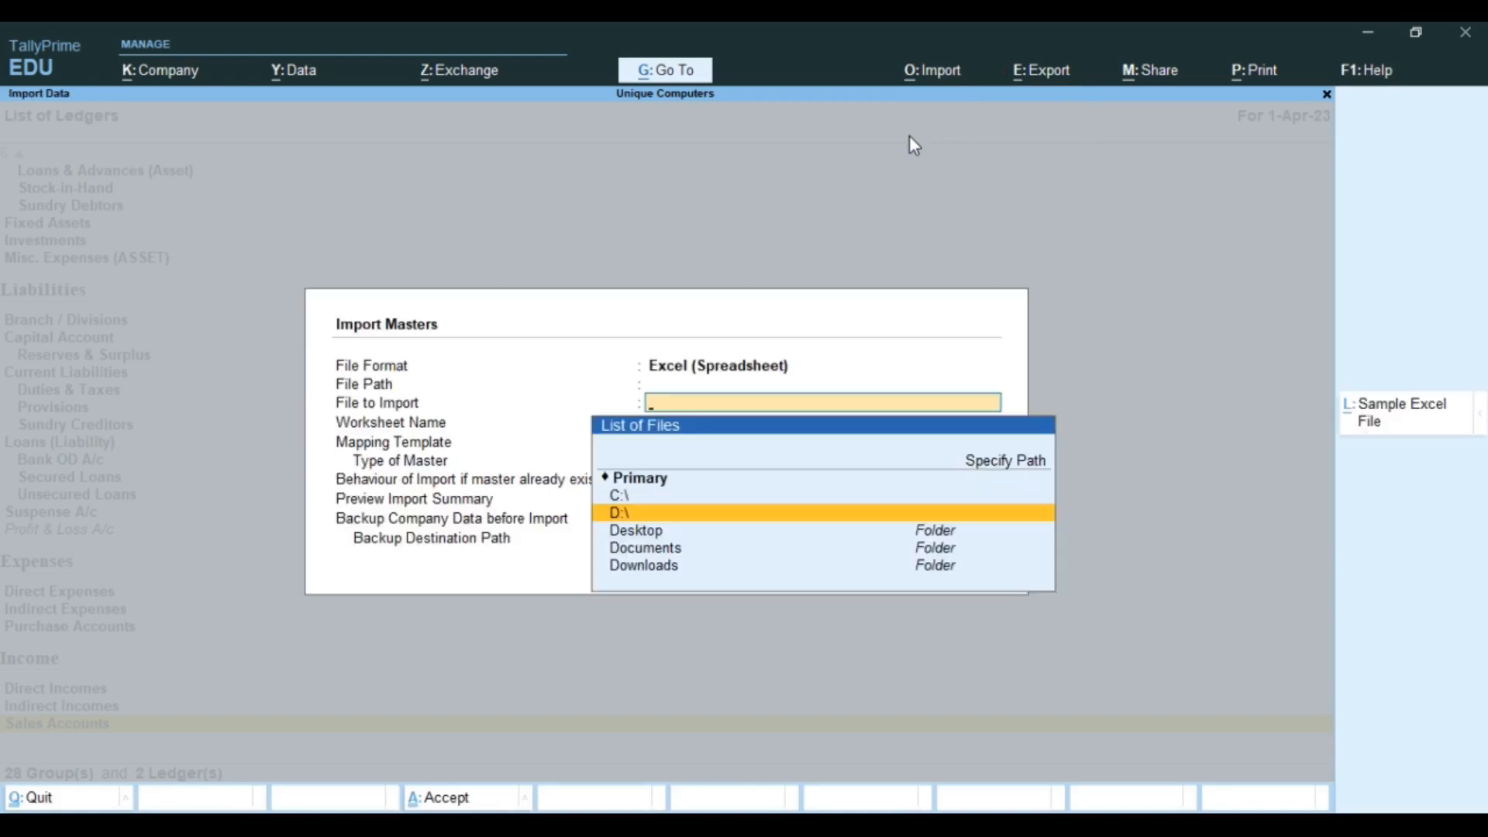
Step: Pick AllAccountingMasters.xlsx from D:\Program Files\TallyPrime (4)
key(Return)
key(Down)
key(Down)
key(Down)
key(Down)
key(Down)
key(Down)
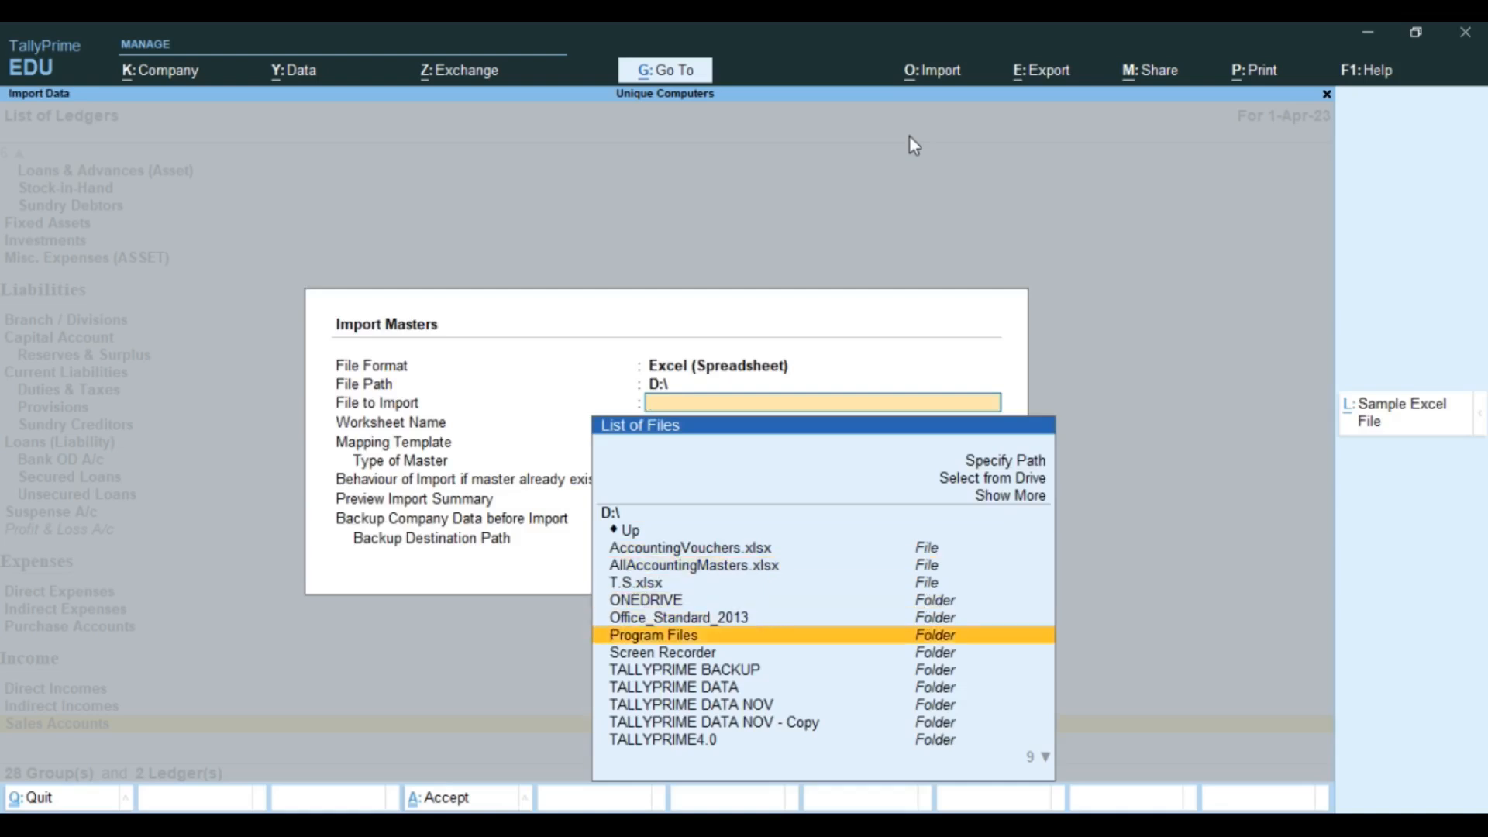
key(Up)
key(Return)
key(Down)
key(Down)
key(Return)
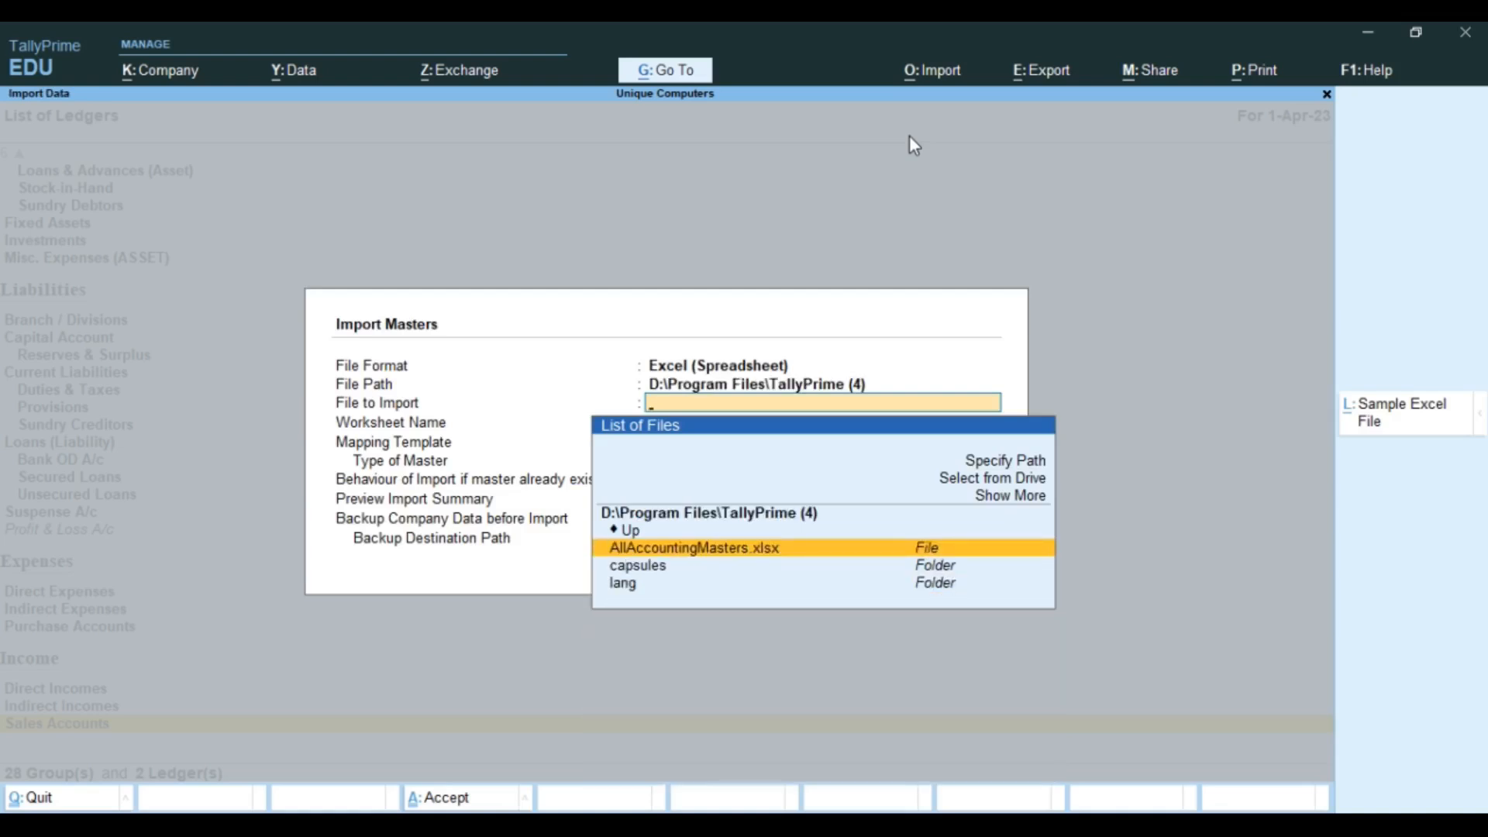
key(Down)
key(Up)
key(Return)
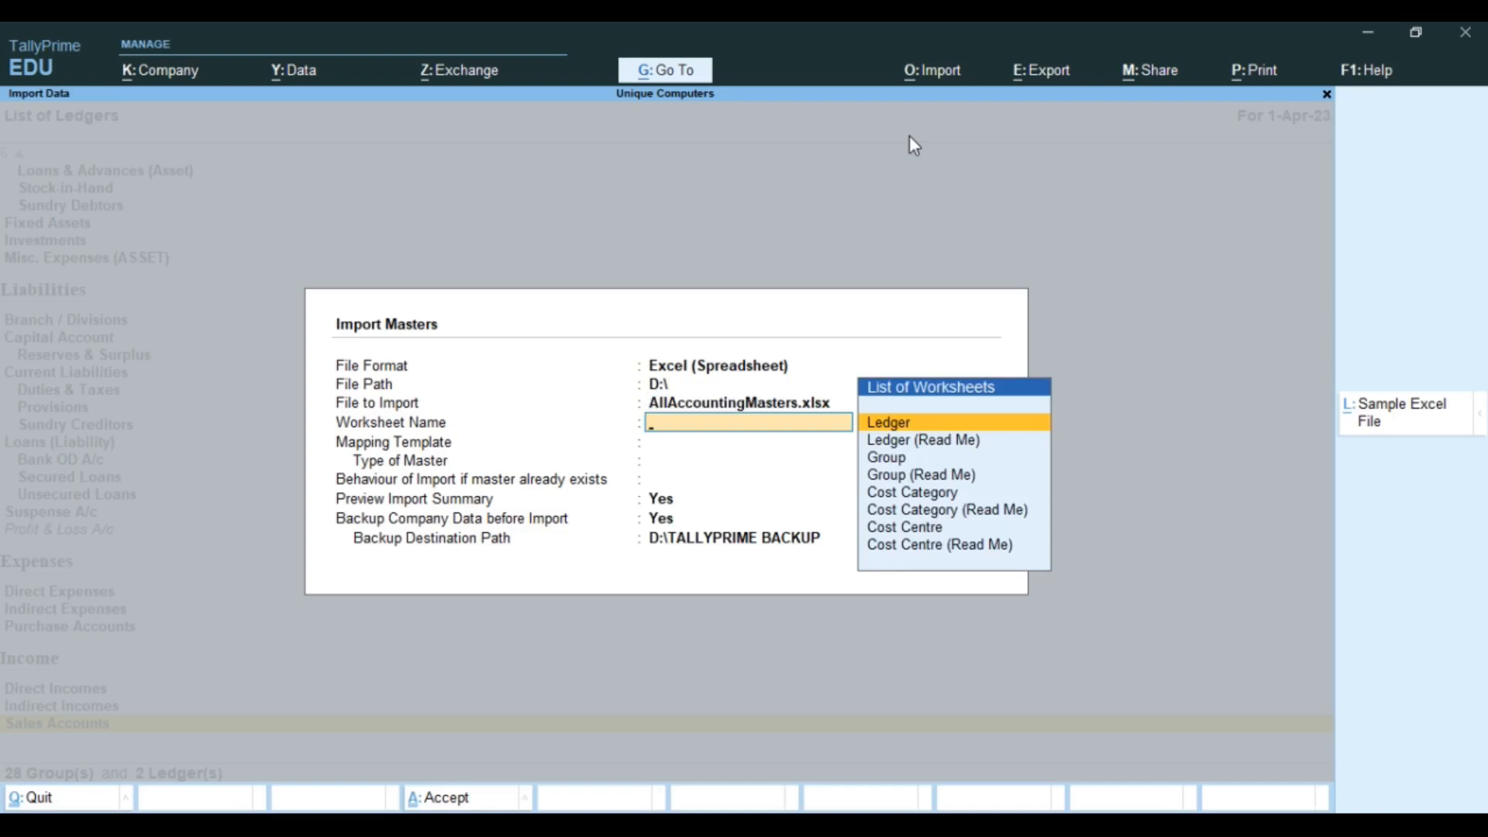
Step: Select the Ledger worksheet, Default Template mapping and Ledger master type
key(Return)
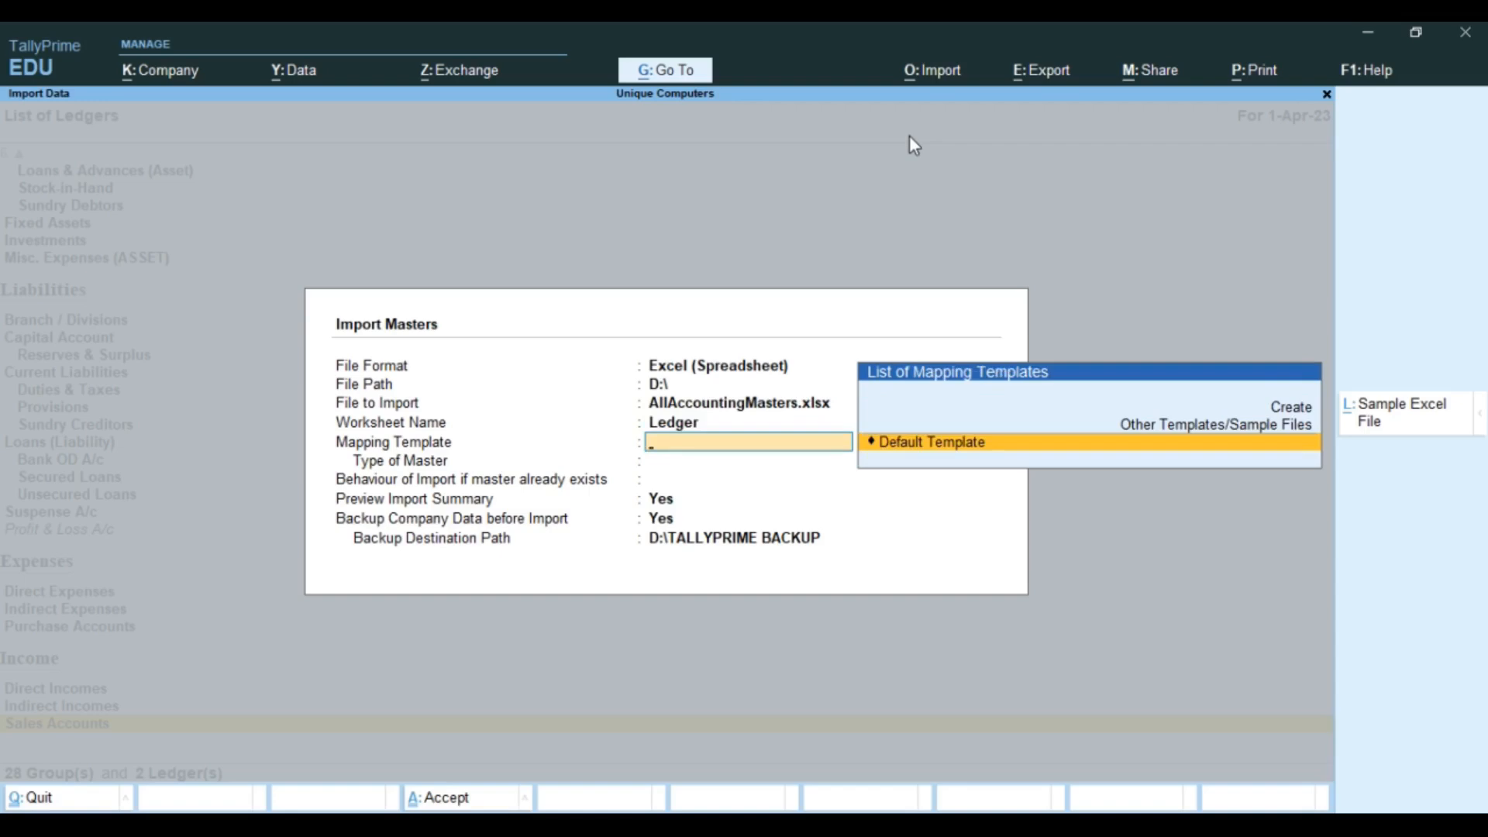
key(Return)
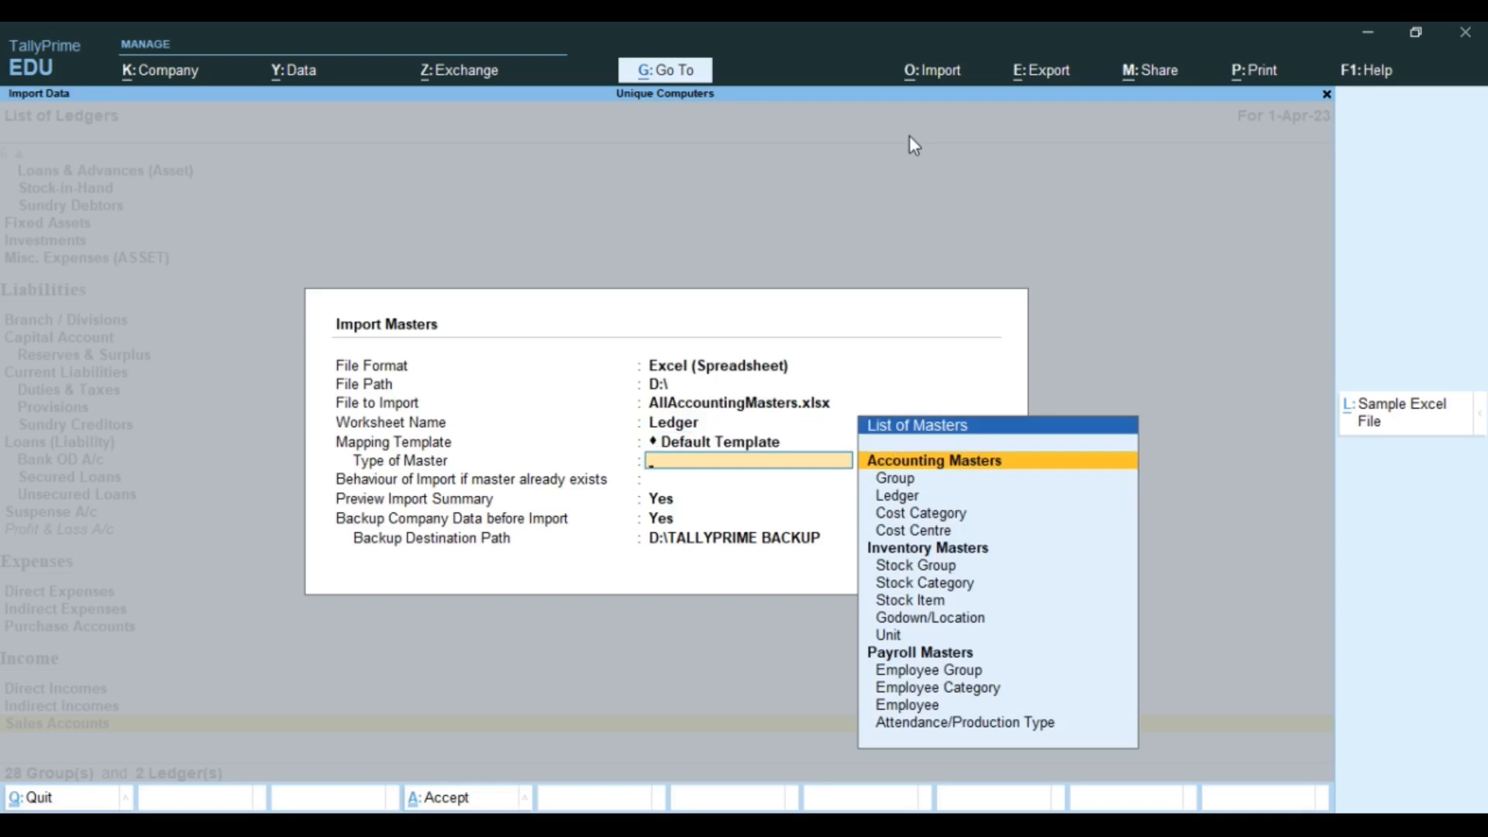
key(Down)
key(Down)
key(Return)
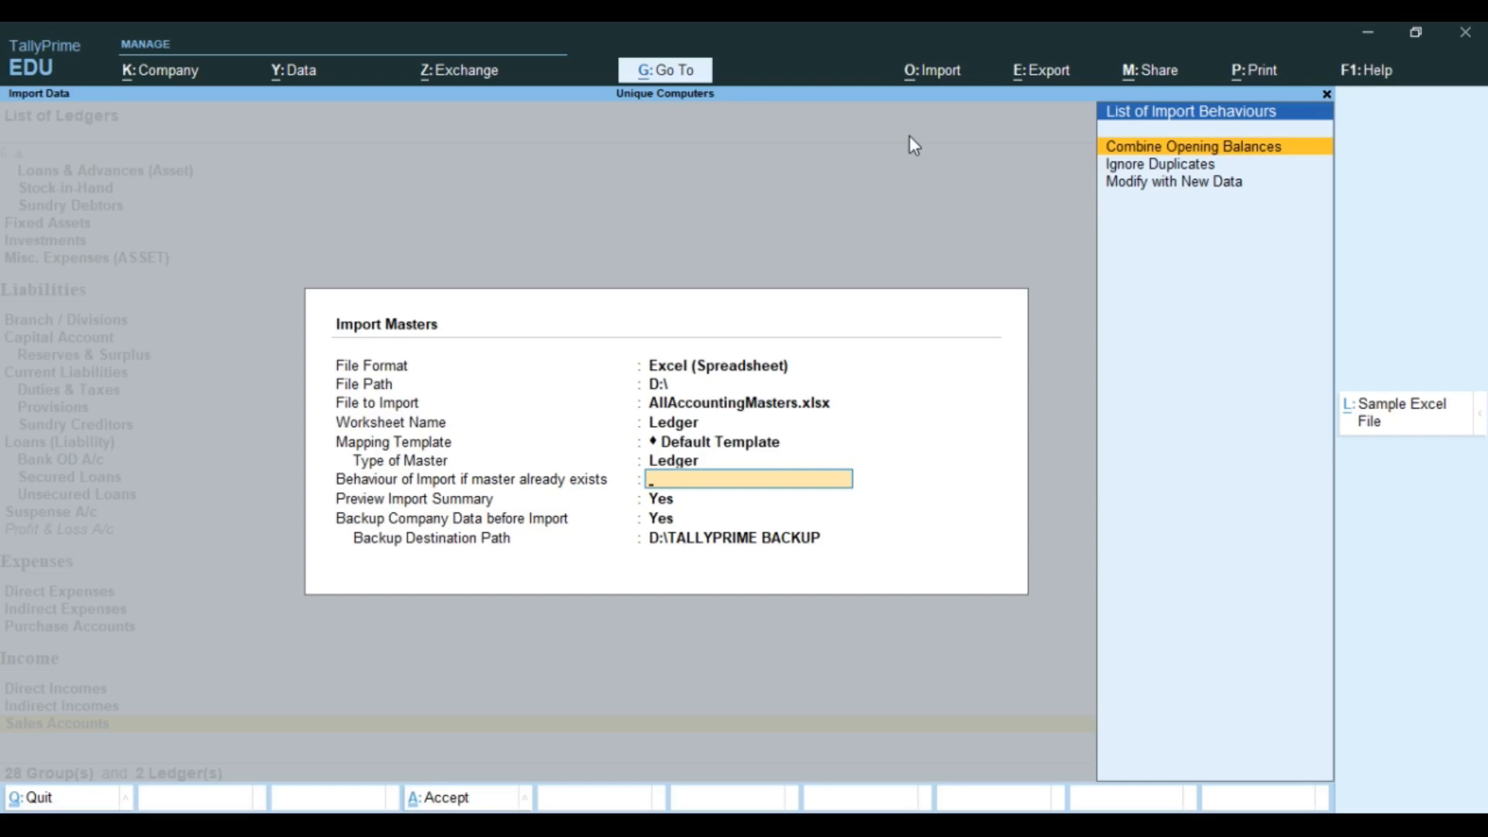
Step: Set import behaviour to Modify with New Data, keeping Preview and Backup at Yes
key(Down)
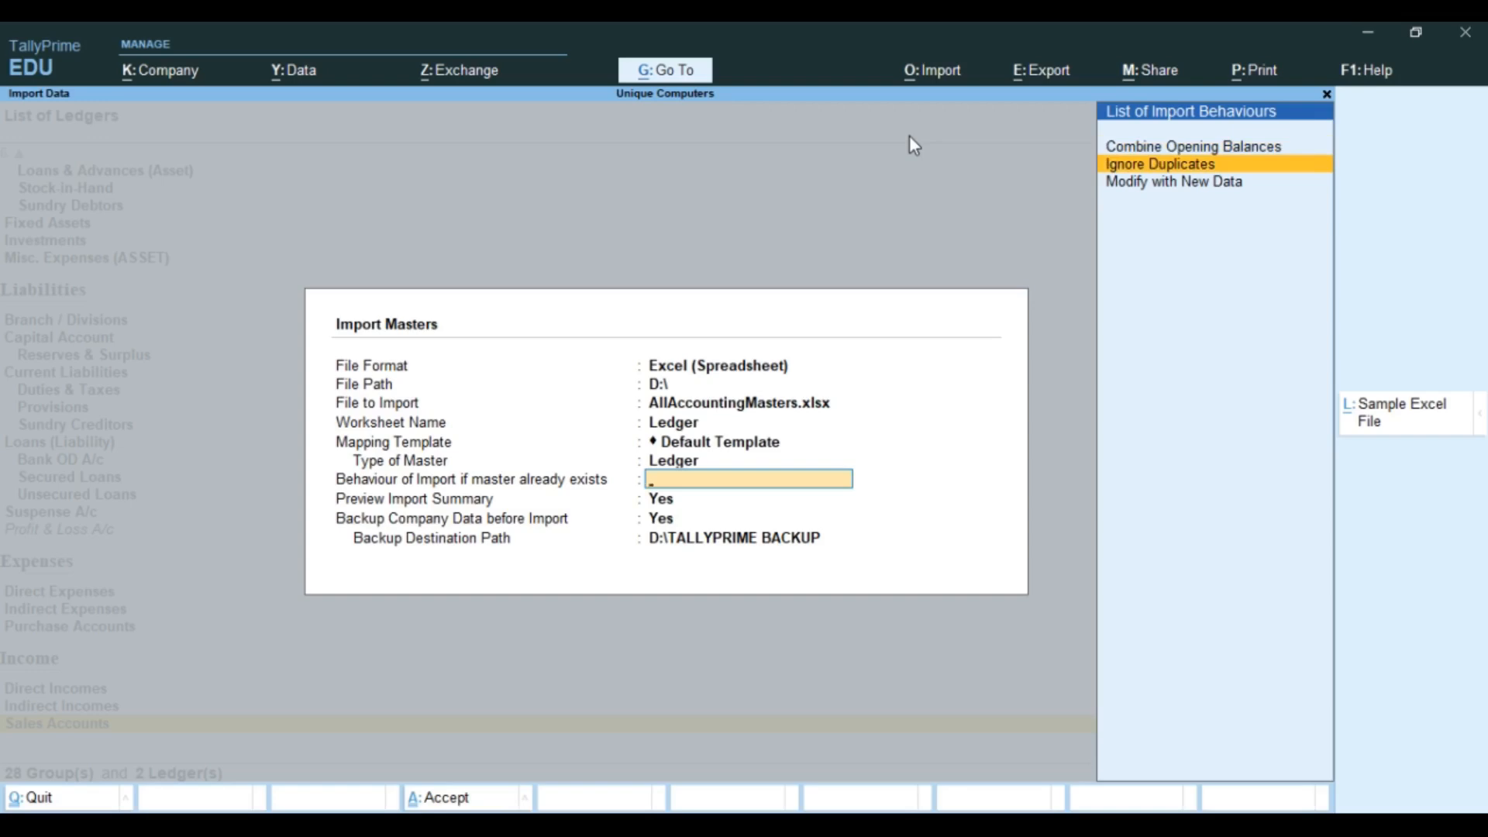
key(Down)
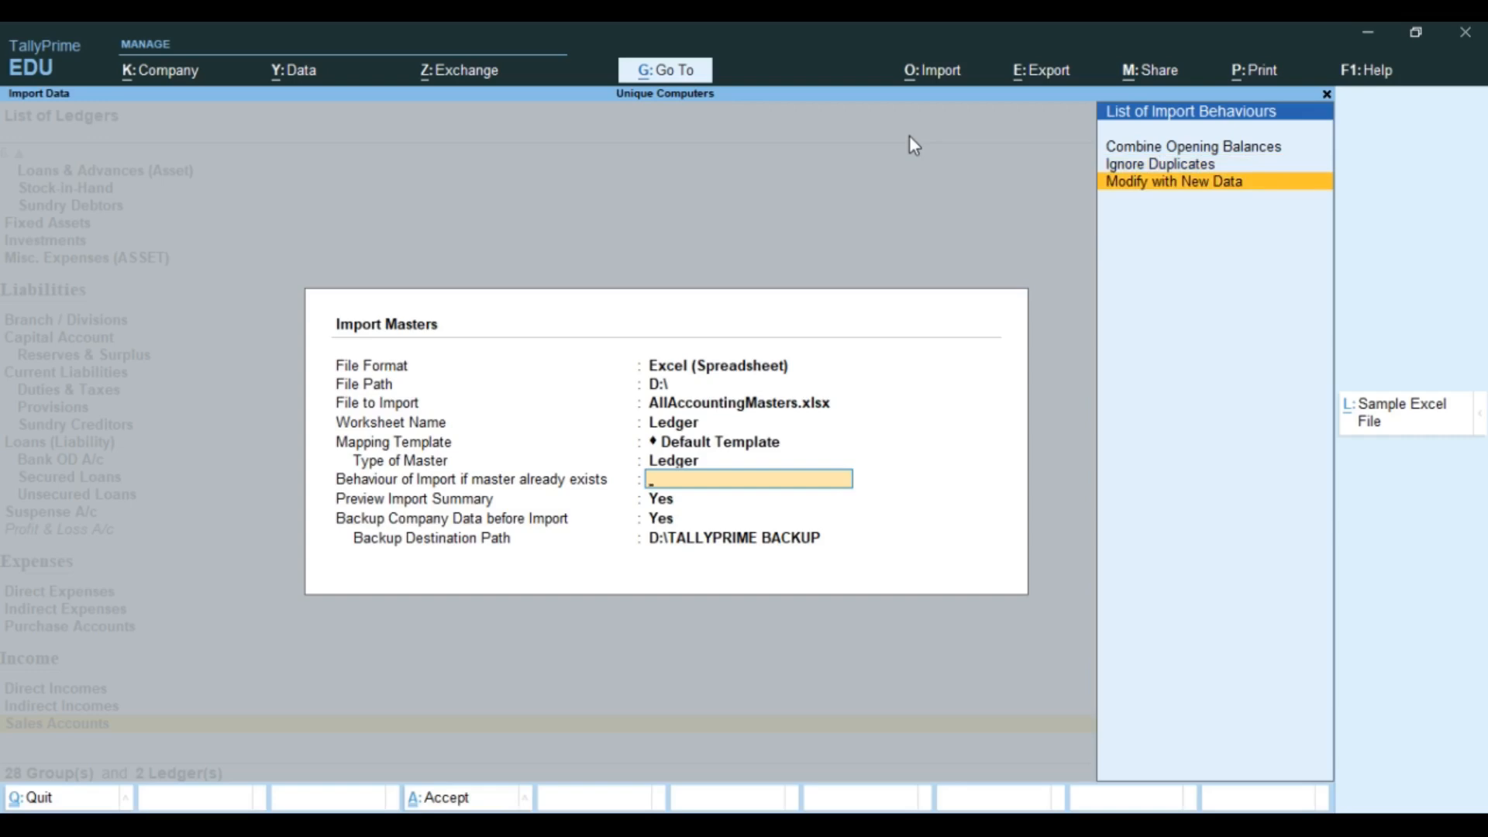
key(Return)
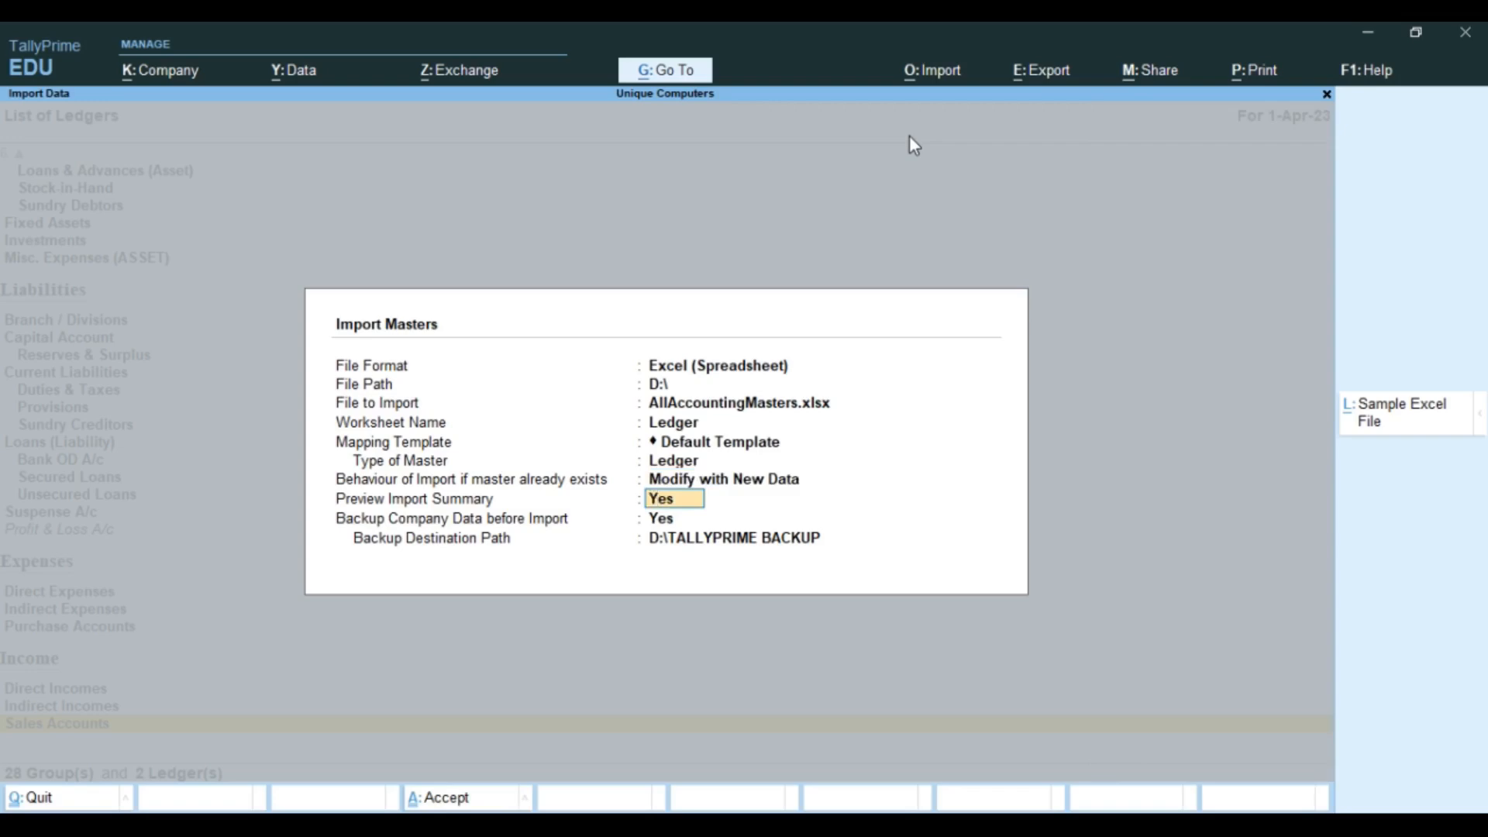
key(Return)
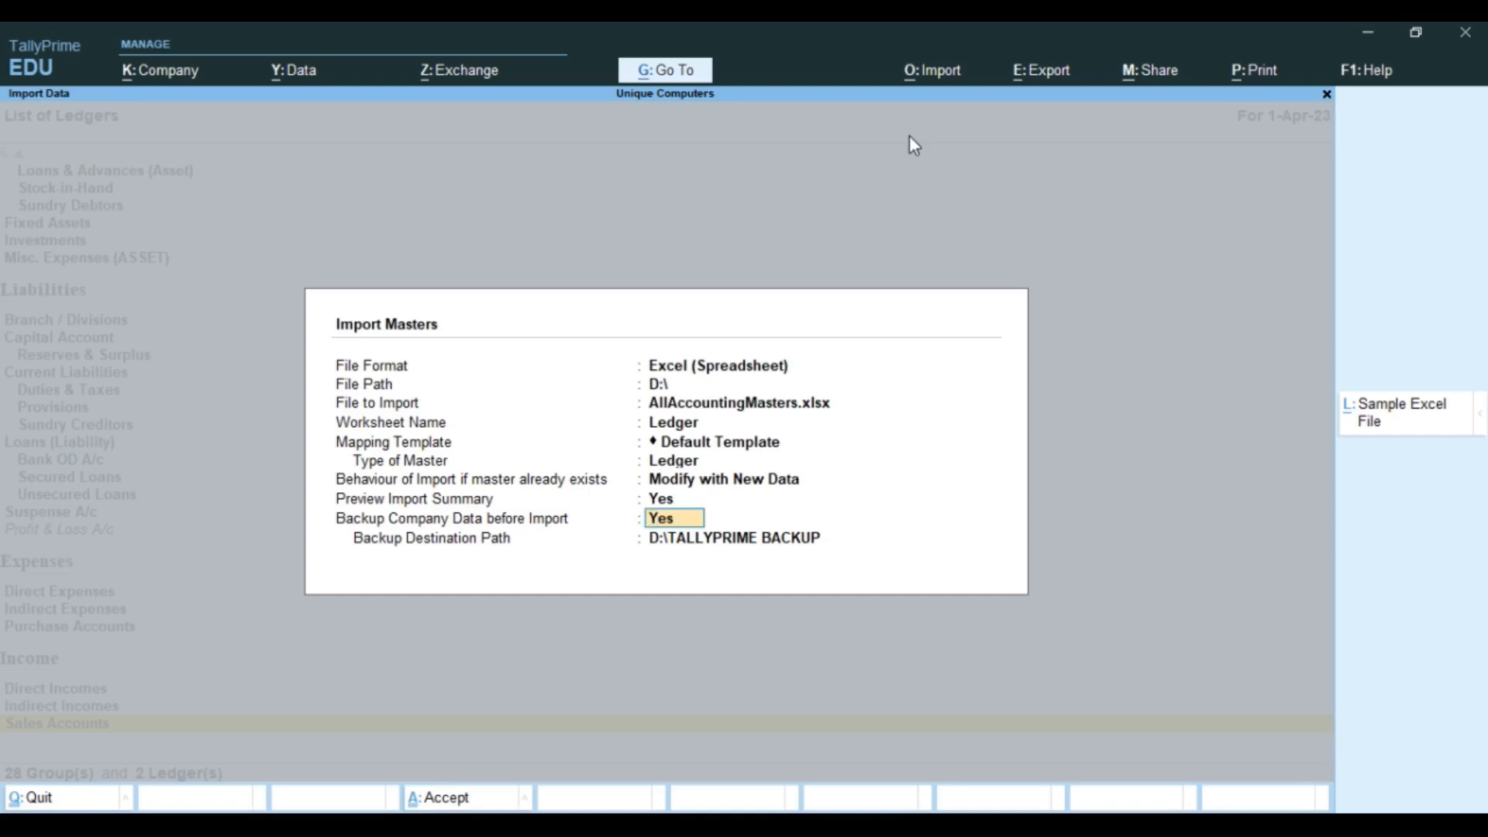
key(Return)
key(Return)
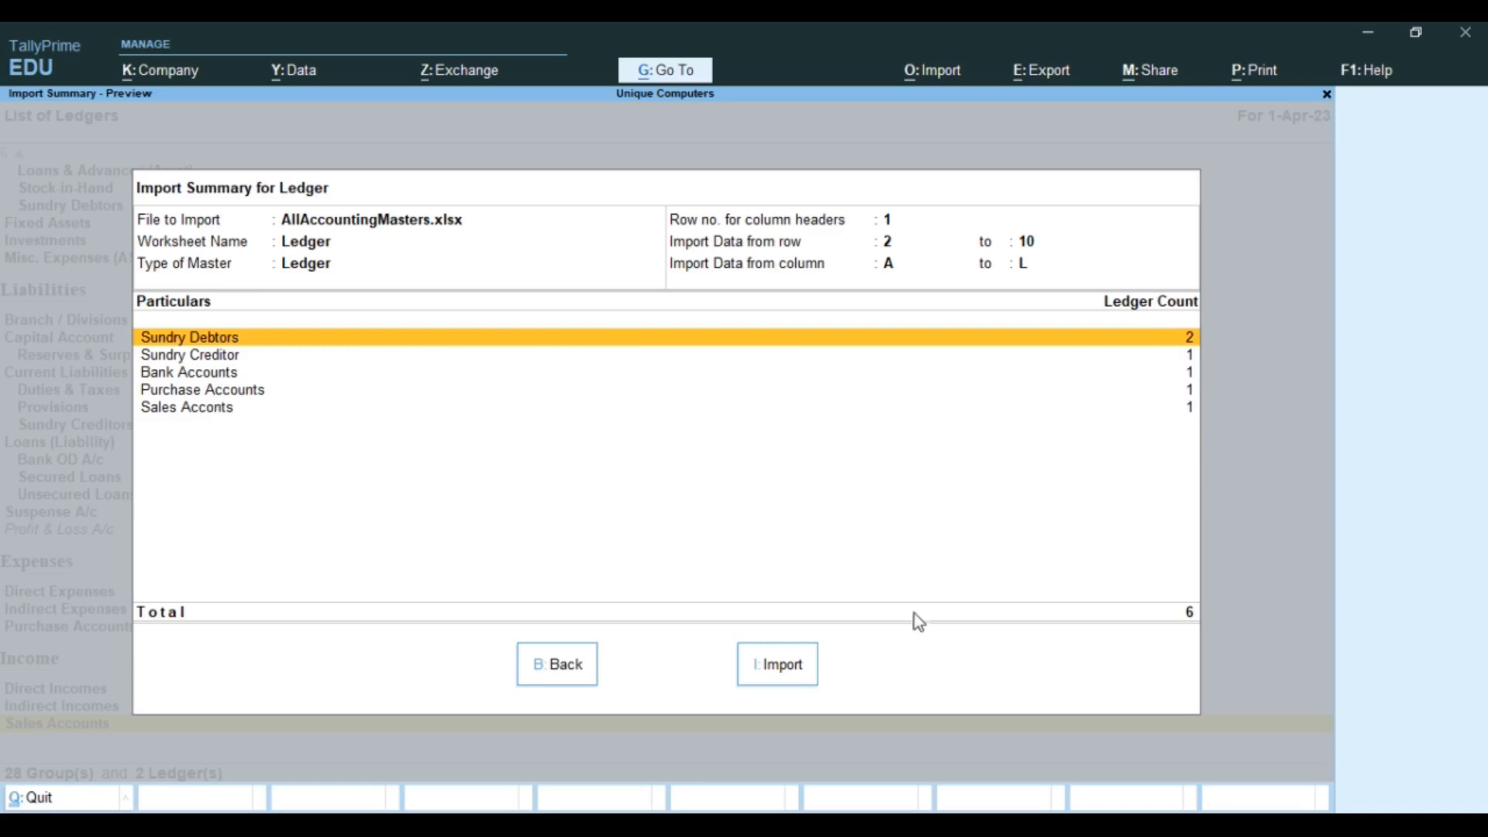
Step: Run the ledger import and inspect the missing 'Sundry Creditor' group error in the log
click(769, 667)
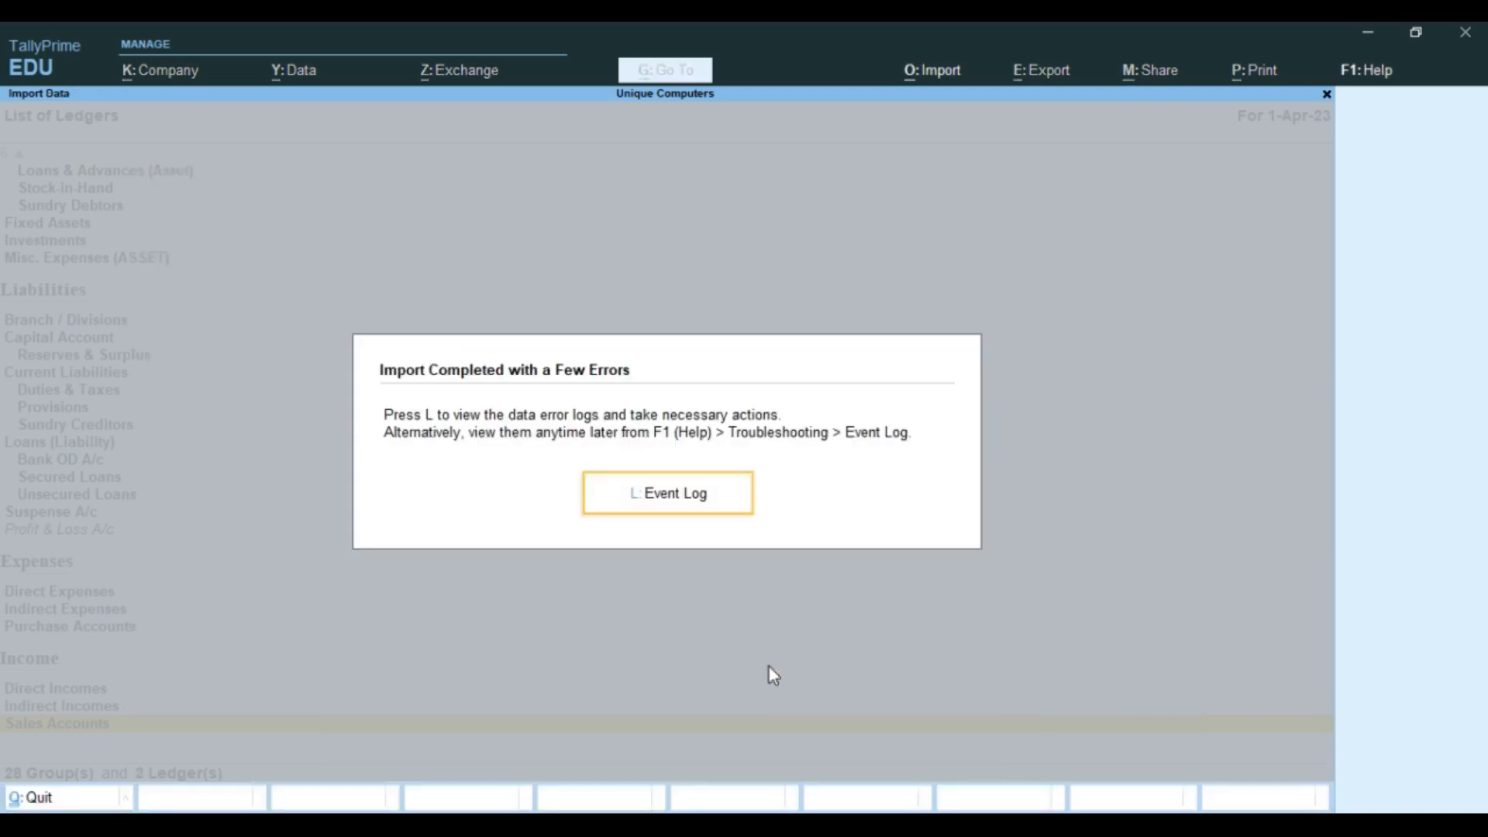
key(l)
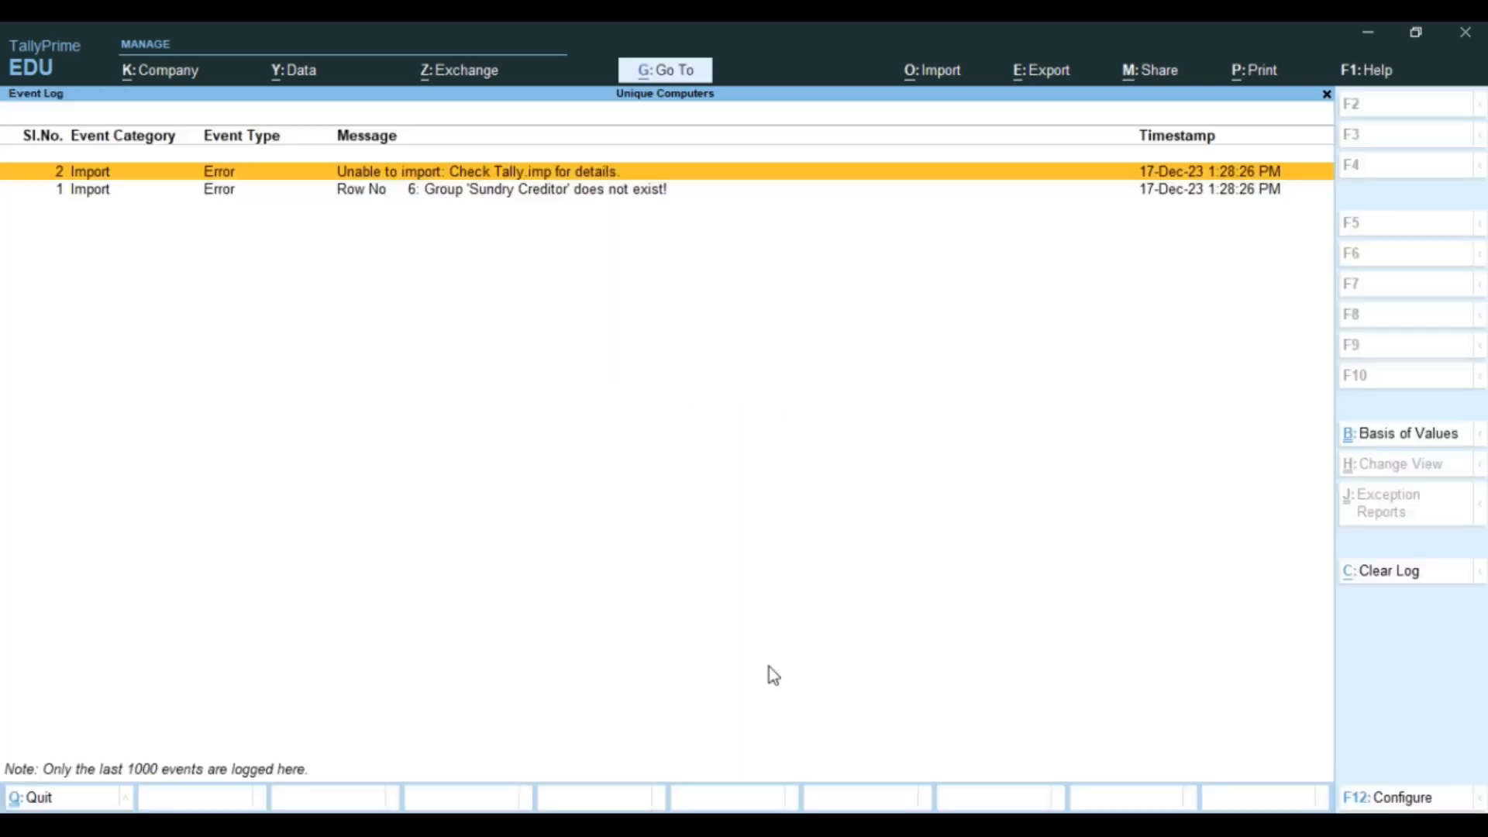
key(Down)
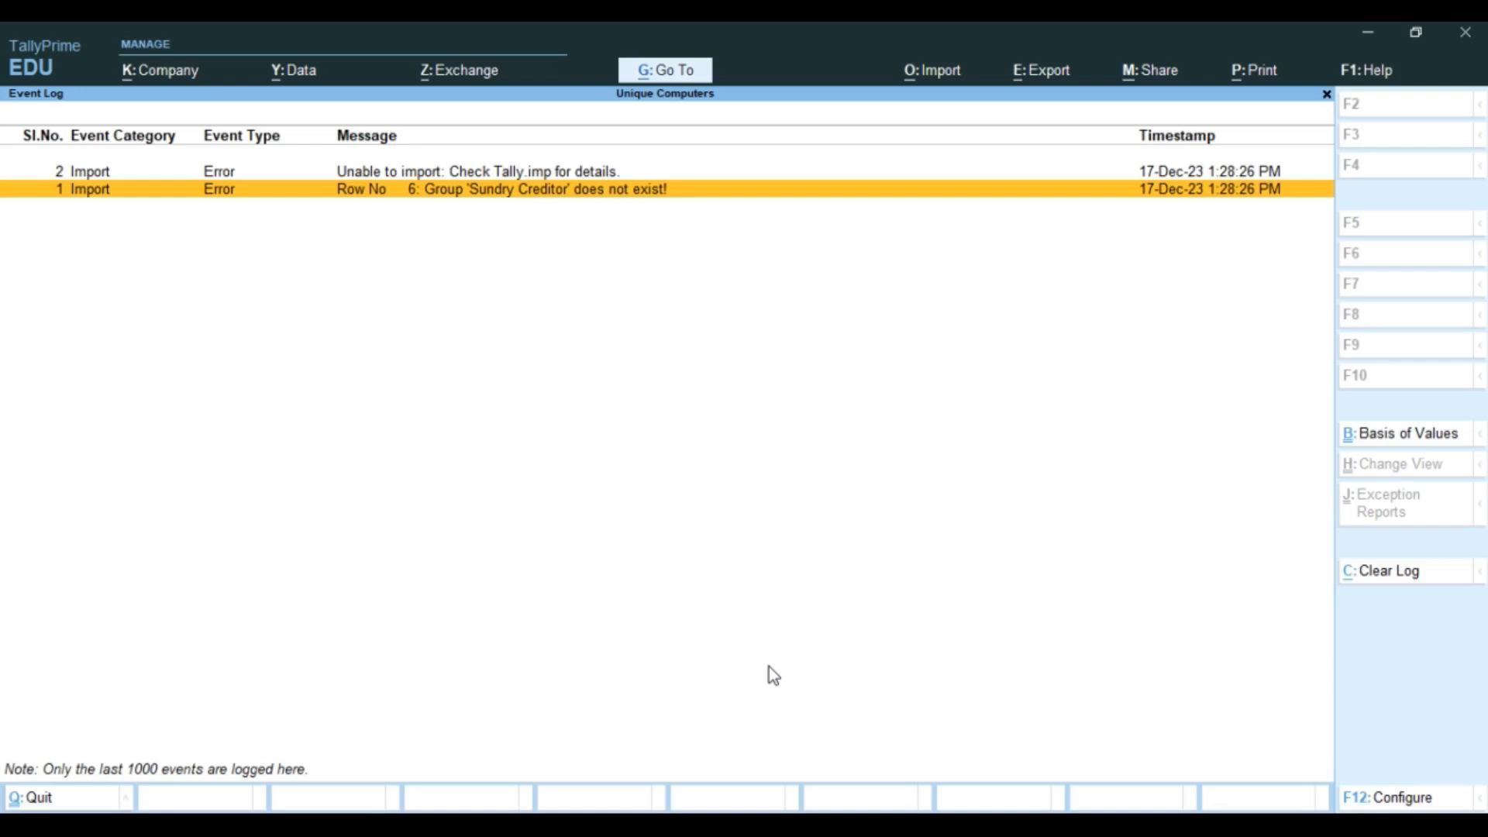
key(Escape)
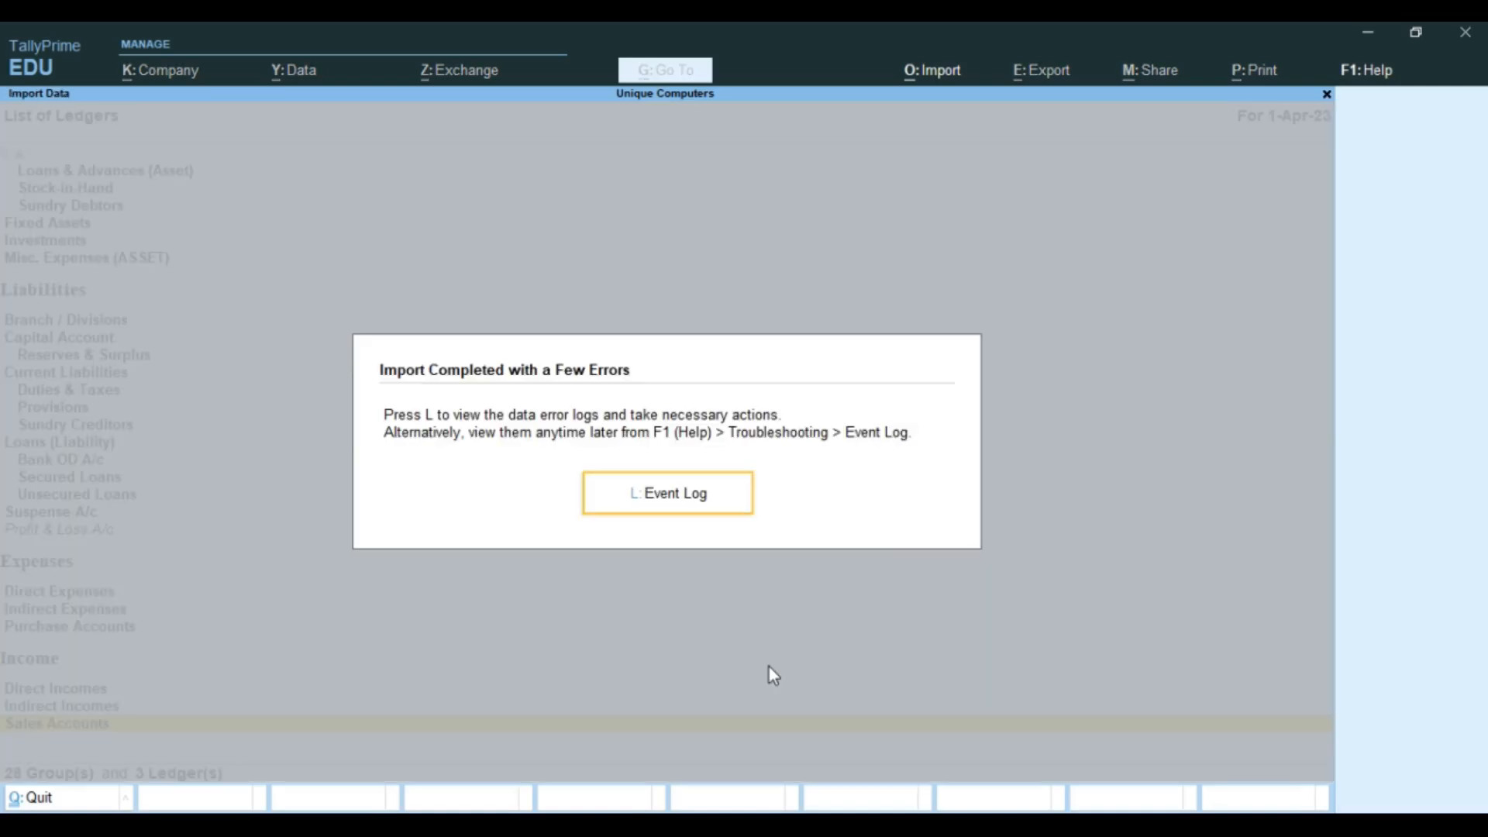
key(Escape)
key(Down)
key(Down)
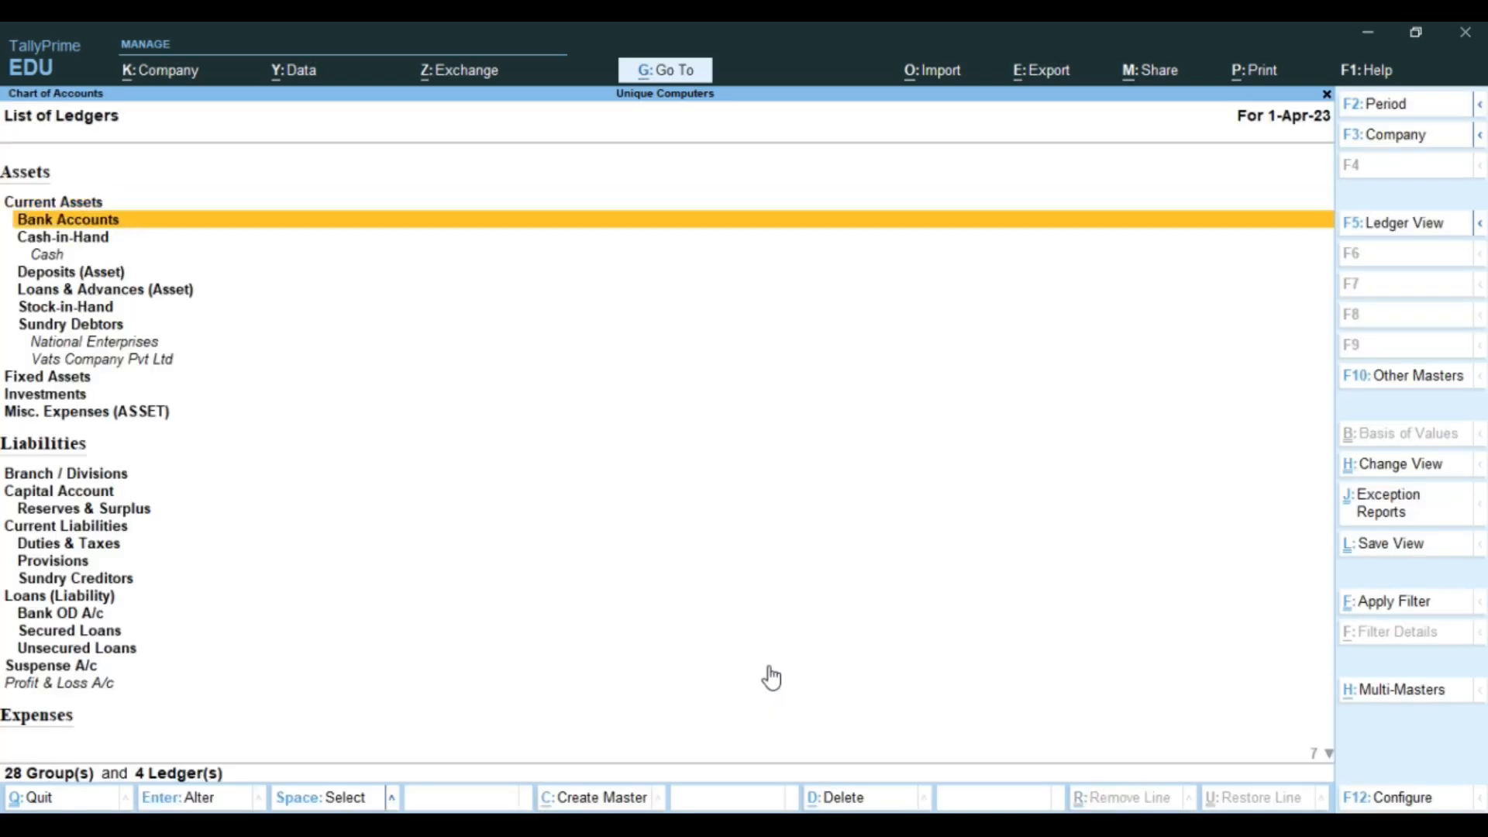
Step: Browse the imported ledgers (Cash, National Enterprises, Vats Company Pvt Ltd), then open Windows Search
key(Down)
key(Down)
key(Down)
key(Down)
key(Down)
key(Down)
key(Down)
key(Down)
key(Down)
key(Down)
key(Down)
key(Down)
key(Down)
key(Down)
key(Down)
key(Down)
key(Down)
key(Down)
key(Down)
key(Down)
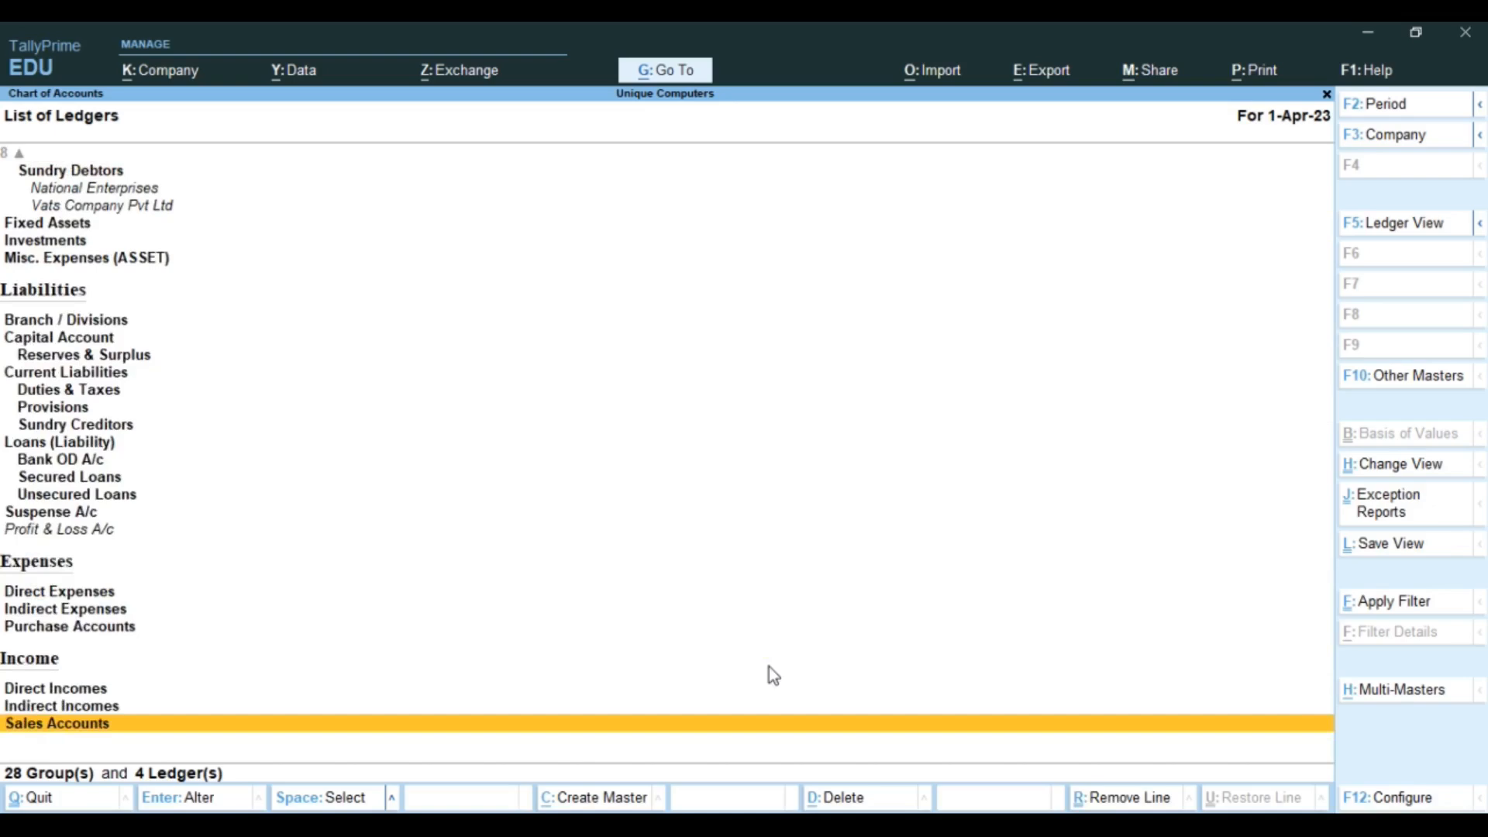
key(Up)
key(Up)
key(Up)
key(Up)
key(Up)
key(Up)
key(Up)
key(Up)
key(Up)
key(Up)
key(Up)
key(Up)
key(Up)
key(Up)
key(Up)
key(Up)
key(Up)
key(Up)
key(Up)
key(Up)
key(Up)
key(Down)
key(Down)
key(Down)
key(Down)
key(Down)
key(Down)
key(Down)
key(Down)
key(Up)
key(Up)
key(Up)
key(Up)
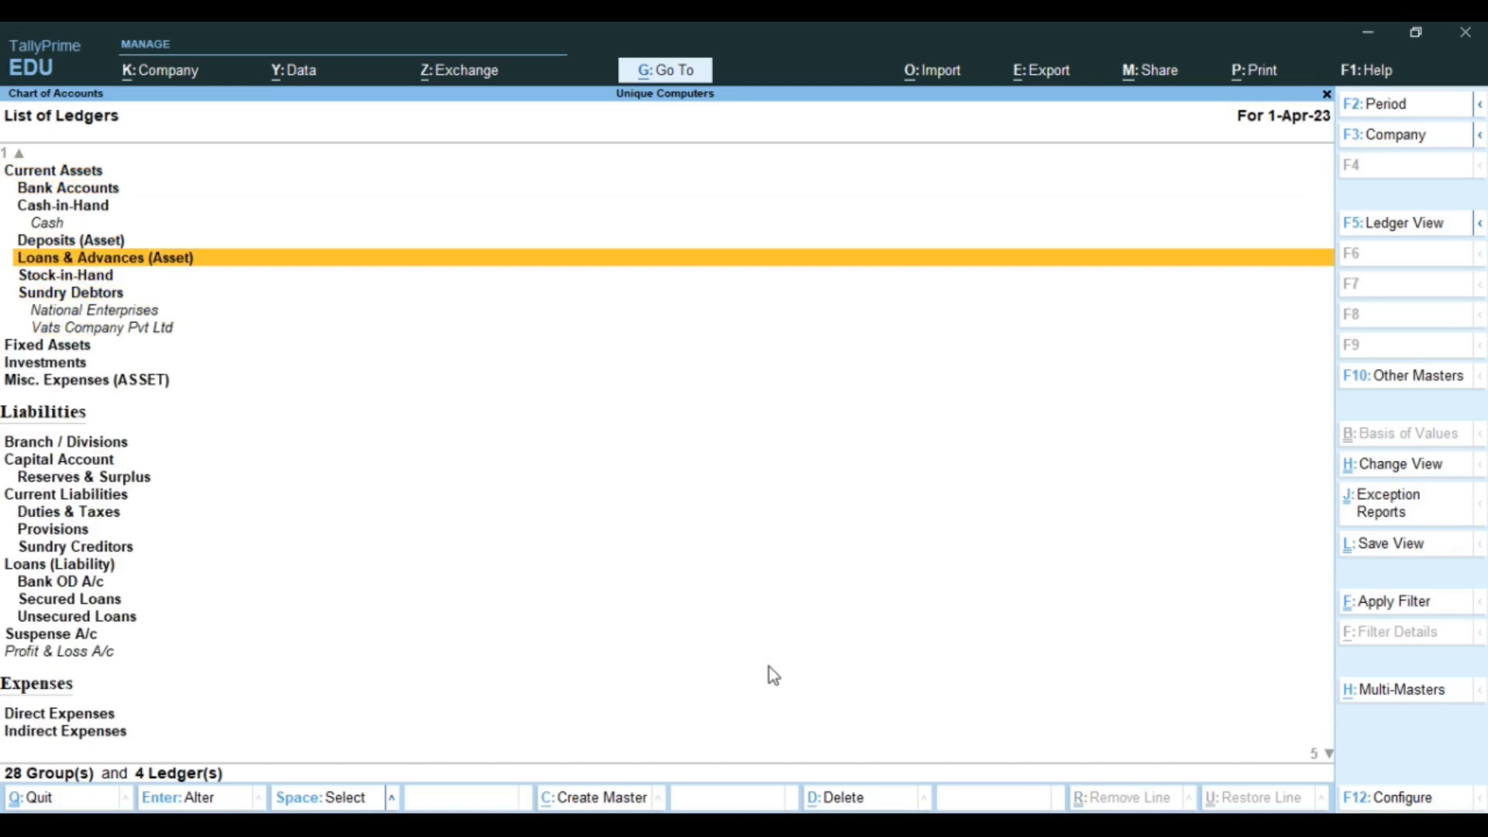
key(Return)
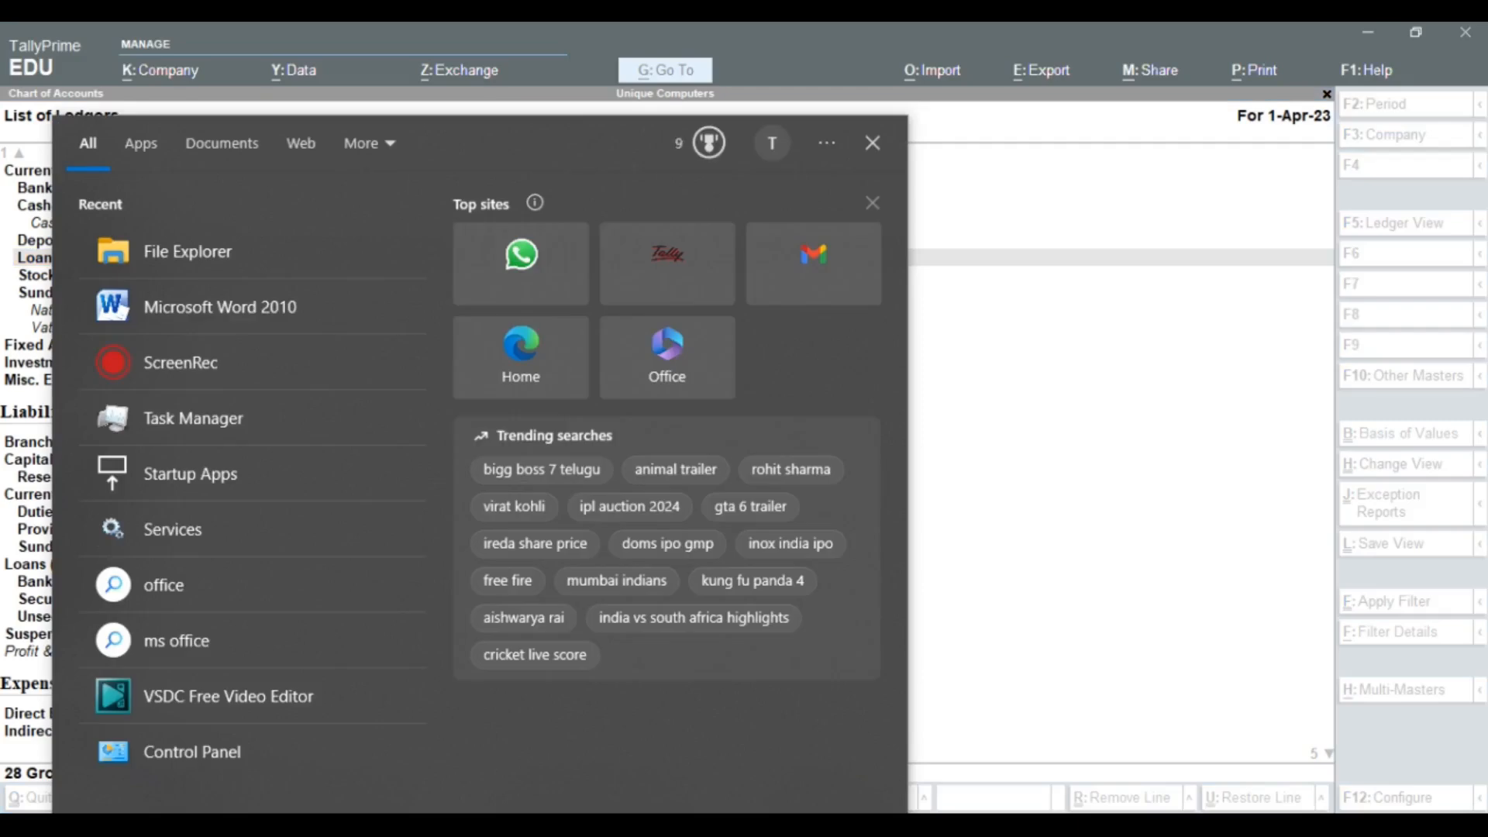
Step: Reopen AllAccountingMasters, restore B6 to 'Sundry Creditors', save and close Excel
text(ex)
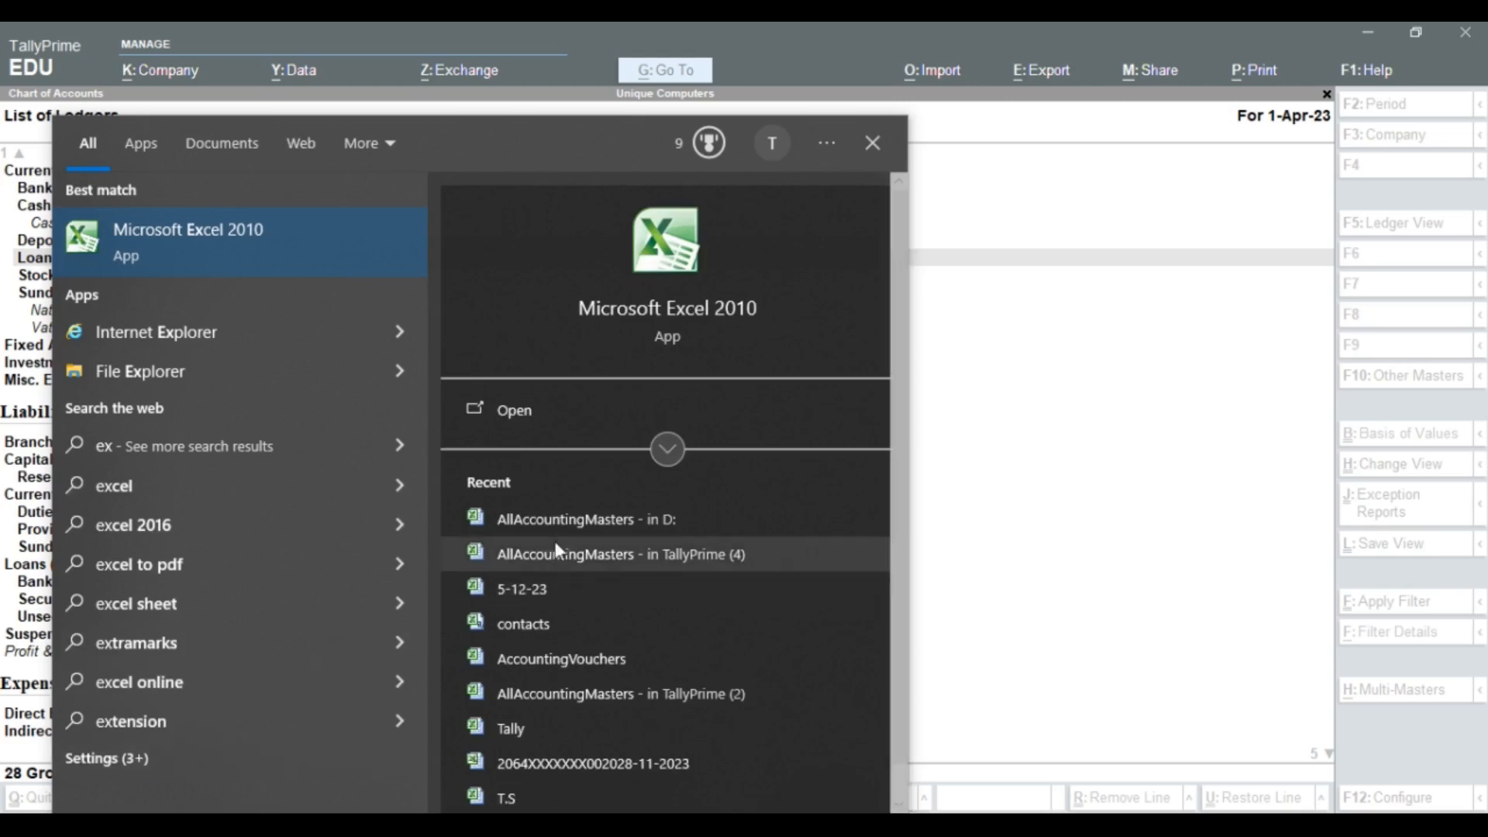
click(584, 515)
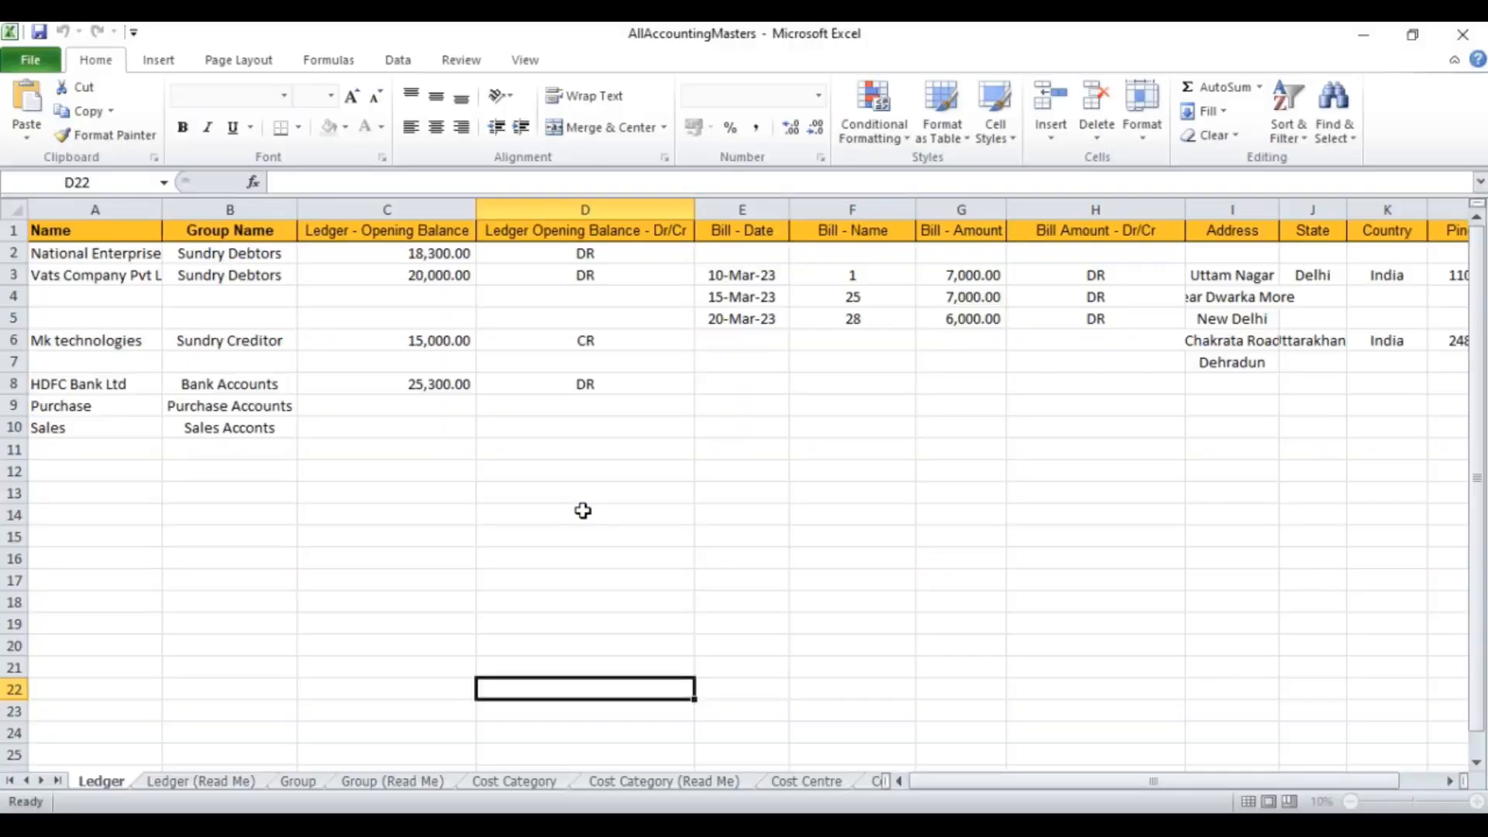
double_click(287, 339)
text(s)
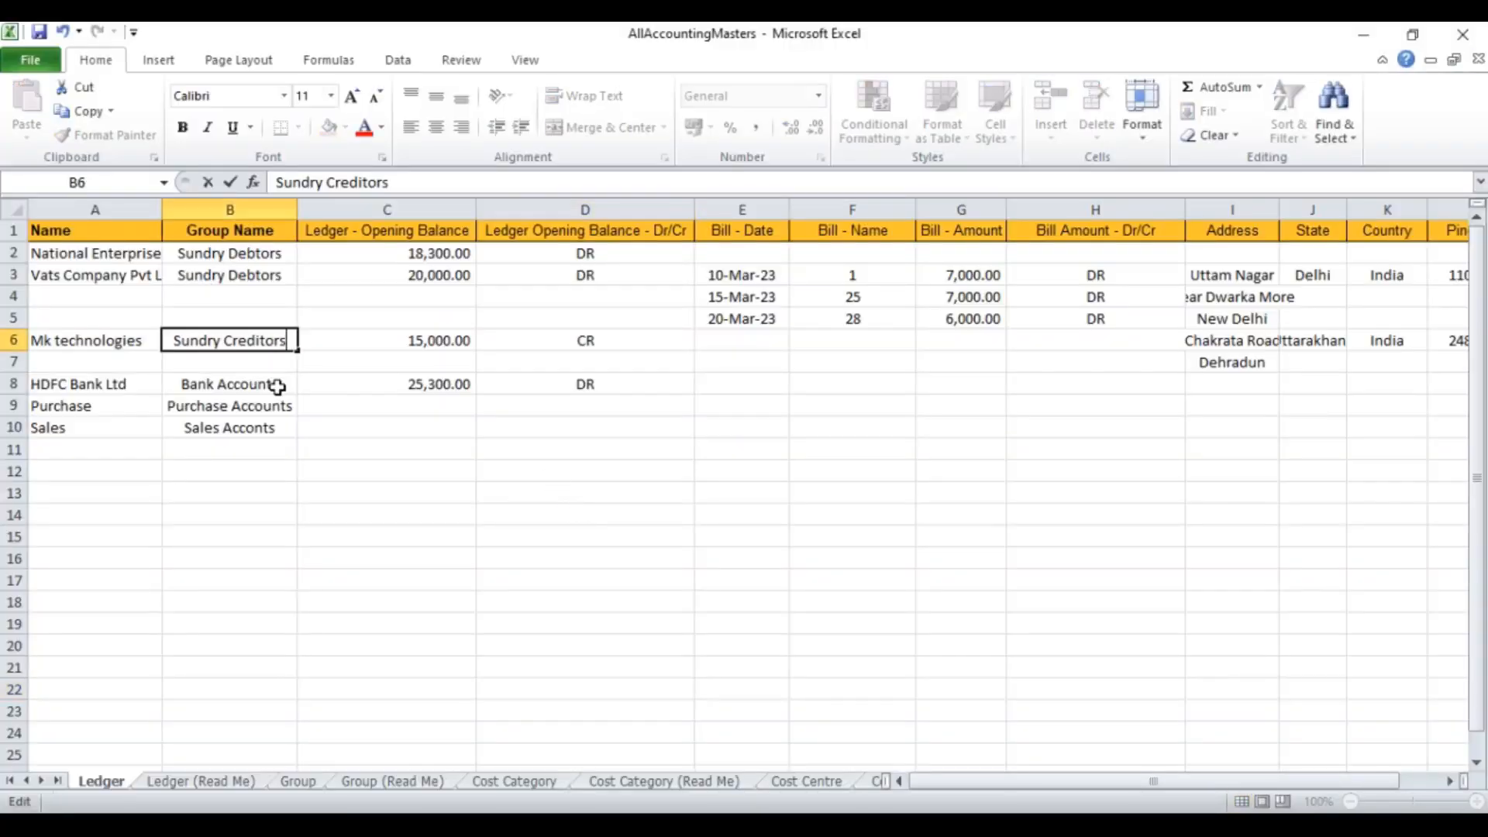
click(37, 34)
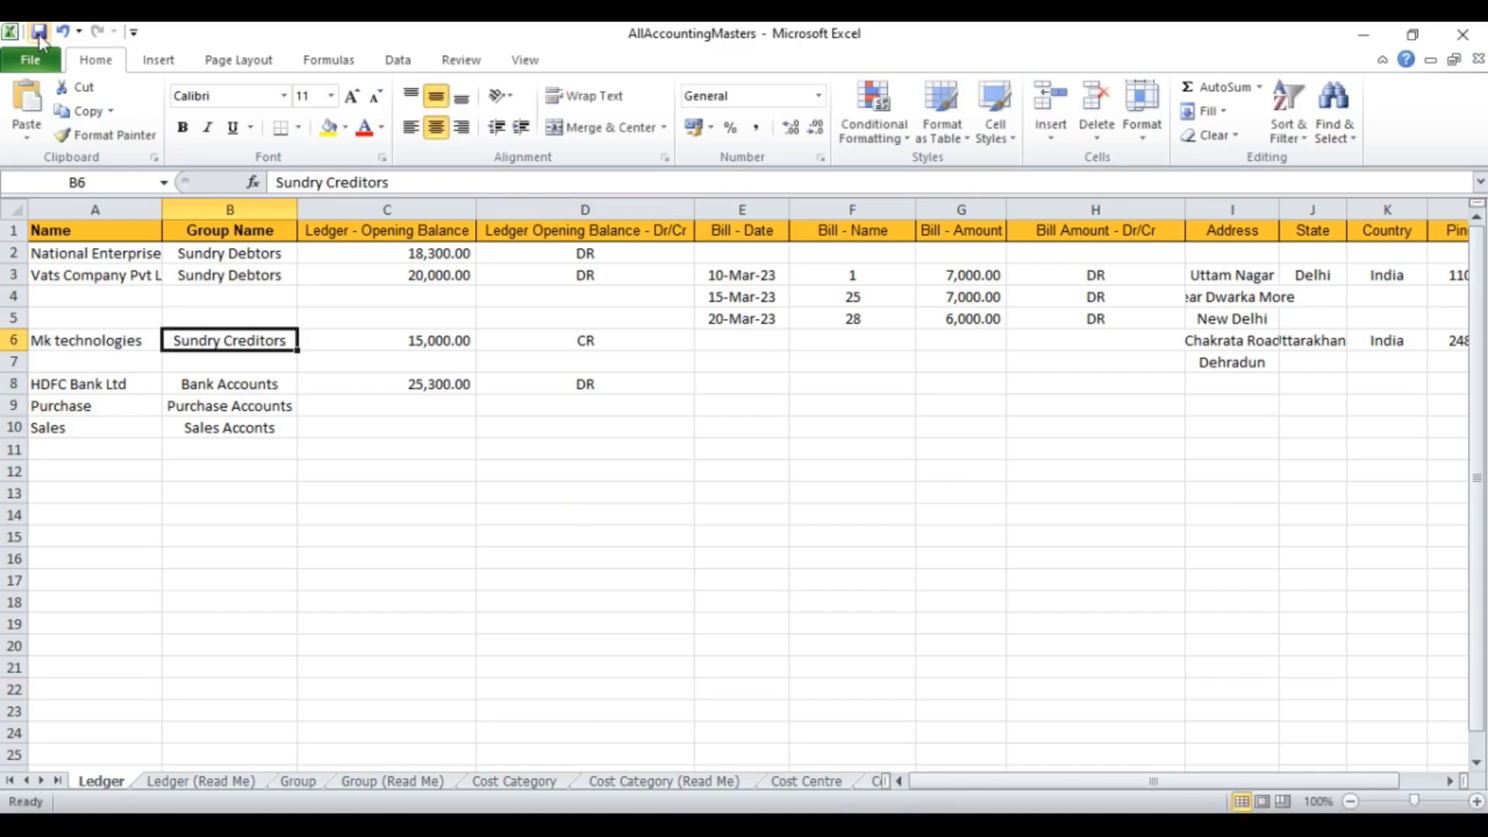
click(1462, 34)
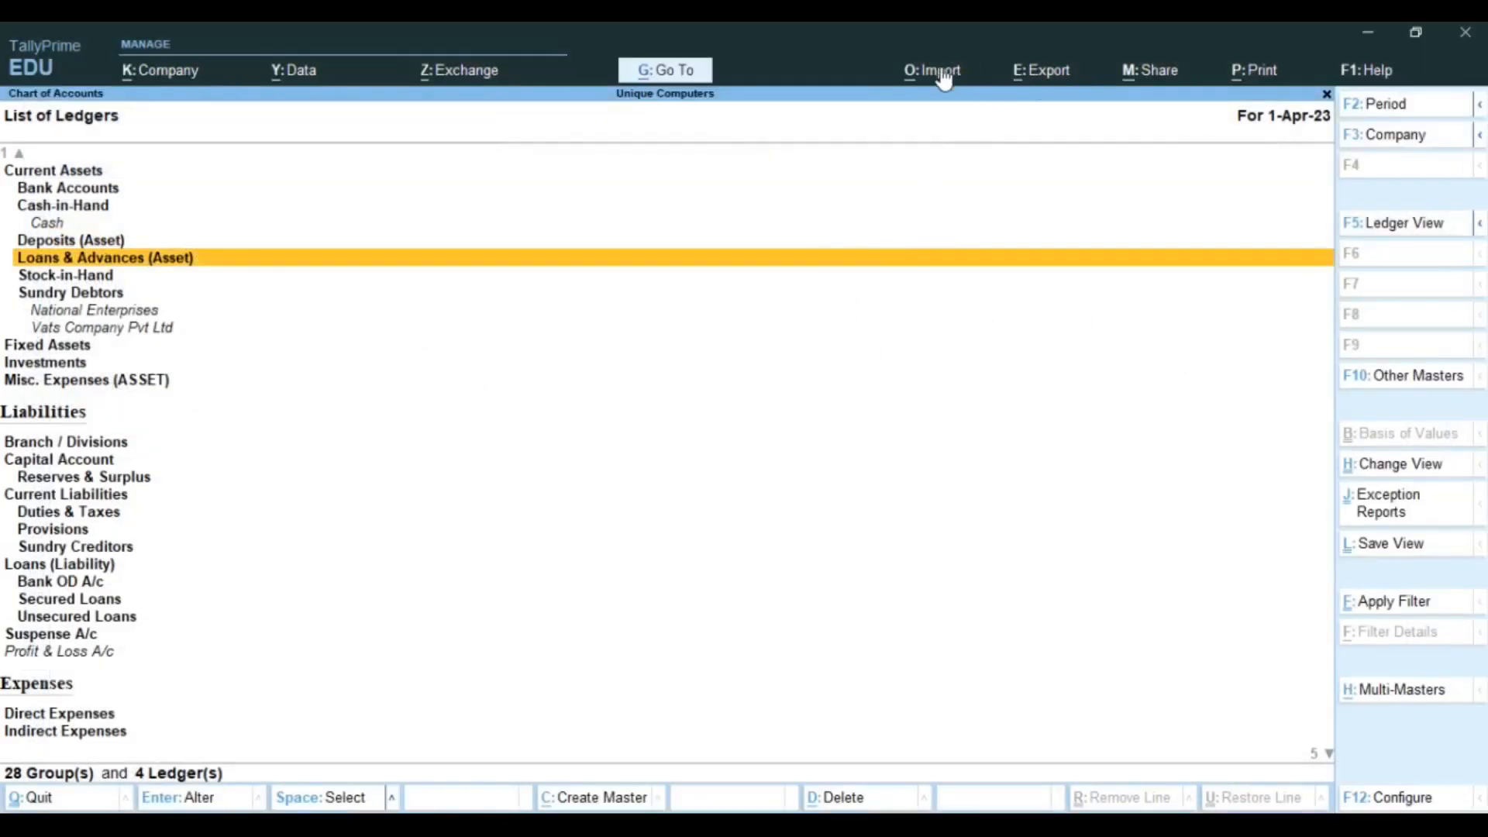
Step: Re-import the ledger masters from AllAccountingMasters.xlsx, overwriting the existing backup
click(933, 72)
key(Down)
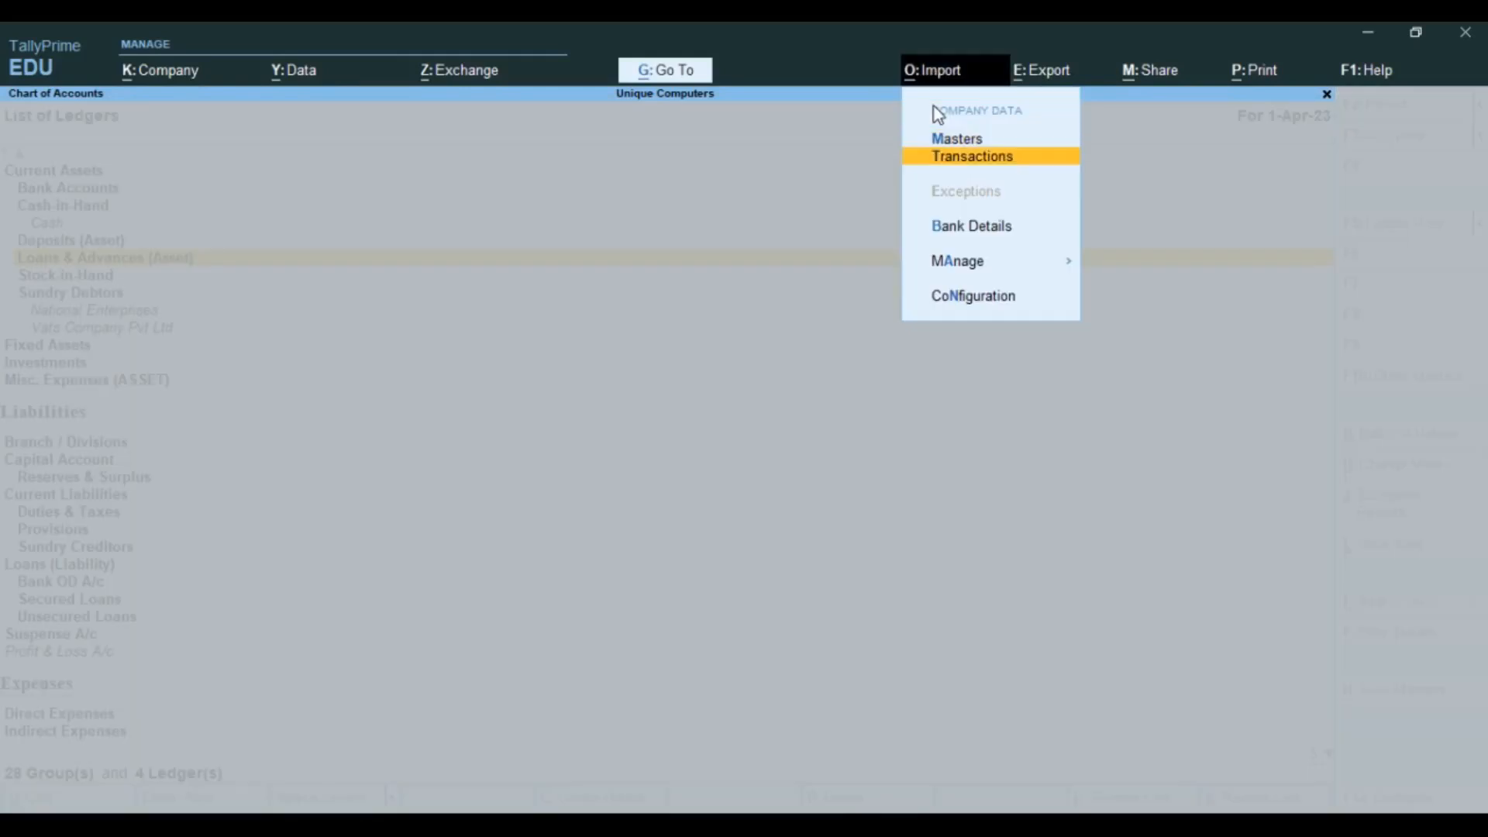
key(Up)
key(Return)
key(Return)
key(Return)
key(Return)
key(Return)
key(Return)
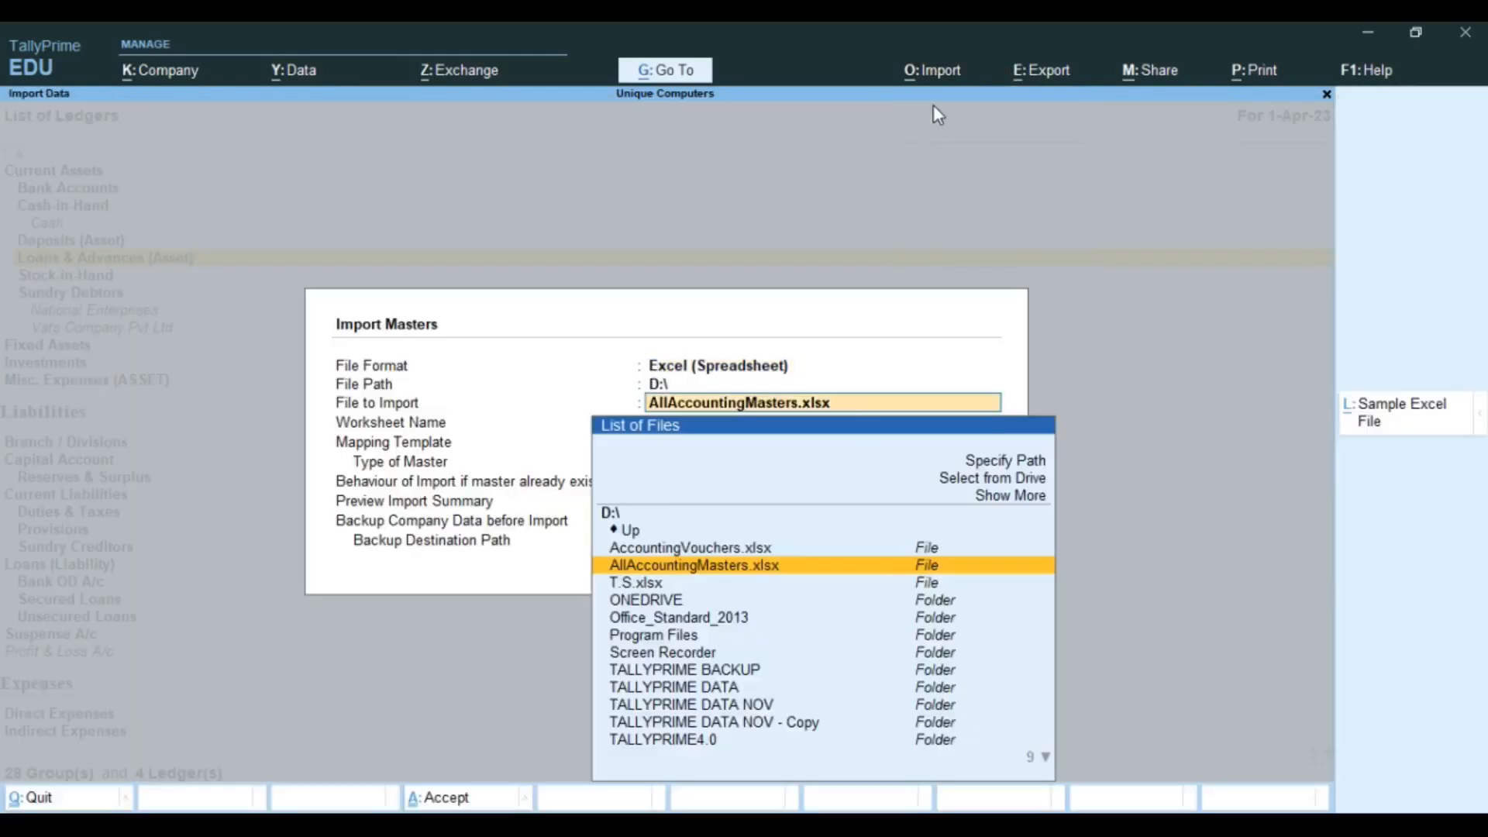
key(Return)
key(Return)
key(Return)
key(Return)
key(Return)
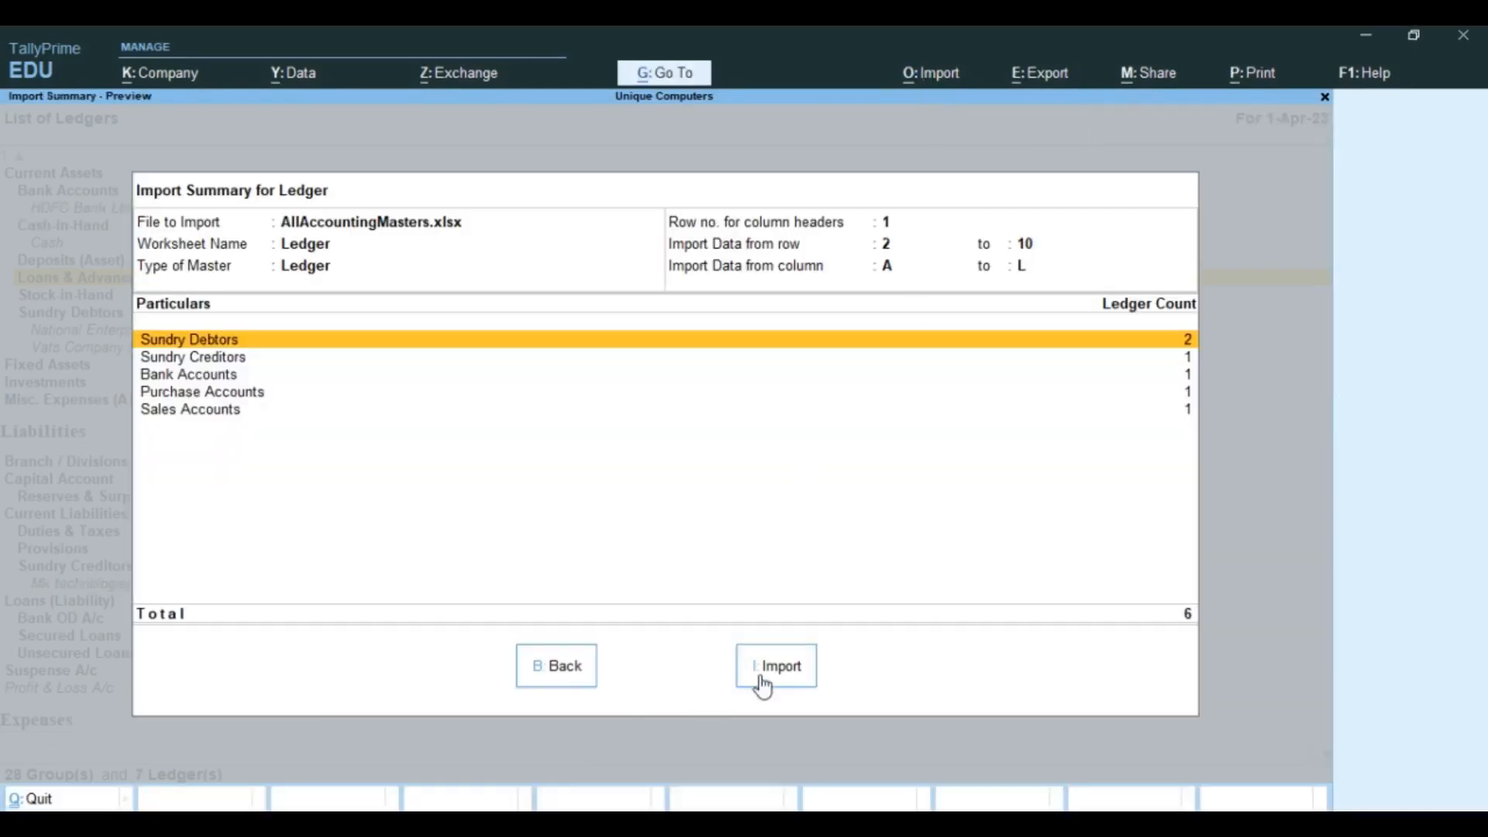
click(776, 674)
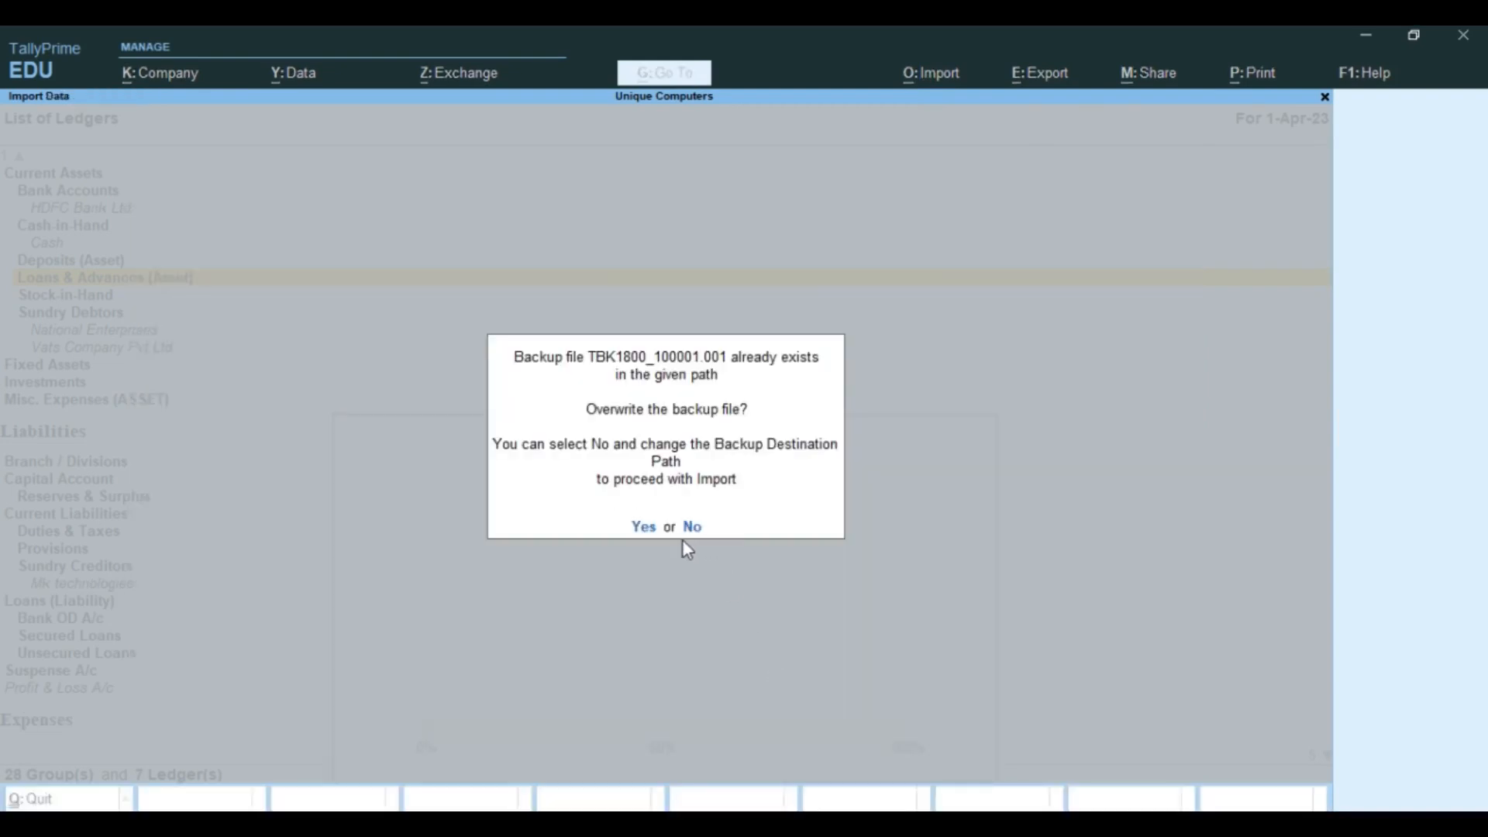
click(643, 528)
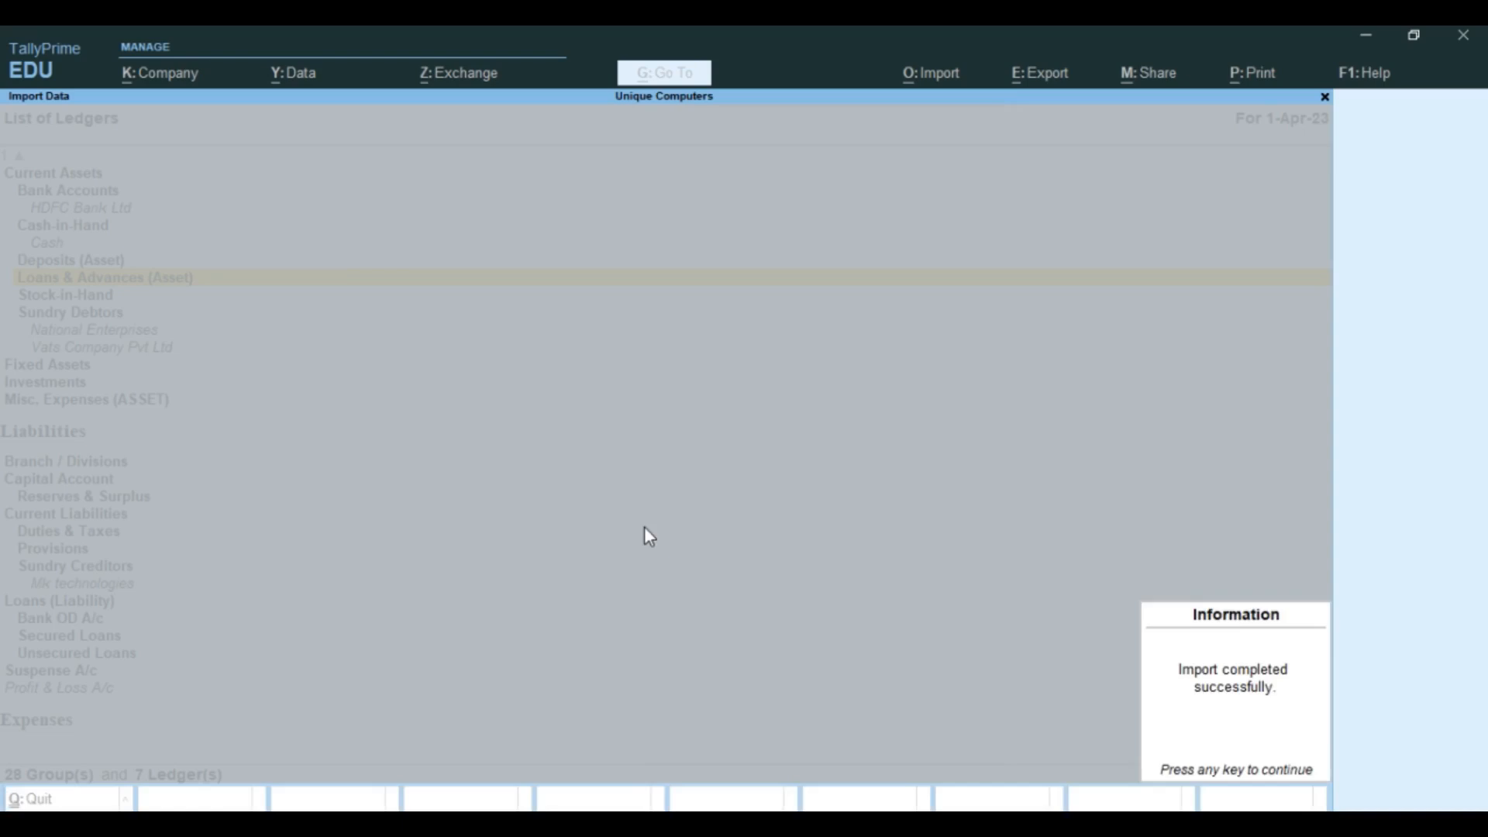
key(Return)
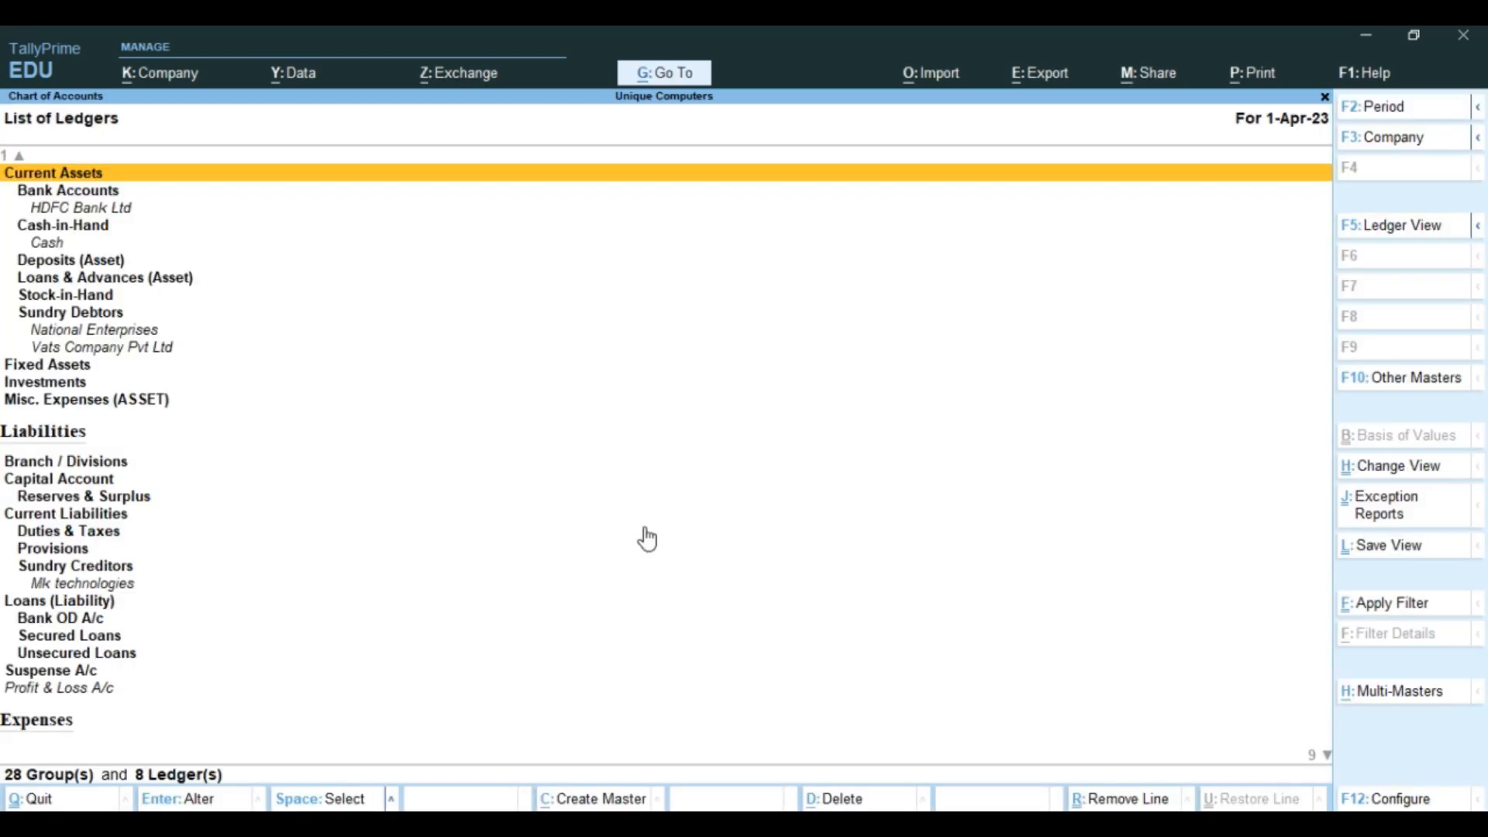
Step: Browse the imported ledgers and open Vats Company Pvt Ltd for alteration
key(Down)
key(Down)
key(Down)
key(Down)
key(Down)
key(Down)
key(Down)
key(Down)
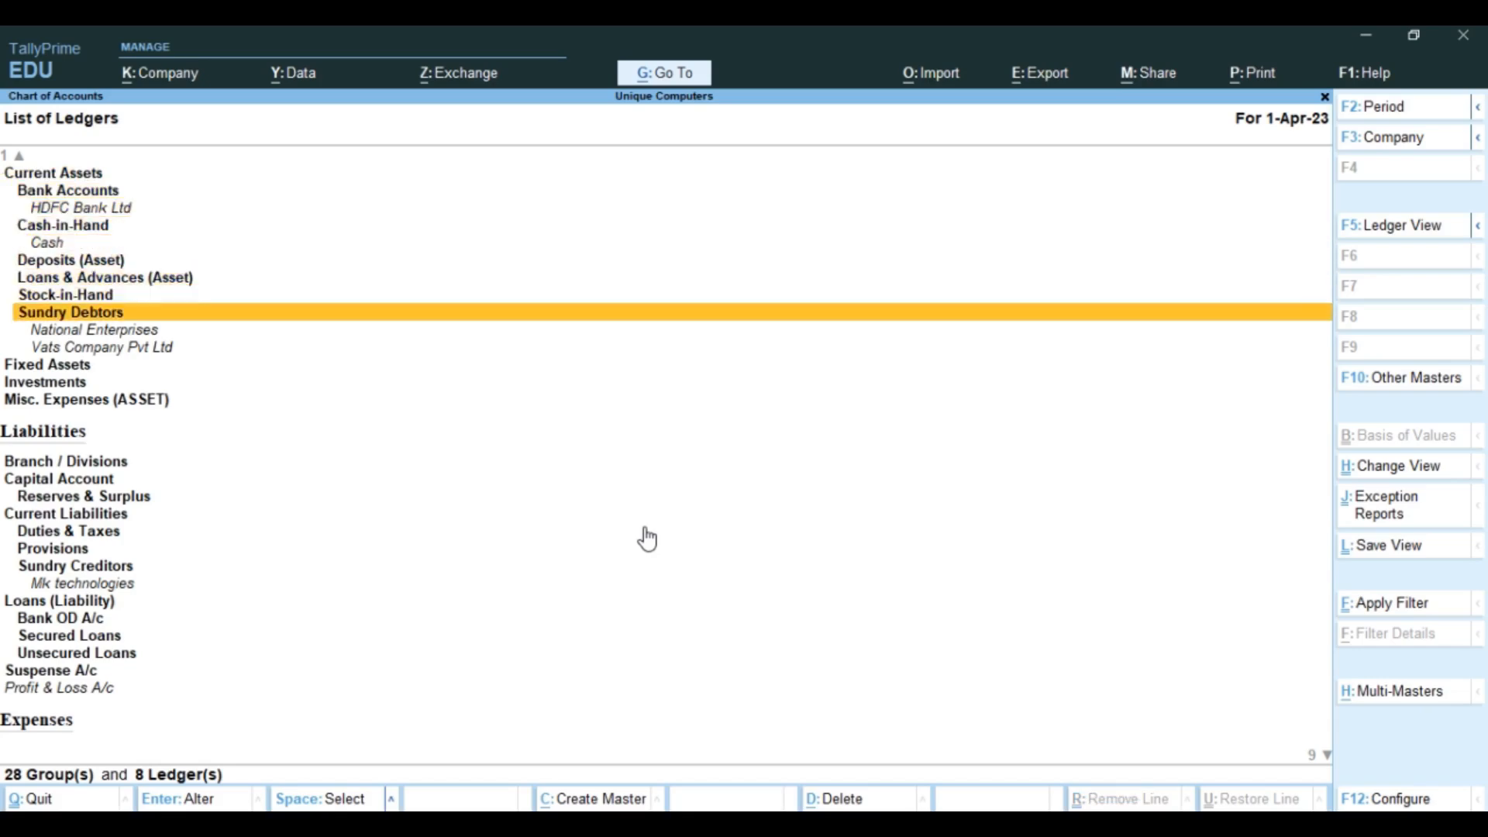
key(Down)
key(Down)
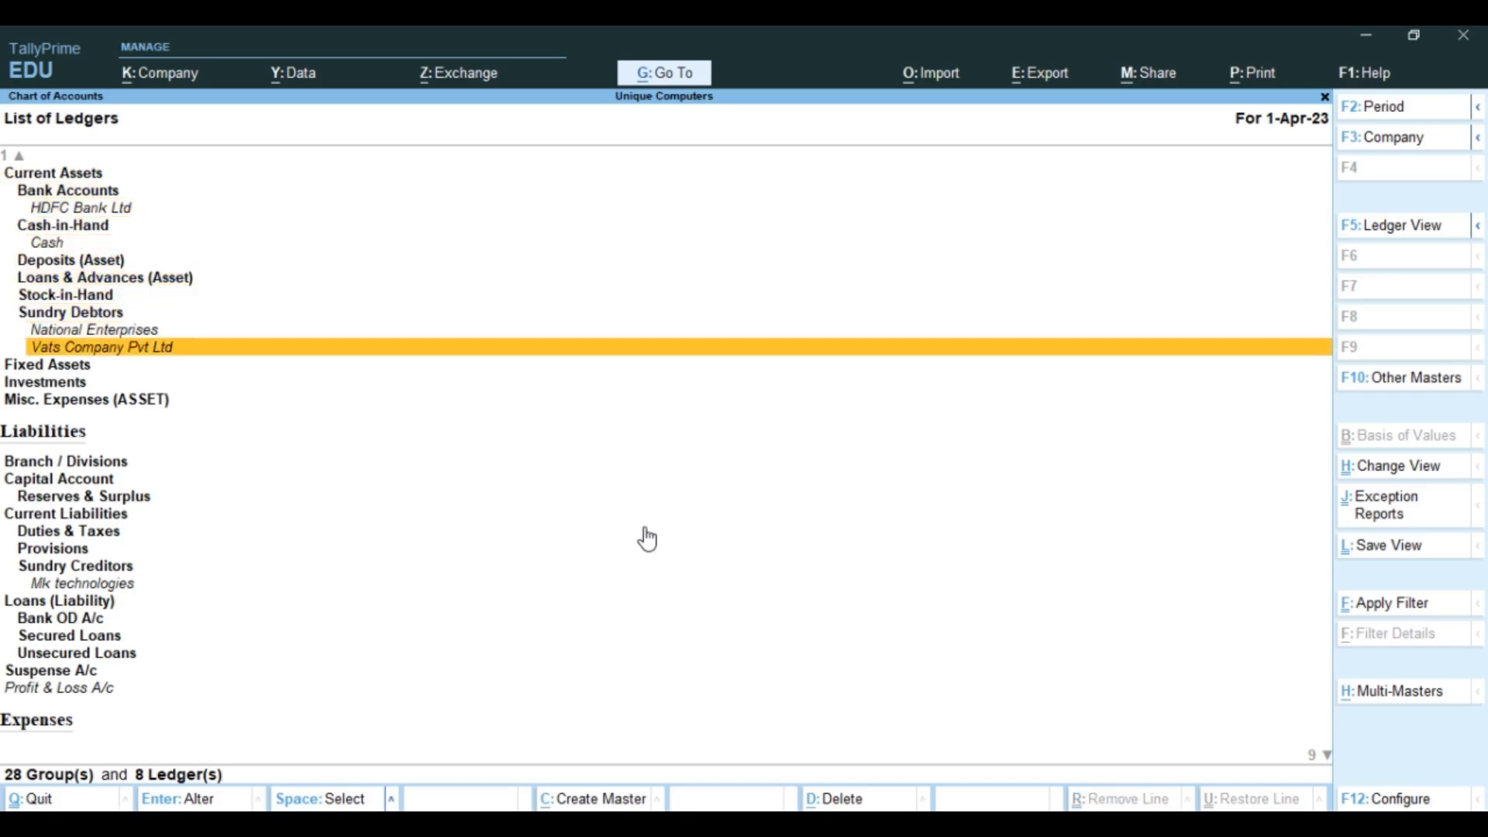
key(Down)
key(Down)
key(Down)
key(Down)
key(Down)
key(Down)
key(Down)
key(Down)
key(Down)
key(Down)
key(Down)
key(Down)
key(Down)
key(Up)
key(Up)
key(Down)
key(Down)
key(Down)
key(Down)
key(Down)
key(Down)
key(Down)
key(Down)
key(Down)
key(Down)
key(Down)
key(Down)
key(Down)
key(Down)
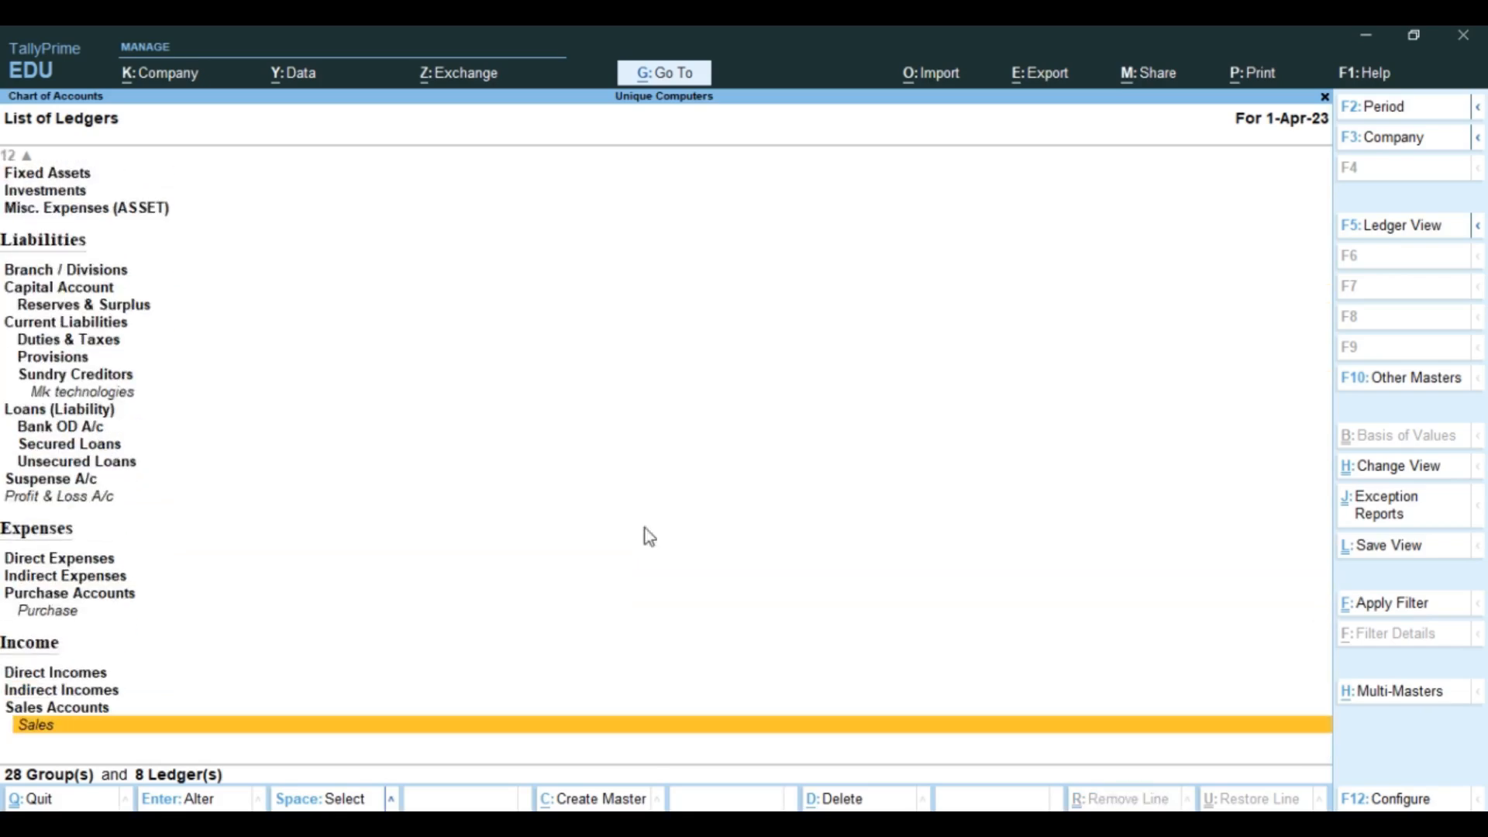
key(Up)
key(Up)
key(Up)
key(Up)
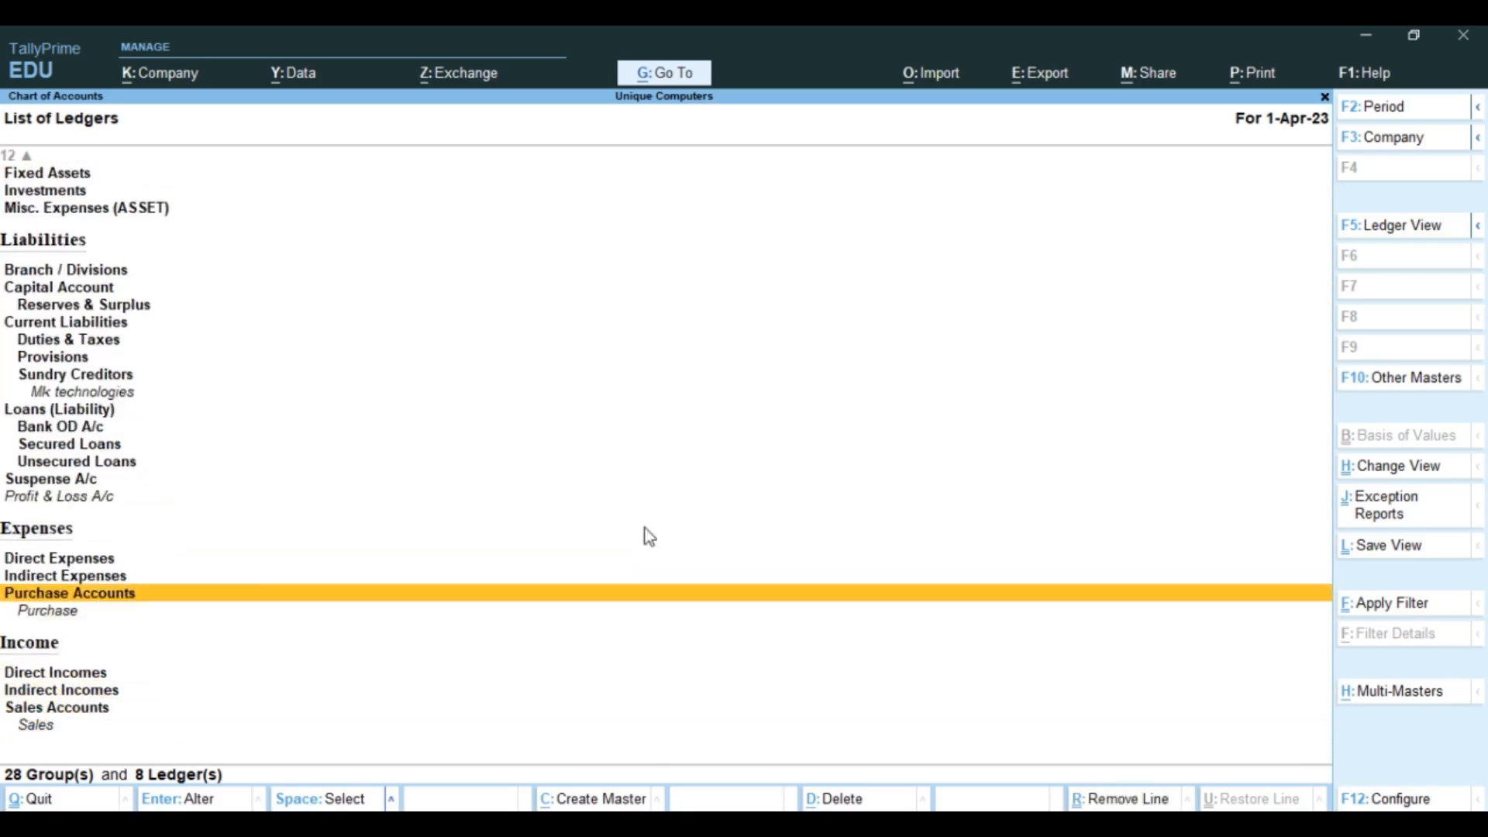
key(Down)
key(Up)
key(Up)
key(Up)
key(Up)
key(Up)
key(Up)
key(Up)
key(Up)
key(Up)
key(Up)
key(Up)
key(Up)
key(Up)
key(Up)
key(Up)
key(Up)
key(Up)
key(Up)
key(Up)
key(Up)
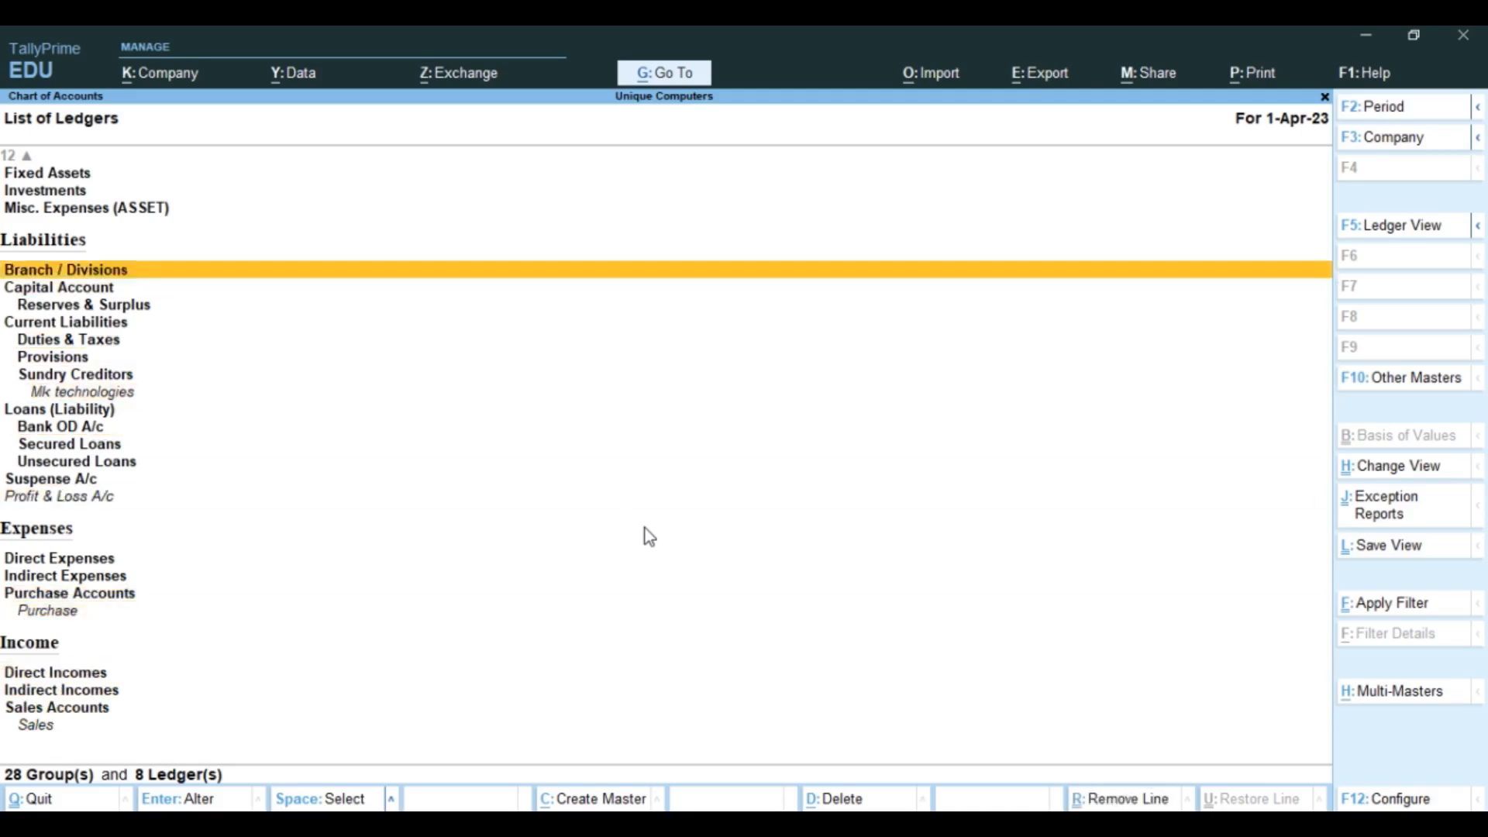
key(Down)
key(Down)
key(Down)
key(Down)
key(Down)
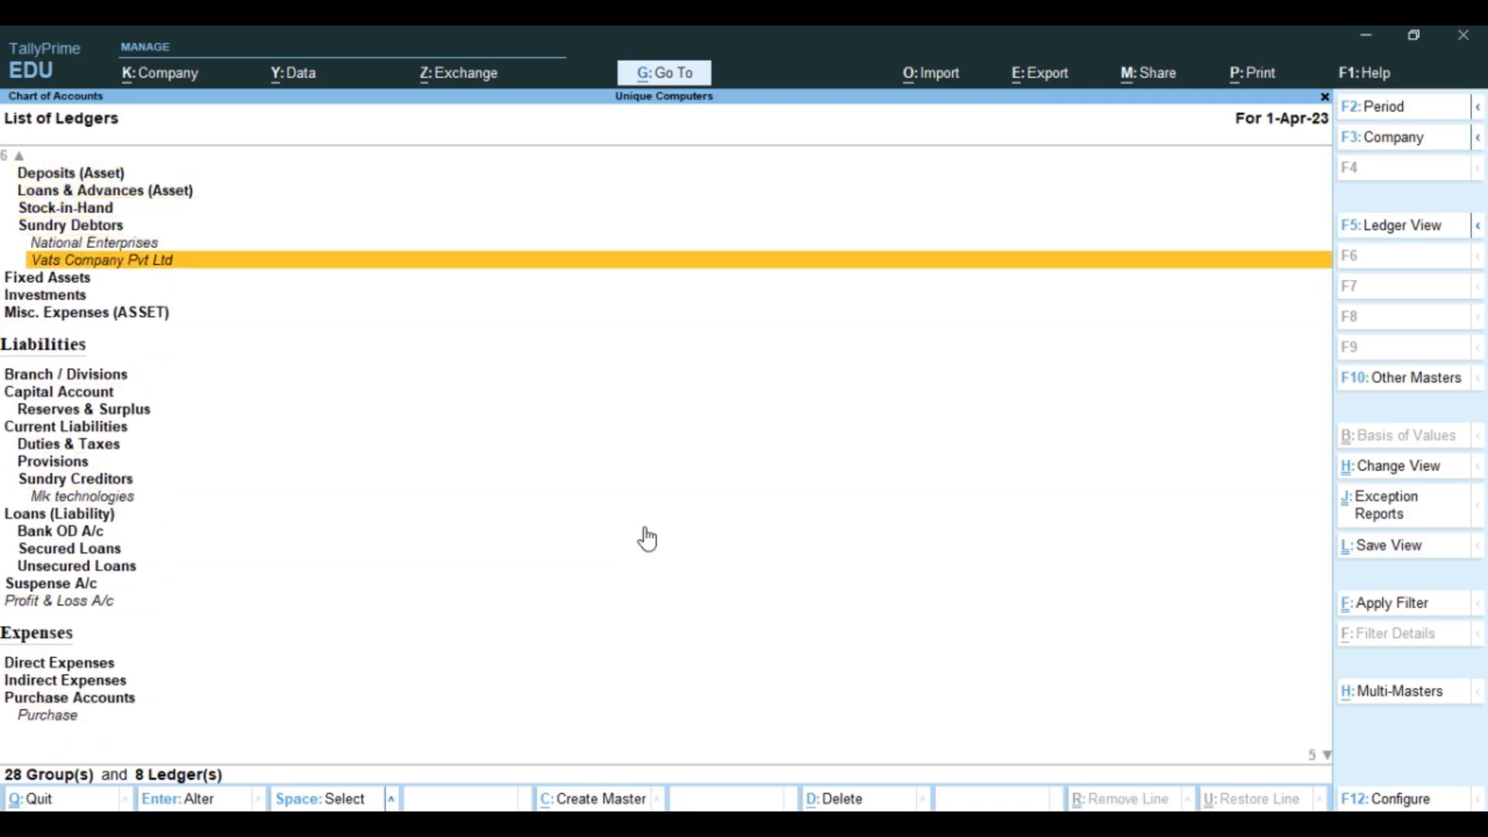
key(Return)
key(Return)
key(Return)
key(Return)
key(Return)
key(Return)
key(Return)
key(Return)
key(Return)
key(Return)
key(Return)
key(Return)
key(Return)
key(Return)
key(Return)
key(Return)
key(Return)
key(Return)
key(Return)
key(Return)
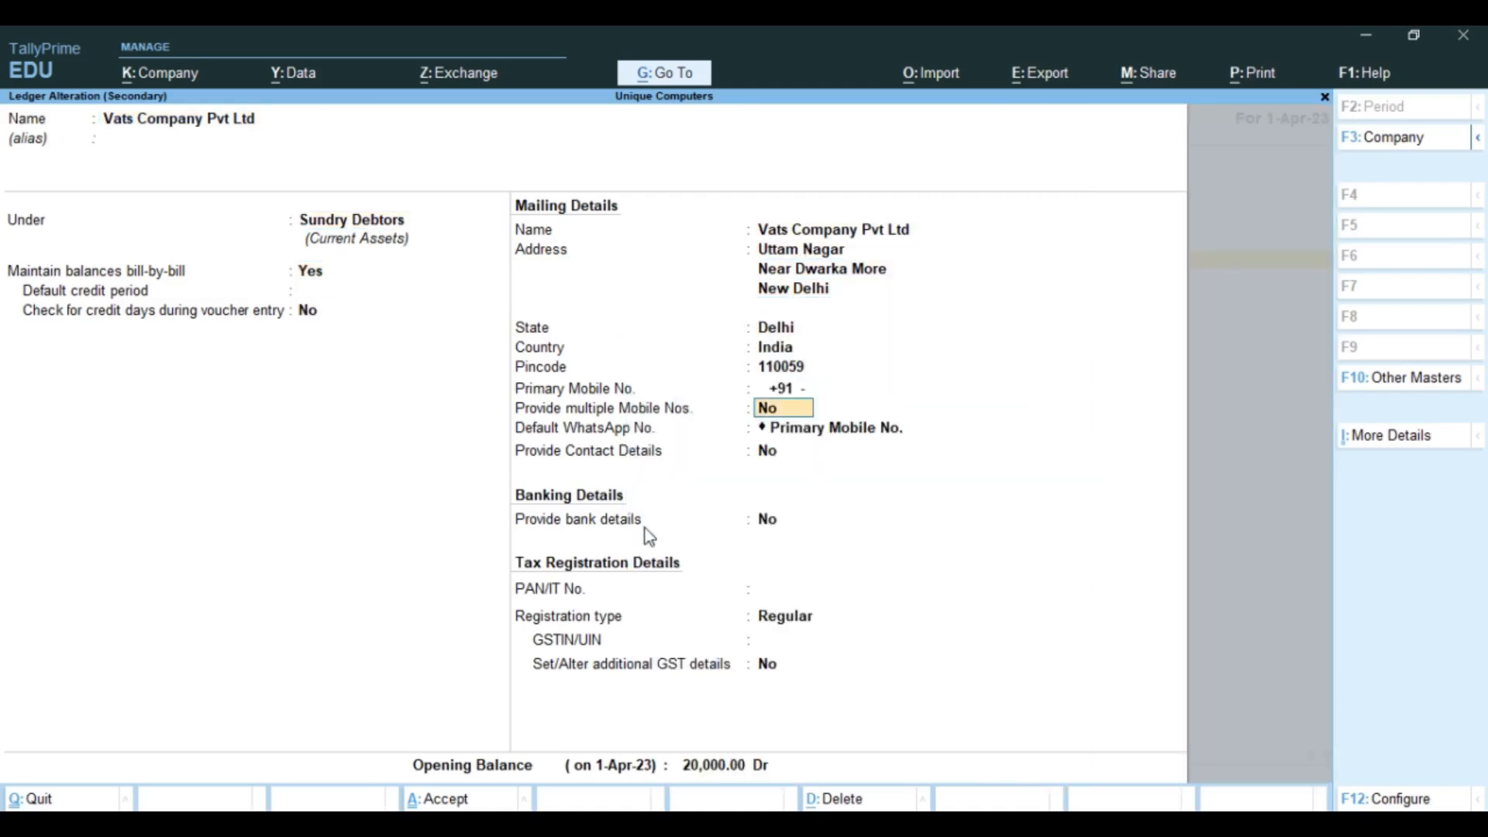
Step: Check Vats Company's details and its bill-wise breakup totalling 20,000.00 Dr
key(Return)
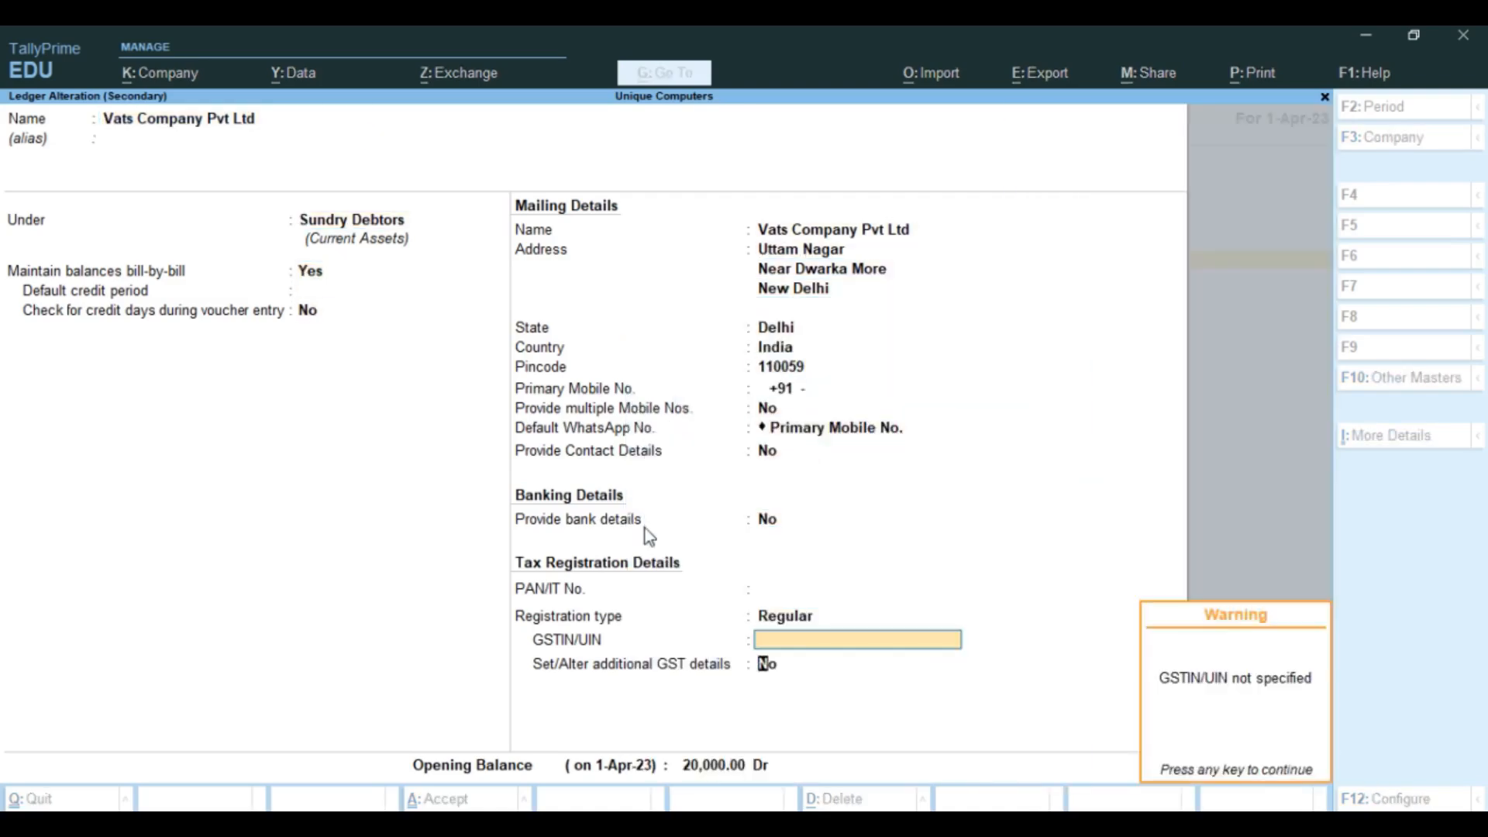
key(Return)
key(Return)
key(Return)
key(Return)
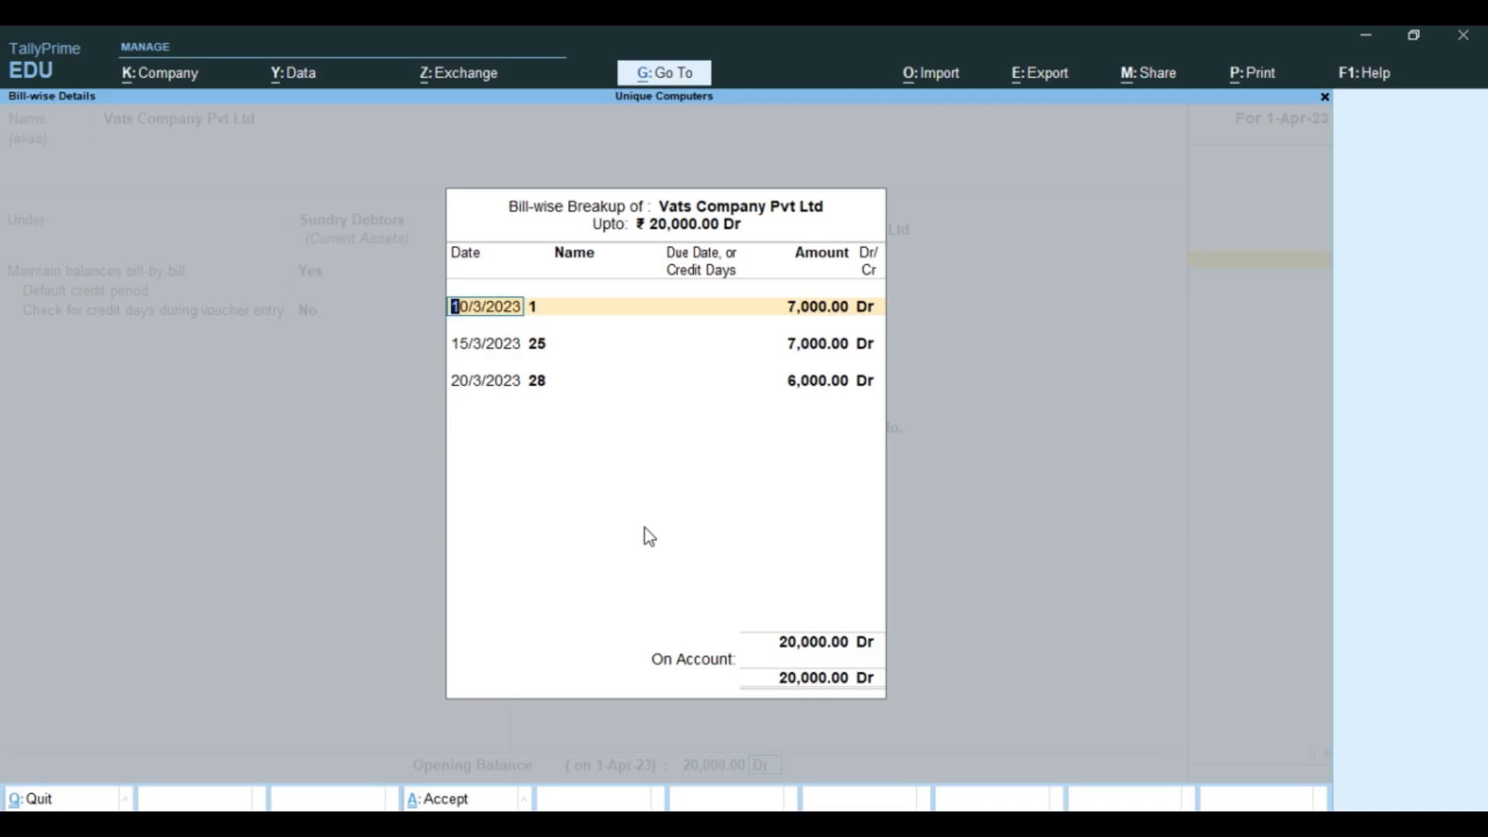
key(Escape)
key(y)
Step: Clear the opening balance fields and quit the ledger without saving
key(Escape)
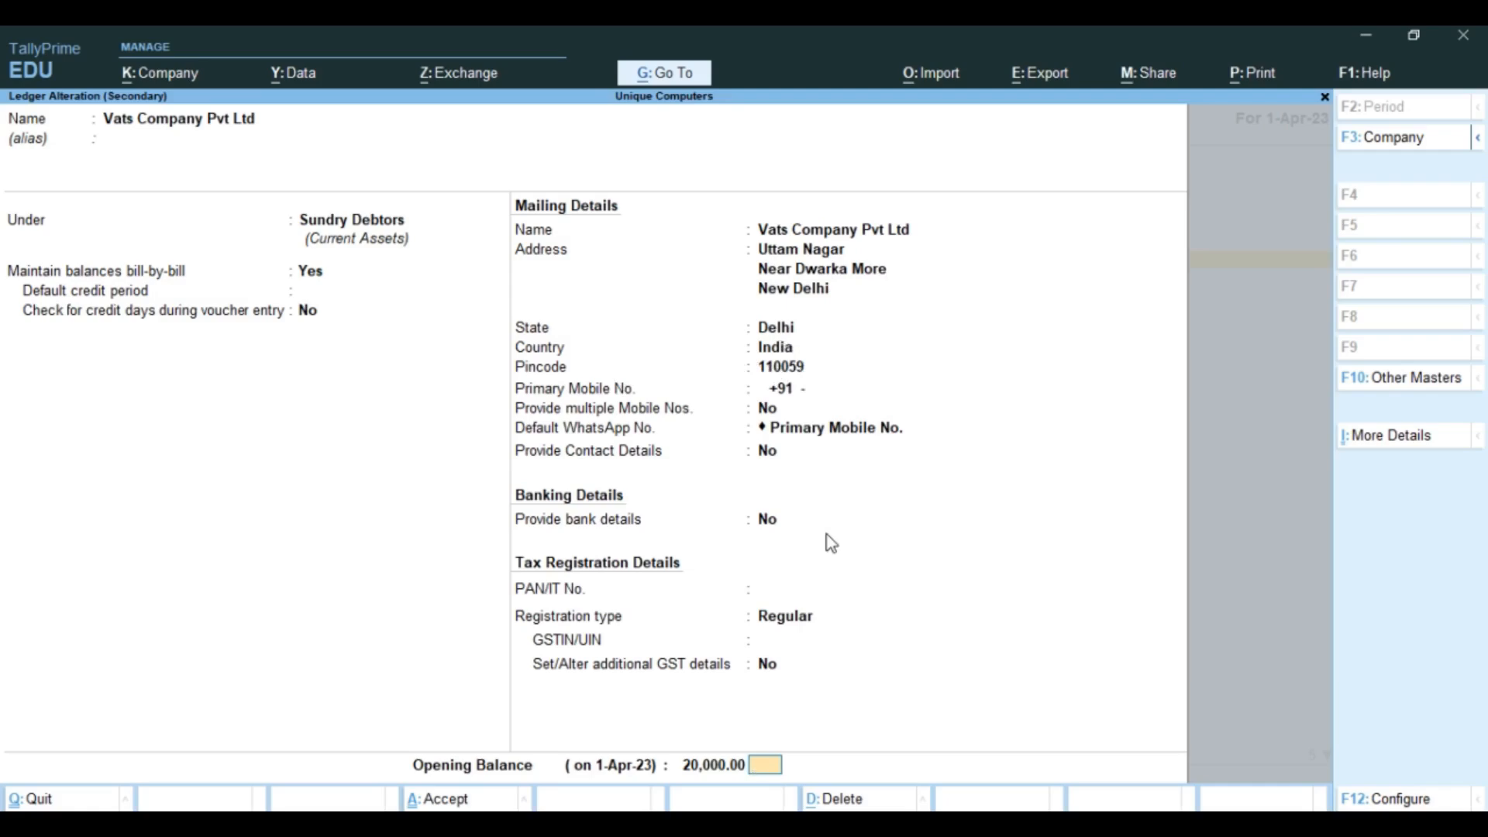
click(725, 770)
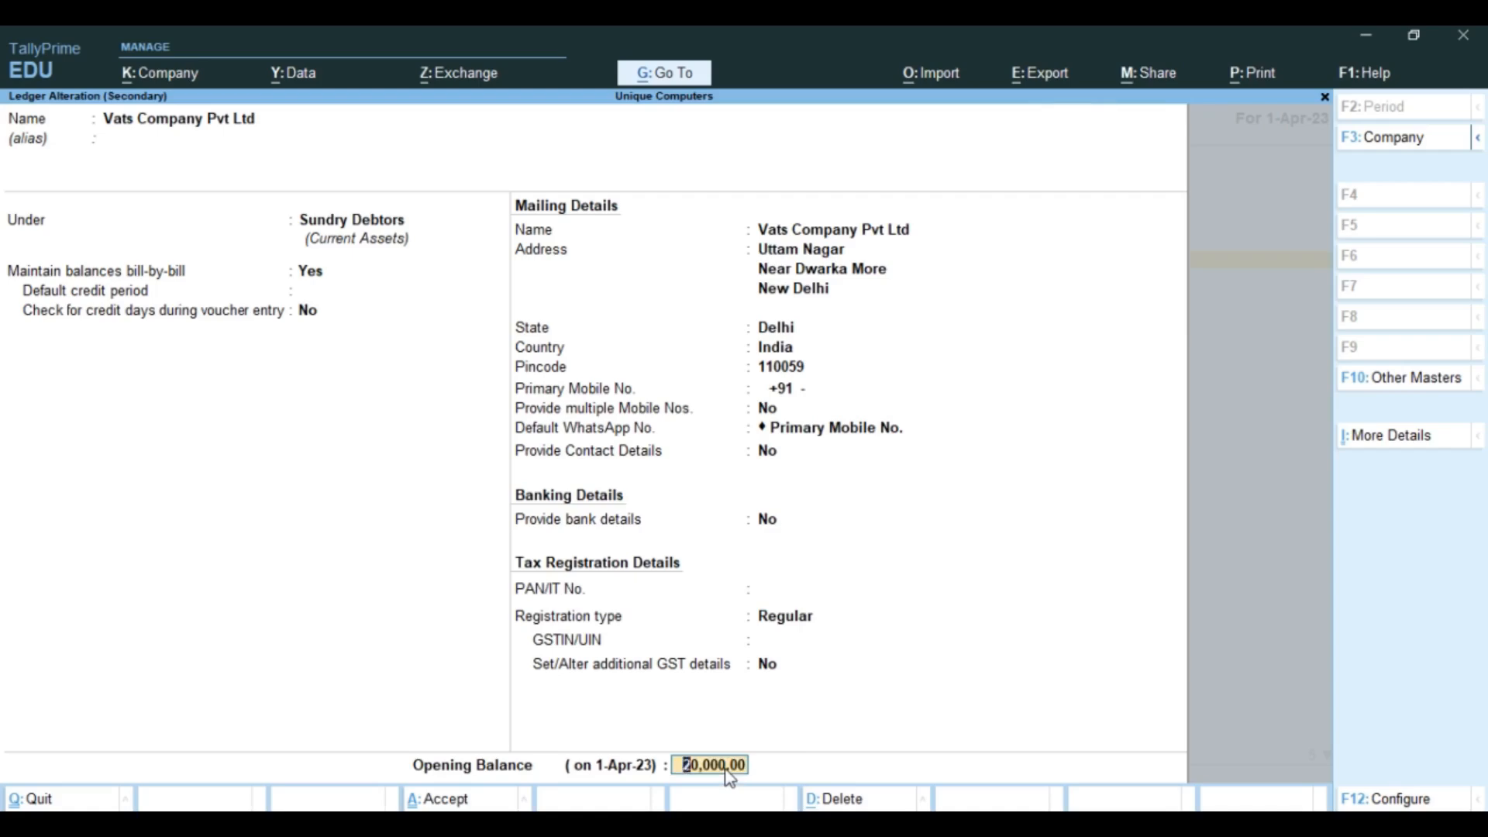
key(BackSpace)
key(Escape)
key(y)
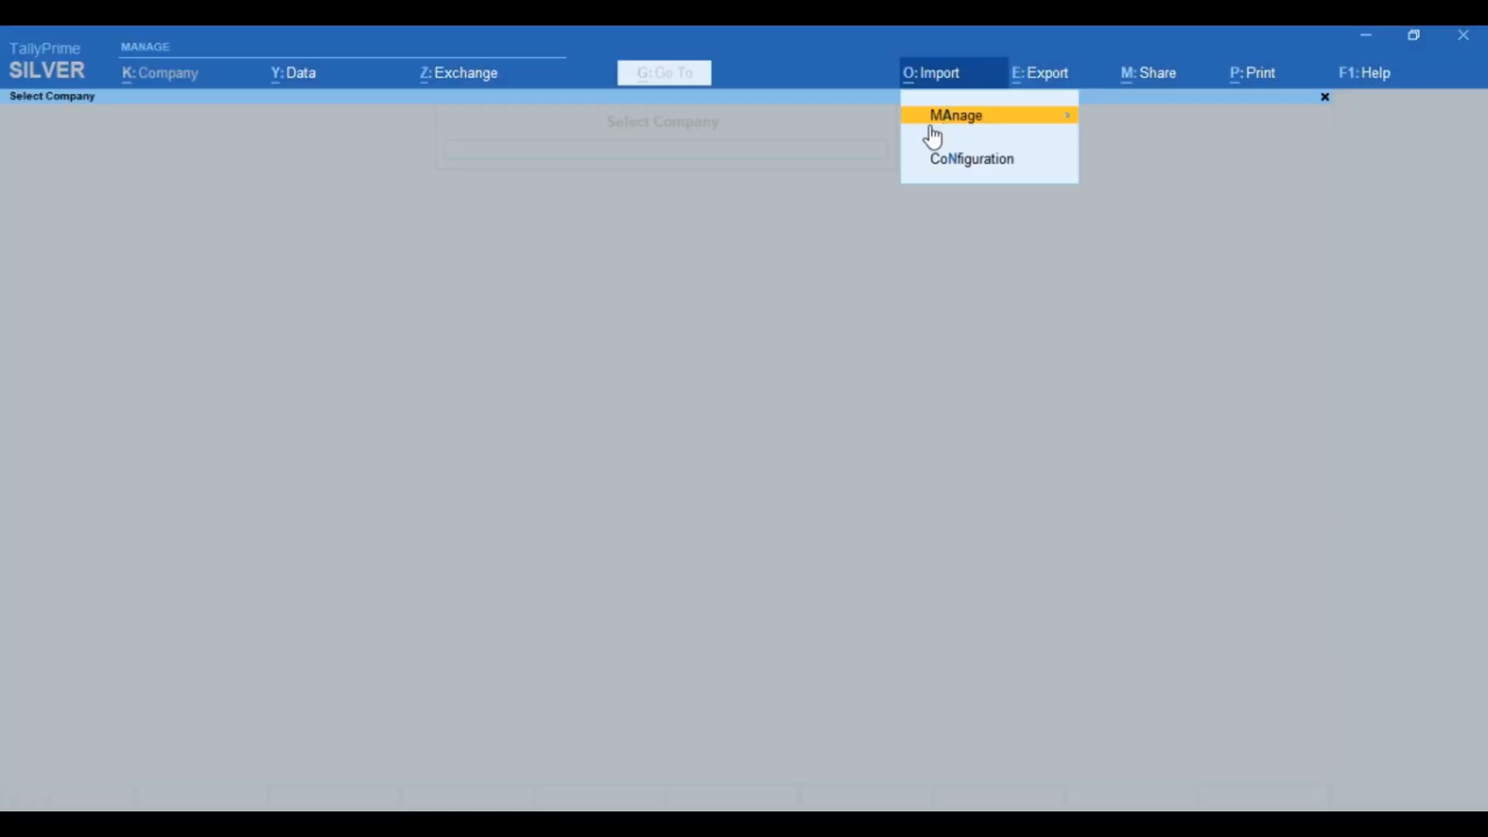
Step: Export the Transactions sample Excel template as AccountingVouchers.xlsx
click(933, 124)
key(Return)
key(Down)
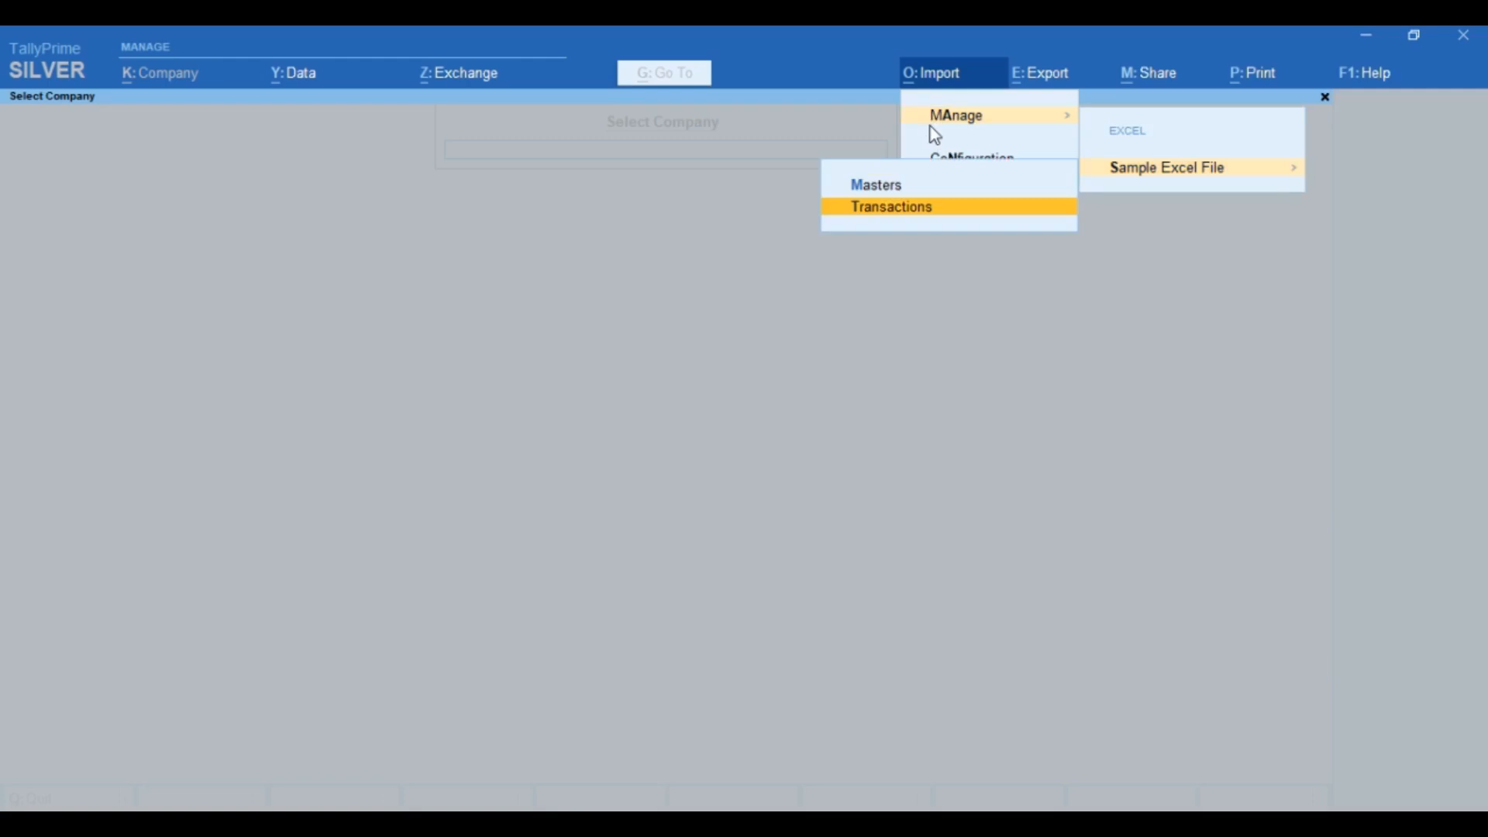
key(Return)
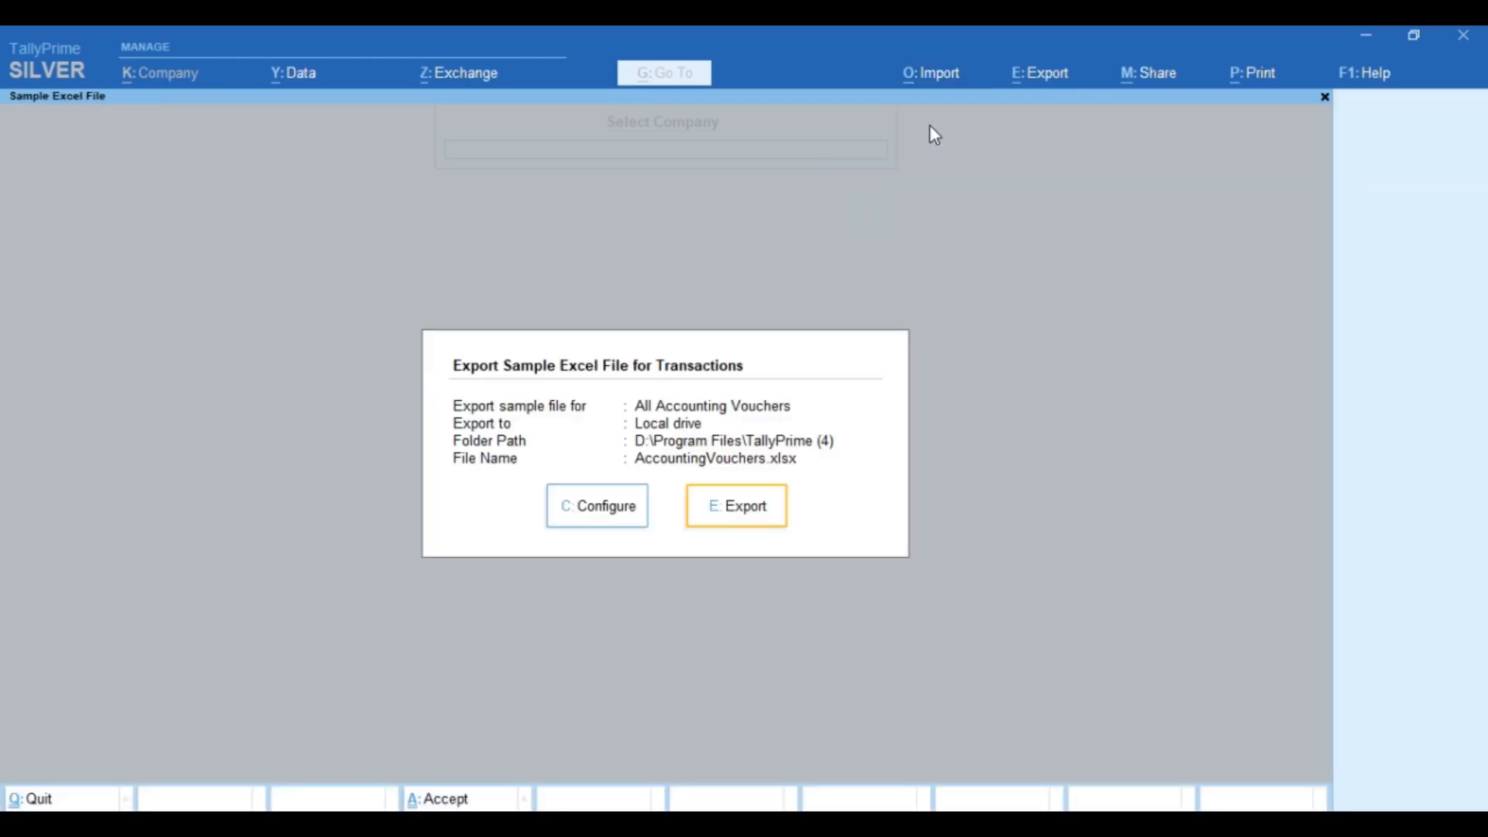
key(Return)
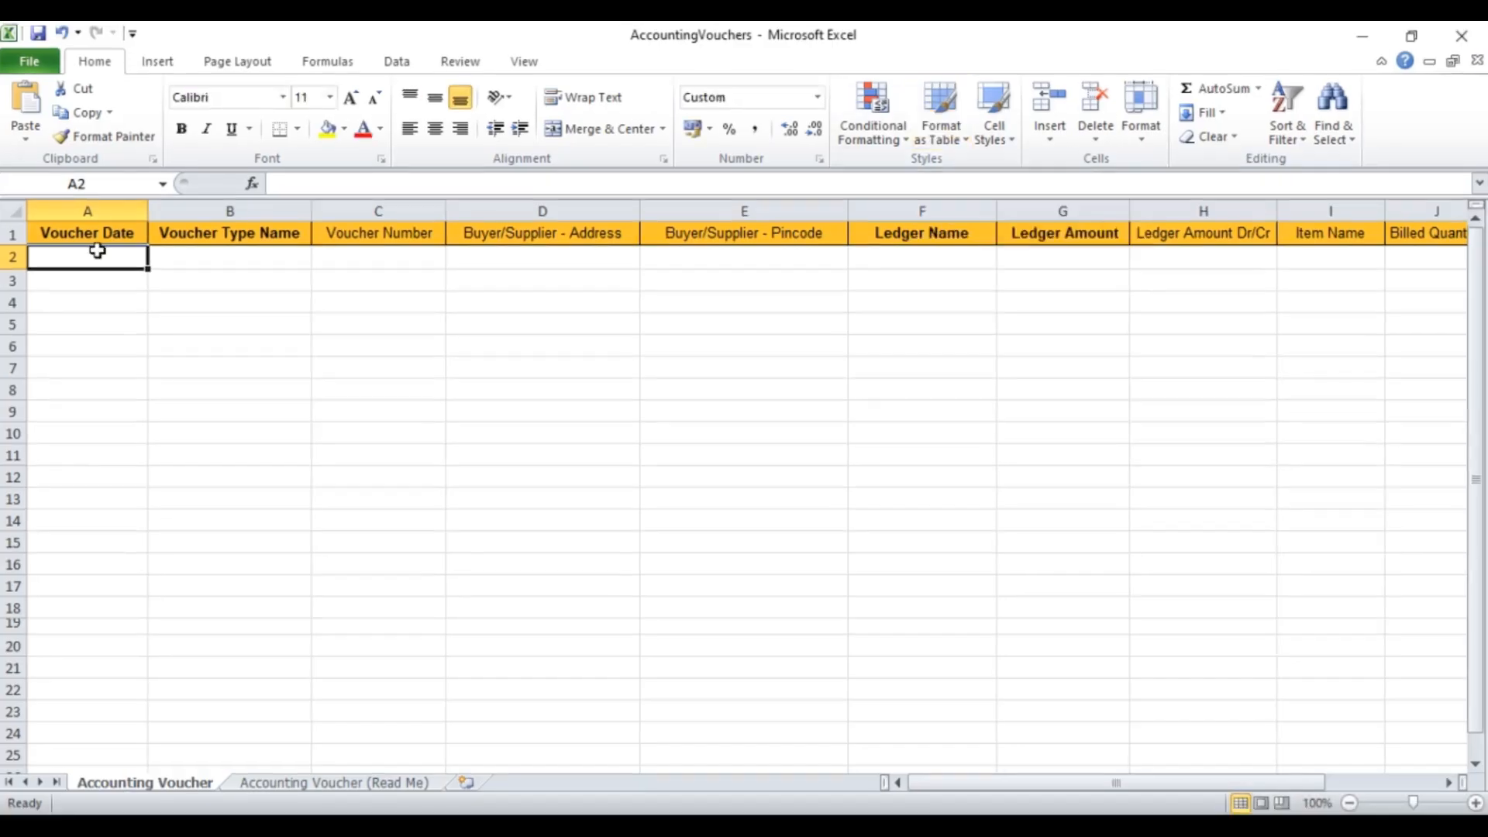
Step: Enter voucher date 01-APR-23 in A2 and voucher type RECEIPT in B2
text(01-)
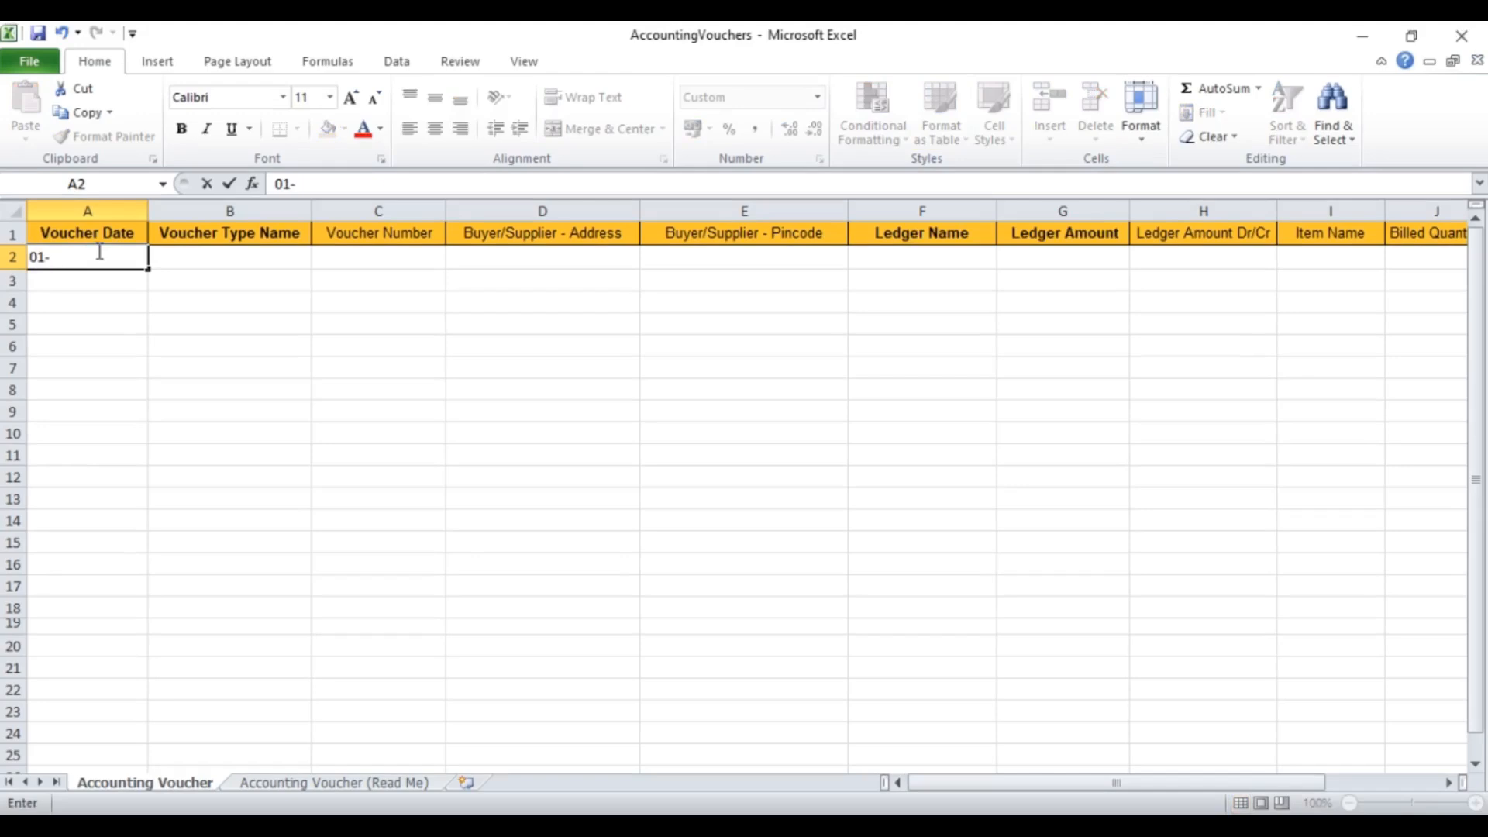
text(APR-23)
key(Tab)
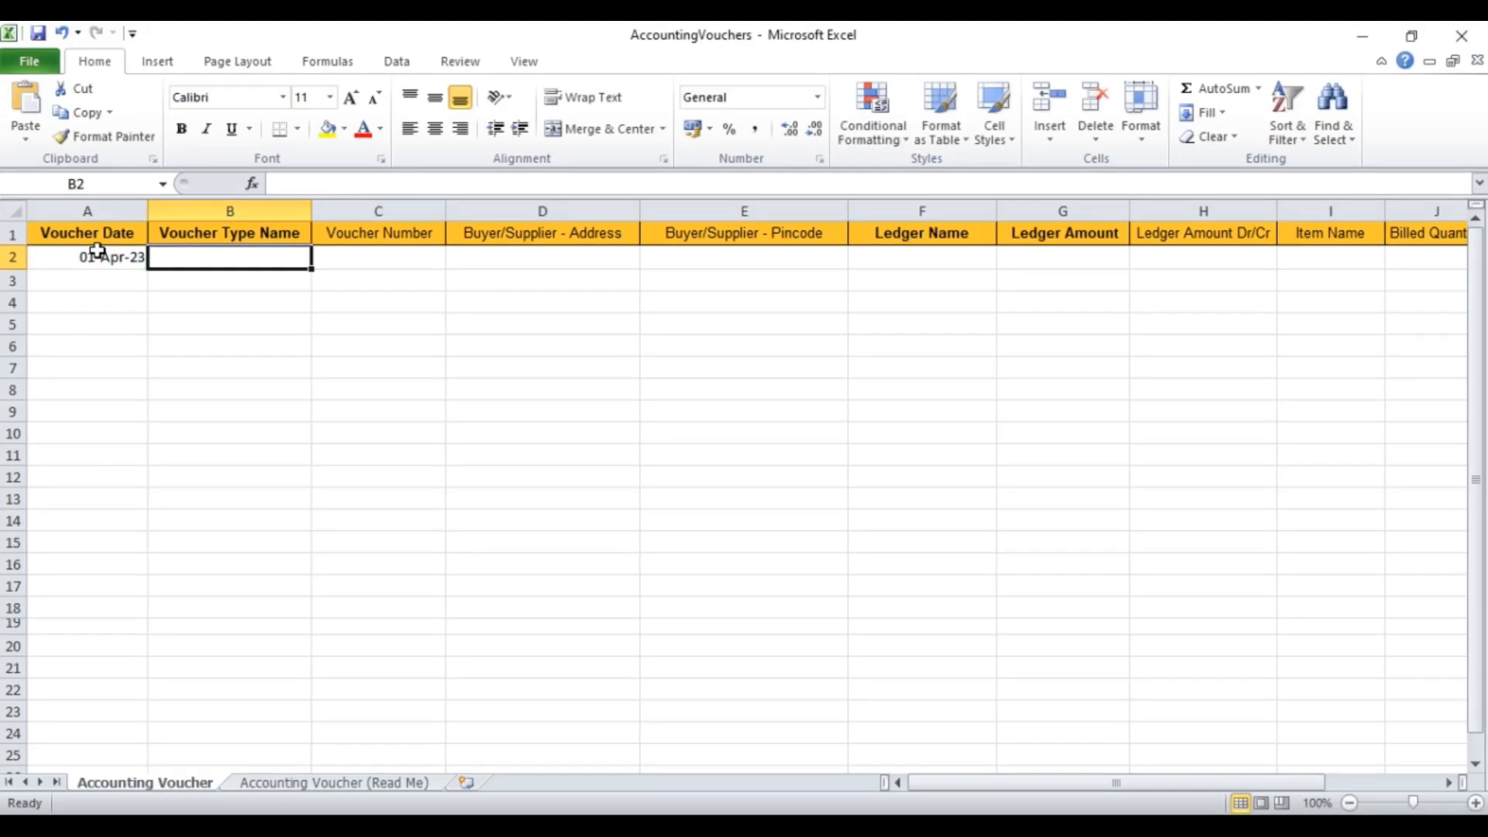
text(RECEIP)
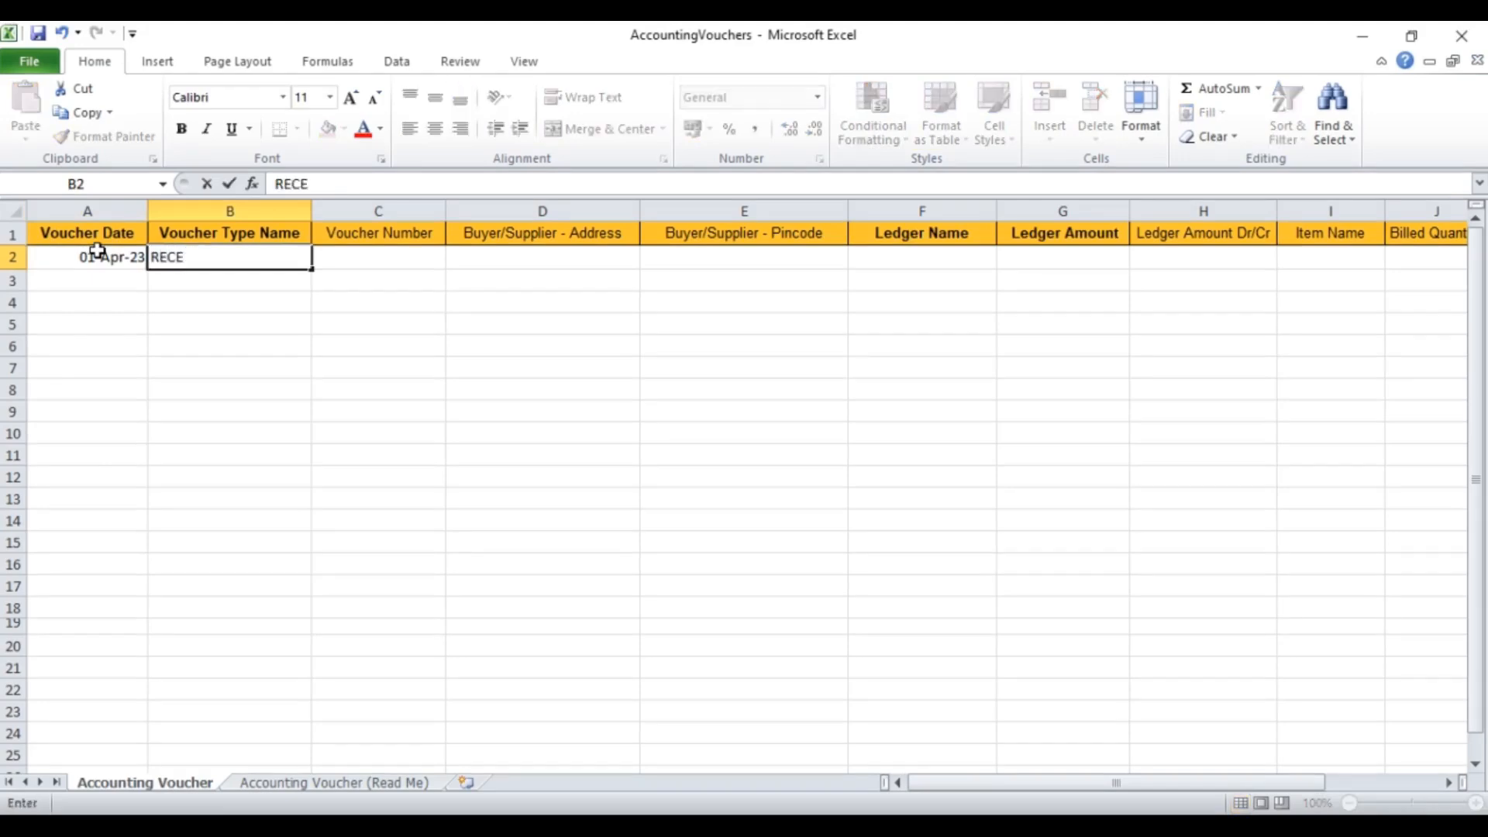
text(T)
key(BackSpace)
text(PT)
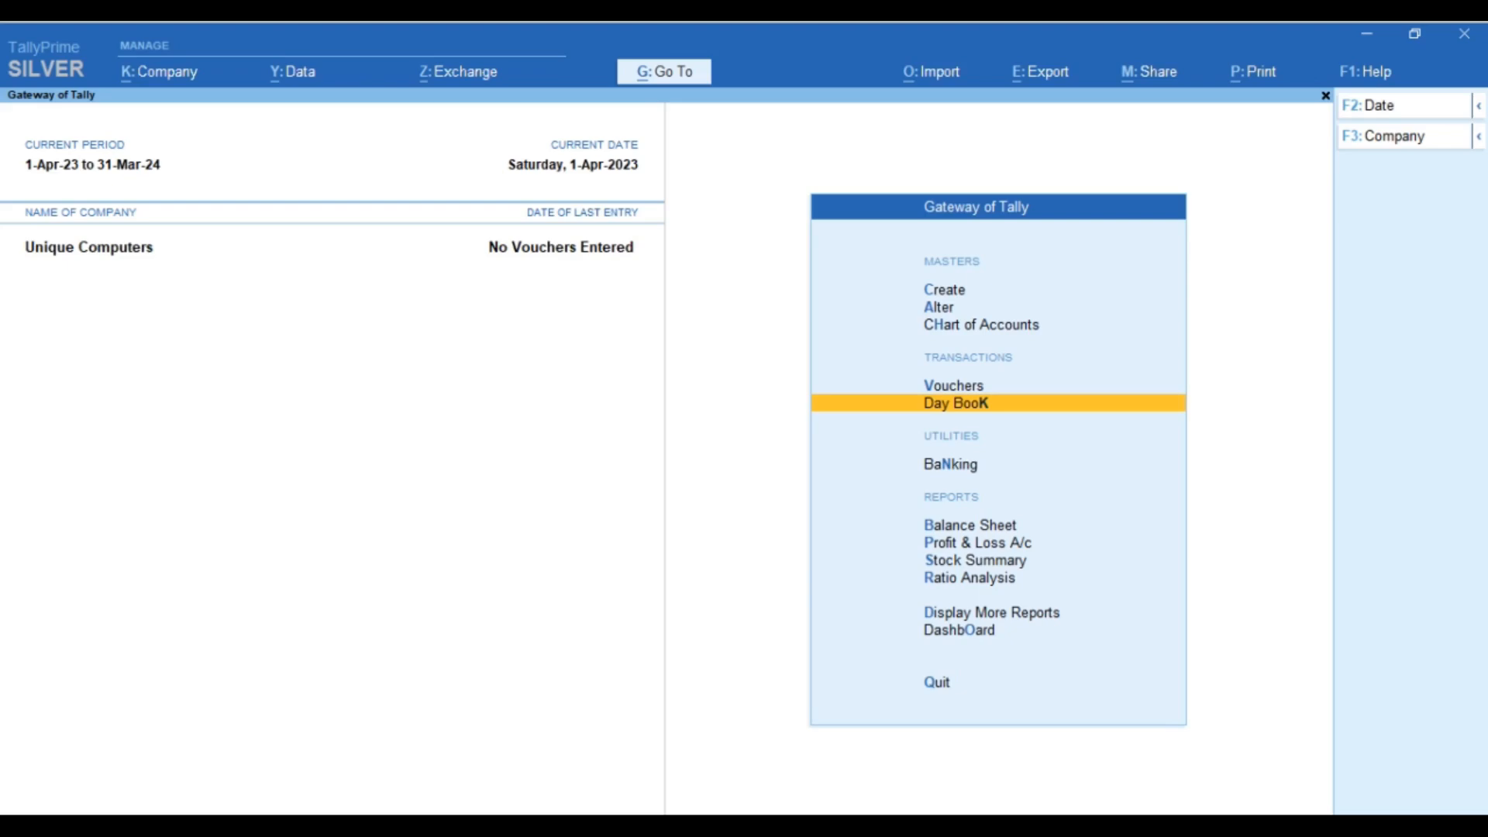
Step: List the voucher types for alteration, including inactive ones
key(Up)
key(Up)
key(Up)
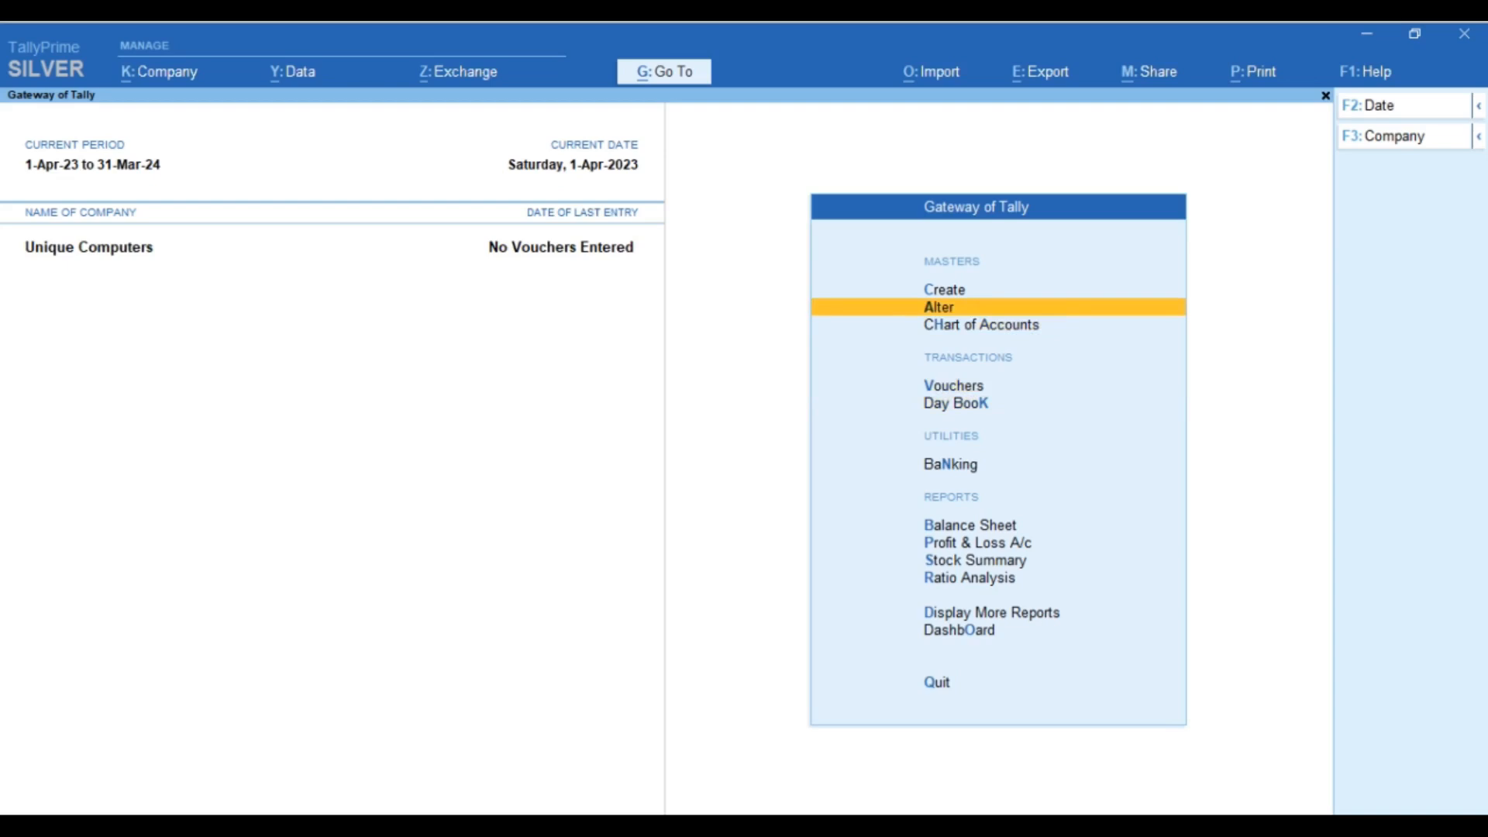
key(Return)
key(Down)
key(Down)
key(Down)
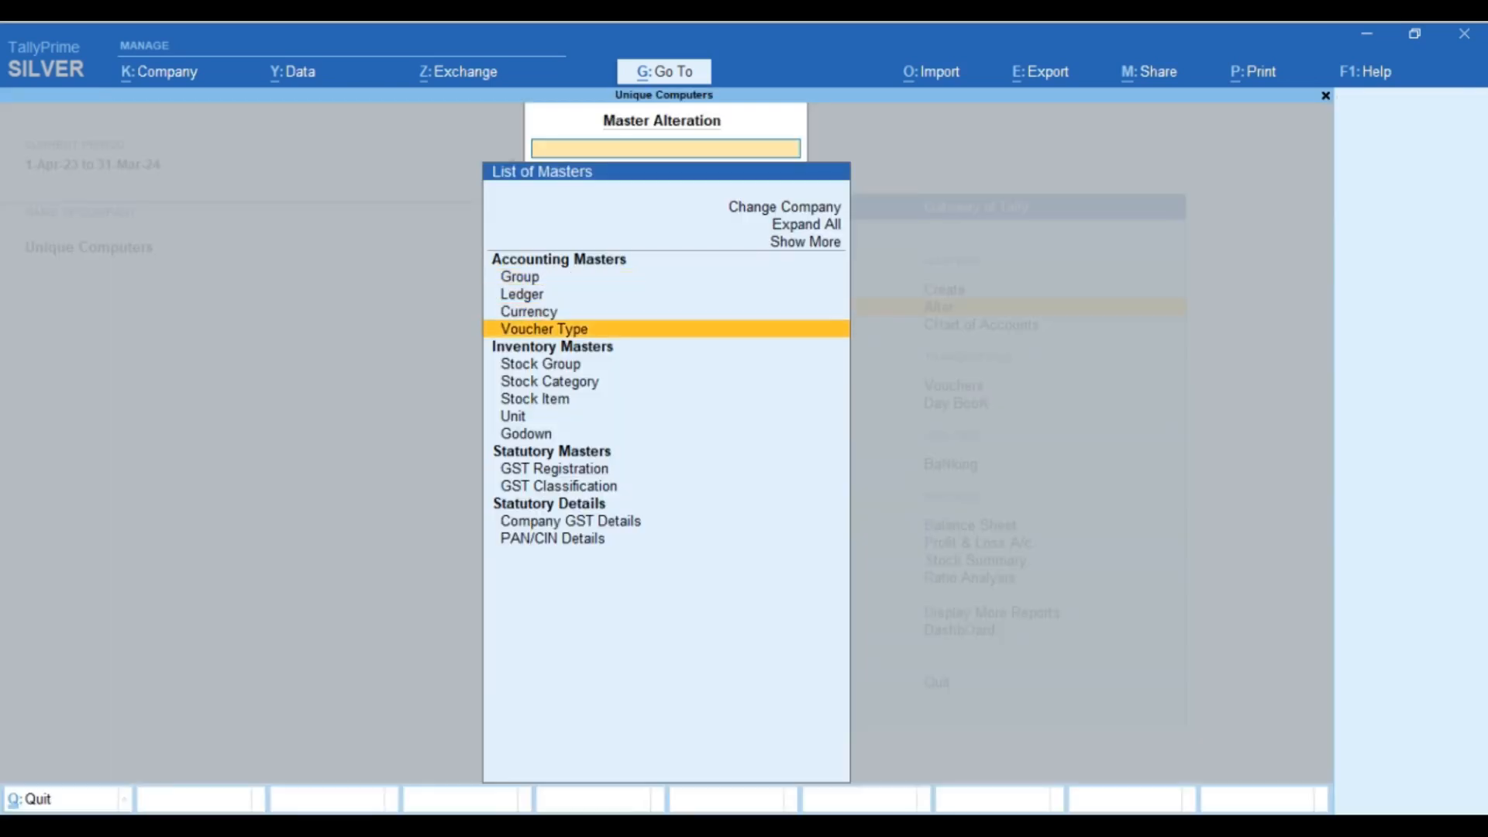
key(Return)
key(Down)
key(Down)
key(Down)
key(Down)
key(Down)
key(Down)
key(Down)
key(Down)
key(Down)
key(Down)
key(Down)
key(Down)
key(Down)
key(Down)
key(Down)
key(Down)
key(Down)
key(Down)
key(Down)
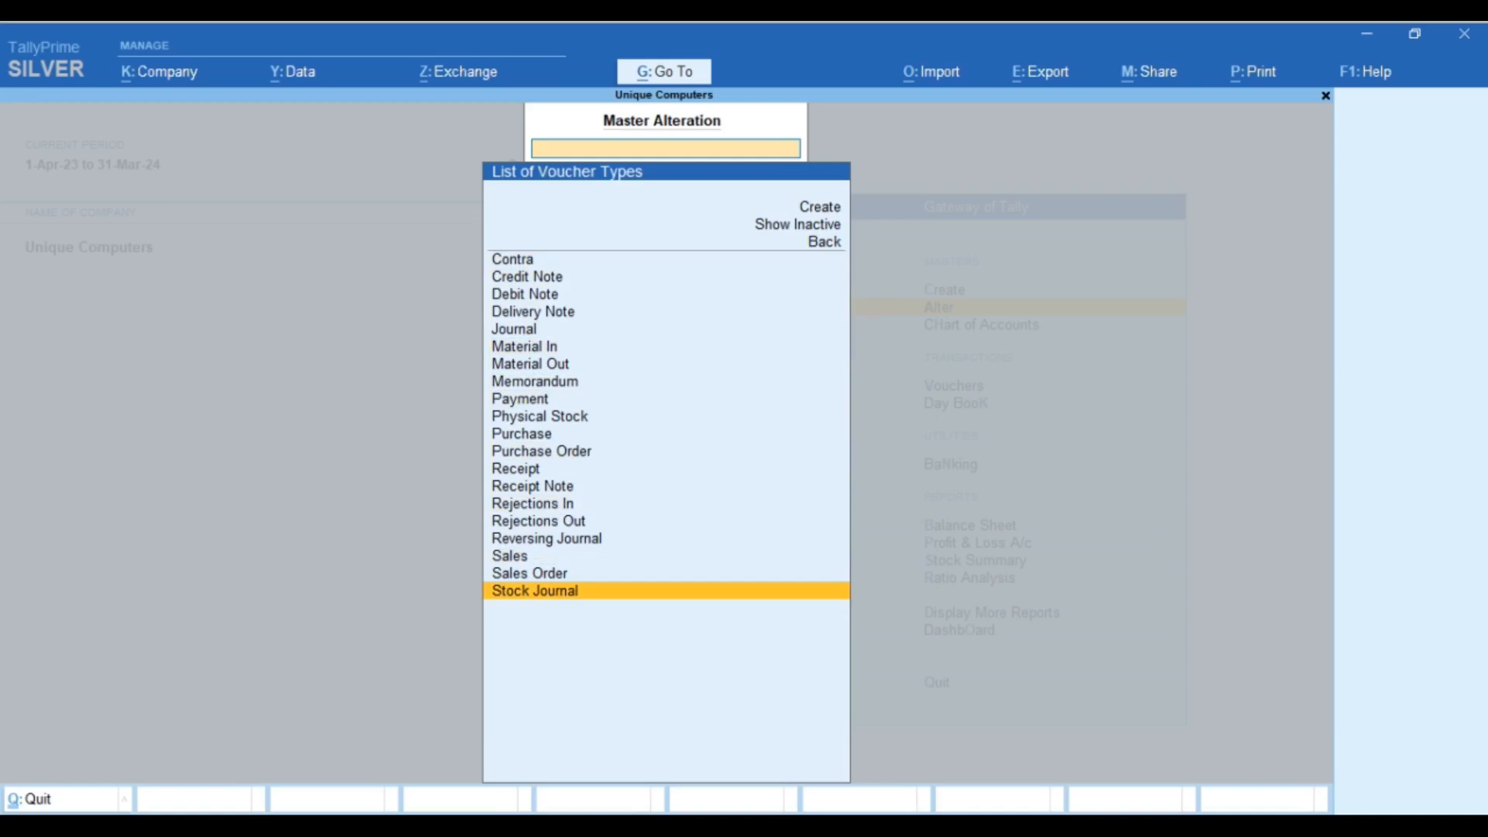
key(Up)
key(Up)
key(Up)
key(Up)
key(Up)
key(Up)
key(Up)
key(Up)
key(Up)
key(Up)
key(Up)
key(Up)
key(Up)
key(Up)
key(Up)
key(Up)
key(Up)
key(Up)
key(Up)
key(Up)
key(Up)
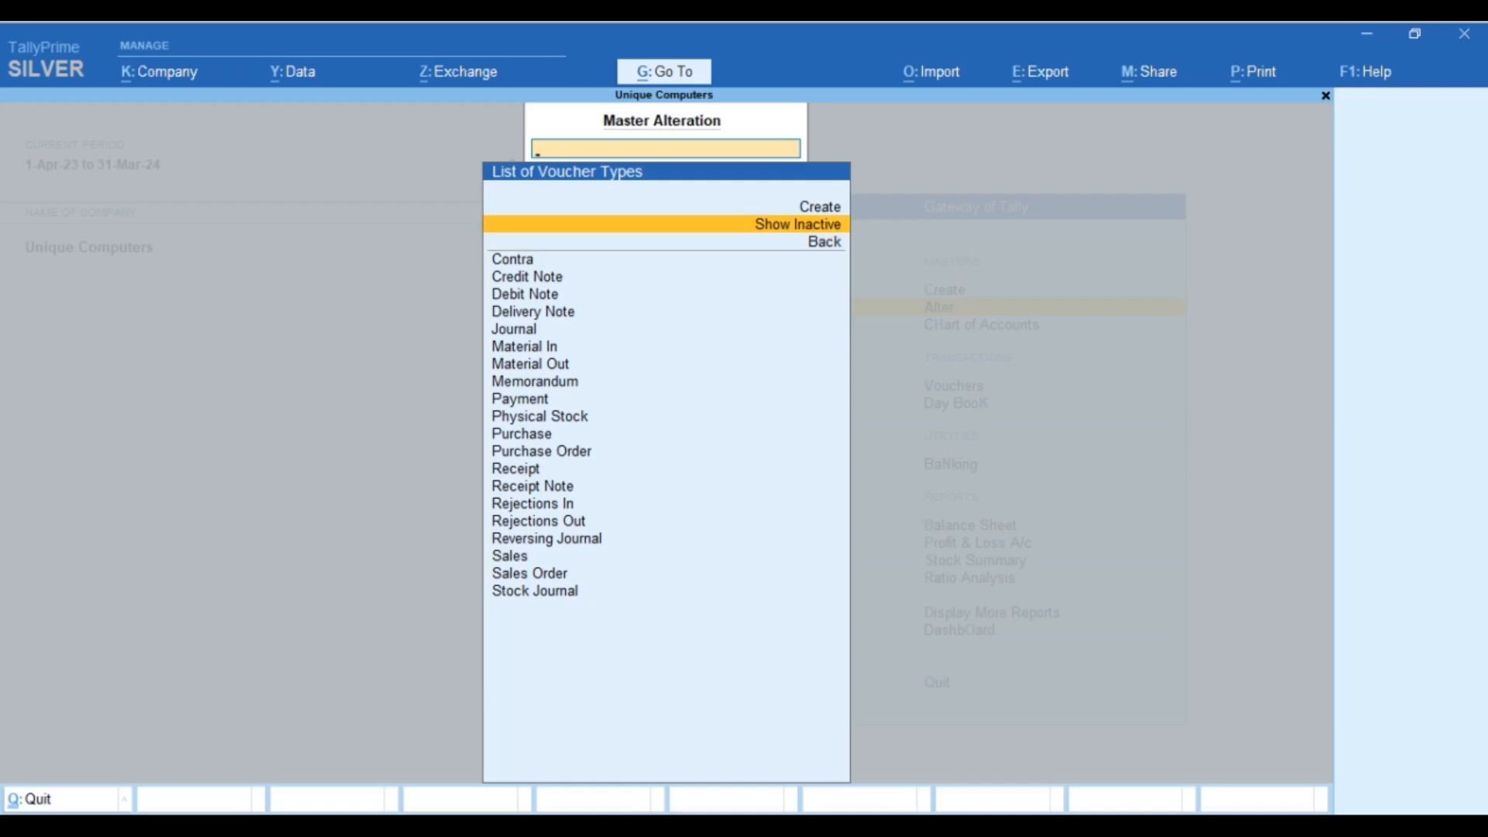
key(Down)
key(Up)
key(Return)
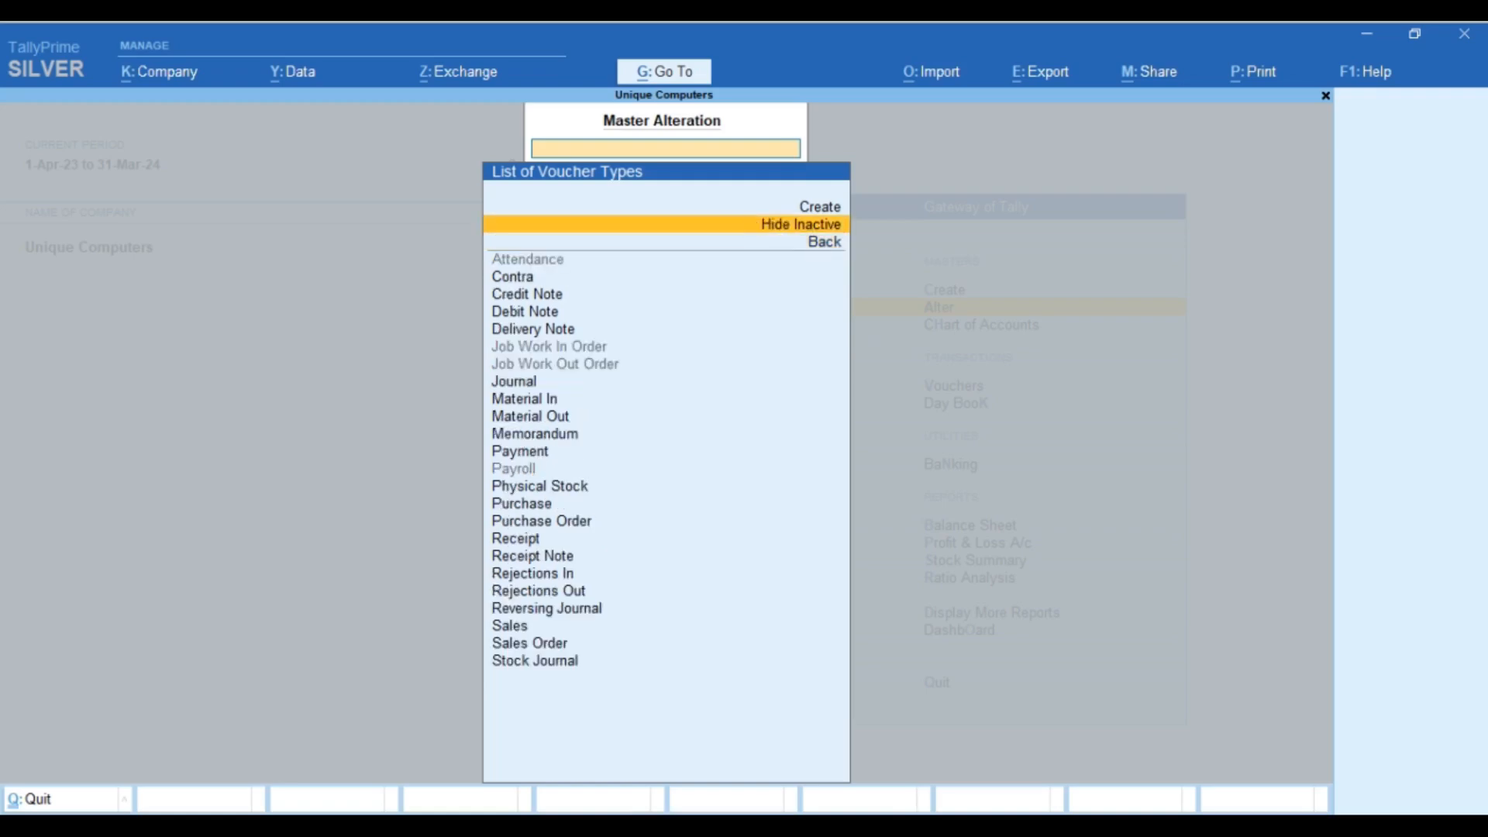
Step: Enable the Payroll feature from the Payroll voucher type, then go back to Excel
key(Down)
key(Down)
key(Down)
key(Down)
key(Down)
key(Down)
key(Down)
key(Down)
key(Down)
key(Down)
key(Down)
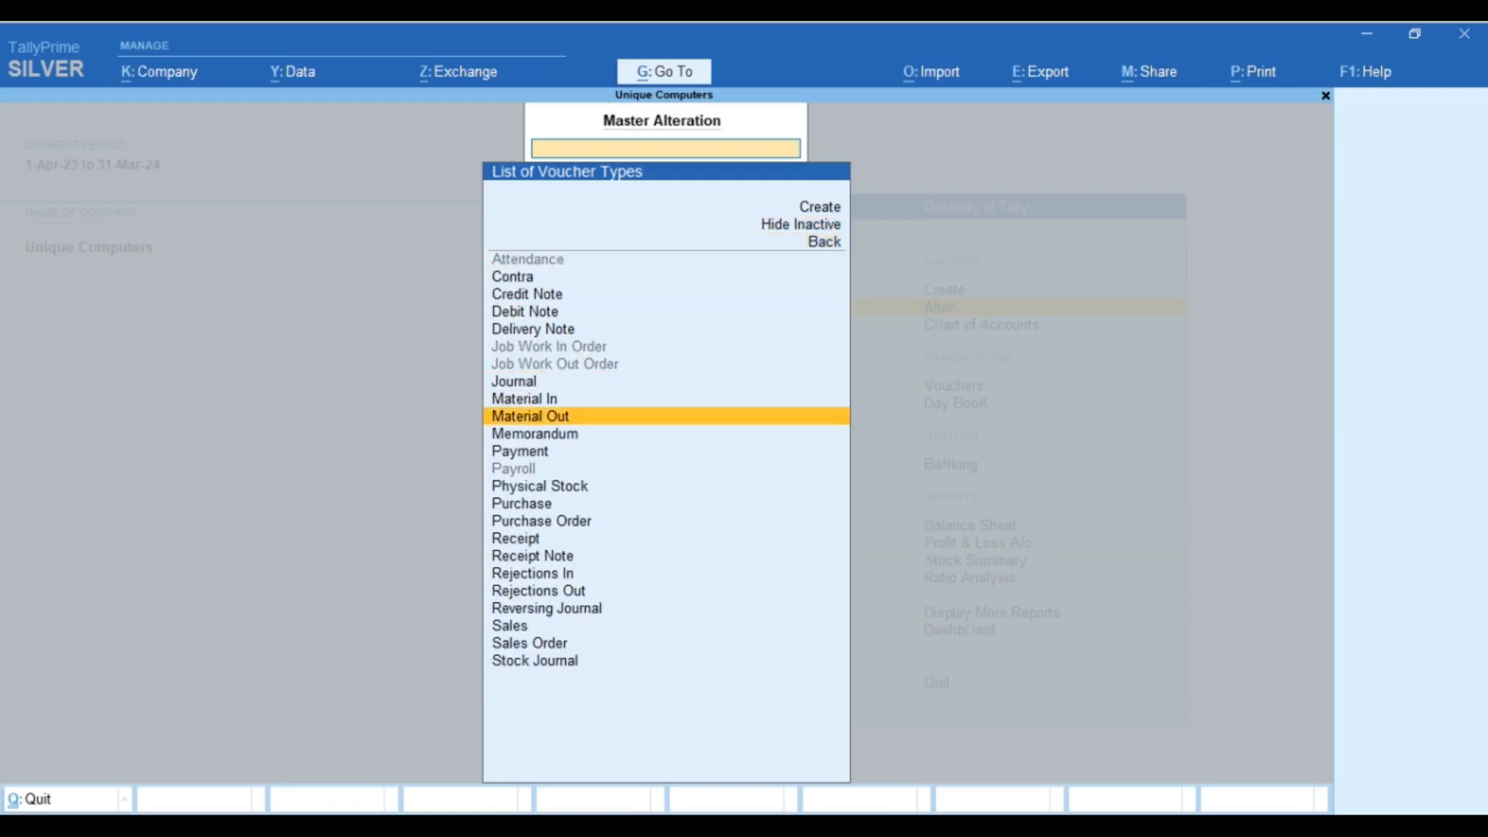
key(Down)
key(Down)
key(Down)
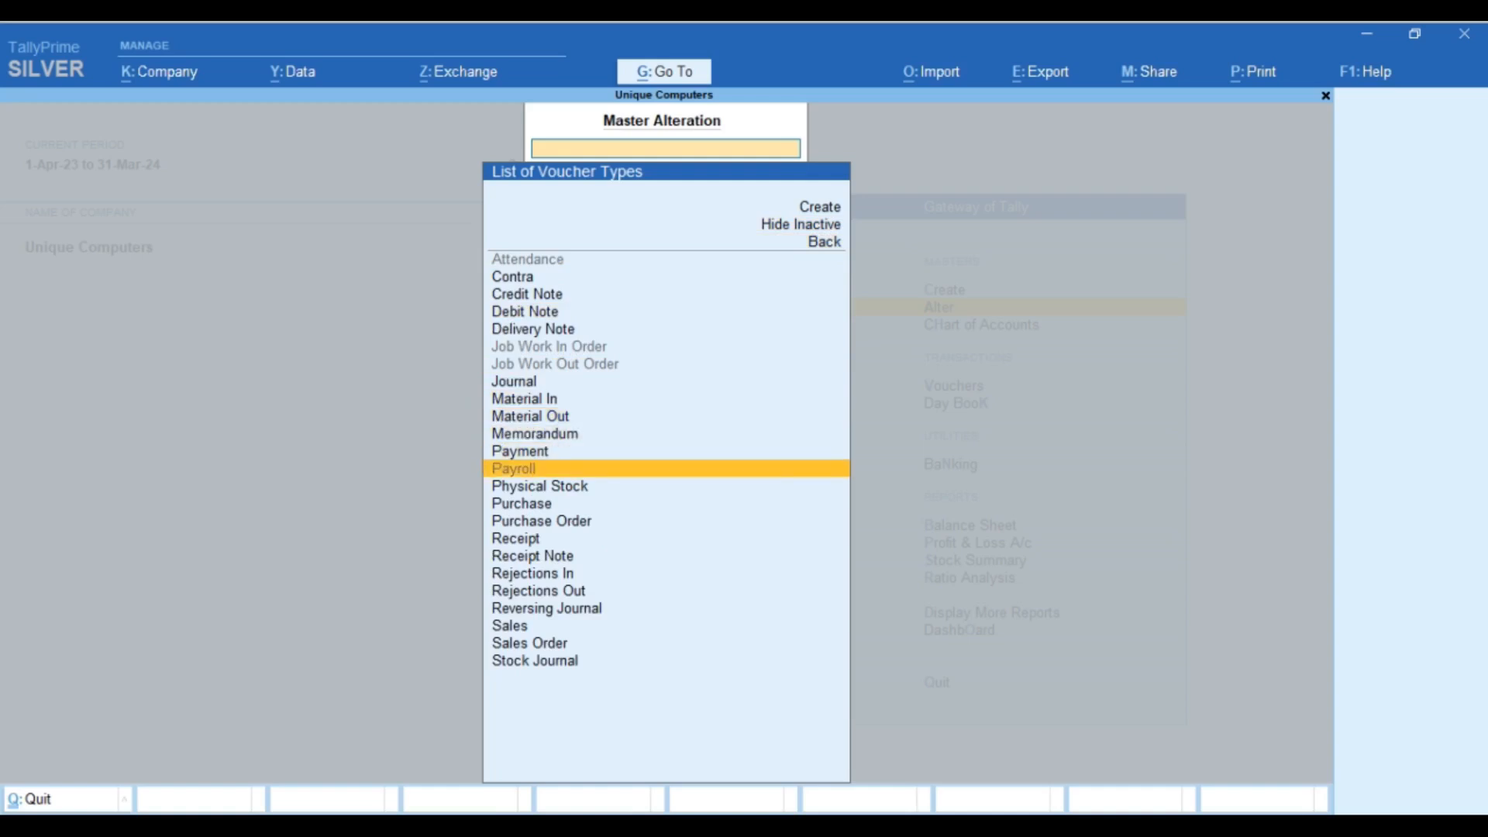
key(Return)
key(y)
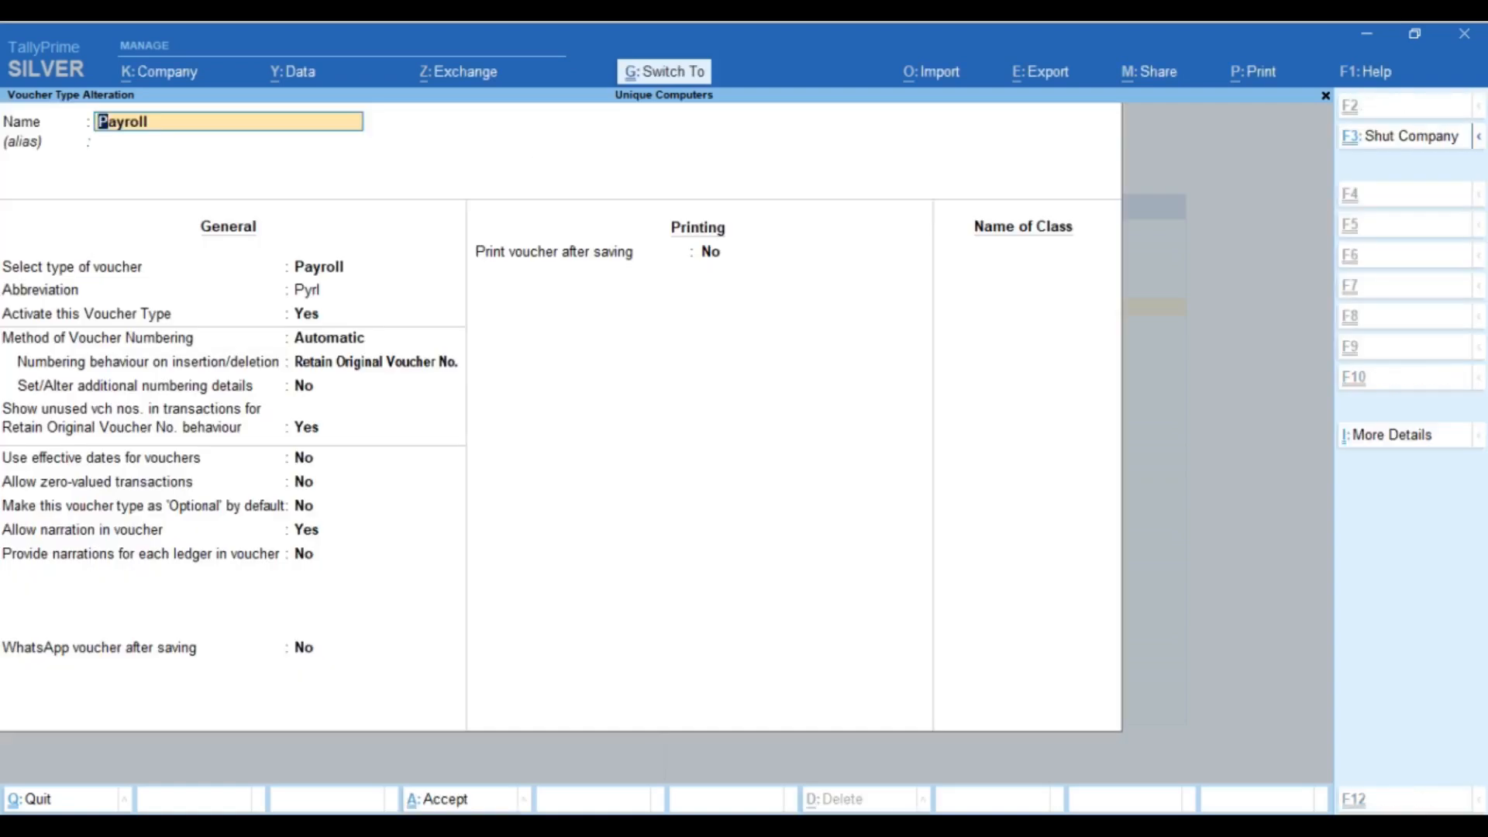
key(ctrl+q)
key(Down)
key(Up)
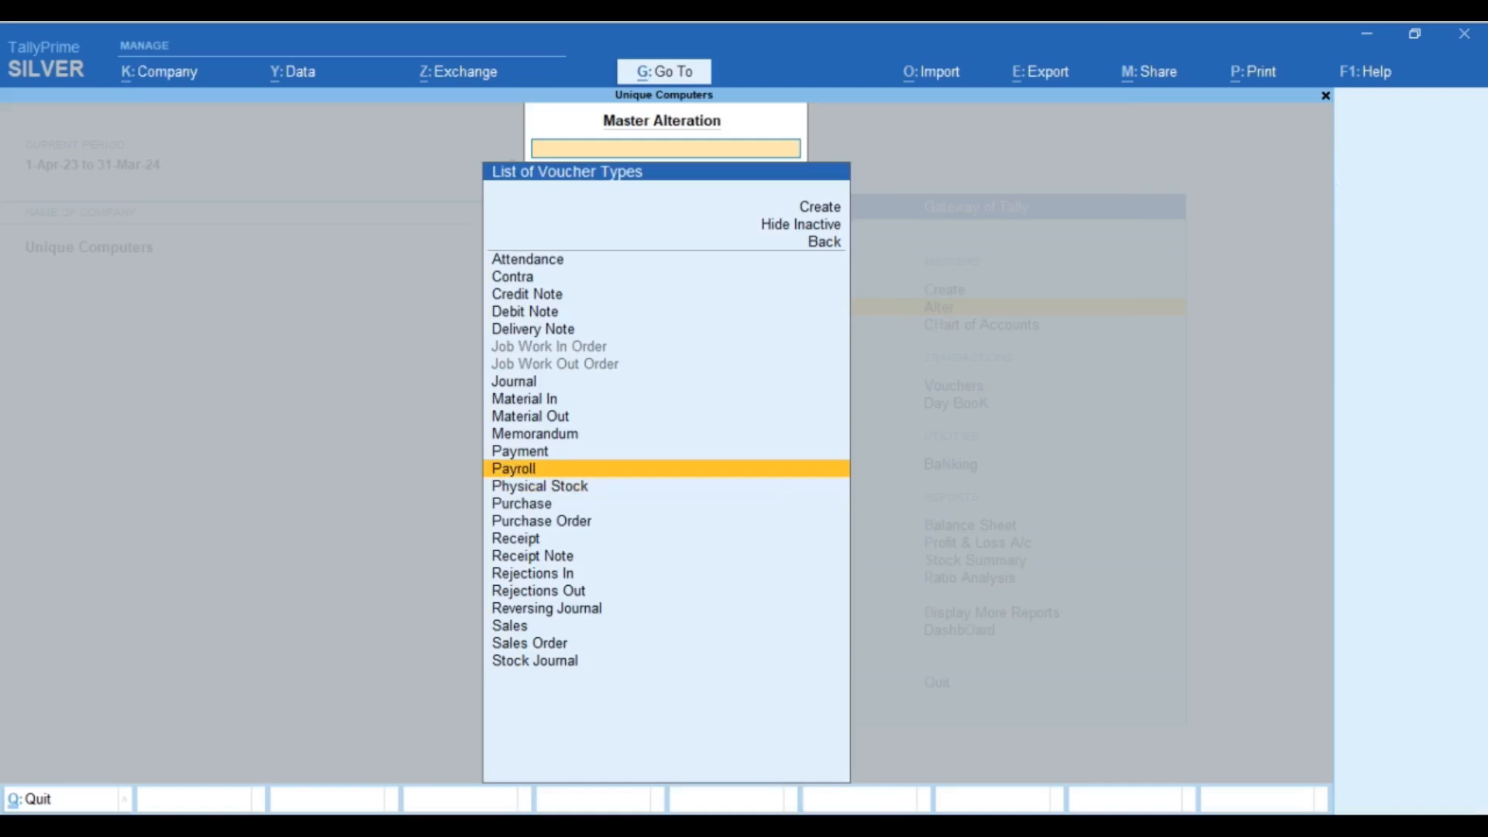
key(Escape)
key(Escape)
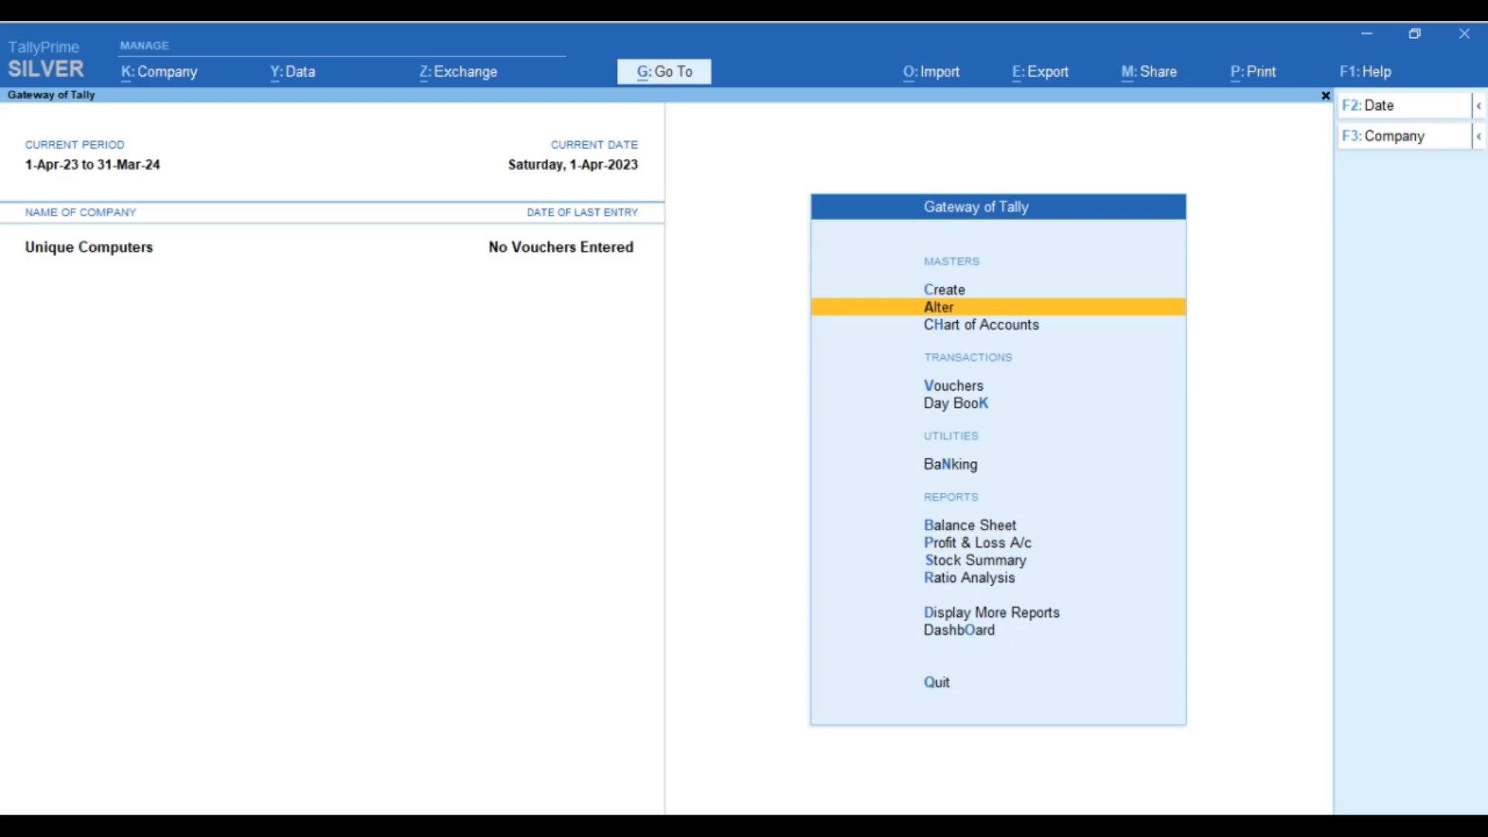
key(alt+Tab)
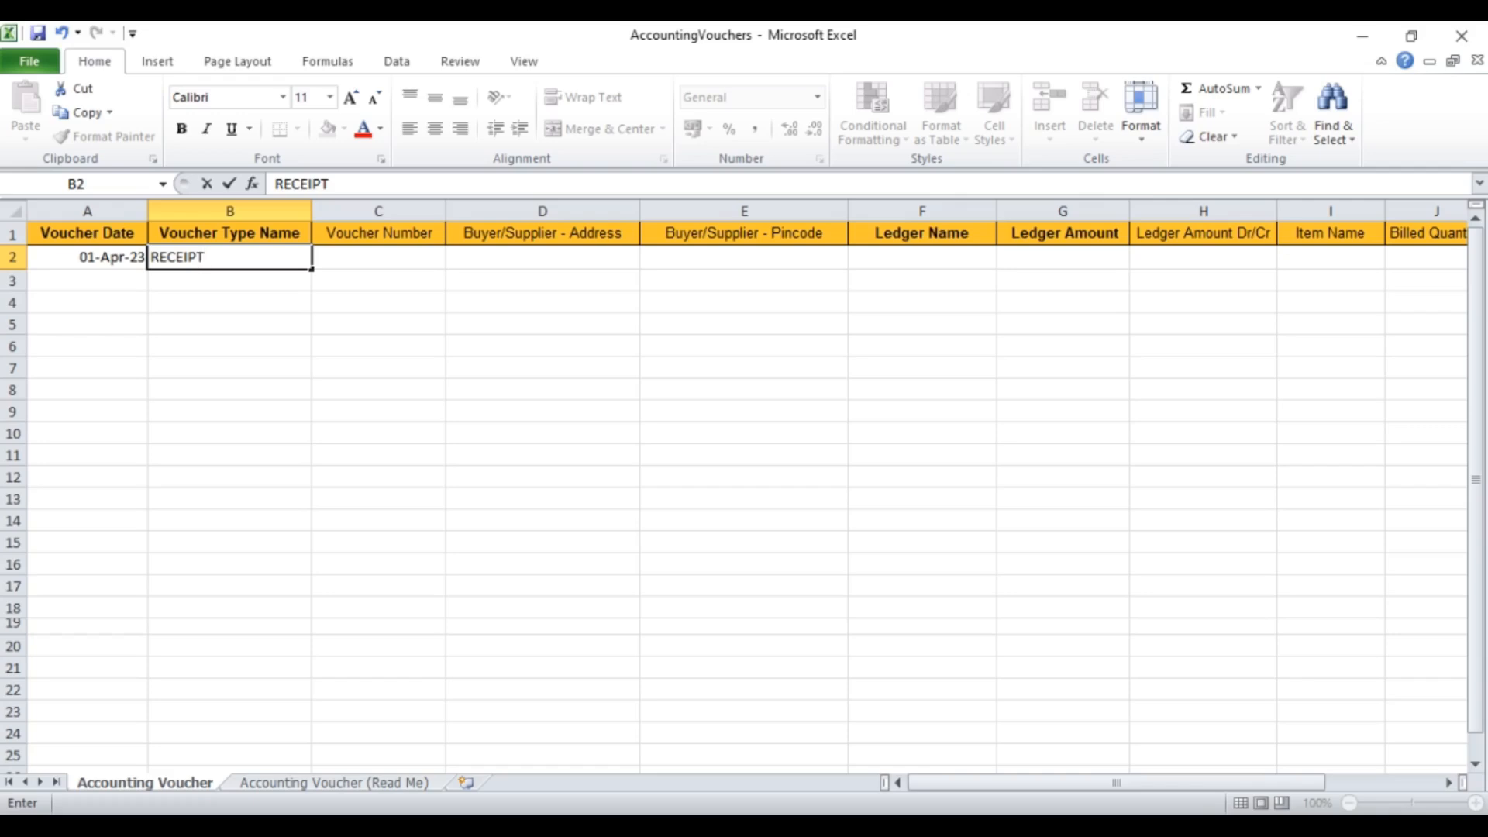
Step: Fill receipt voucher 15's first line: NATIONAL ENTERPRISES, 15200, DR
key(Tab)
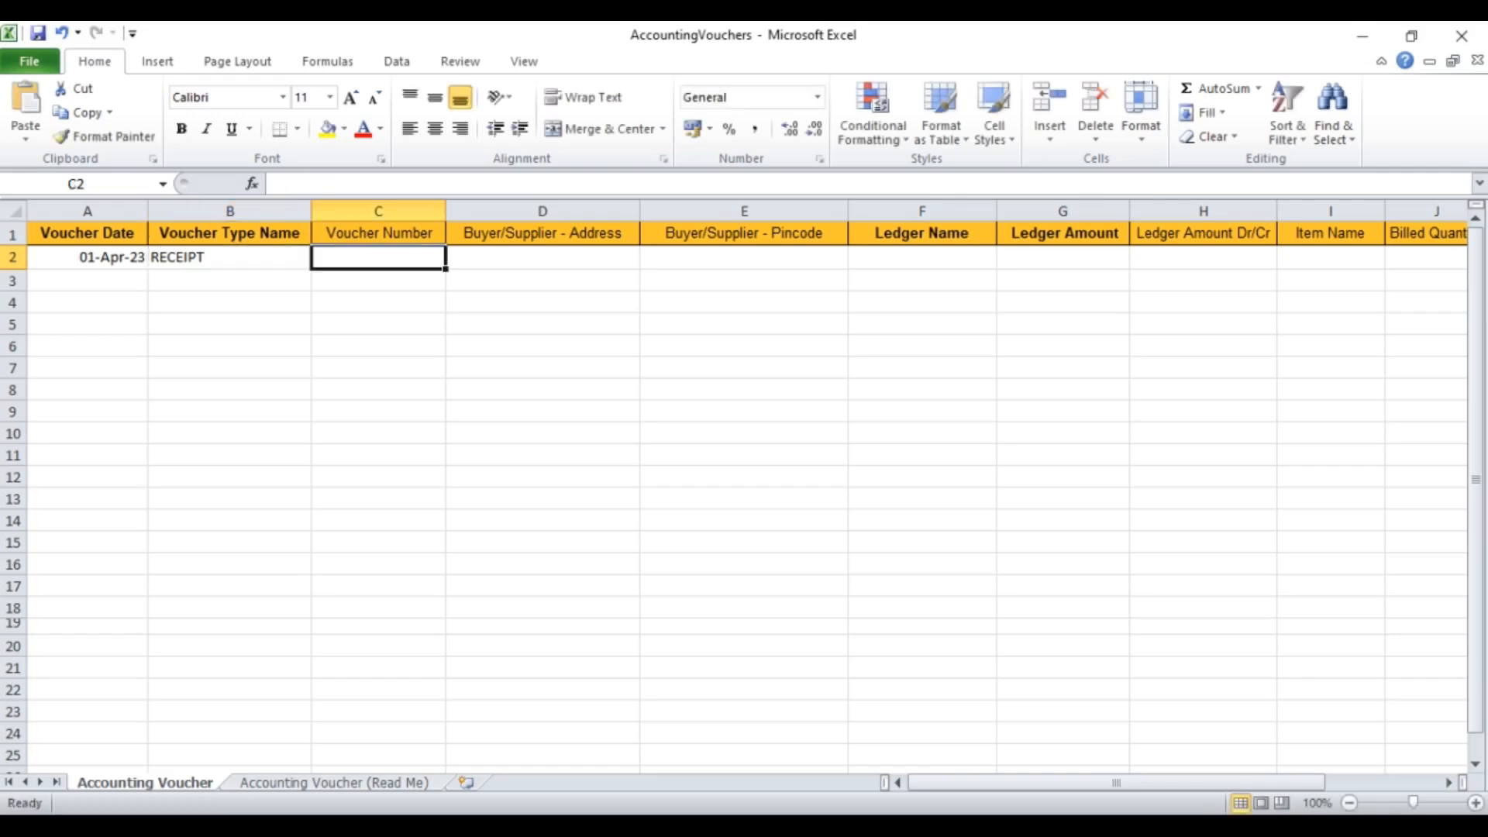
text(15)
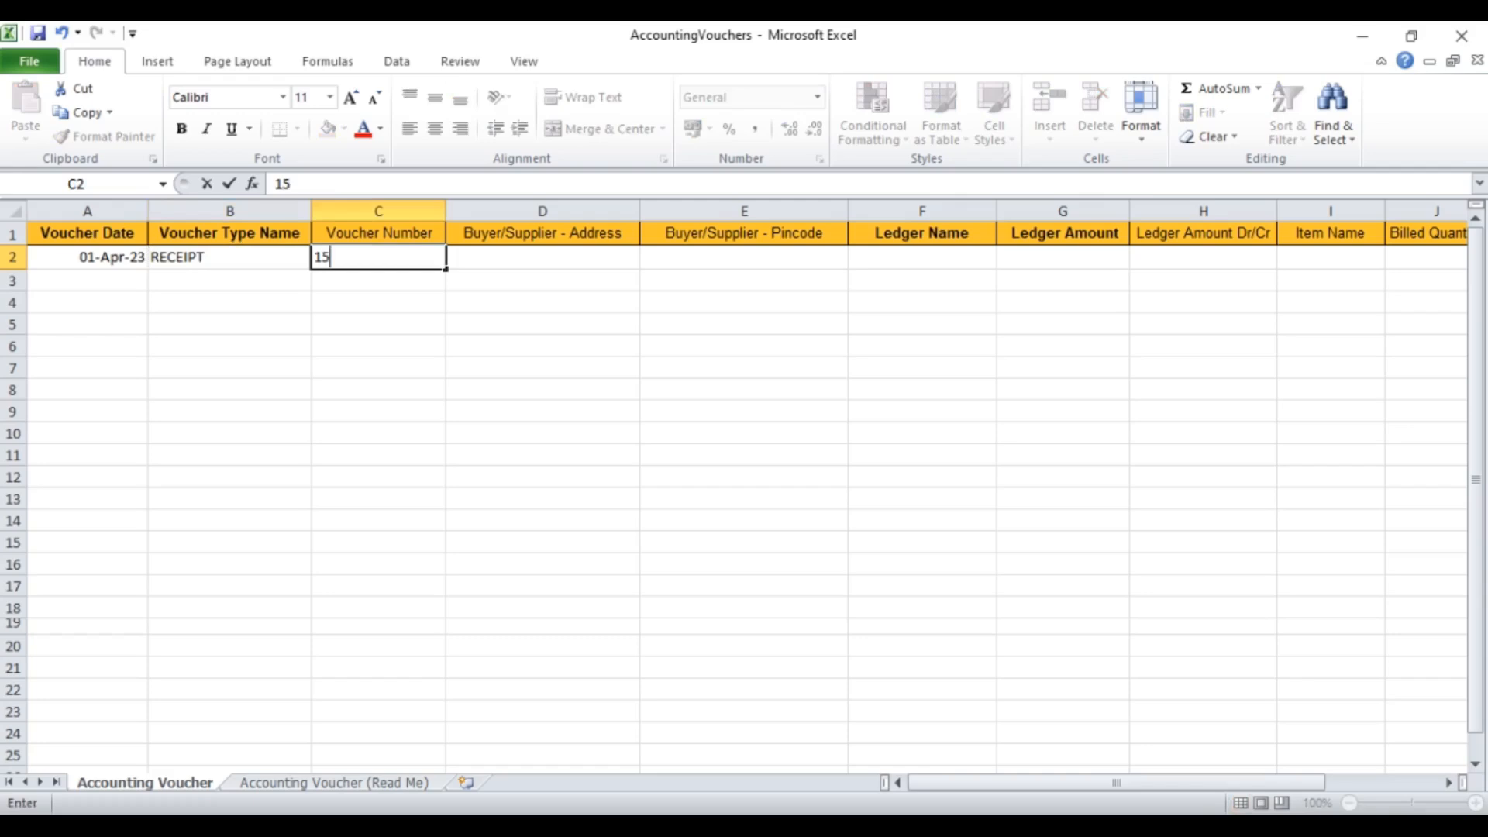
key(Tab)
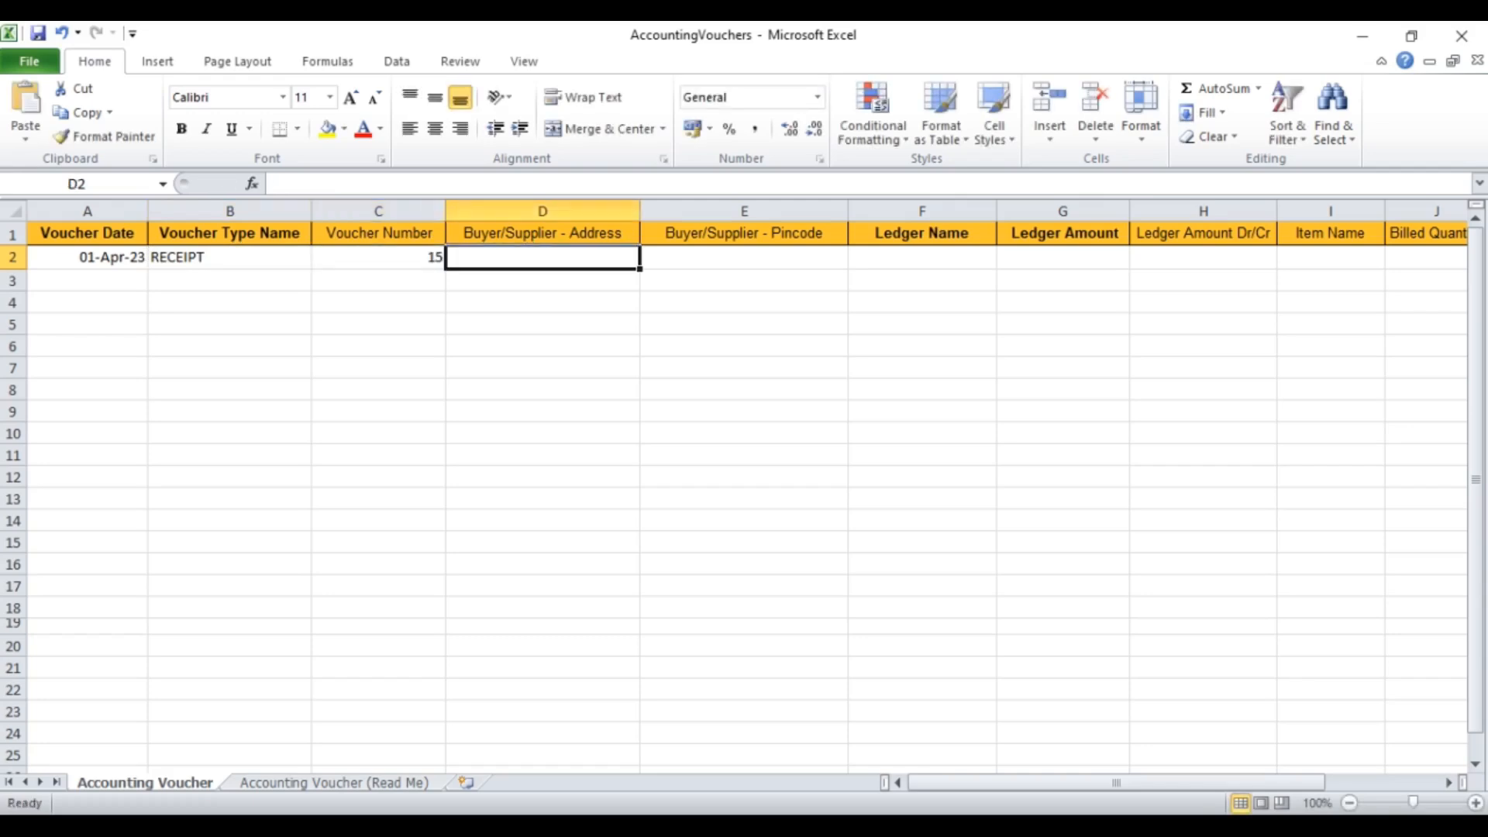
key(Tab)
key(Tab)
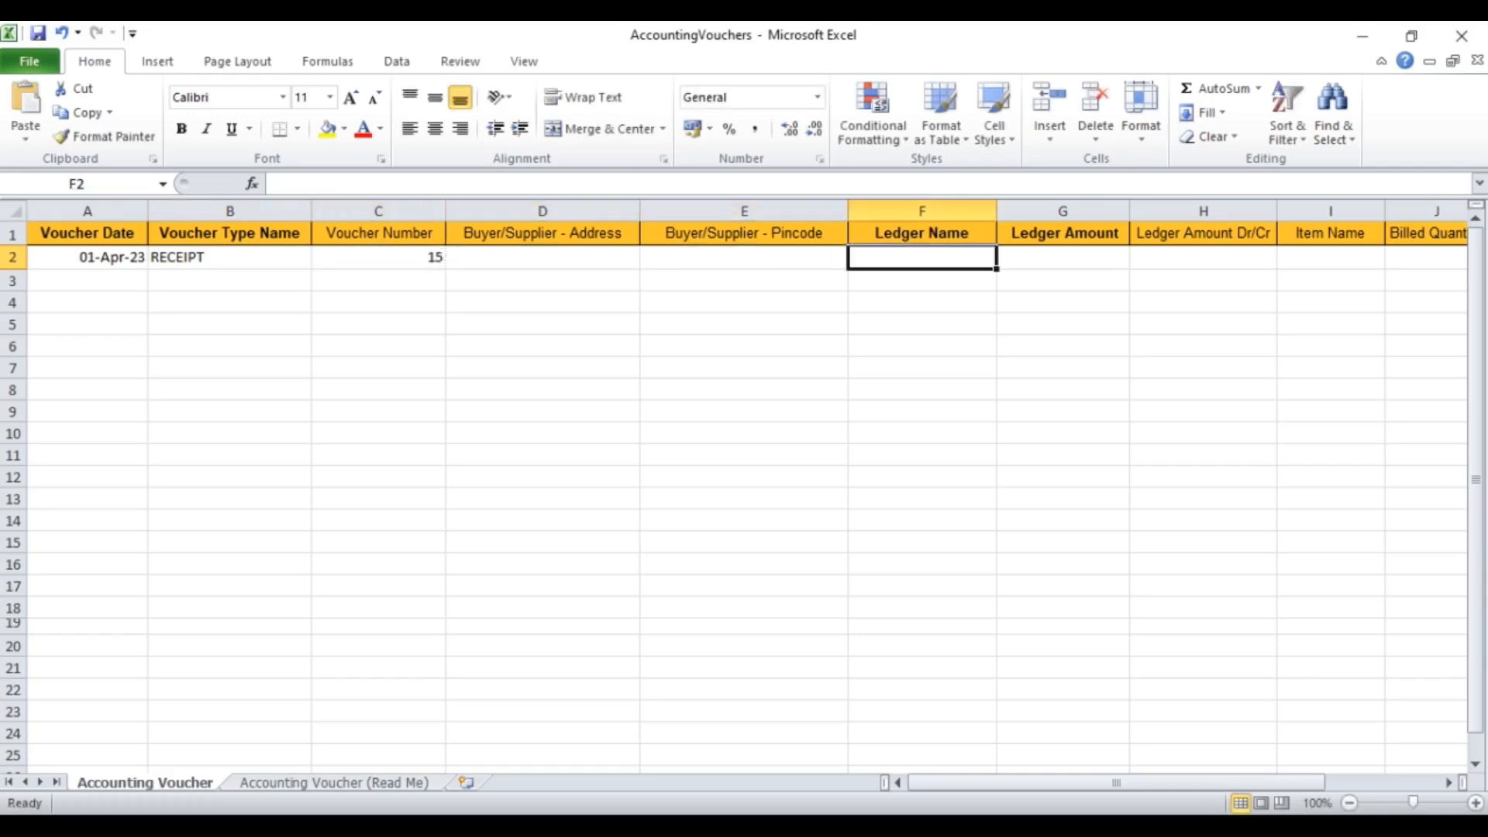
text(H)
key(BackSpace)
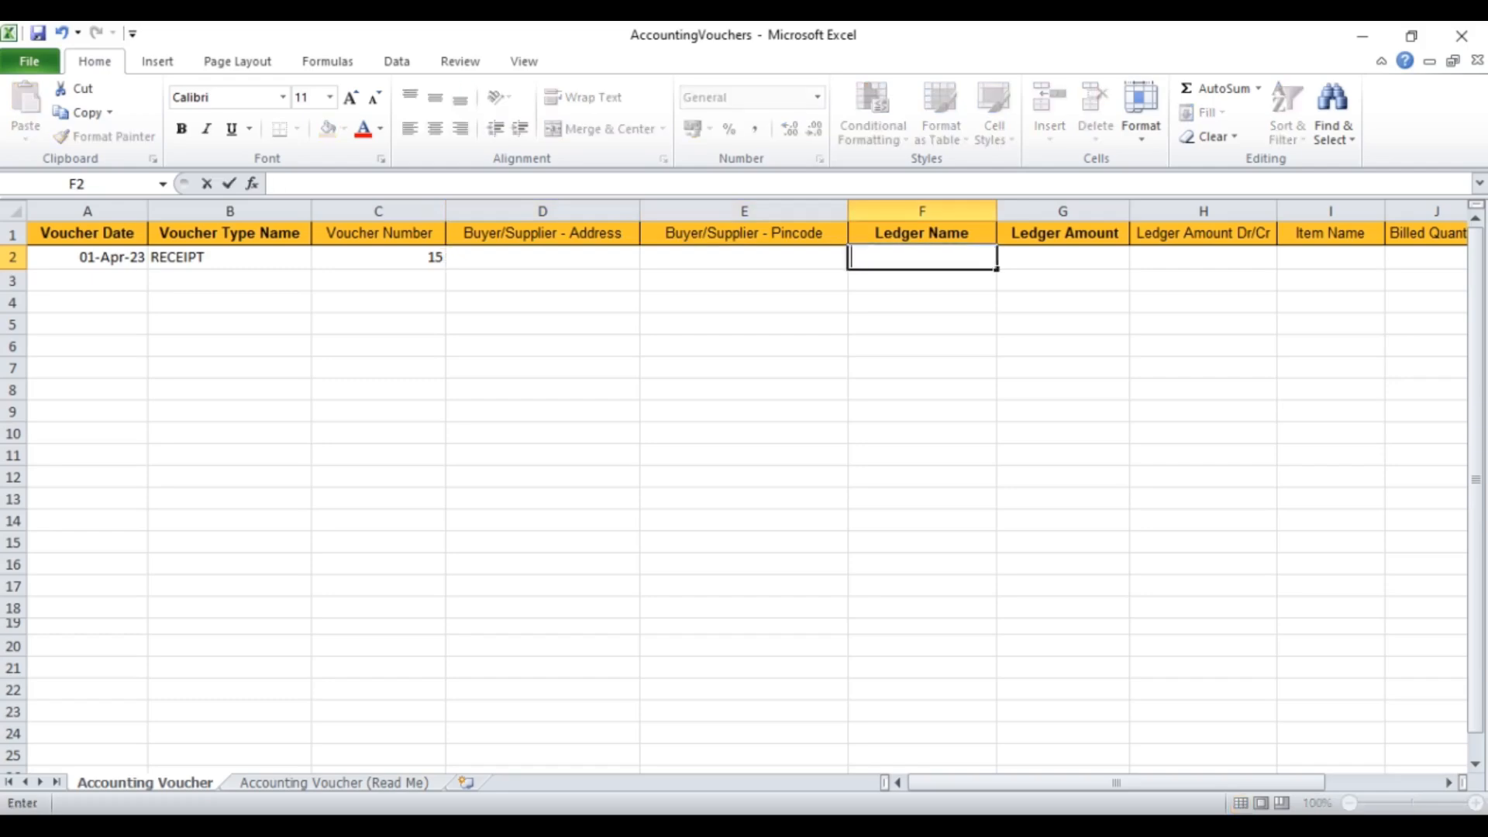
text(n)
key(BackSpace)
text(NATIONAL ENT)
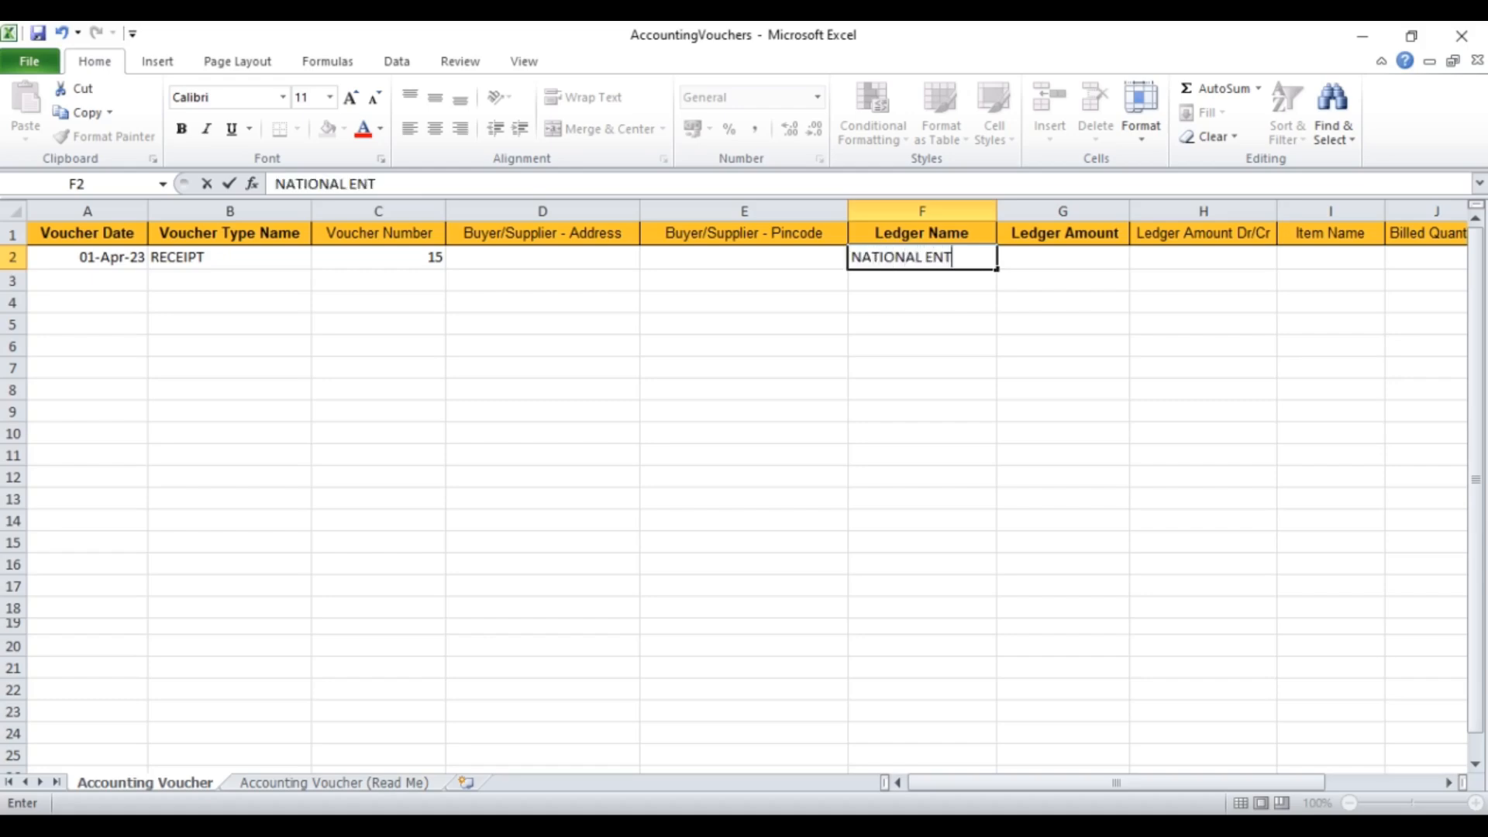
text(ERPRISES)
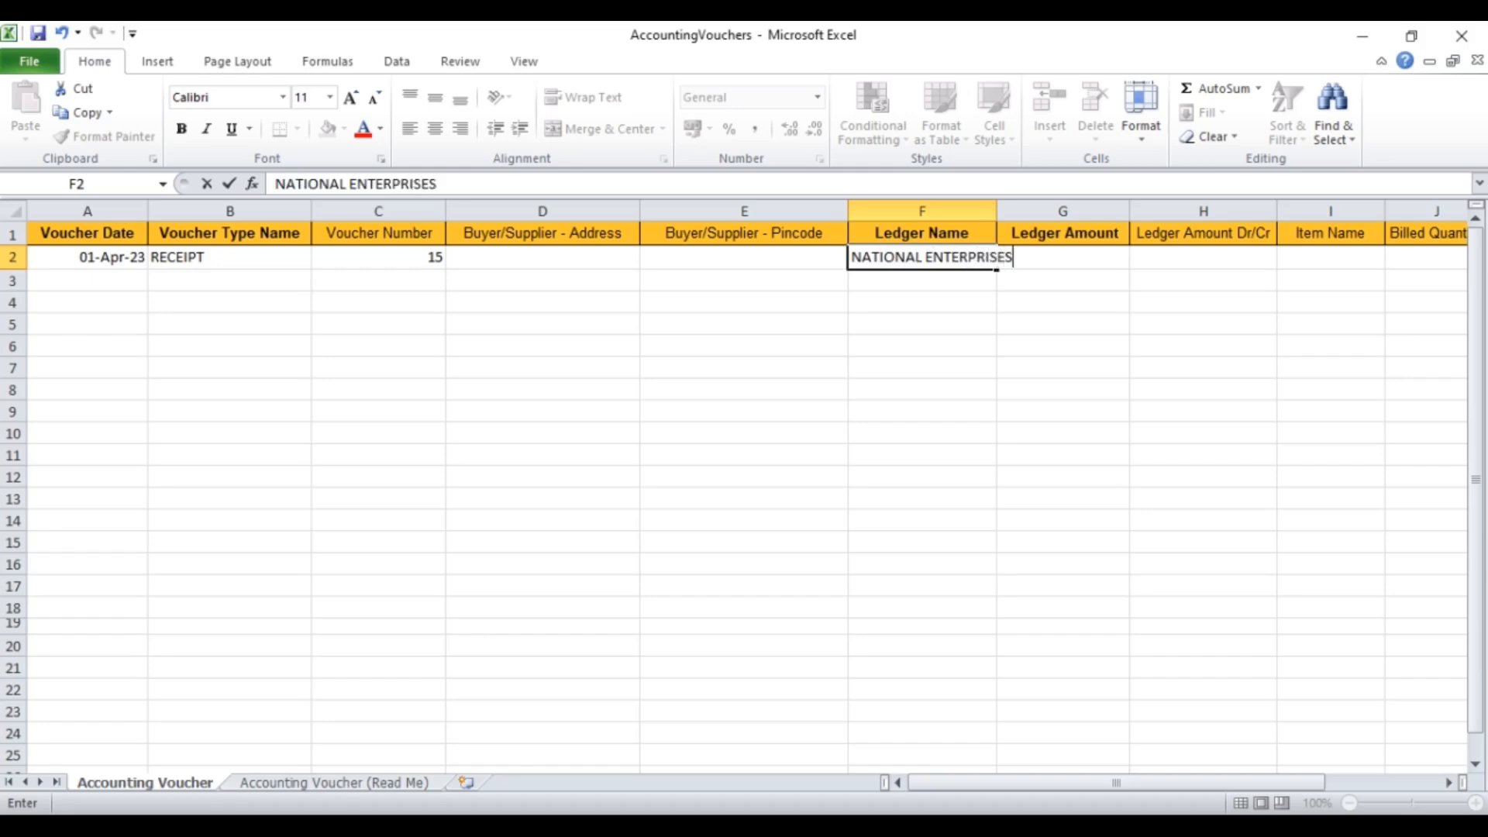
key(Tab)
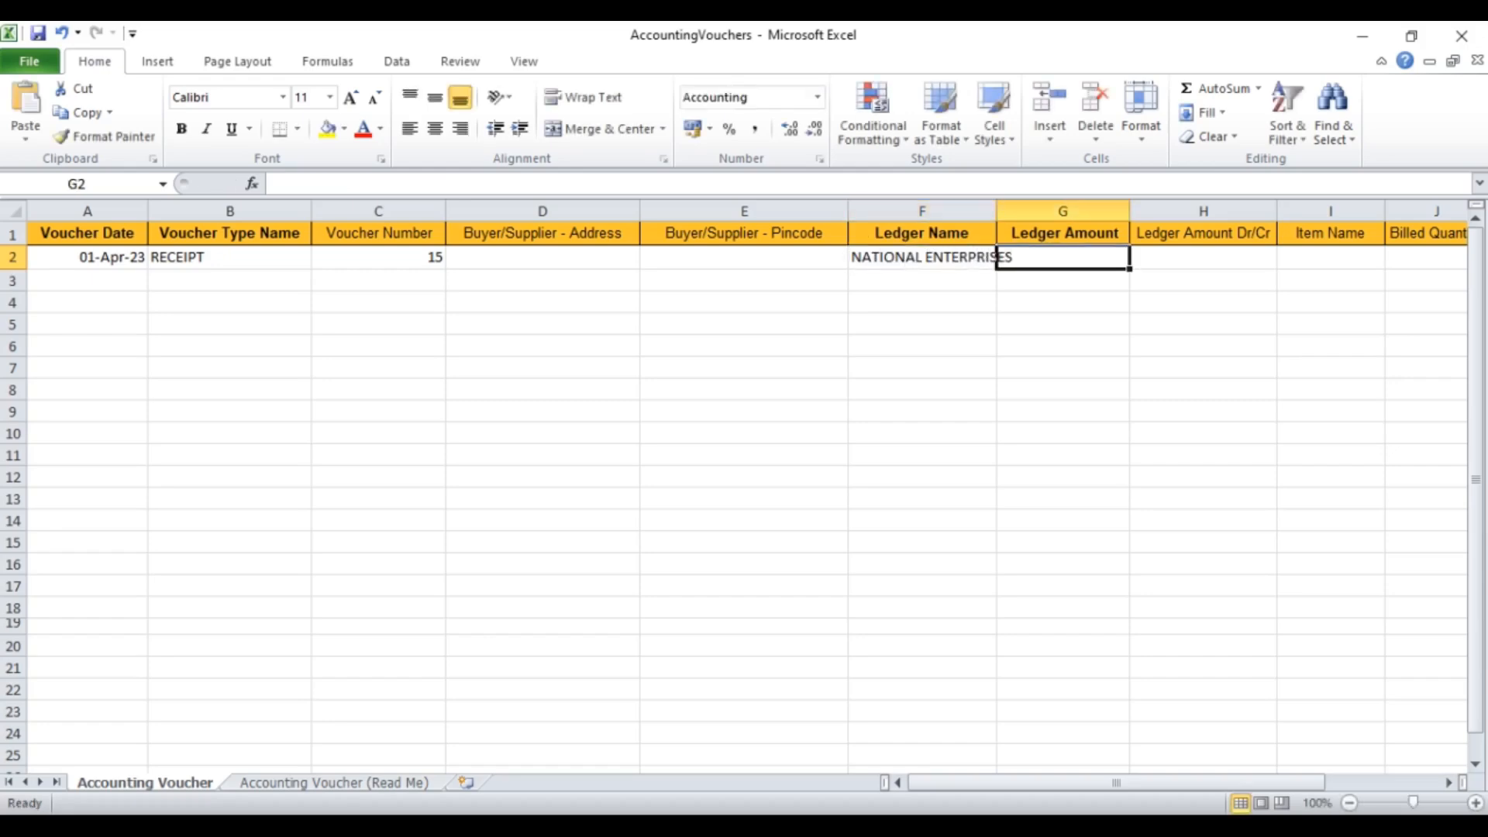
text(15200)
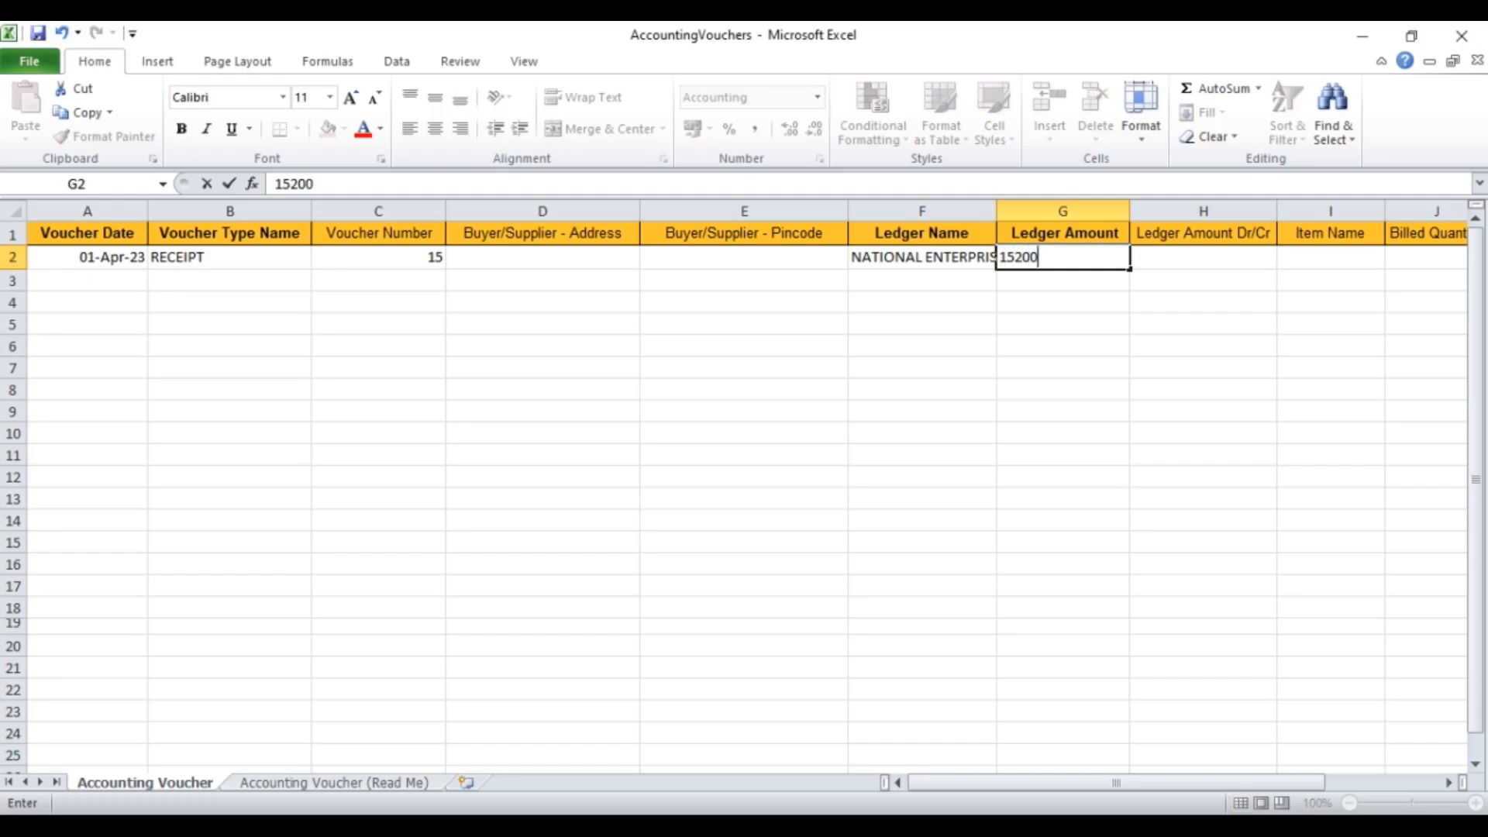
key(Tab)
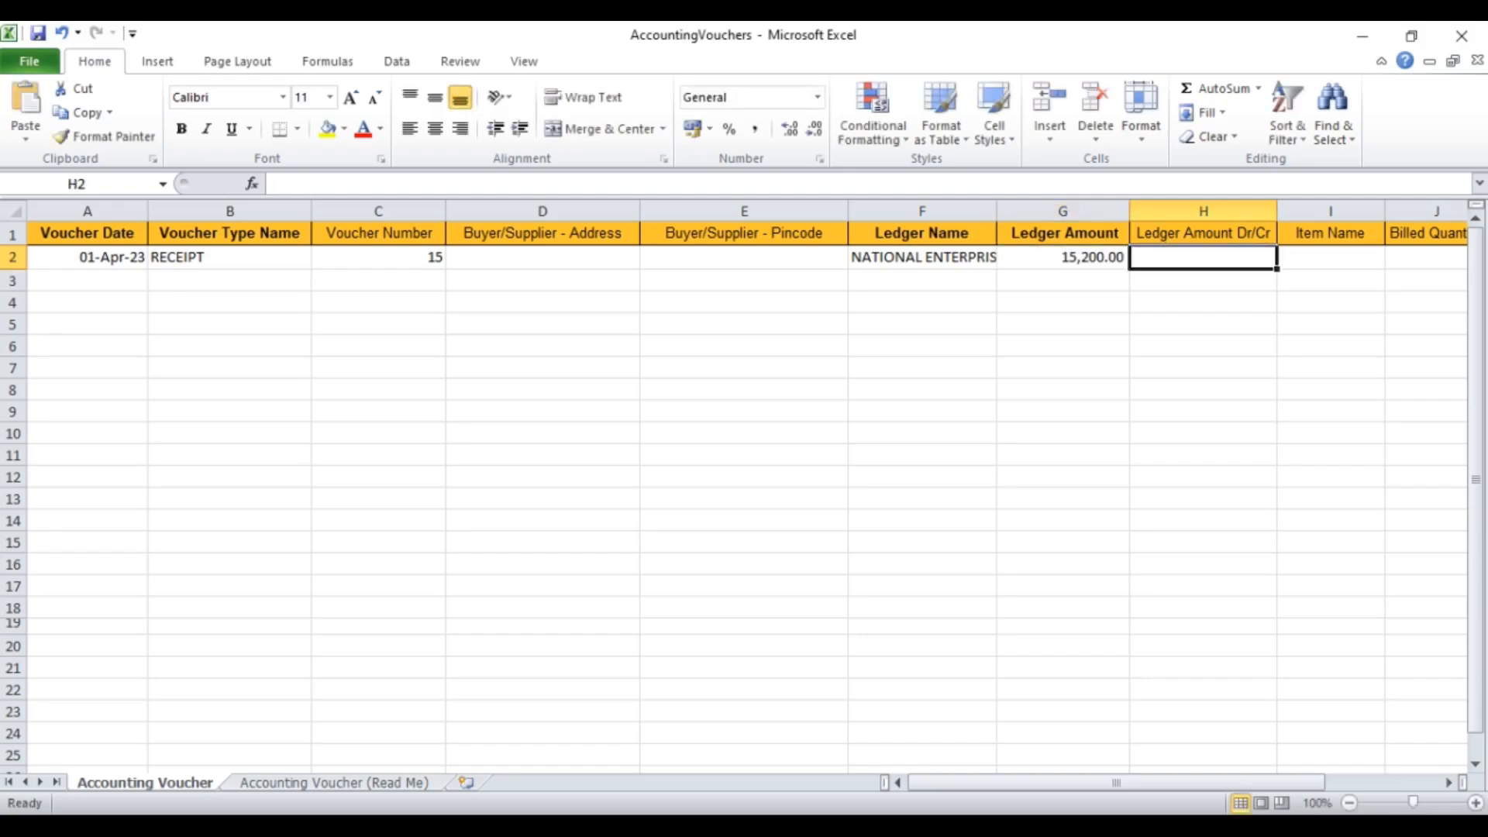
text(DR)
key(Return)
Step: Add the balancing line HDFC BANK LTD, 15200, CR on row 3
key(Left)
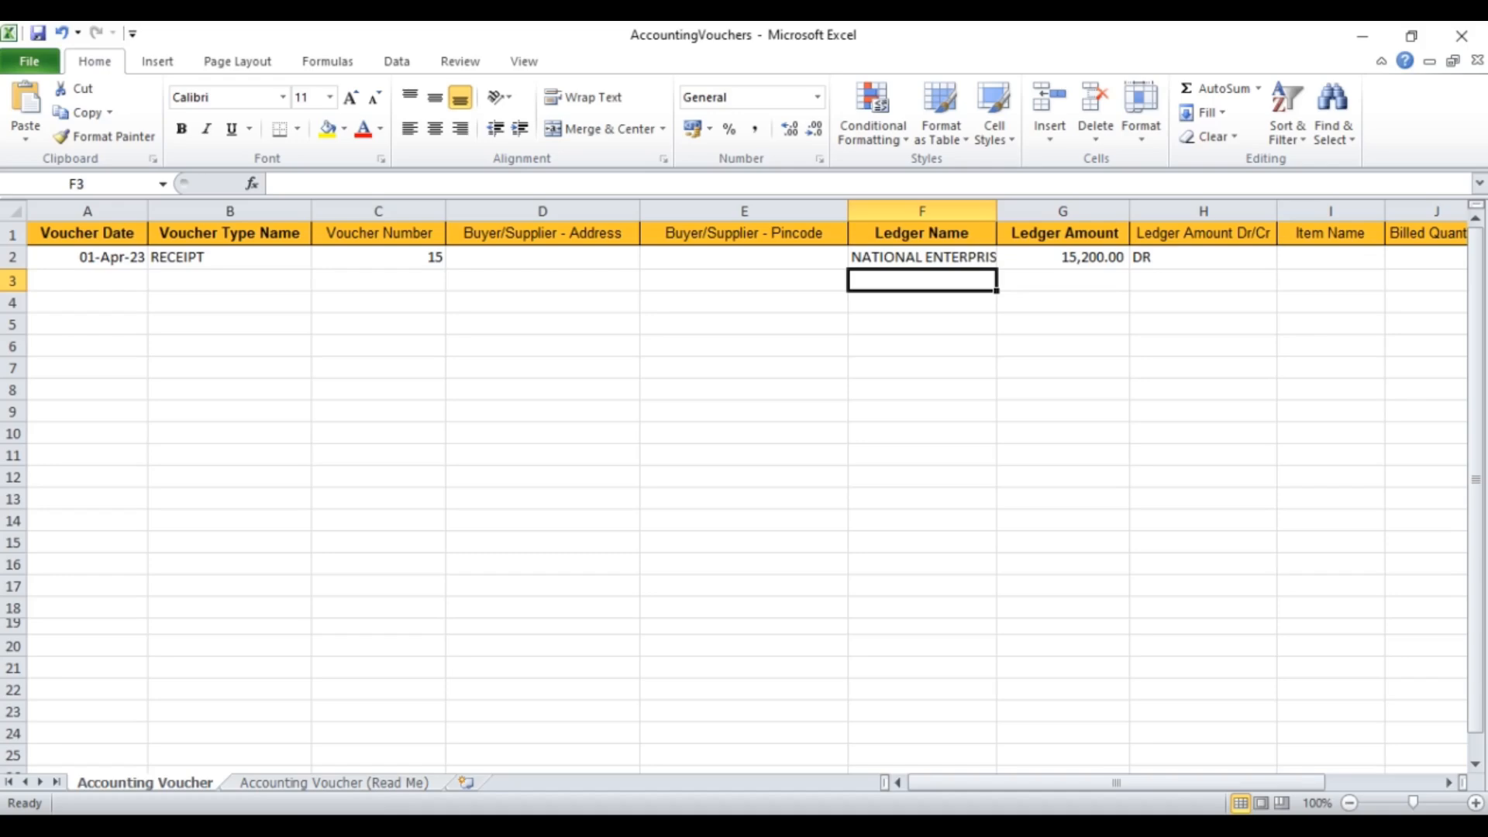
text(H)
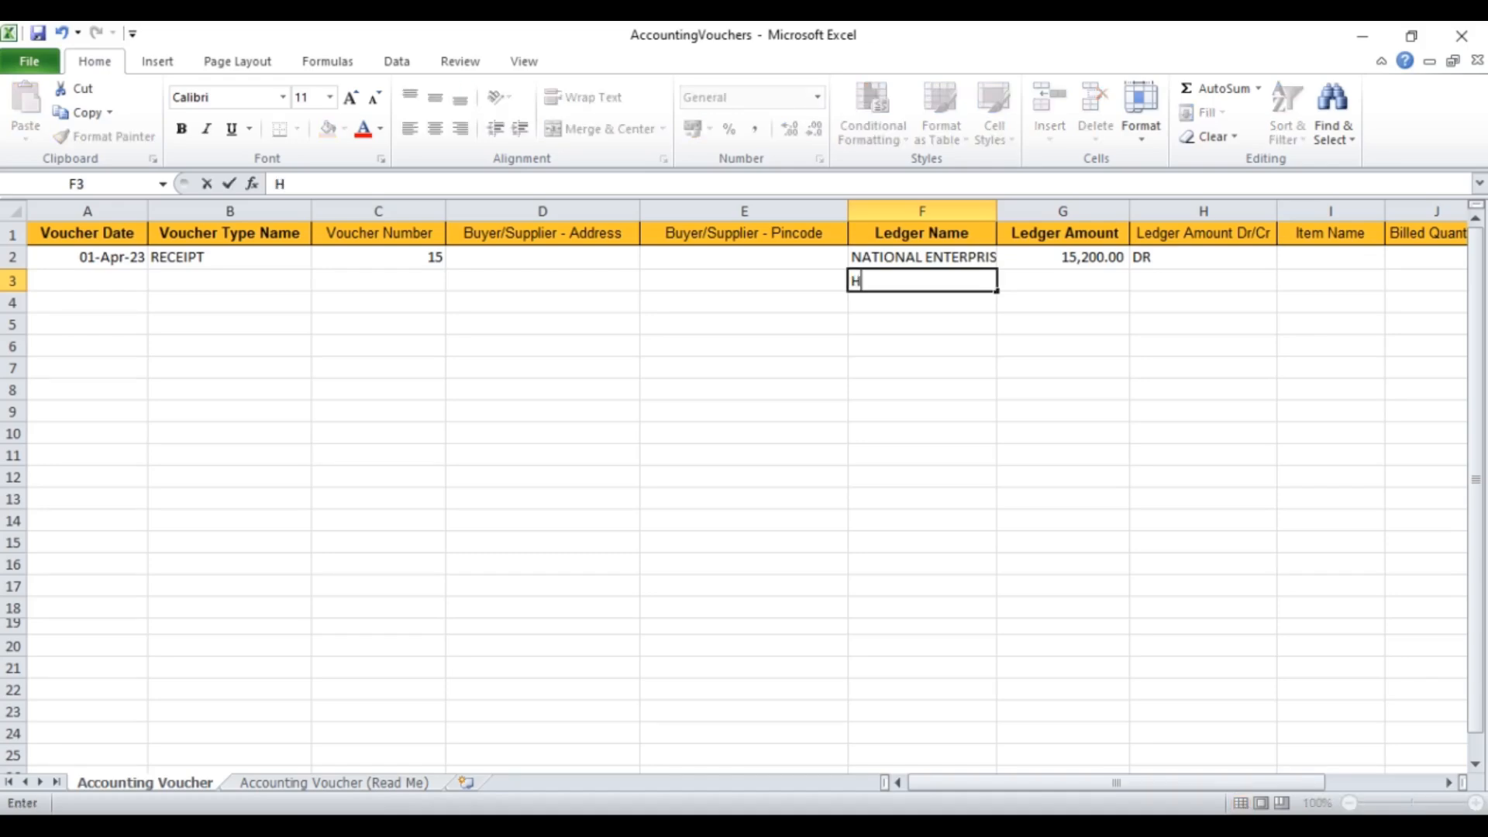
text(DFC BANK LTD)
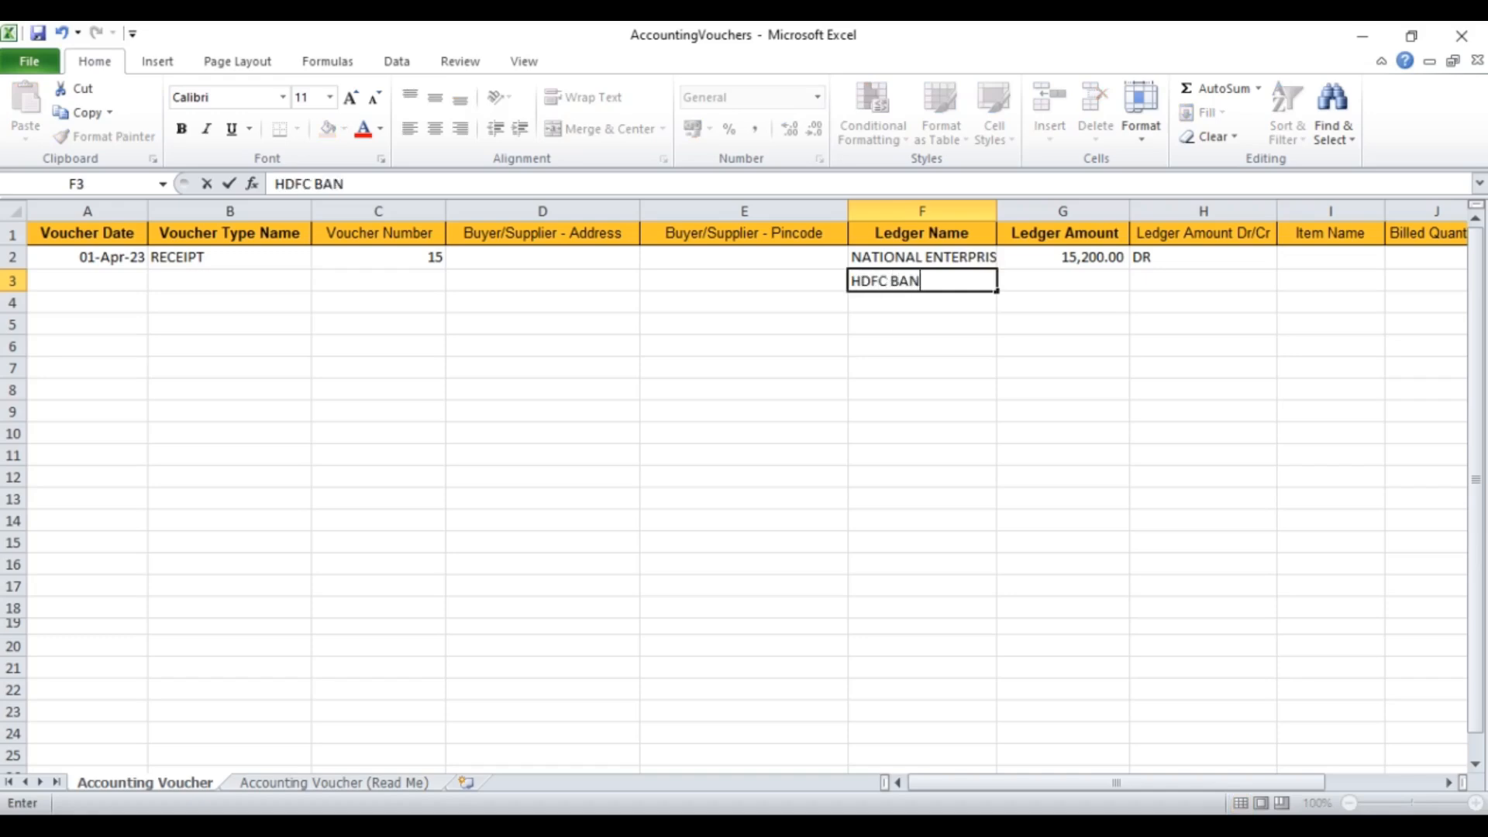
key(Tab)
text(15200)
key(Tab)
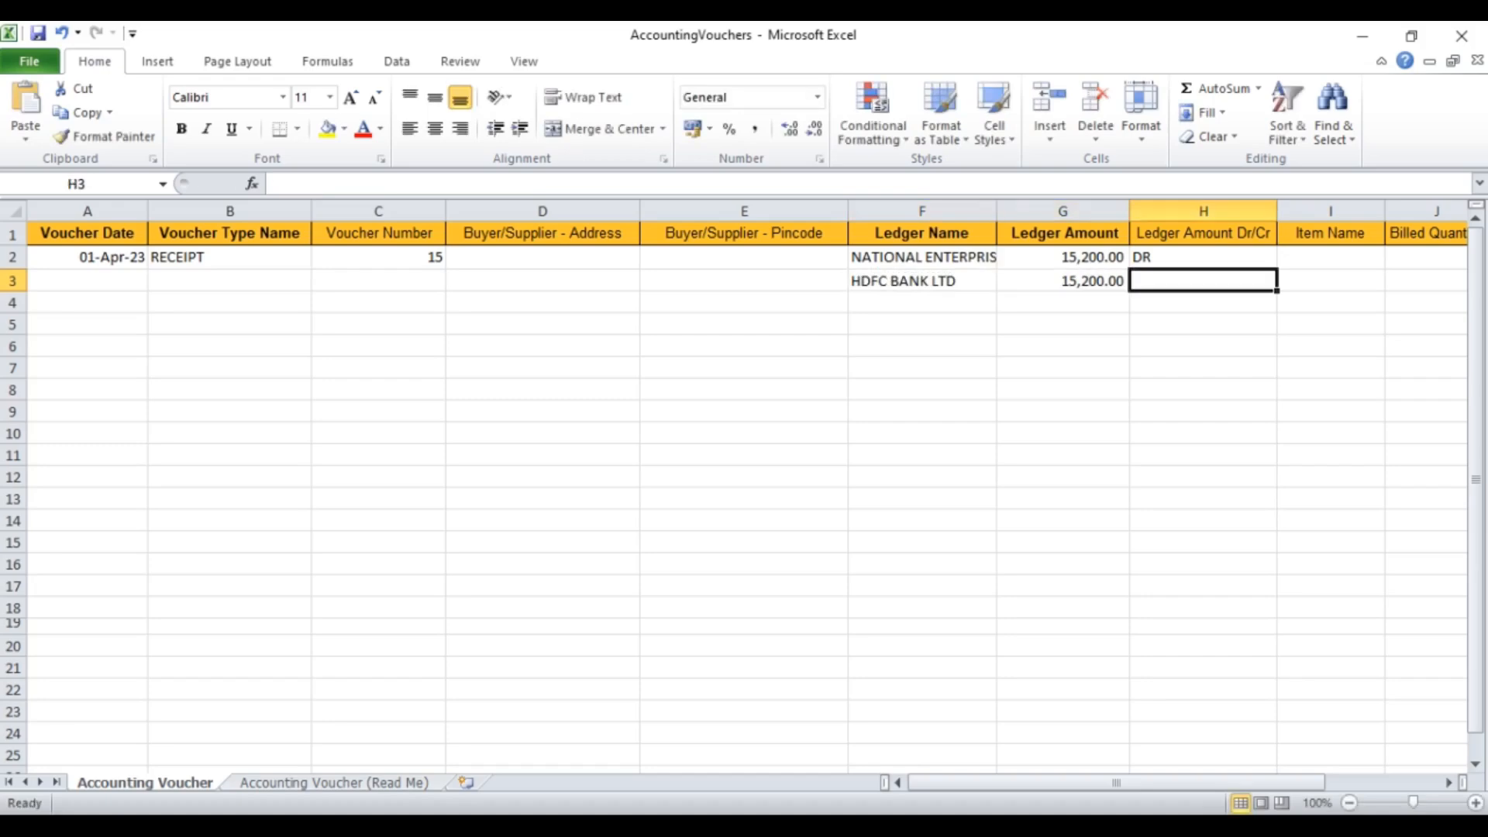
text(CR)
key(Left)
key(Left)
key(Left)
key(Left)
key(Left)
key(Left)
key(Left)
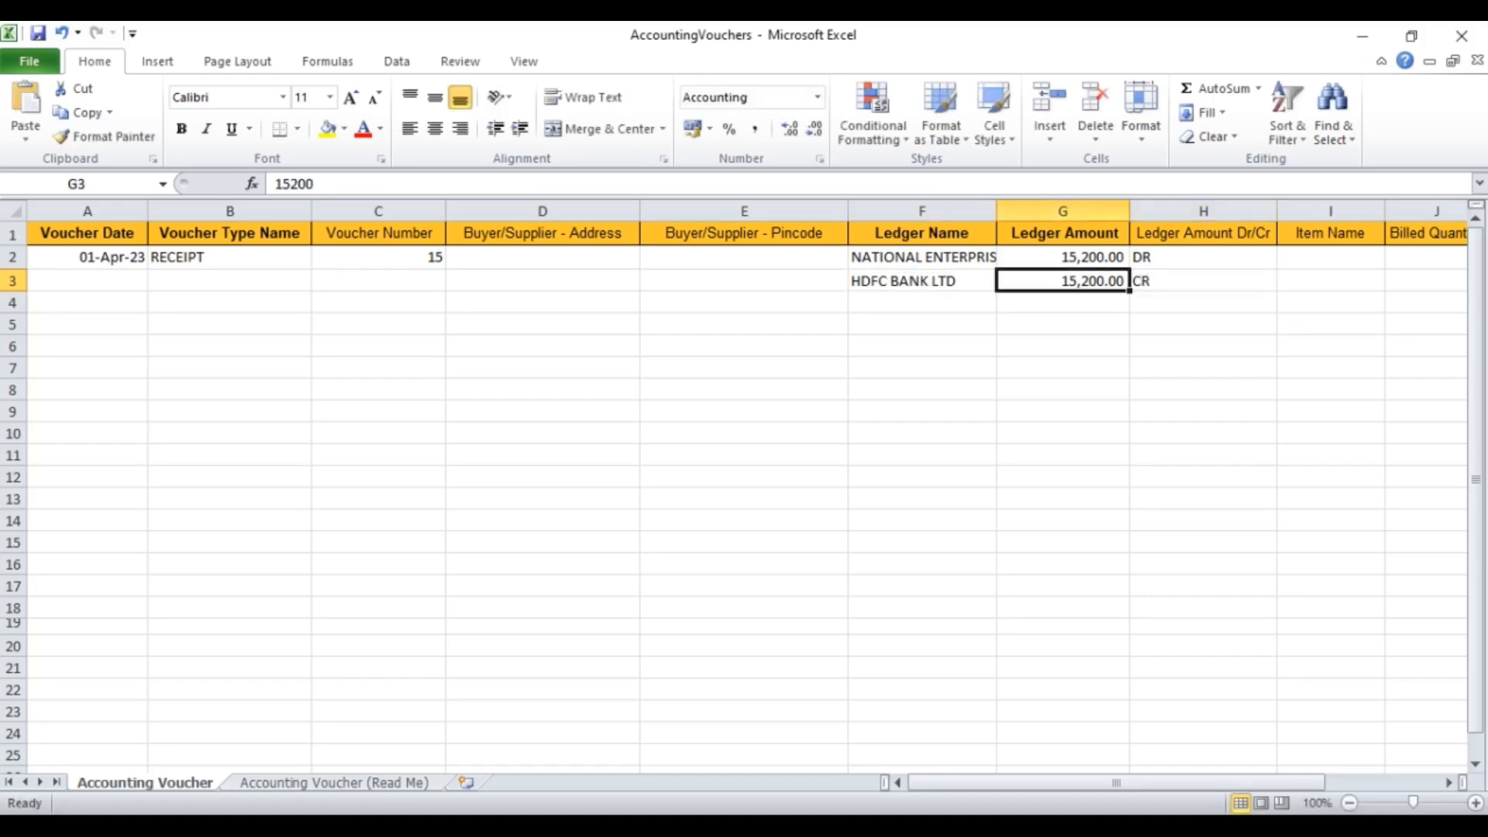
key(Down)
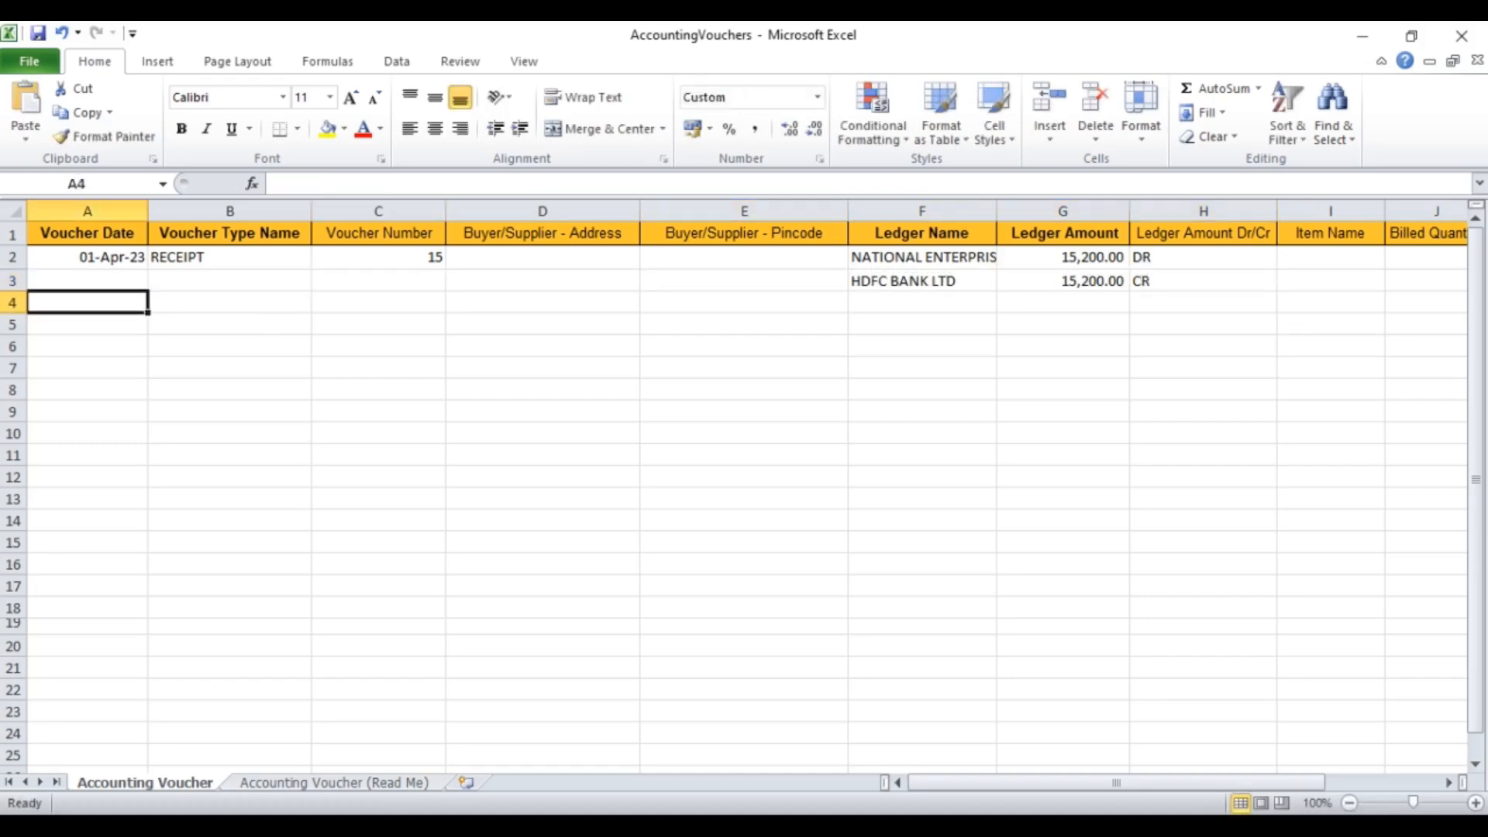
Step: Start row 4 with date 10-APR-23, voucher type PAYMENT and voucher number 27
text(10)
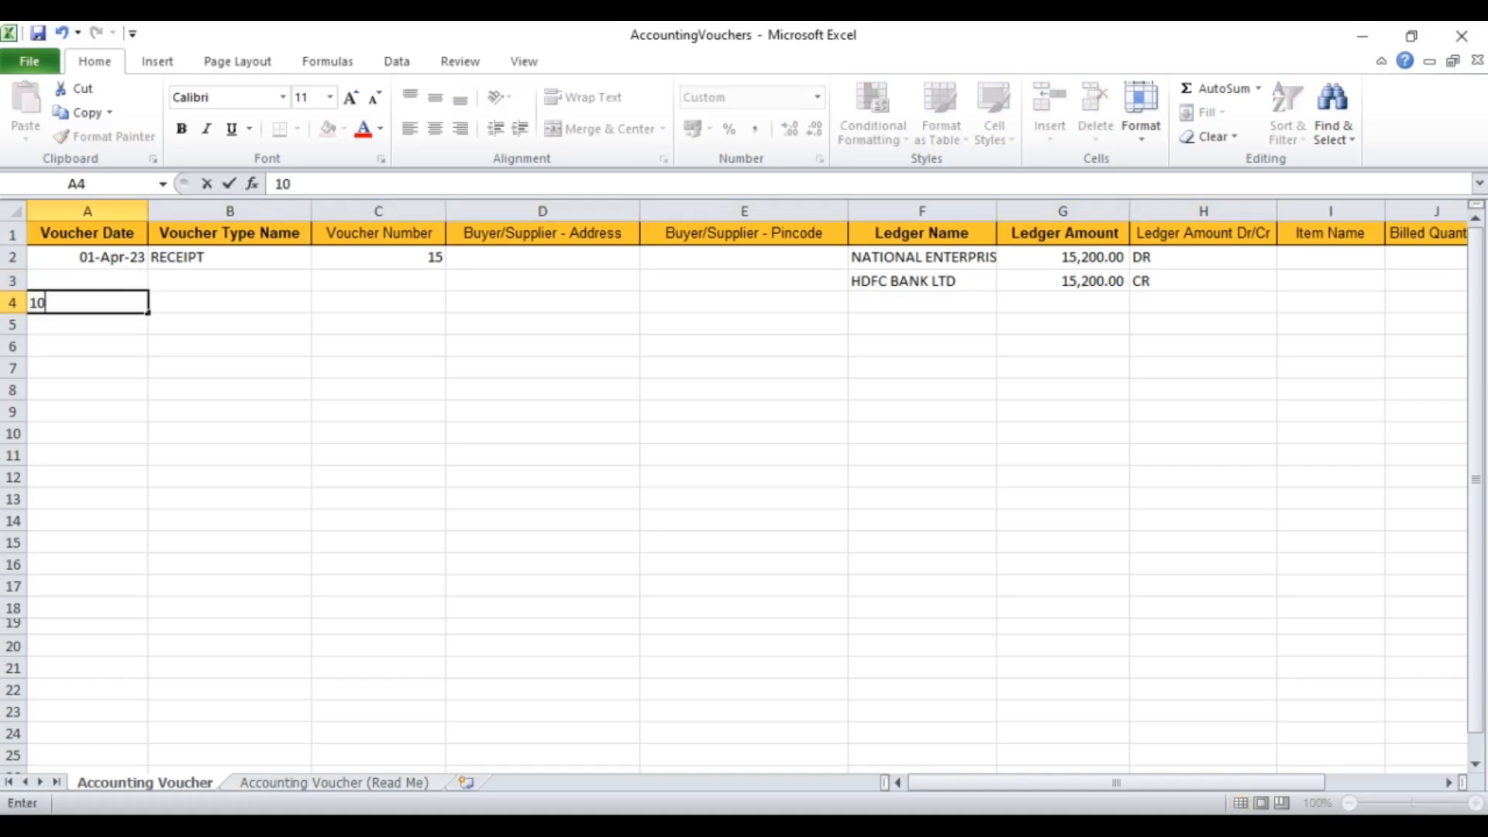
text(-APR-23)
key(Tab)
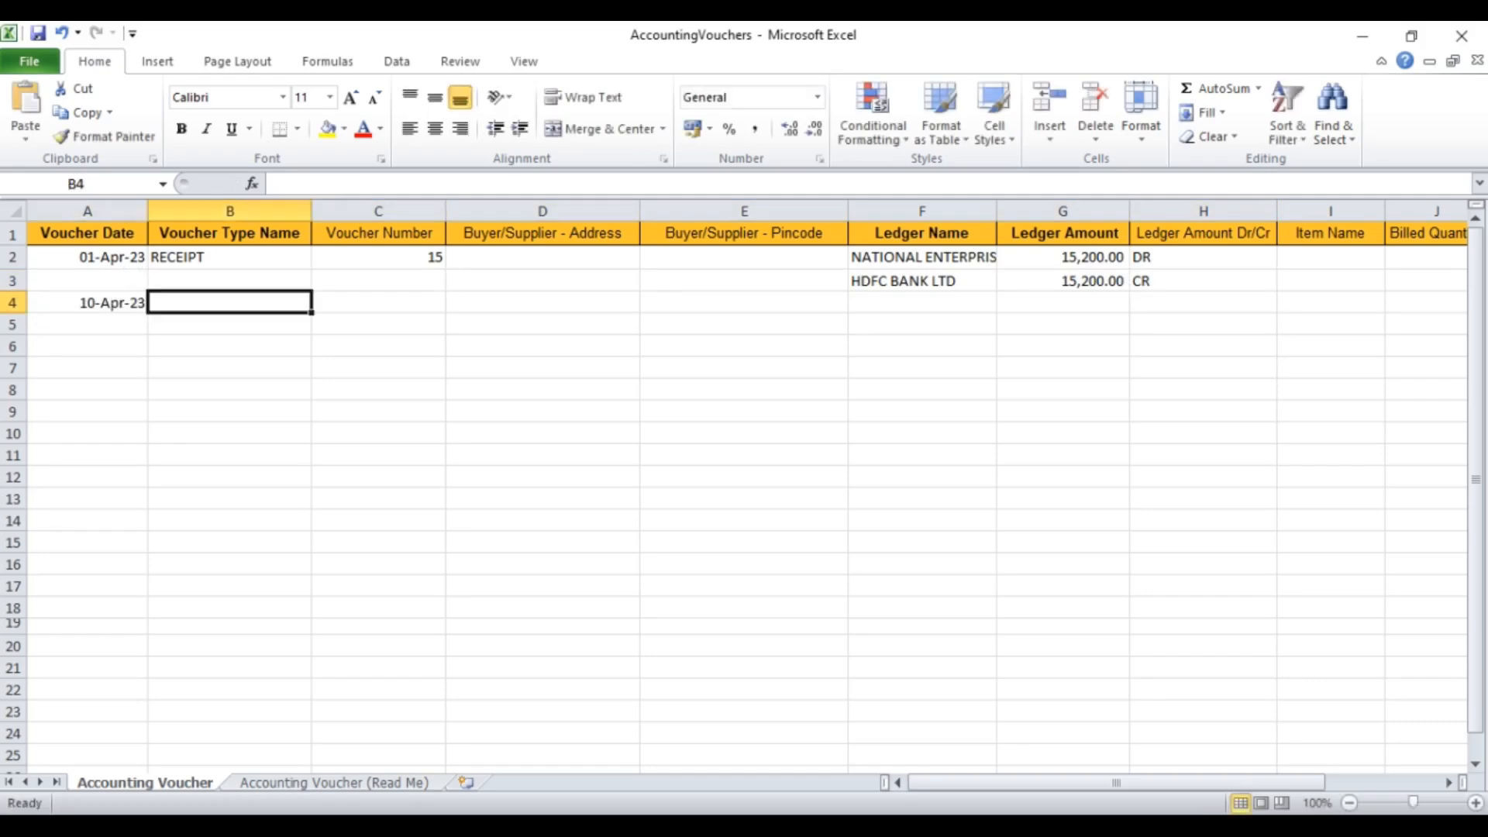
key(Right)
key(Left)
text(PAYMENT)
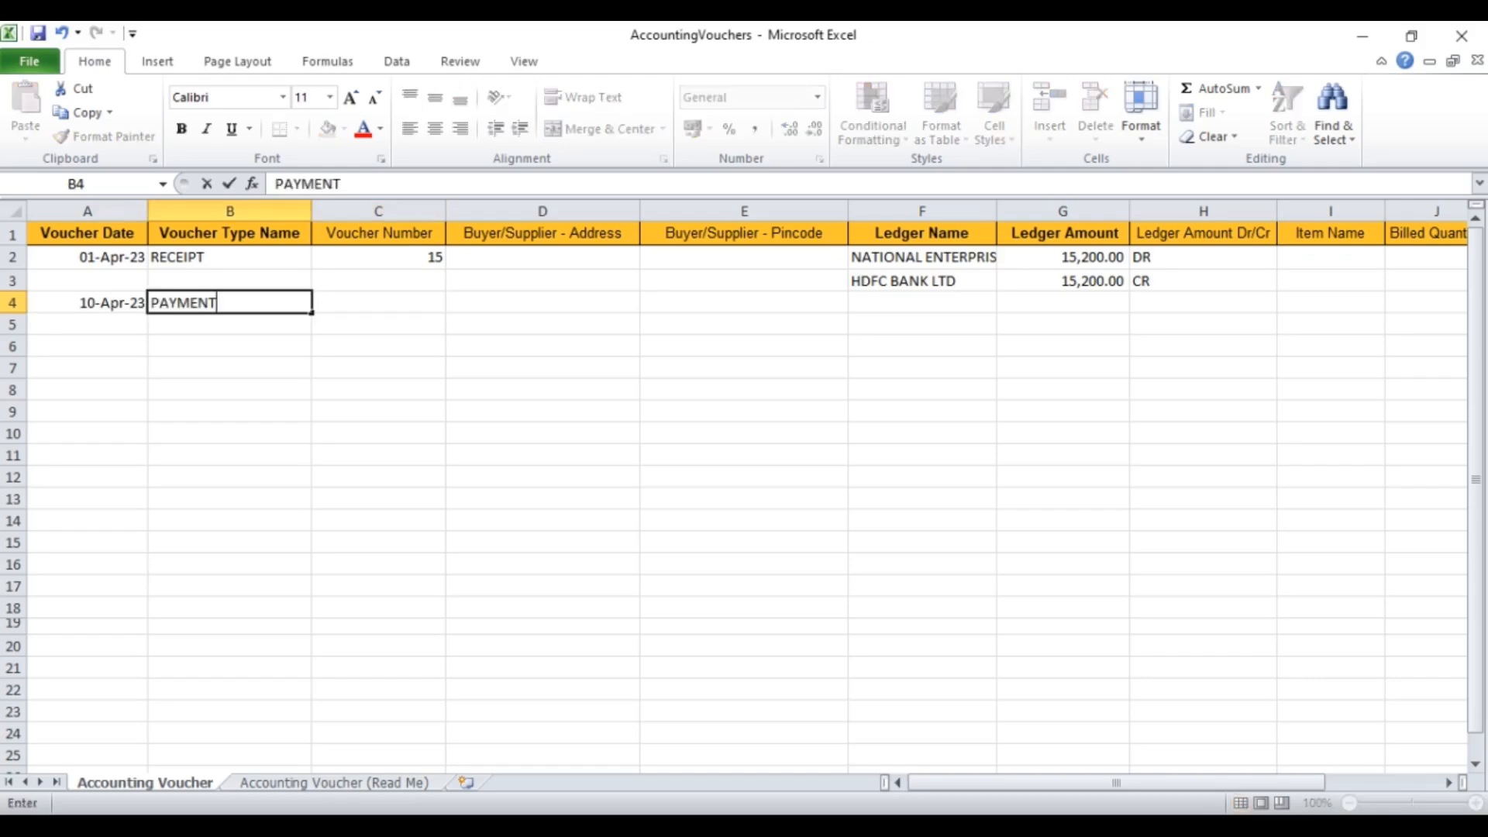
key(Tab)
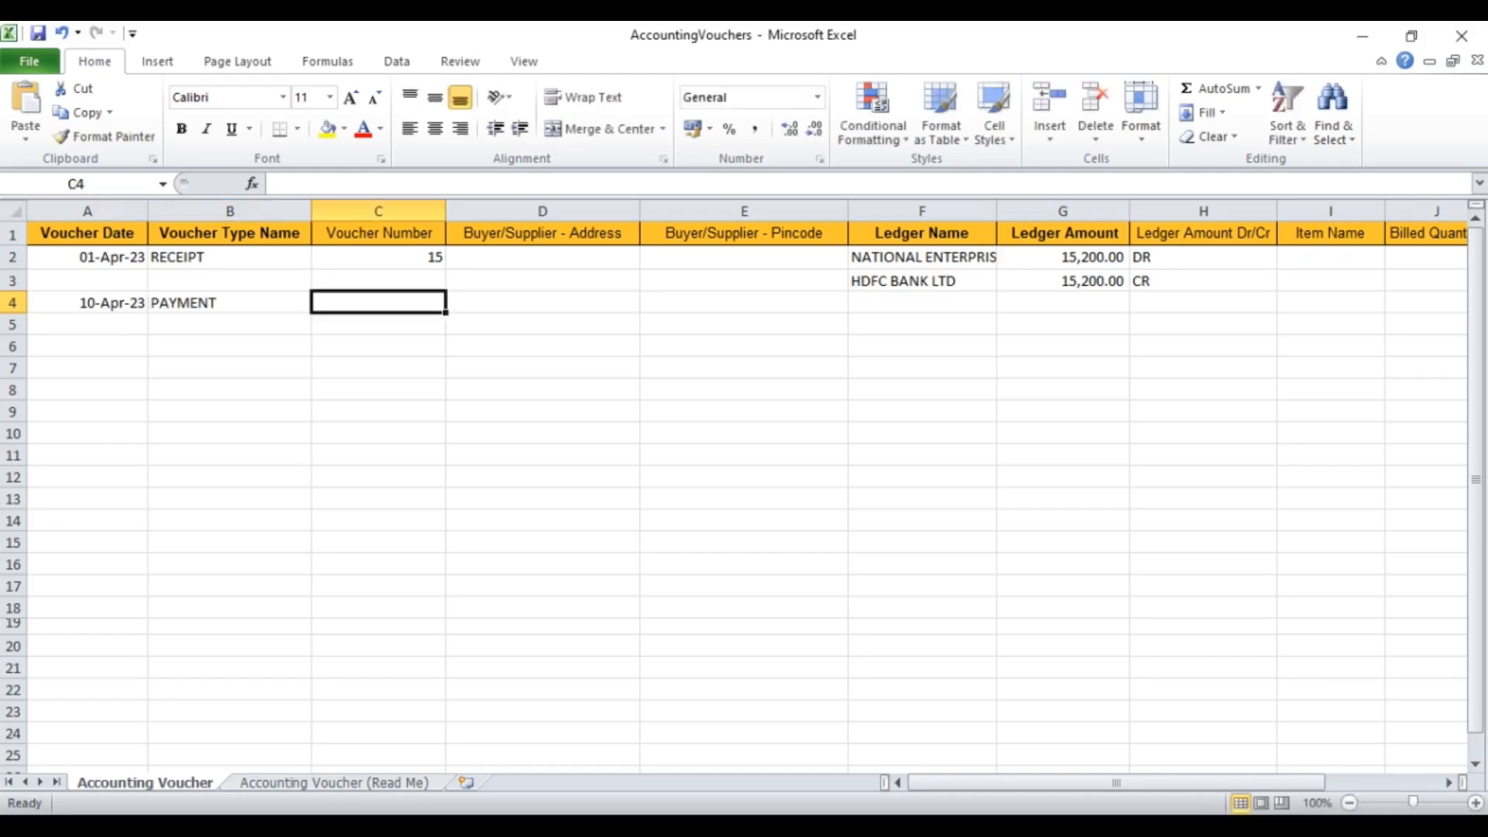
text(27)
key(Tab)
key(Tab)
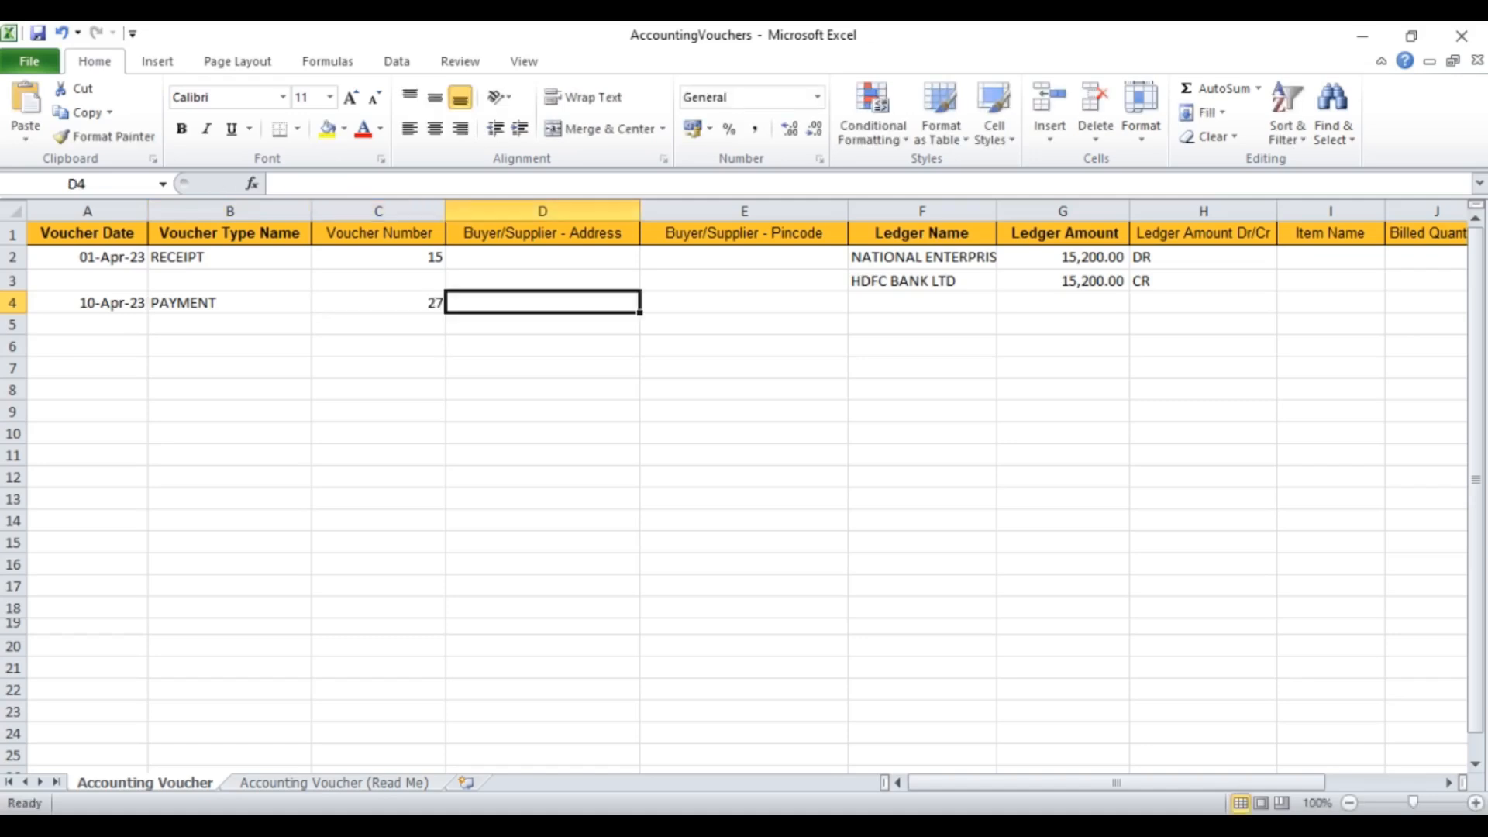
key(Tab)
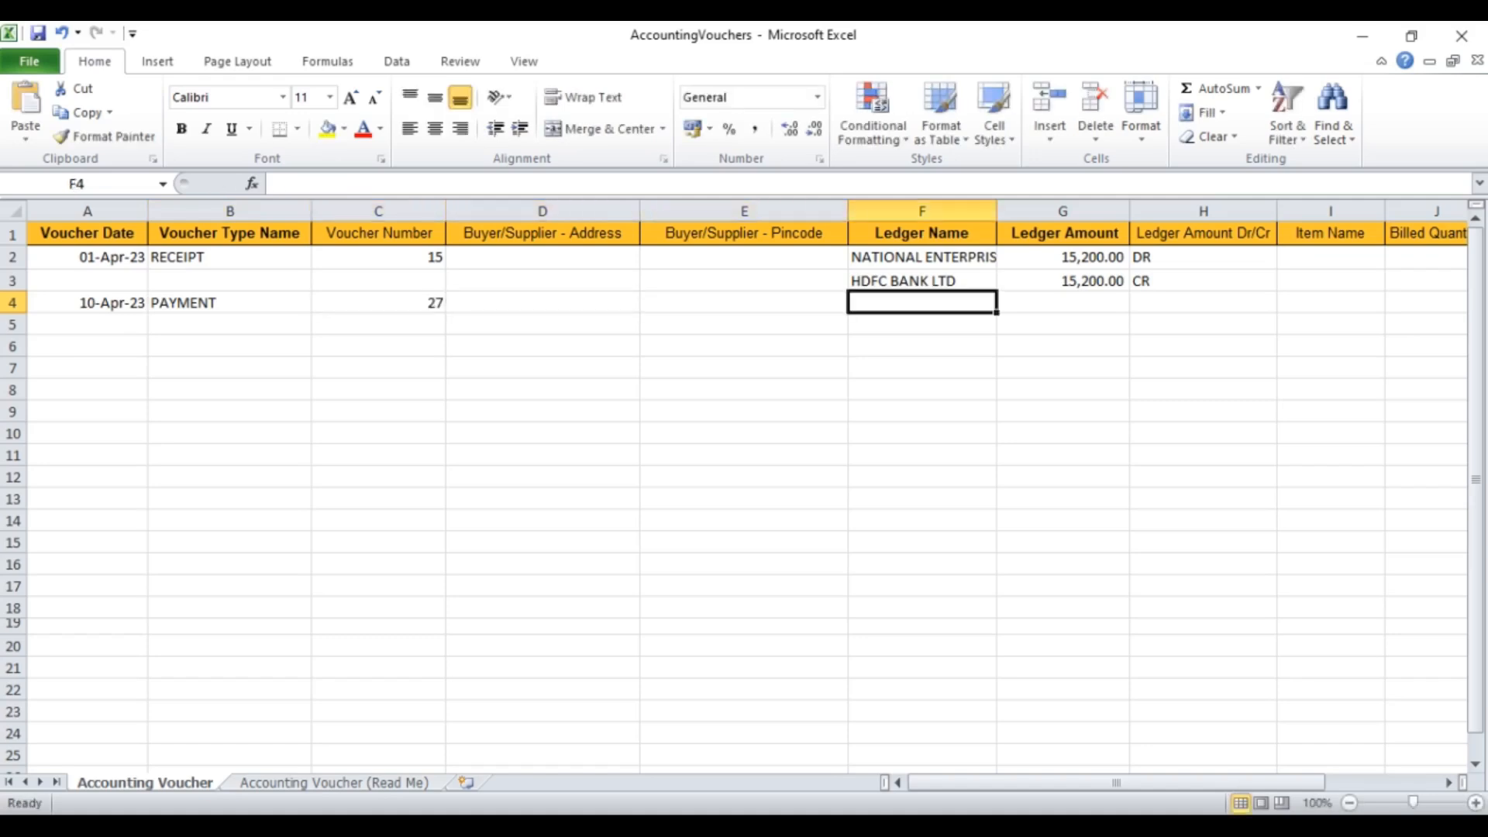
Step: Enter the ledger line MK TECHNOLOGIES, 16000, CR
text(MK TEC)
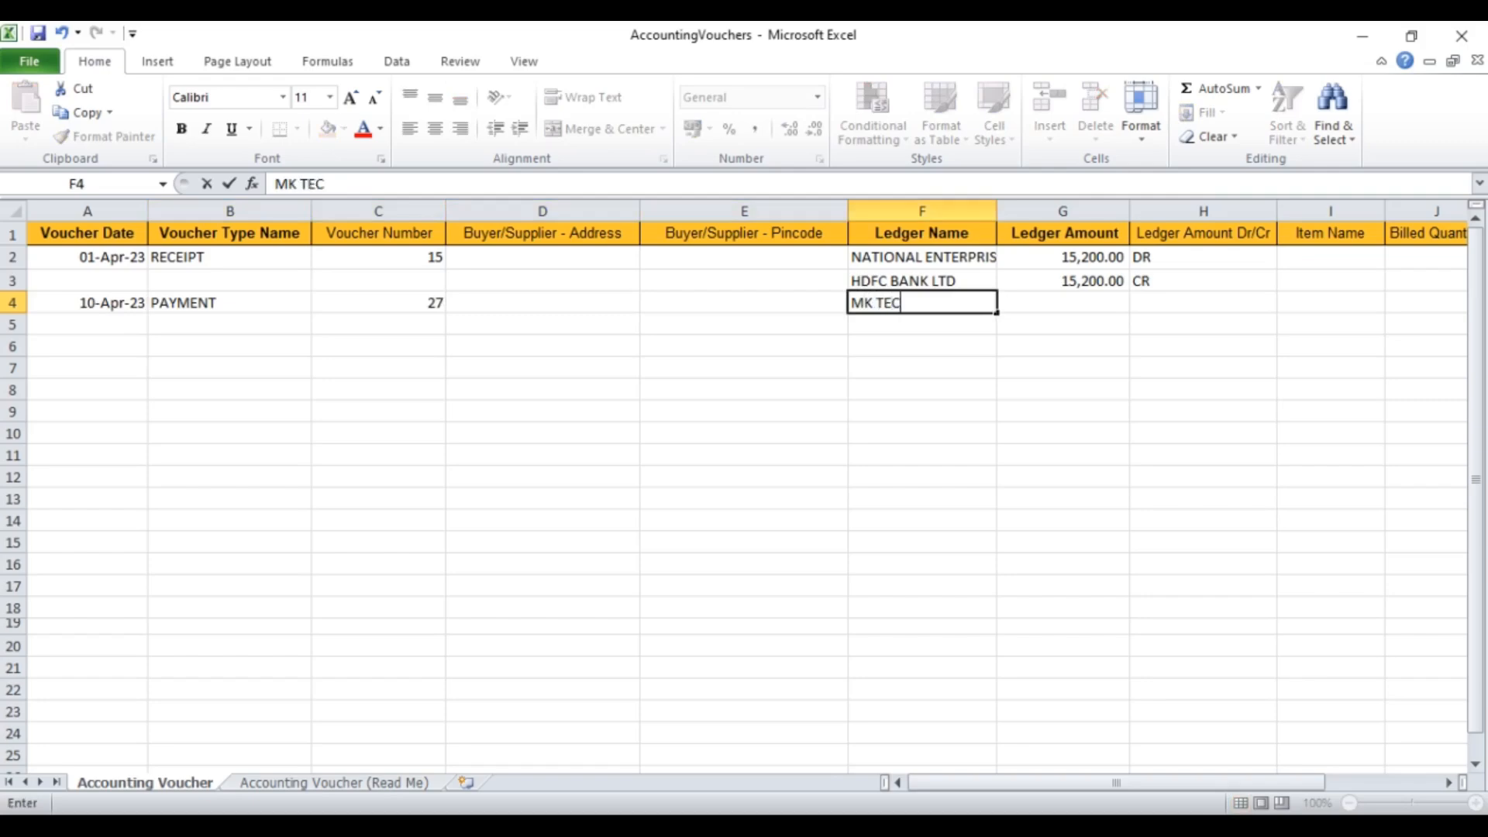
text(HNOLOGIES)
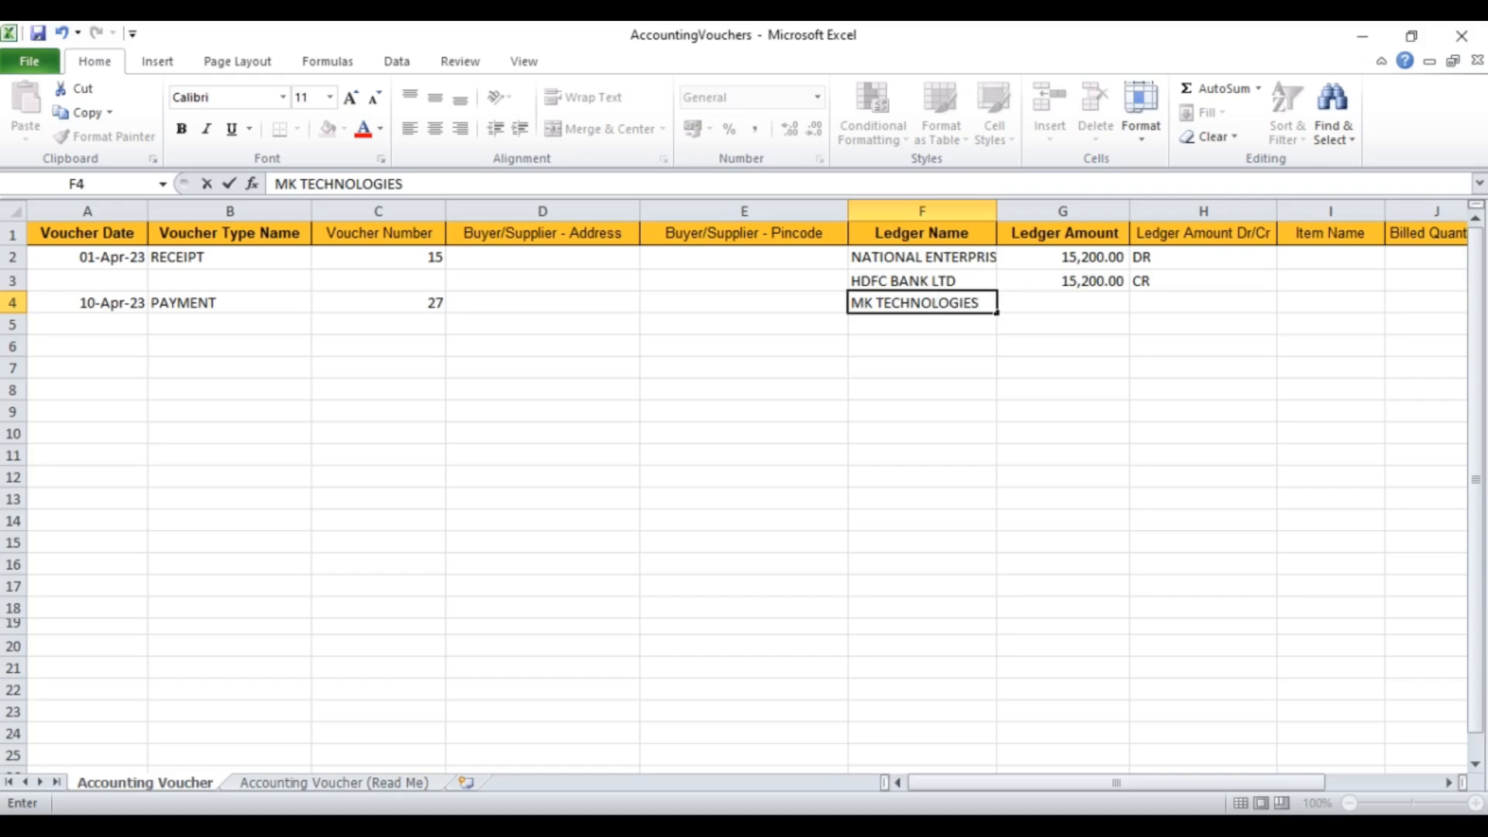
key(Tab)
text(16000)
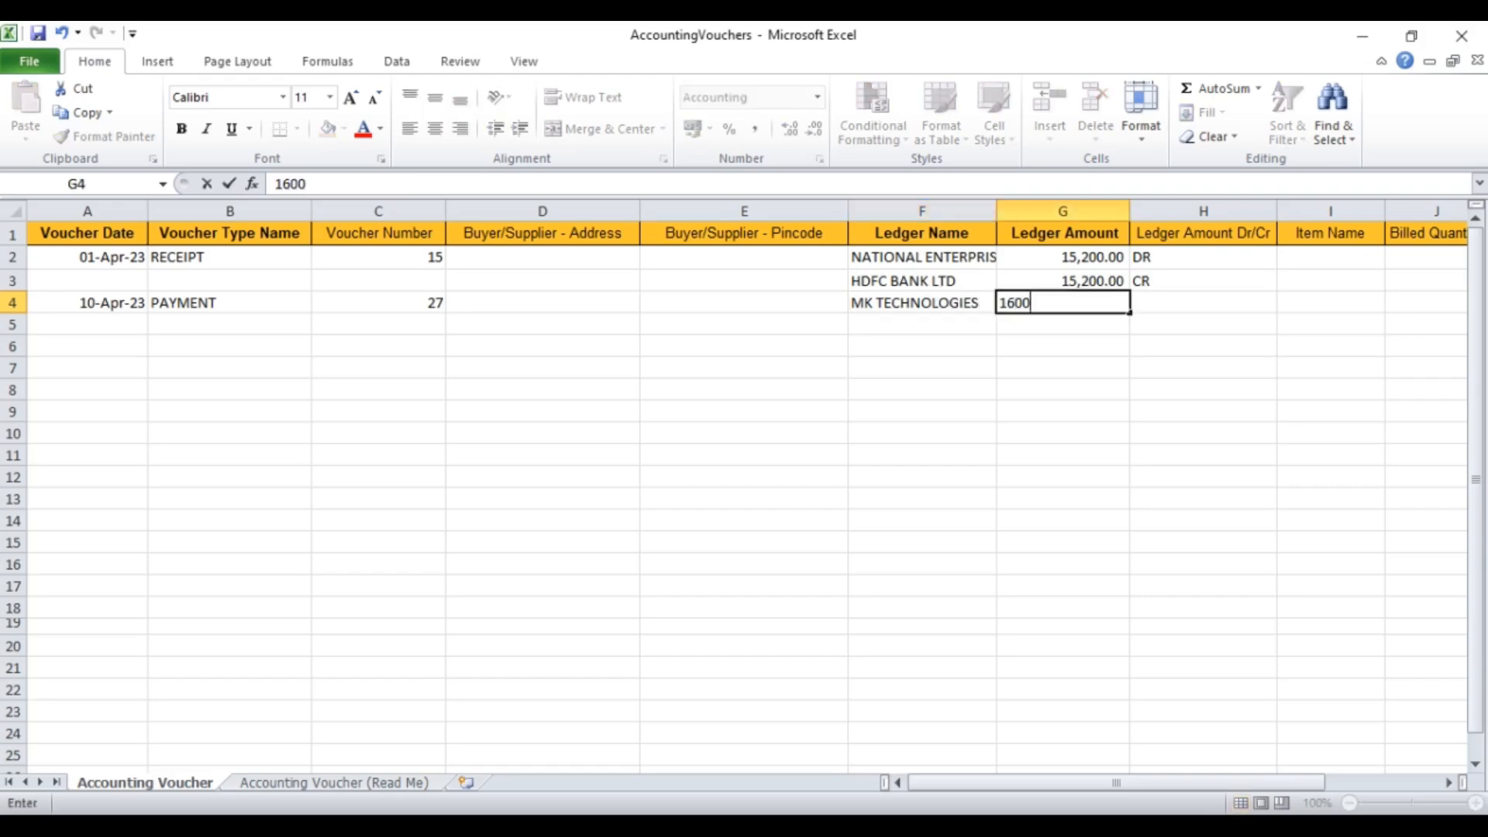
key(Tab)
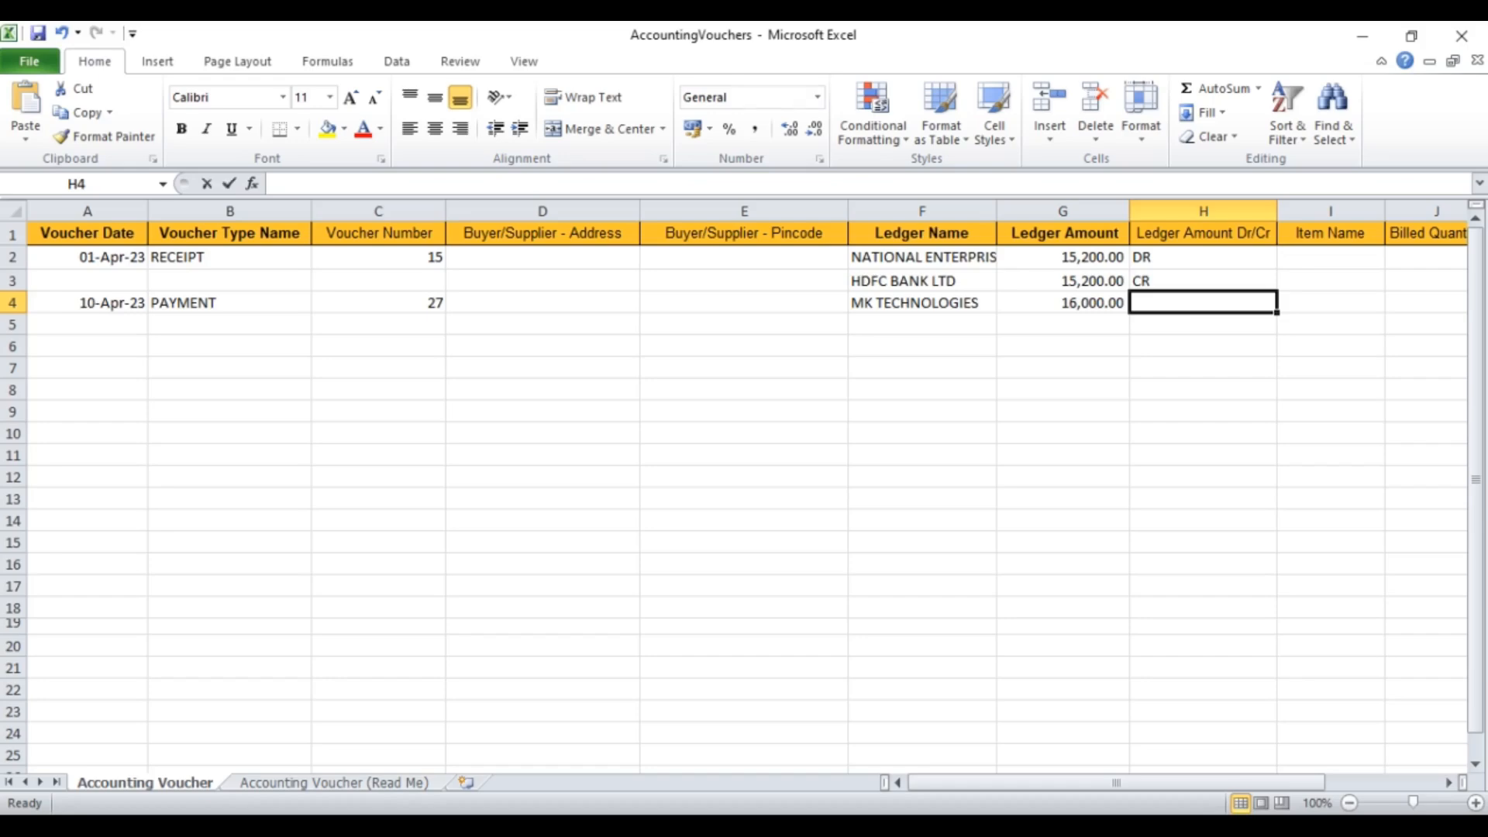
text(D)
key(BackSpace)
key(BackSpace)
text(CR)
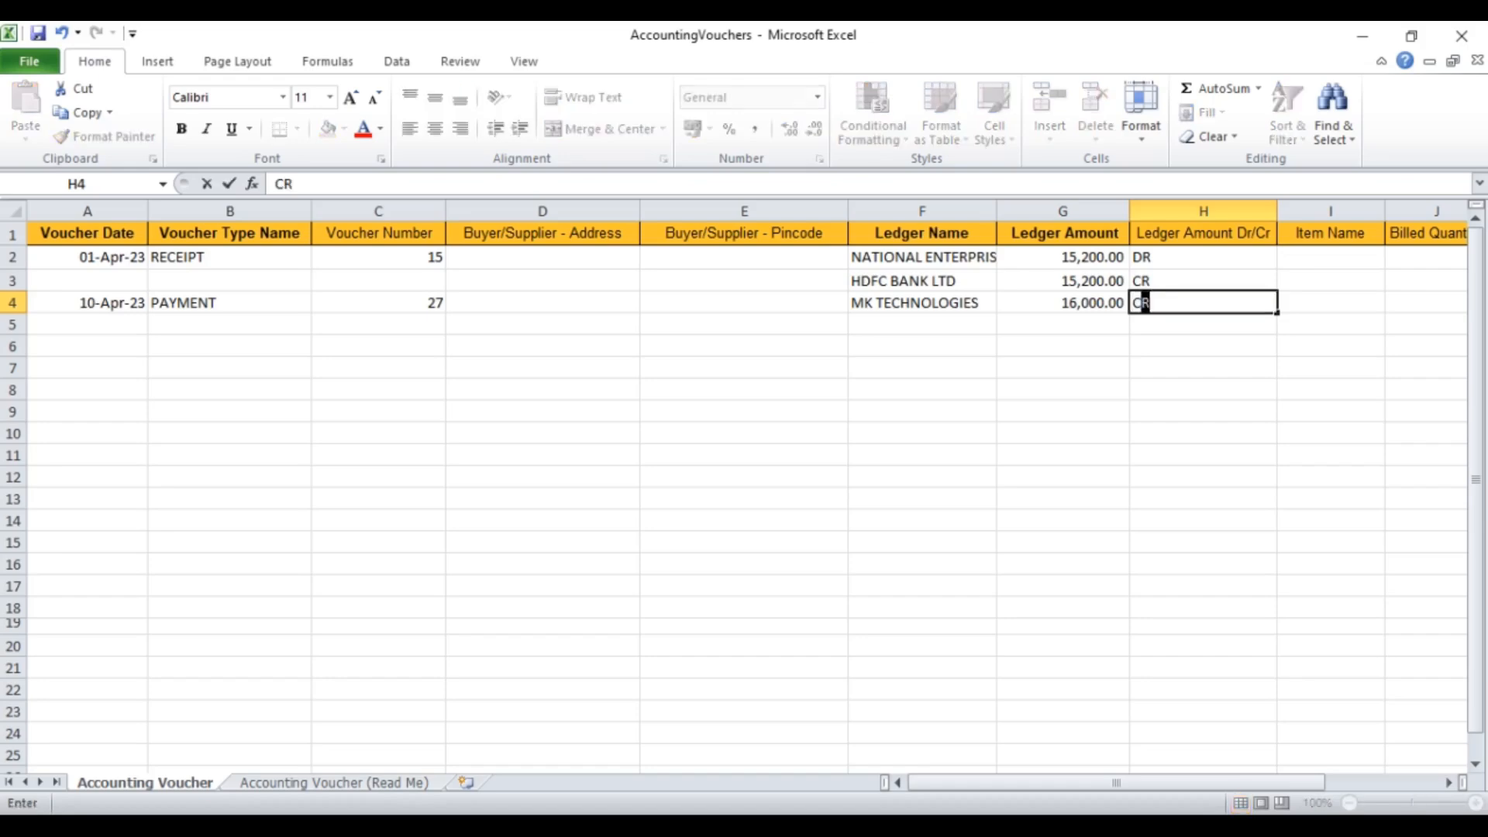
key(Return)
Step: Add the balancing line HDFC BANK LTD, 16,000, DR on row 5
key(Left)
key(Left)
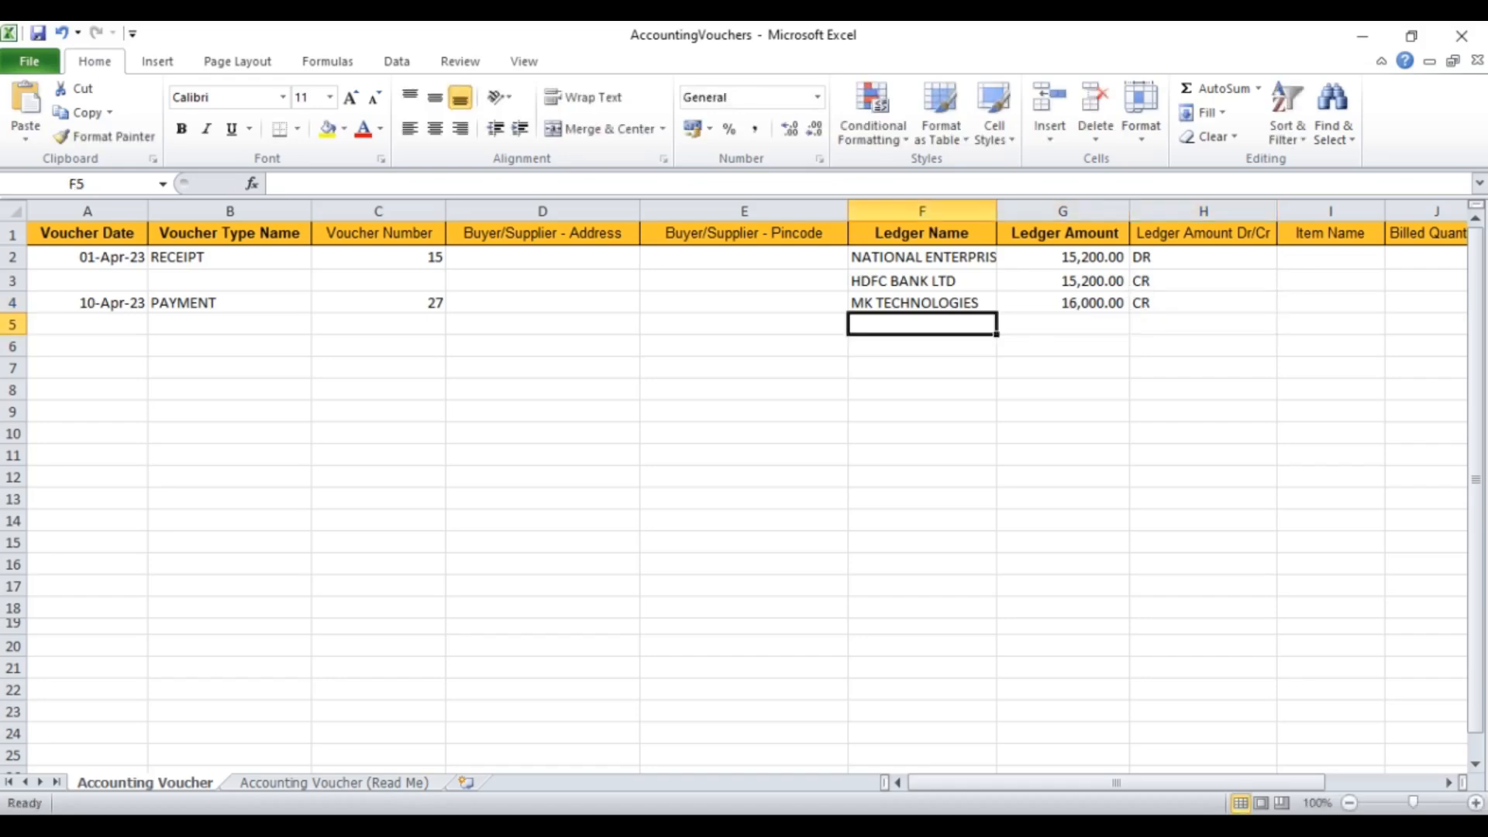
text(H)
key(Tab)
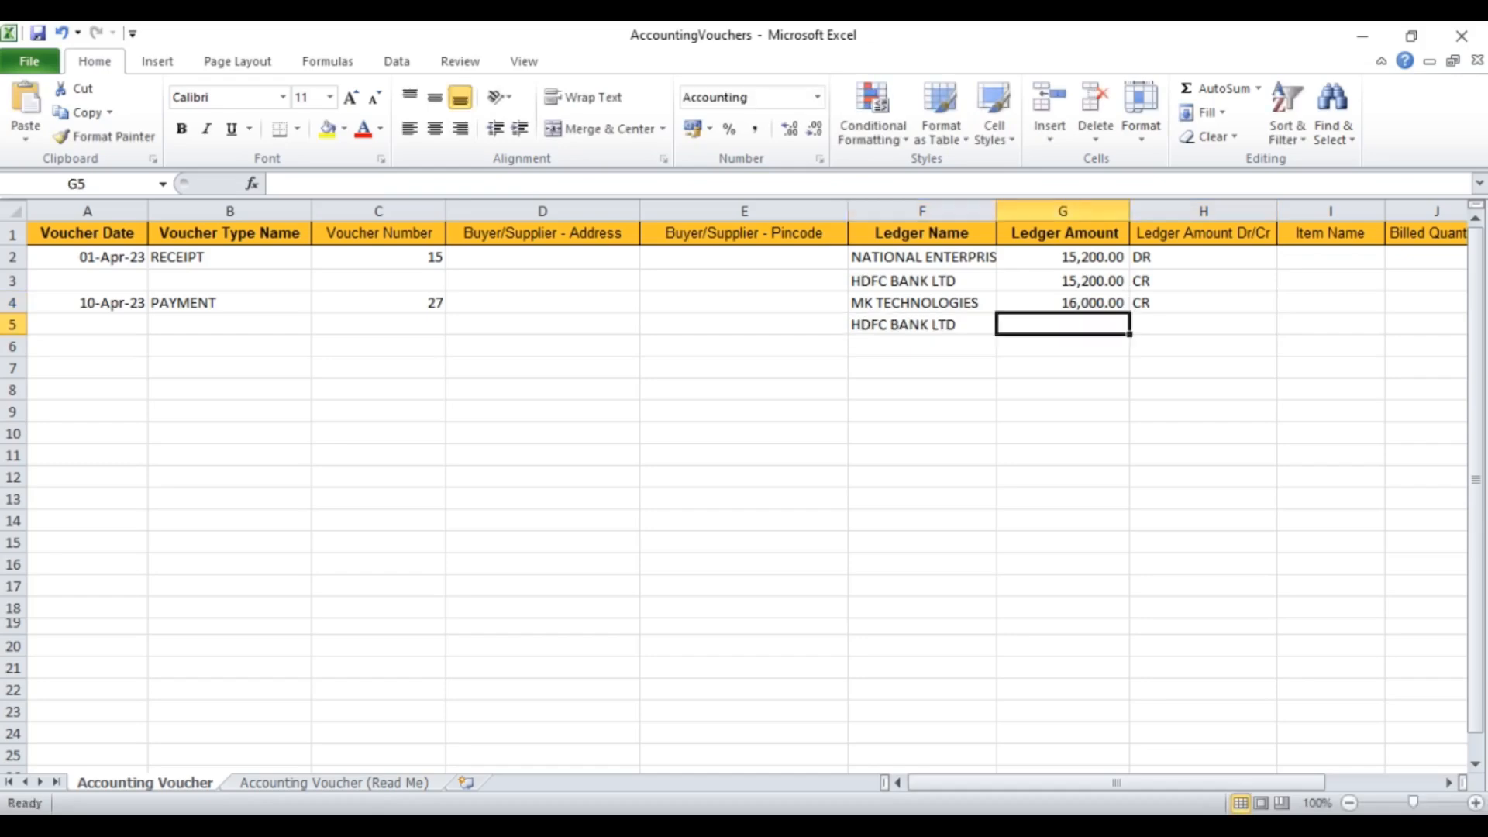
text(16,000)
key(Tab)
text(DR)
key(Left)
key(Left)
key(Left)
key(Left)
key(Left)
key(Left)
key(Left)
key(Down)
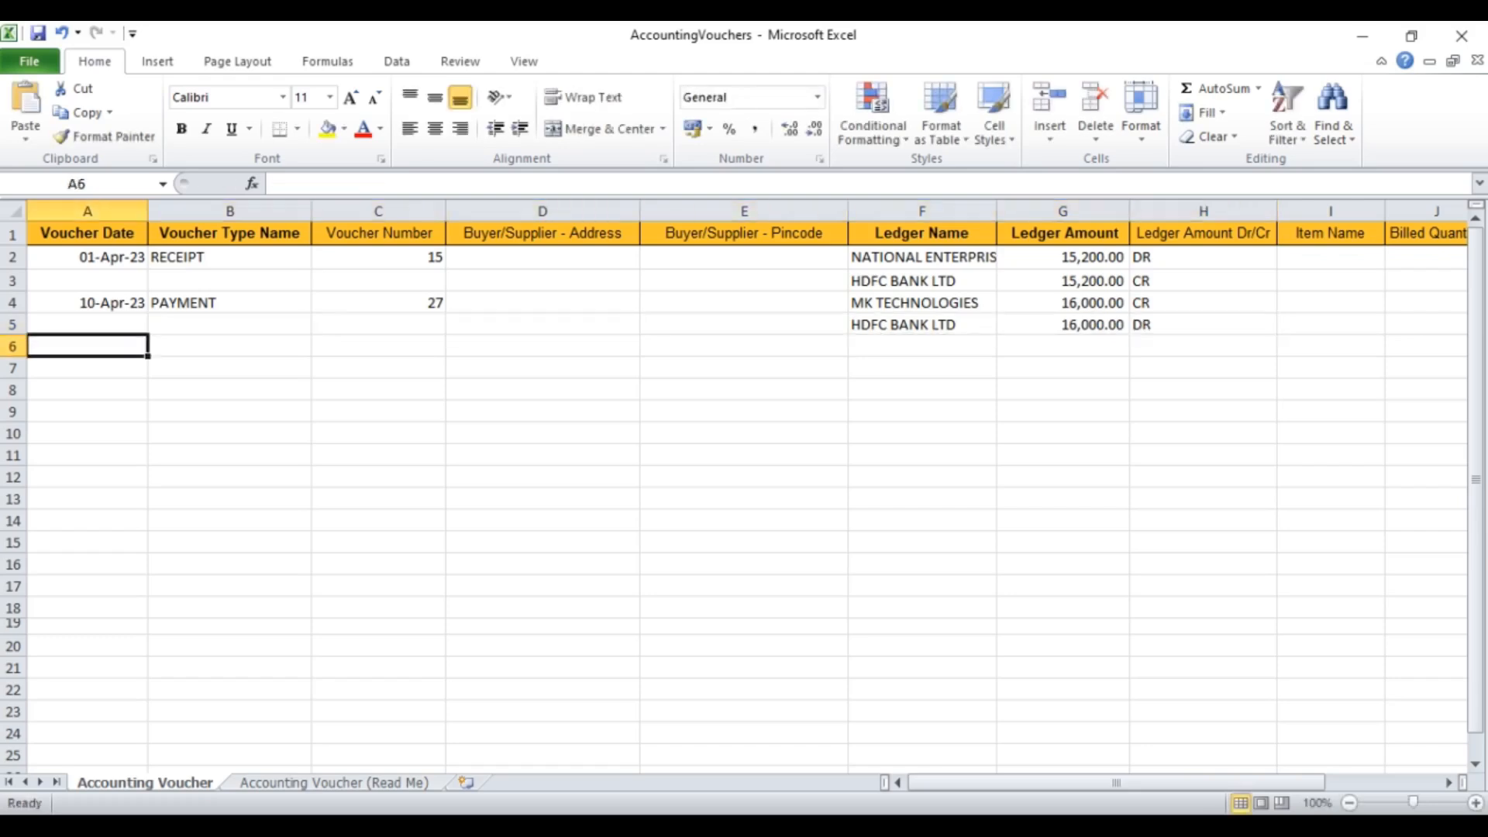
Step: Enter row 6: 15-APR-23, PURCHASE, voucher 127, MK TECHNOLOGIES 22000 CR
text(15)
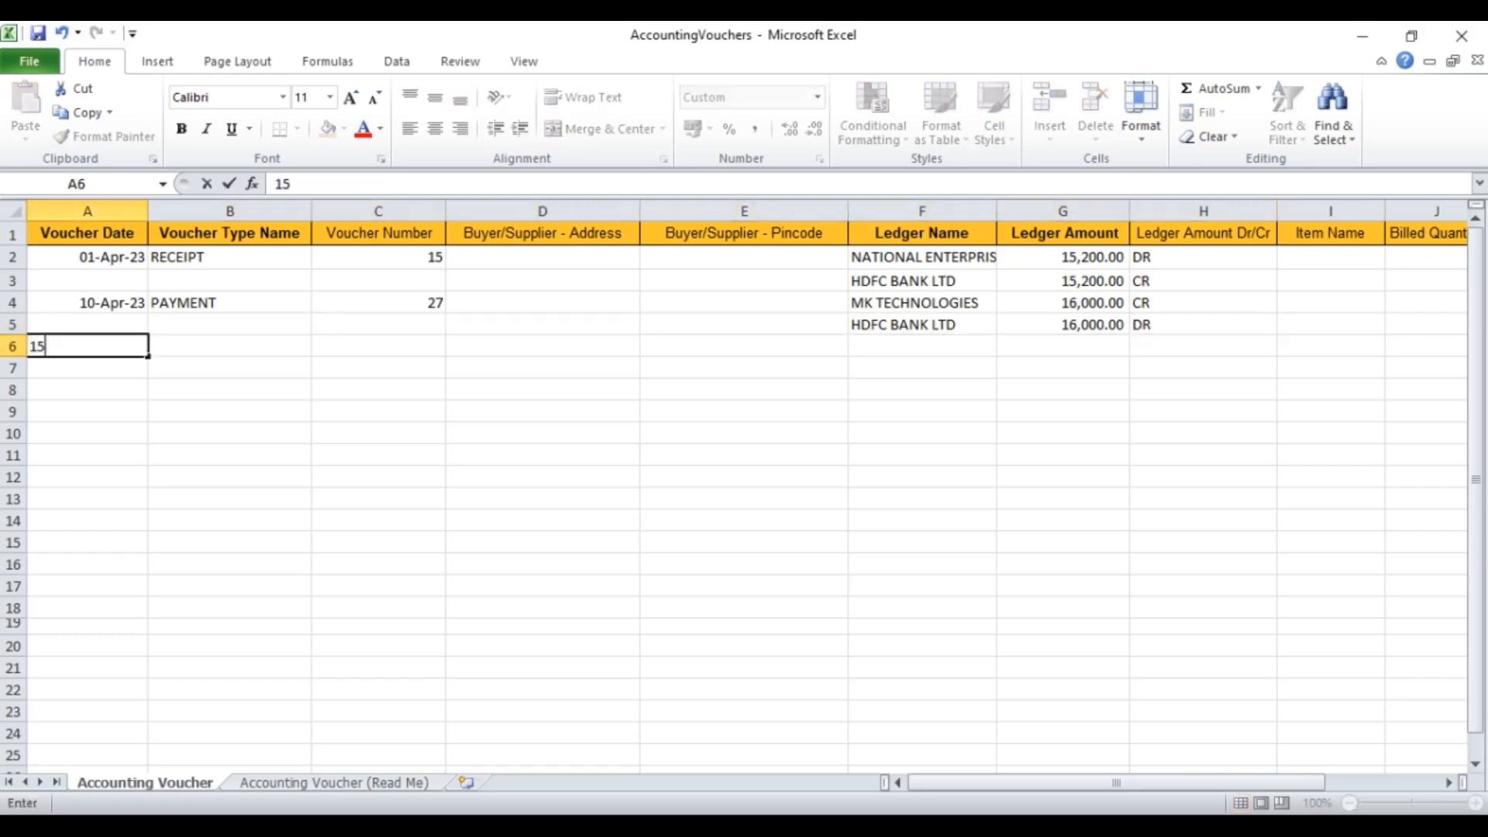
text(-APR-2)
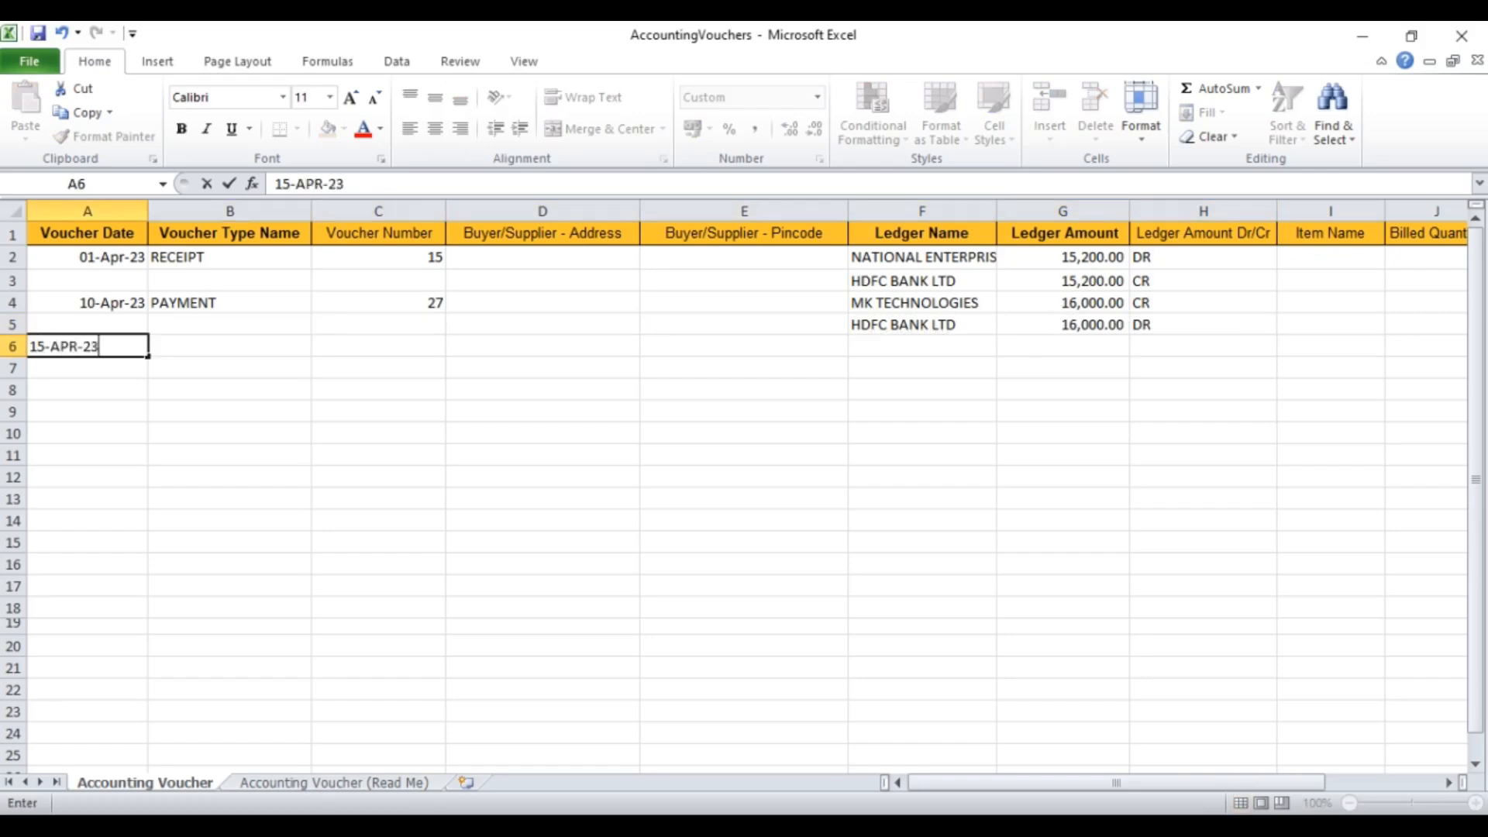
text(3)
key(Tab)
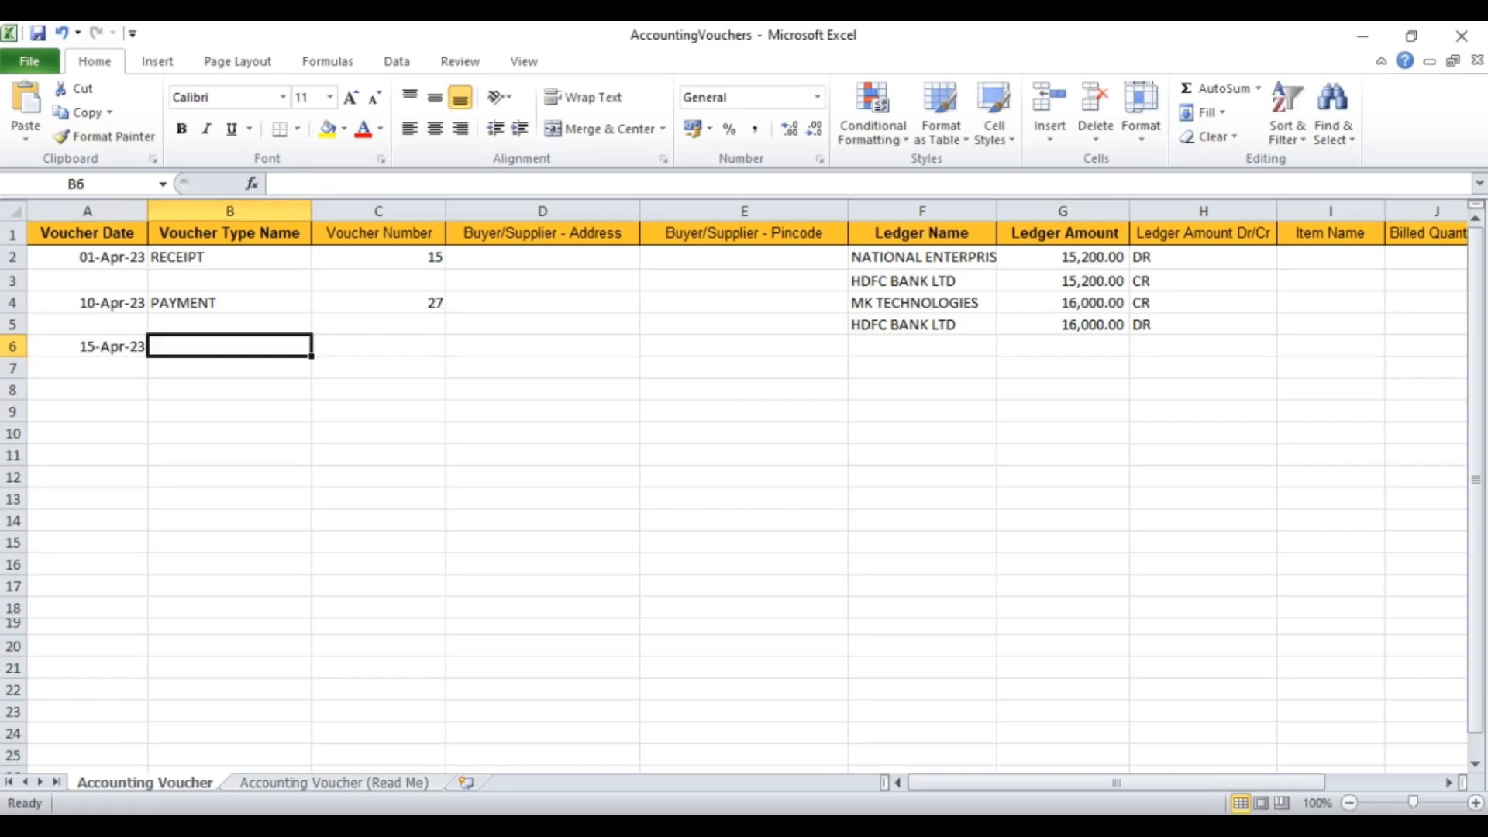
text(PURCHA)
text(SE)
key(Tab)
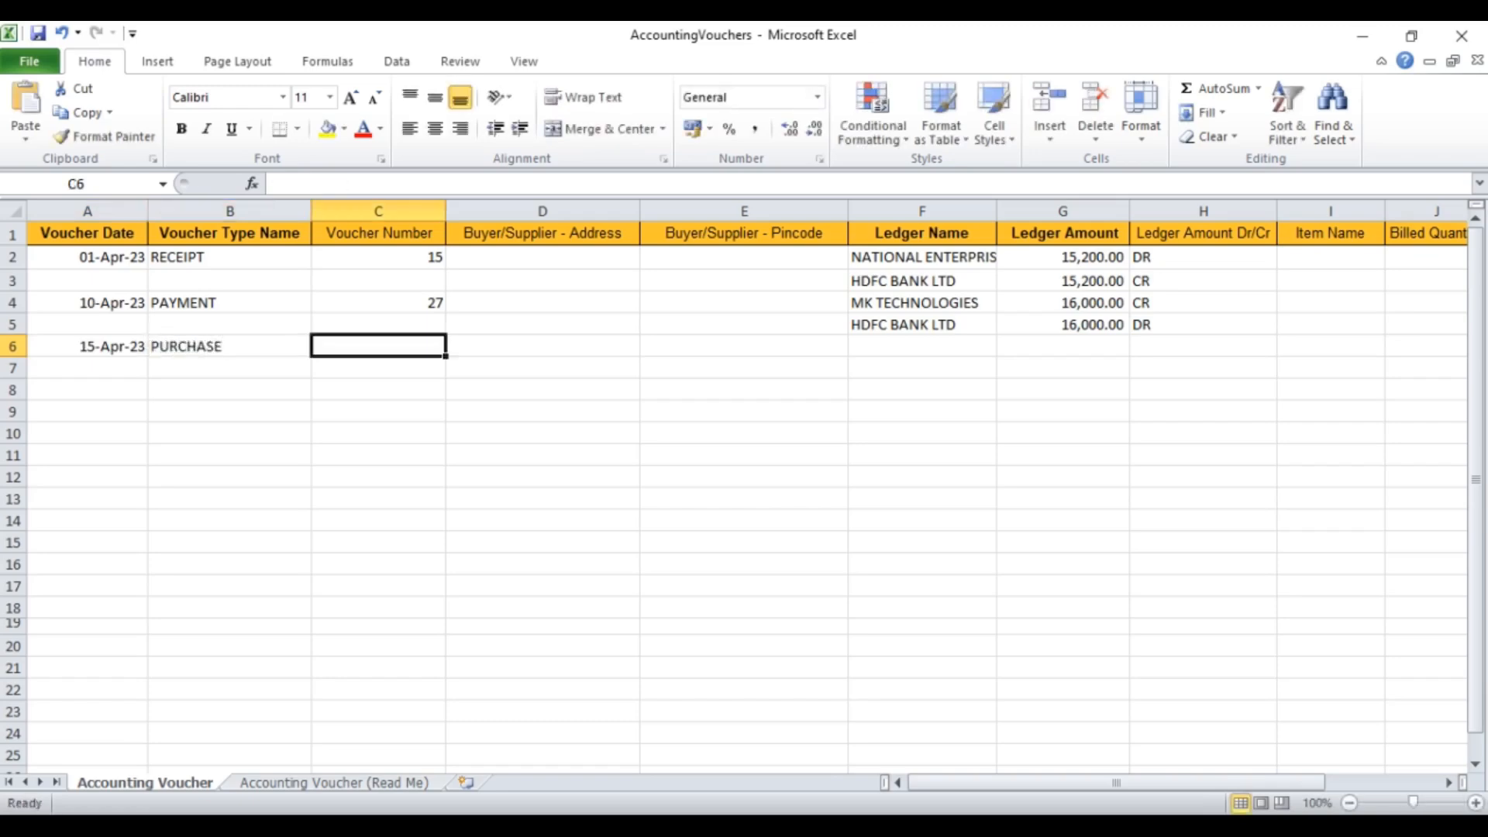
text(127)
key(Tab)
key(Tab)
key(Tab)
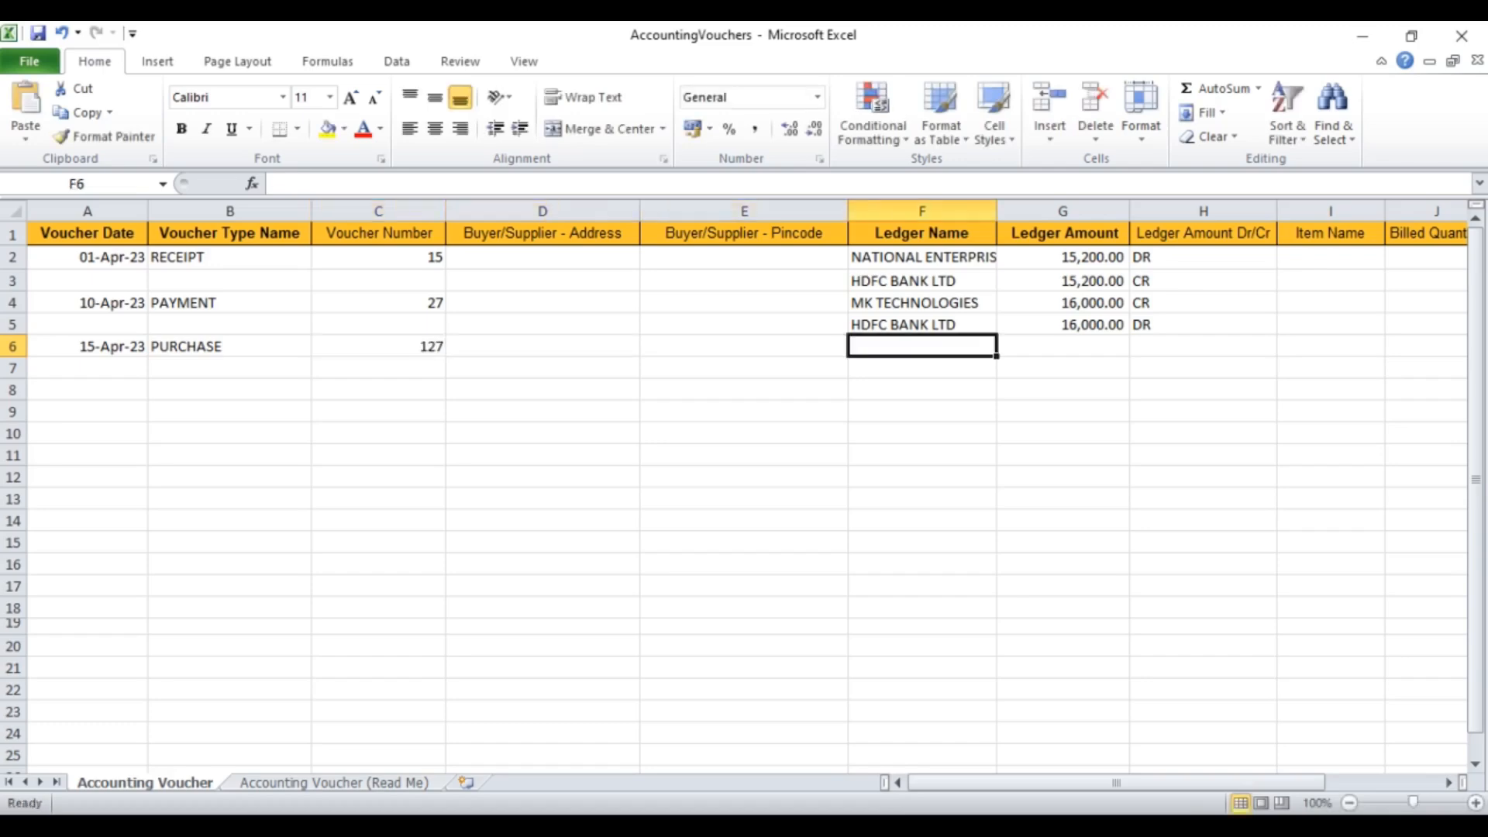
text(MK TECHNOLOGIES)
key(Tab)
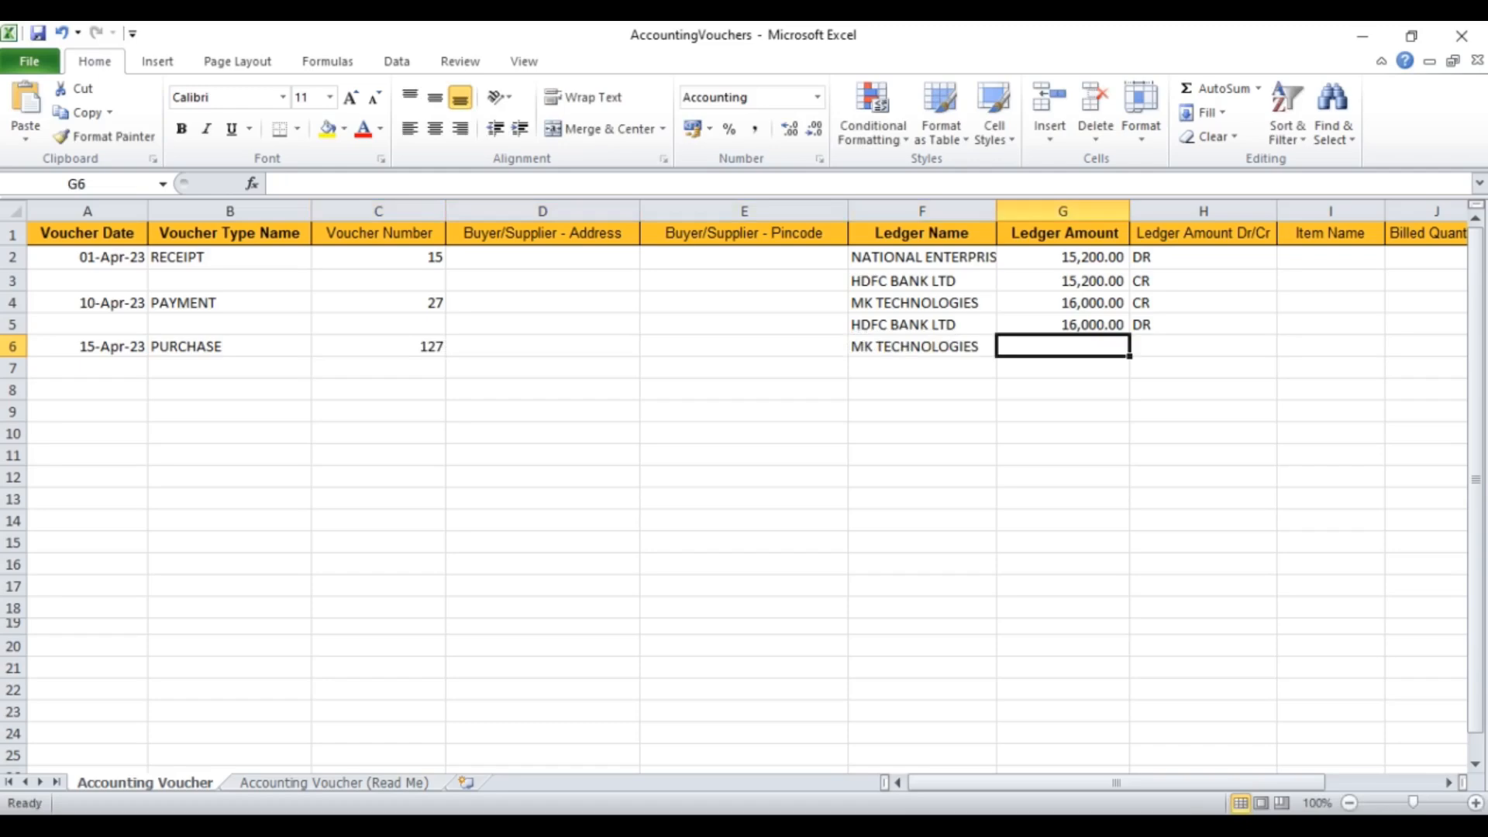
text(22000)
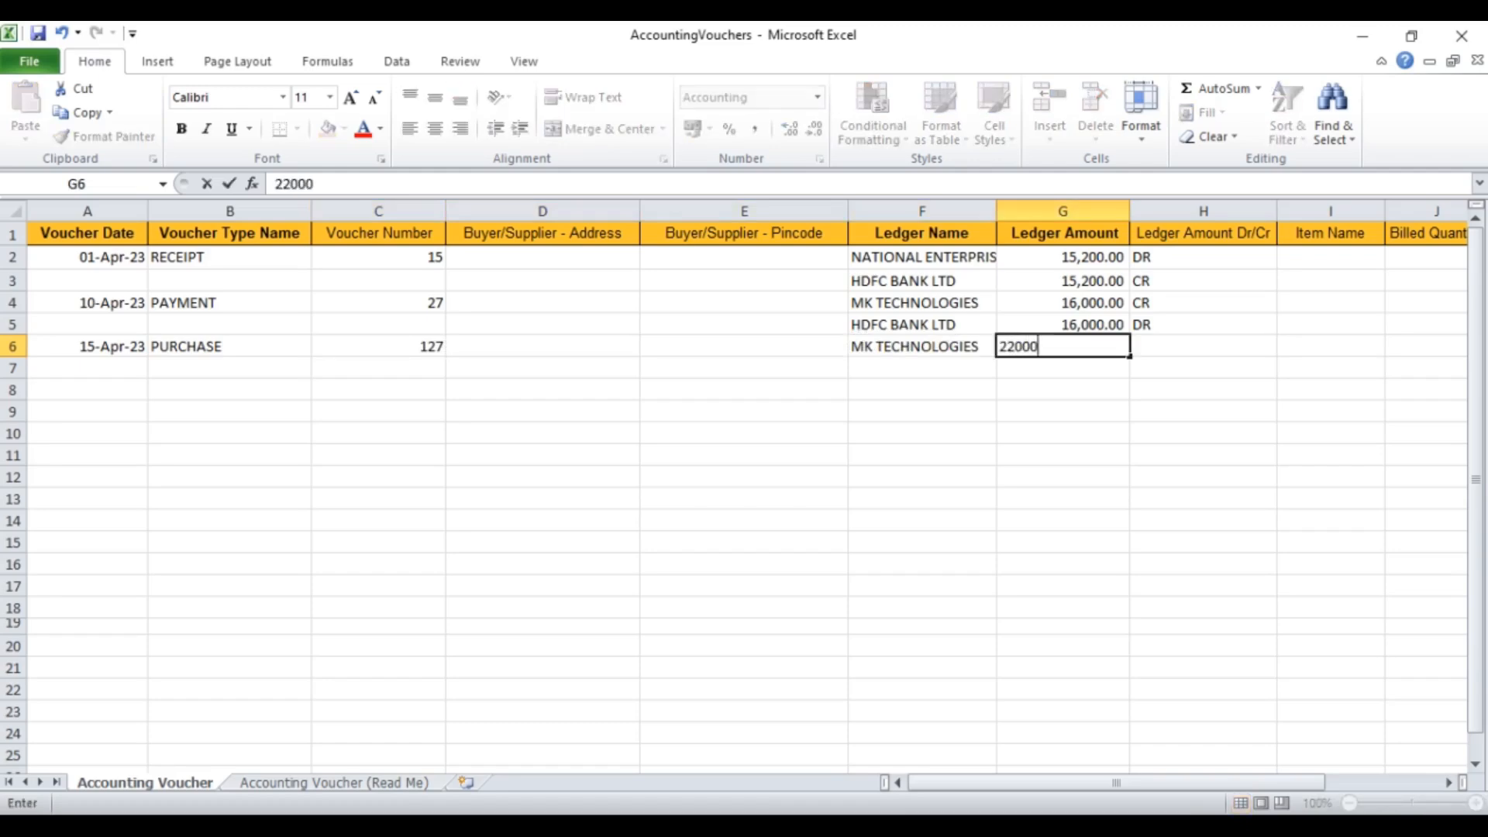
key(Tab)
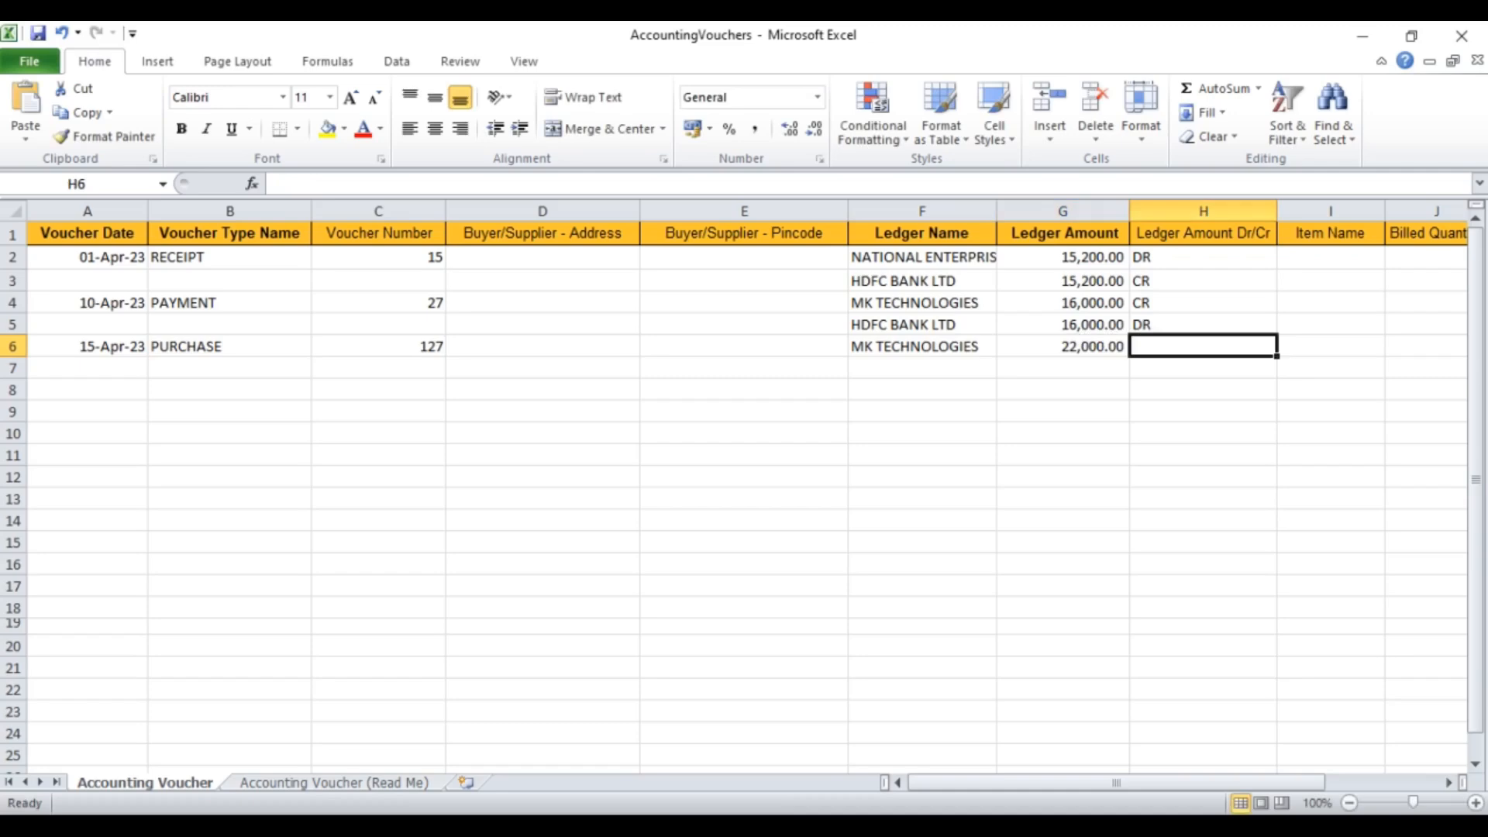
text(CR)
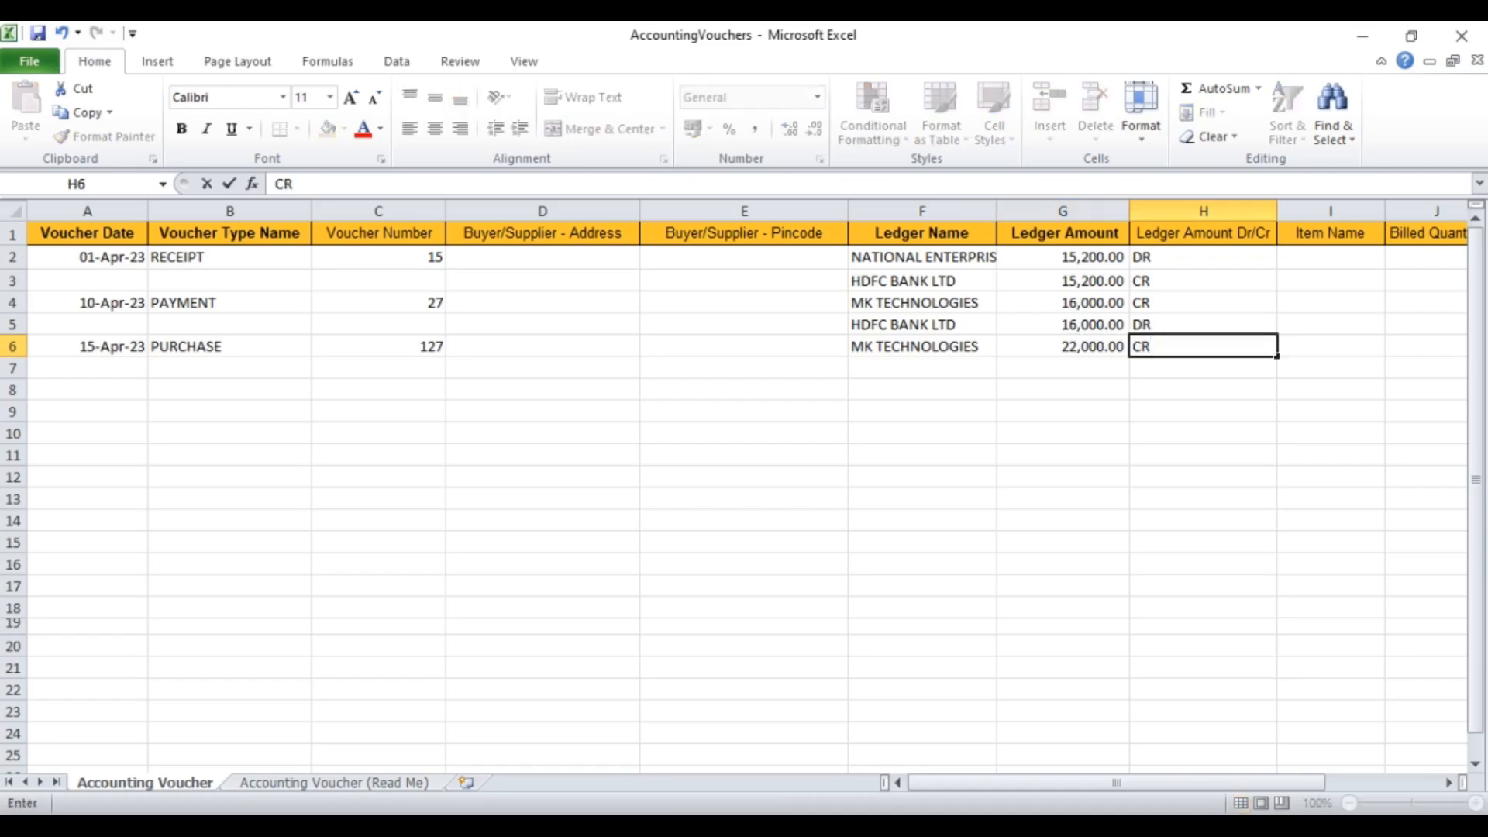
key(Left)
key(Left)
Step: Add the balancing line PURCHASE, 22000, DR on row 7
key(Down)
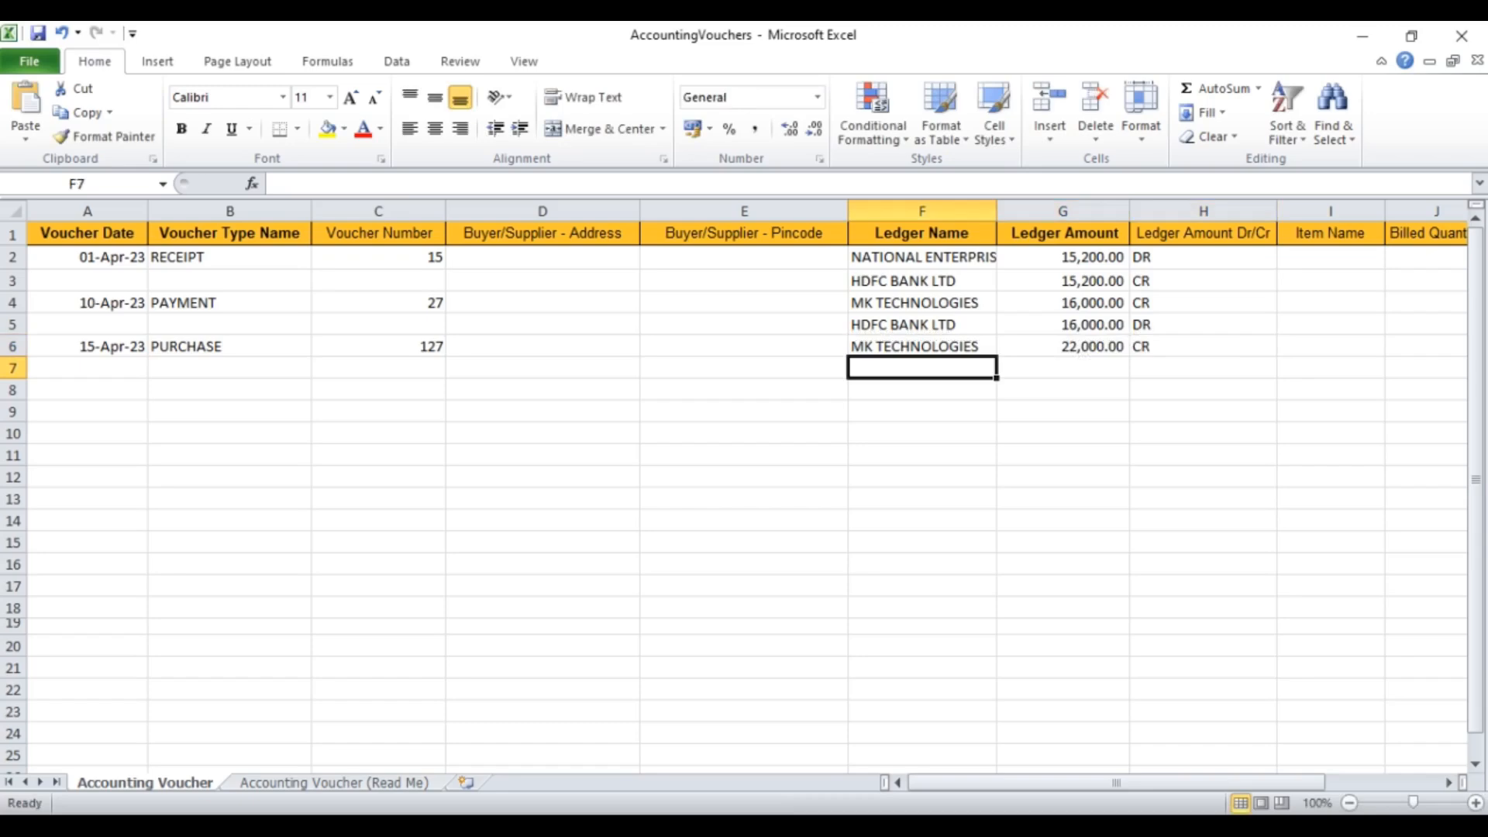
text(PUR)
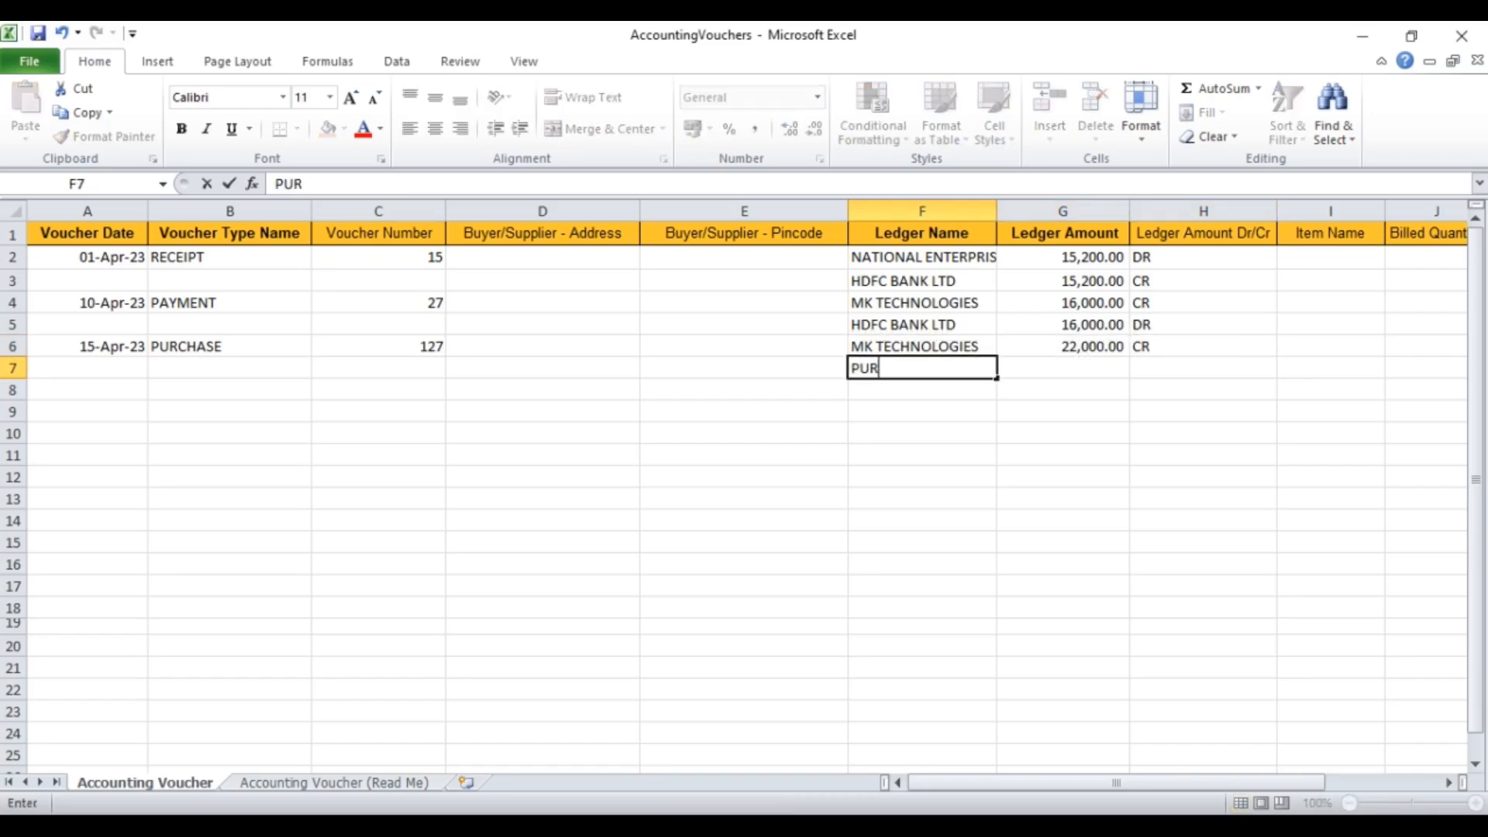
text(CHASE)
key(Right)
text(22000)
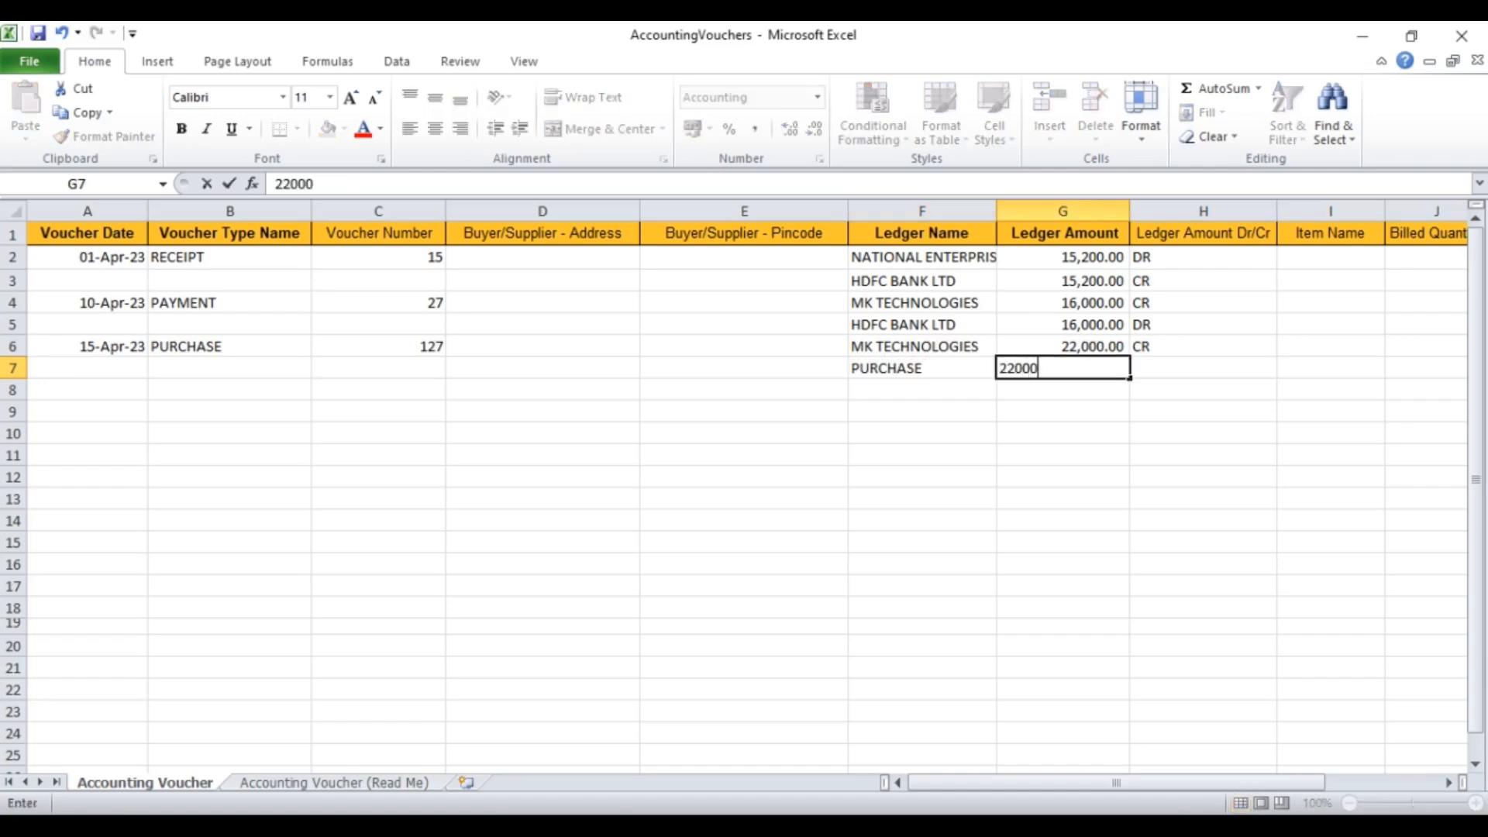
key(Right)
text(DR)
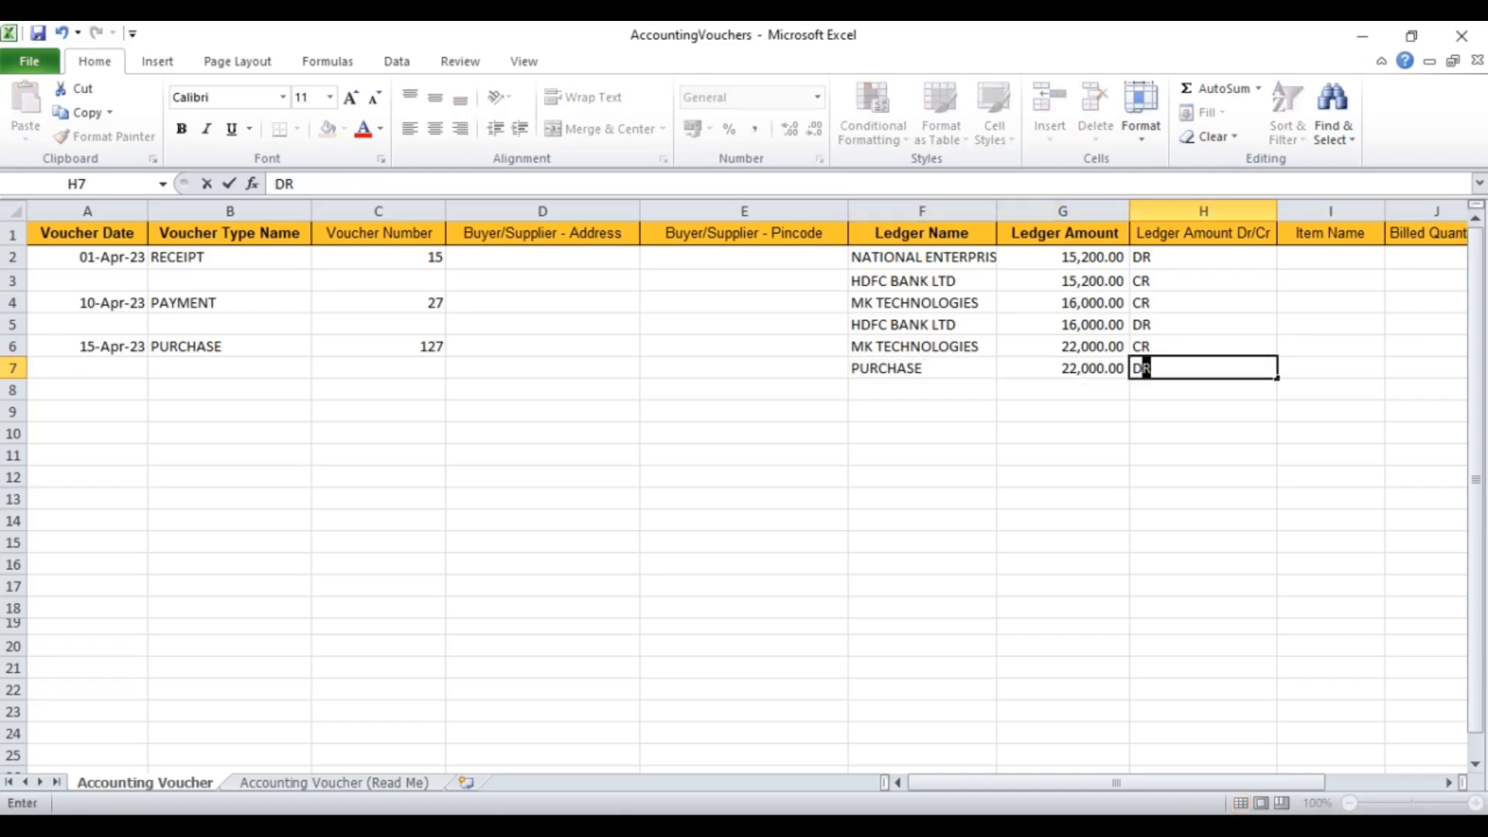
key(Left)
key(Left)
key(Left)
key(Left)
key(Left)
key(Left)
key(Left)
key(Down)
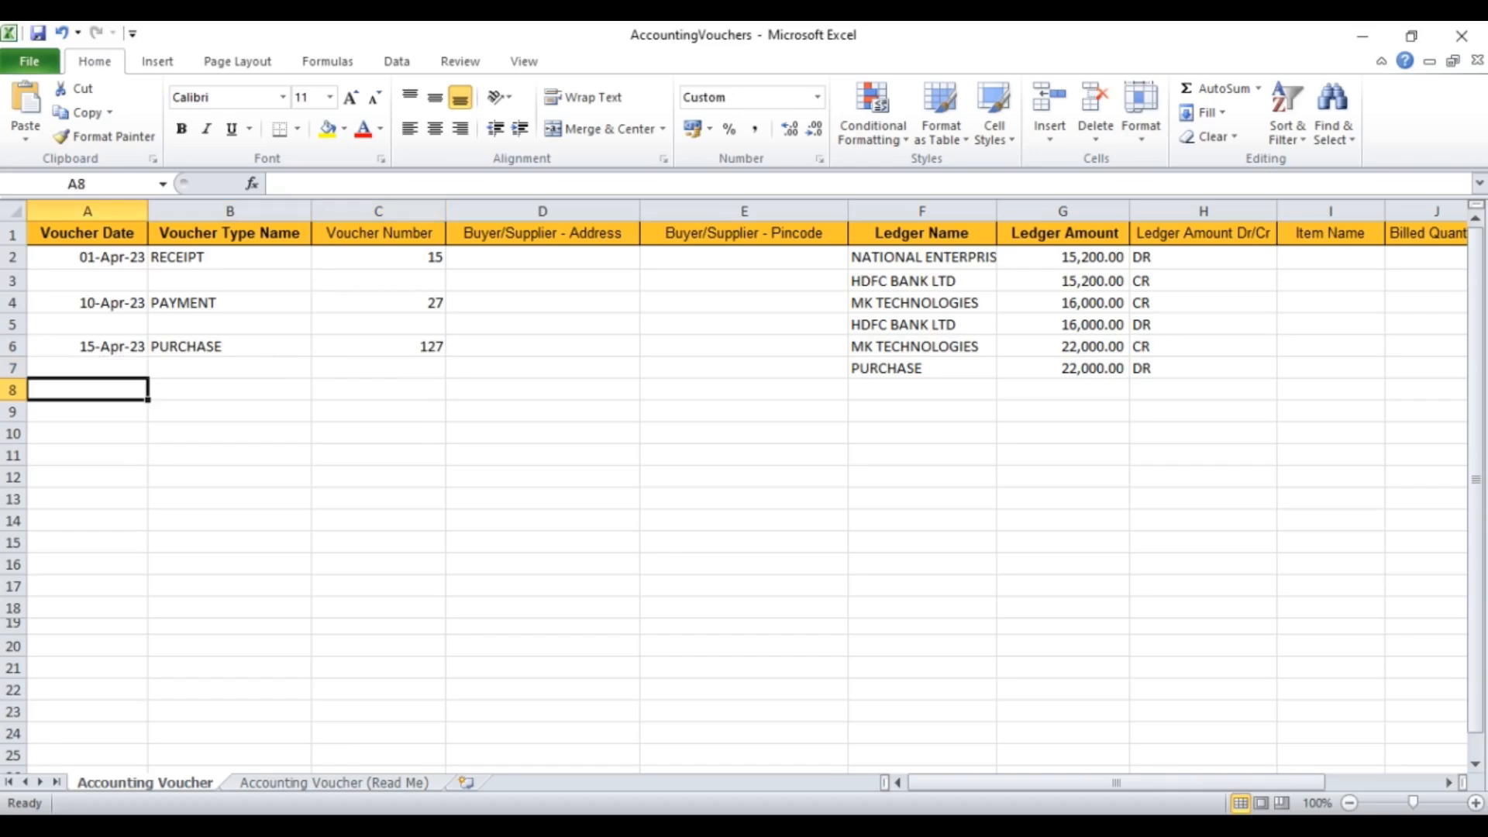
Step: Enter row 8: 2-Apr-23, SALES, voucher 1, NATIONAL ENTERPRISES, 18200, DR
text(2)
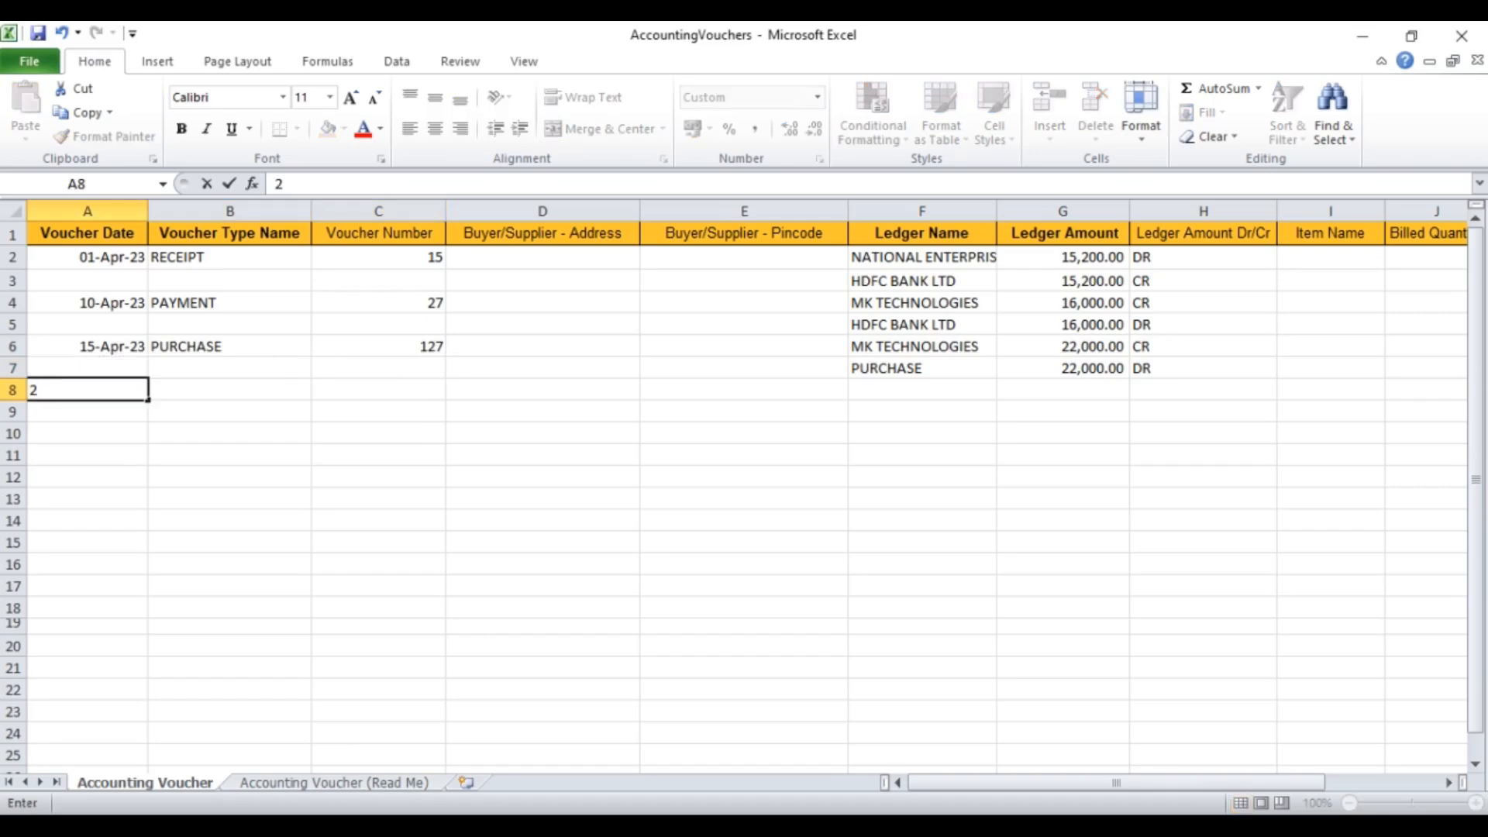
text(-APR-23)
key(Tab)
text(SALES)
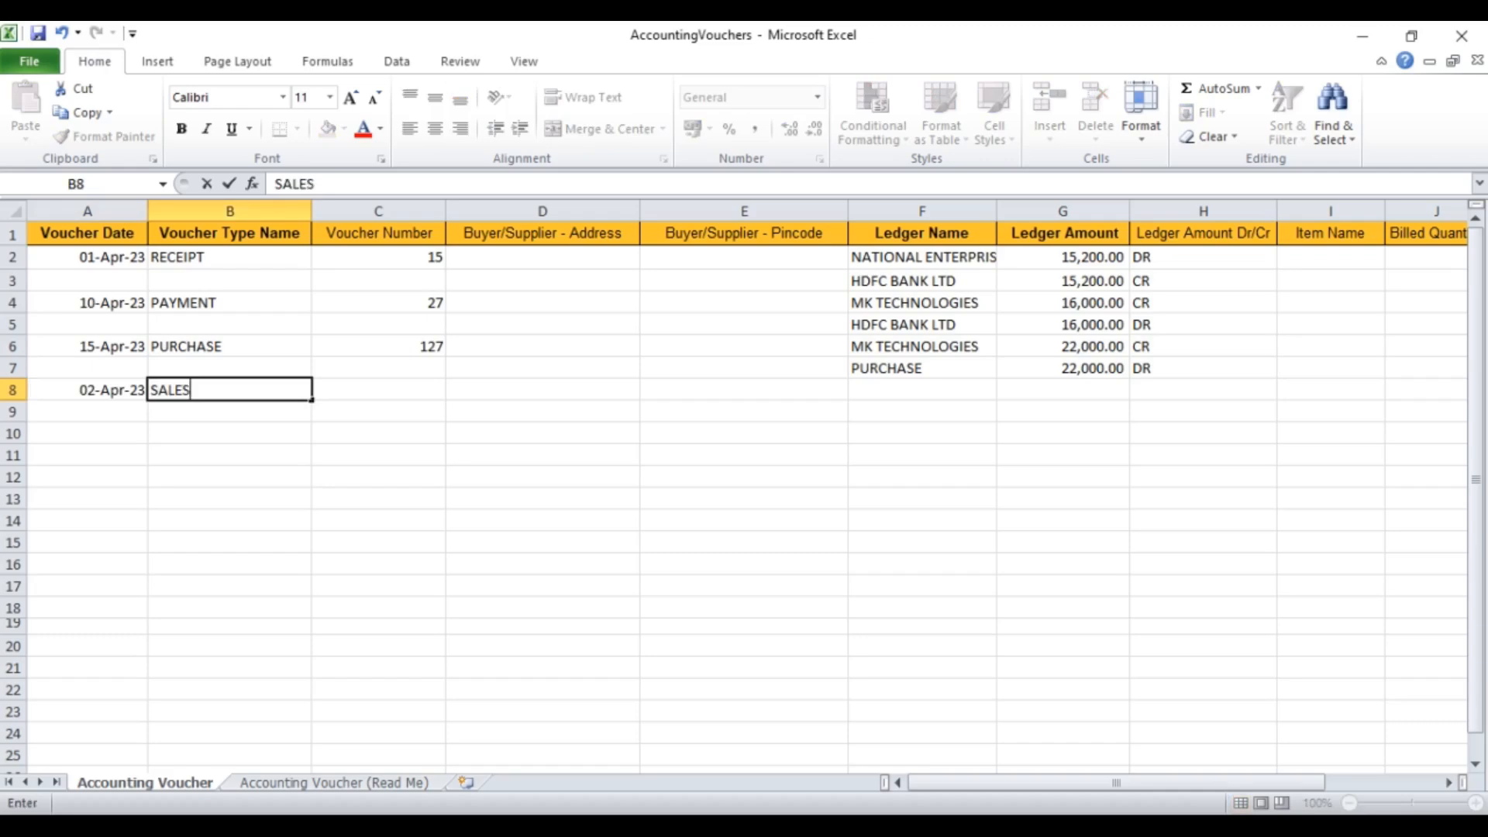
key(Tab)
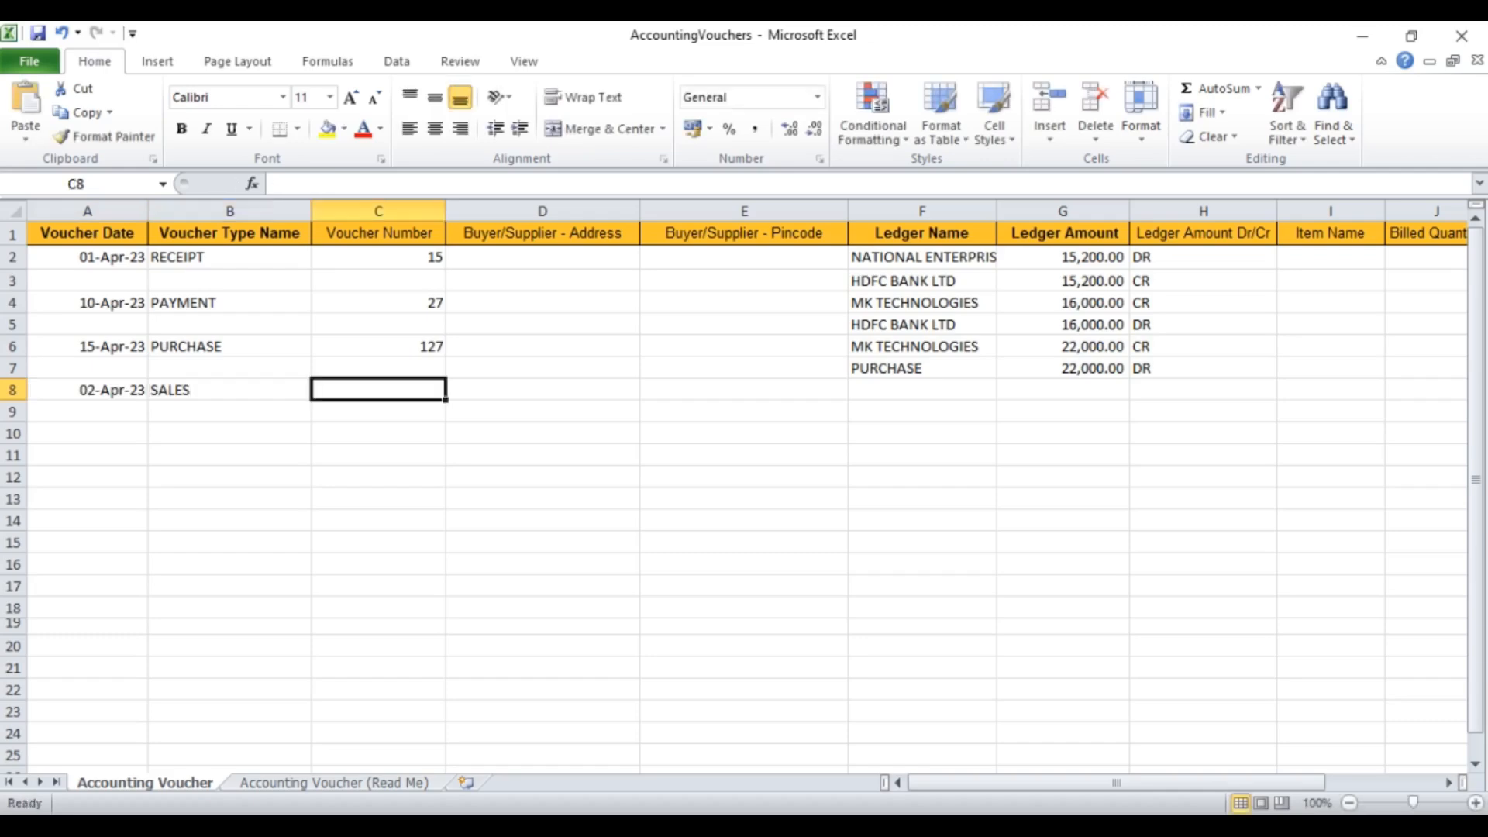
text(2)
key(Tab)
key(Tab)
key(shift+Tab)
key(shift+Tab)
text(1)
key(Tab)
key(Tab)
key(Tab)
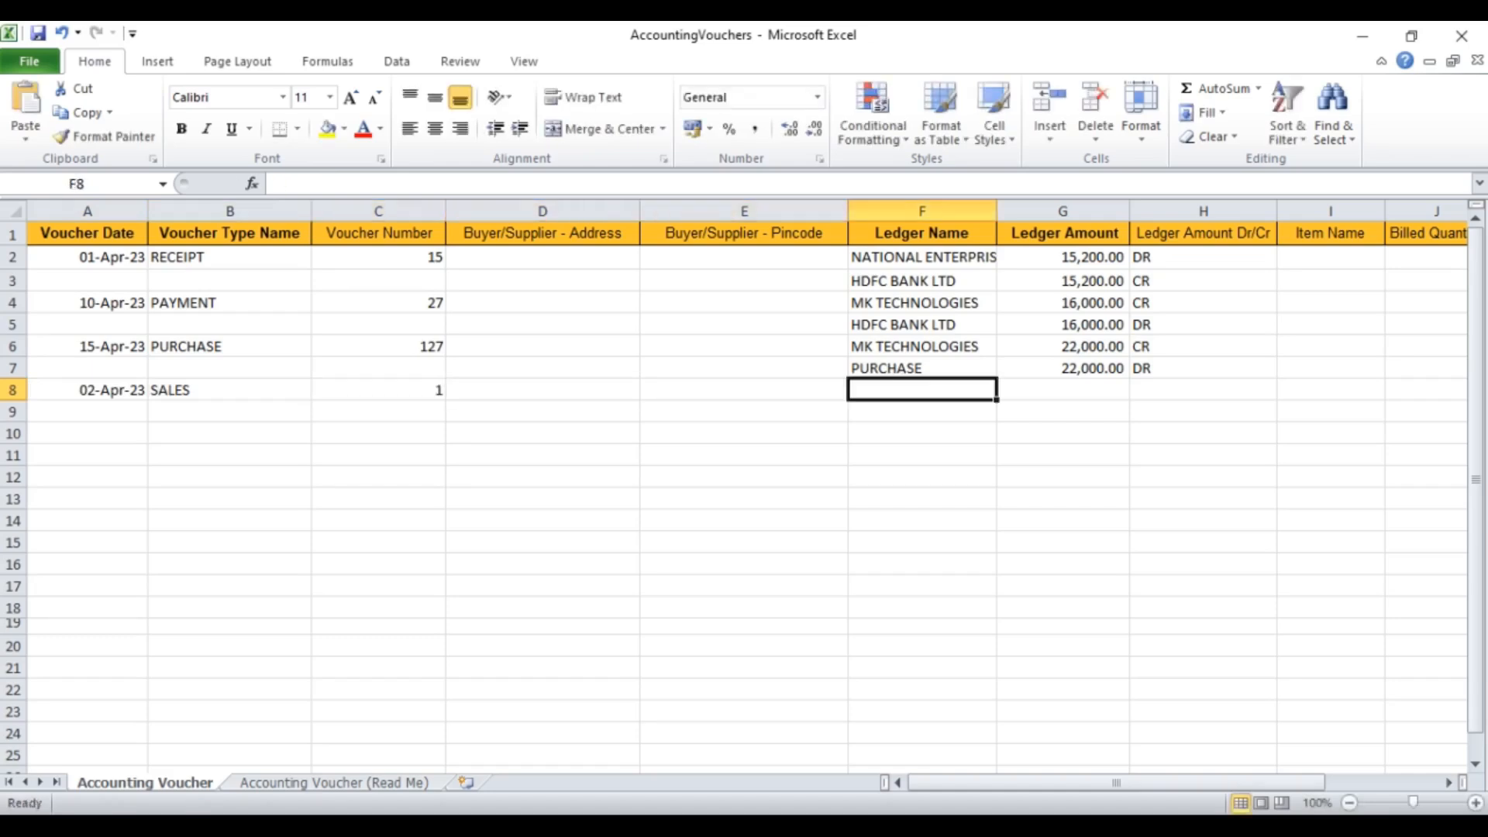
text(NATIONAL ENTERPRISES)
key(Tab)
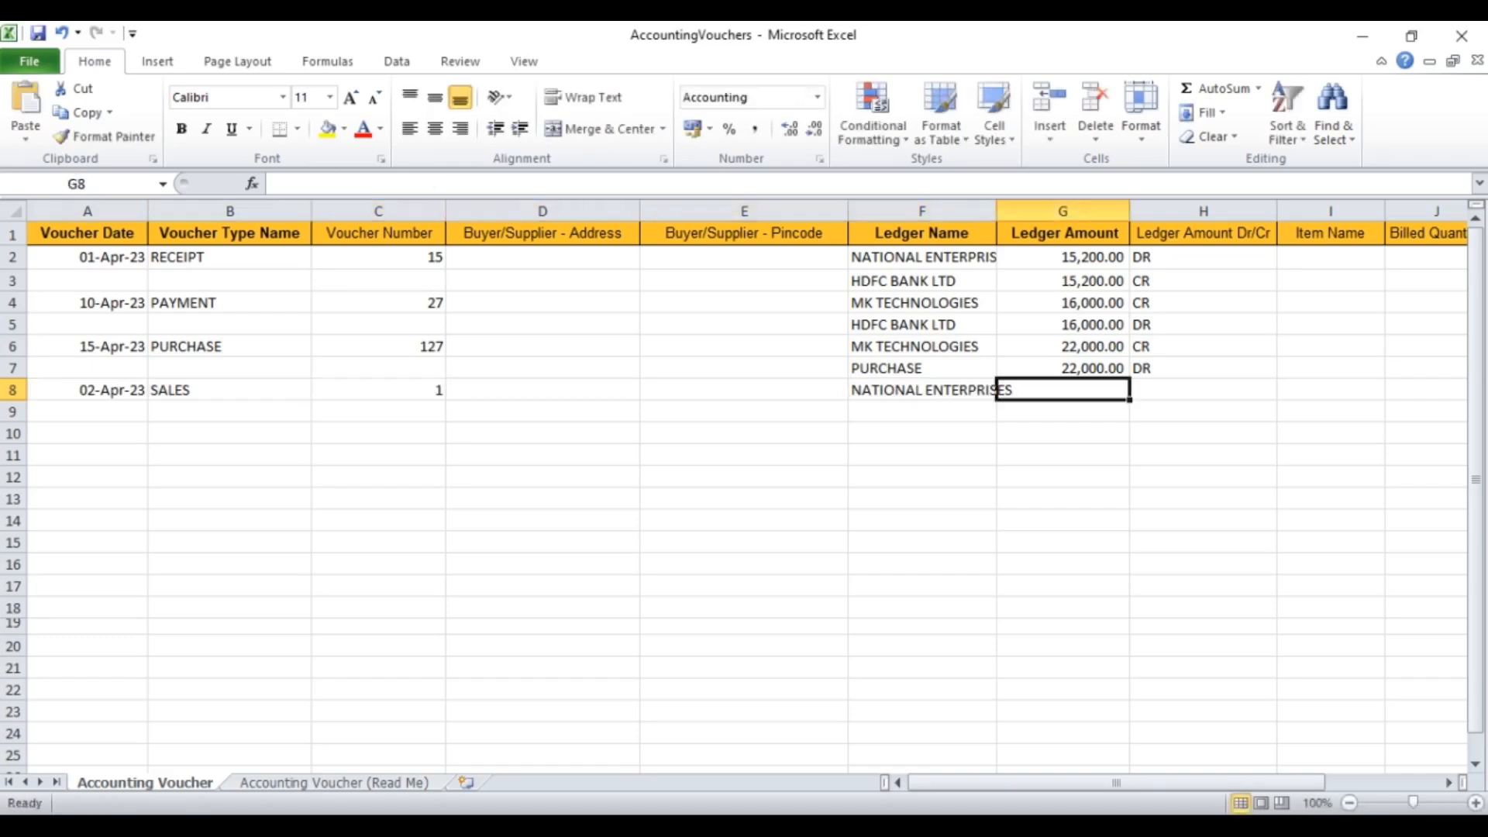
text(18200)
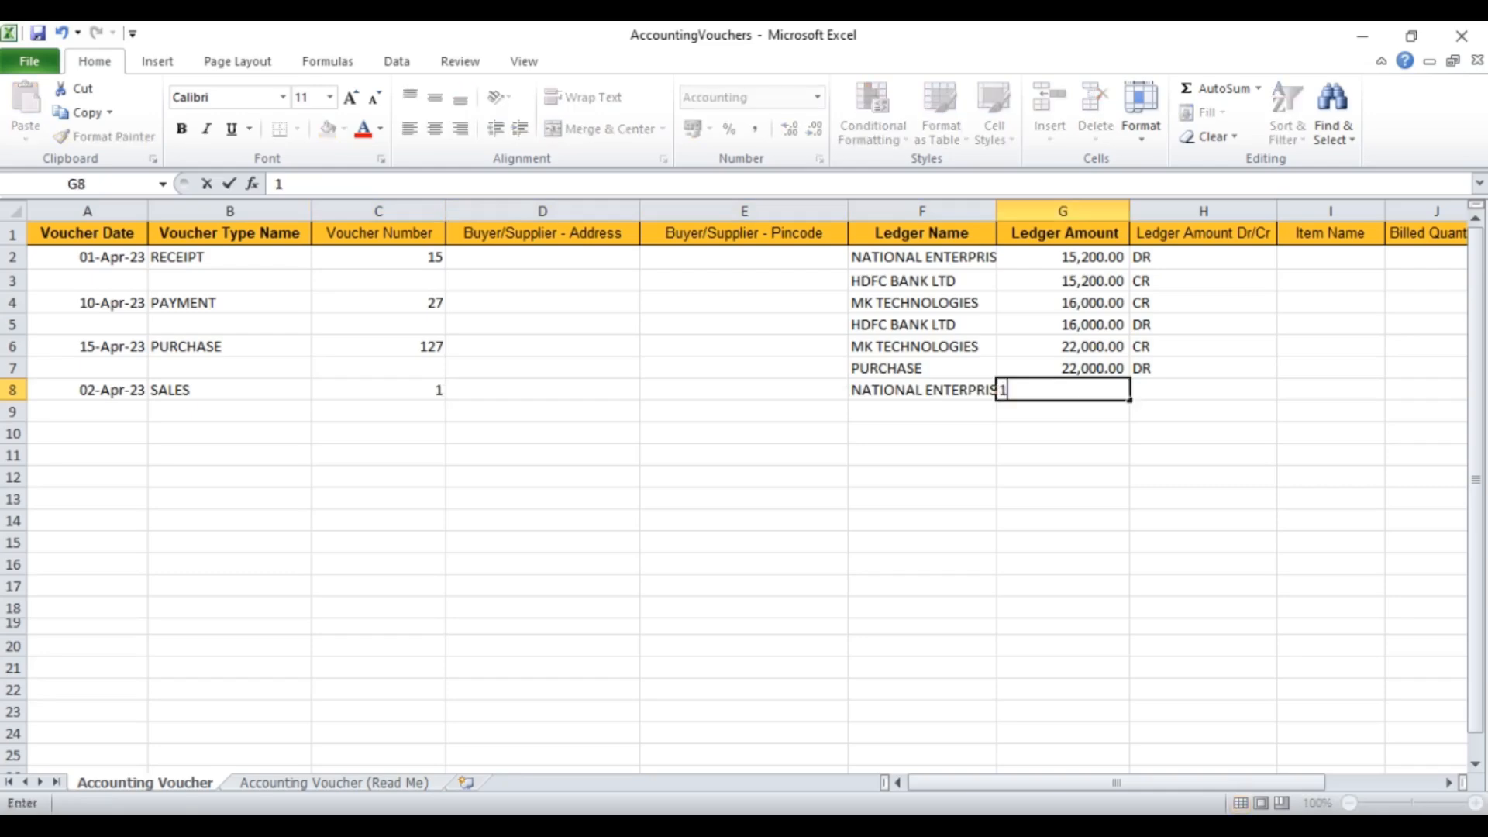
key(Tab)
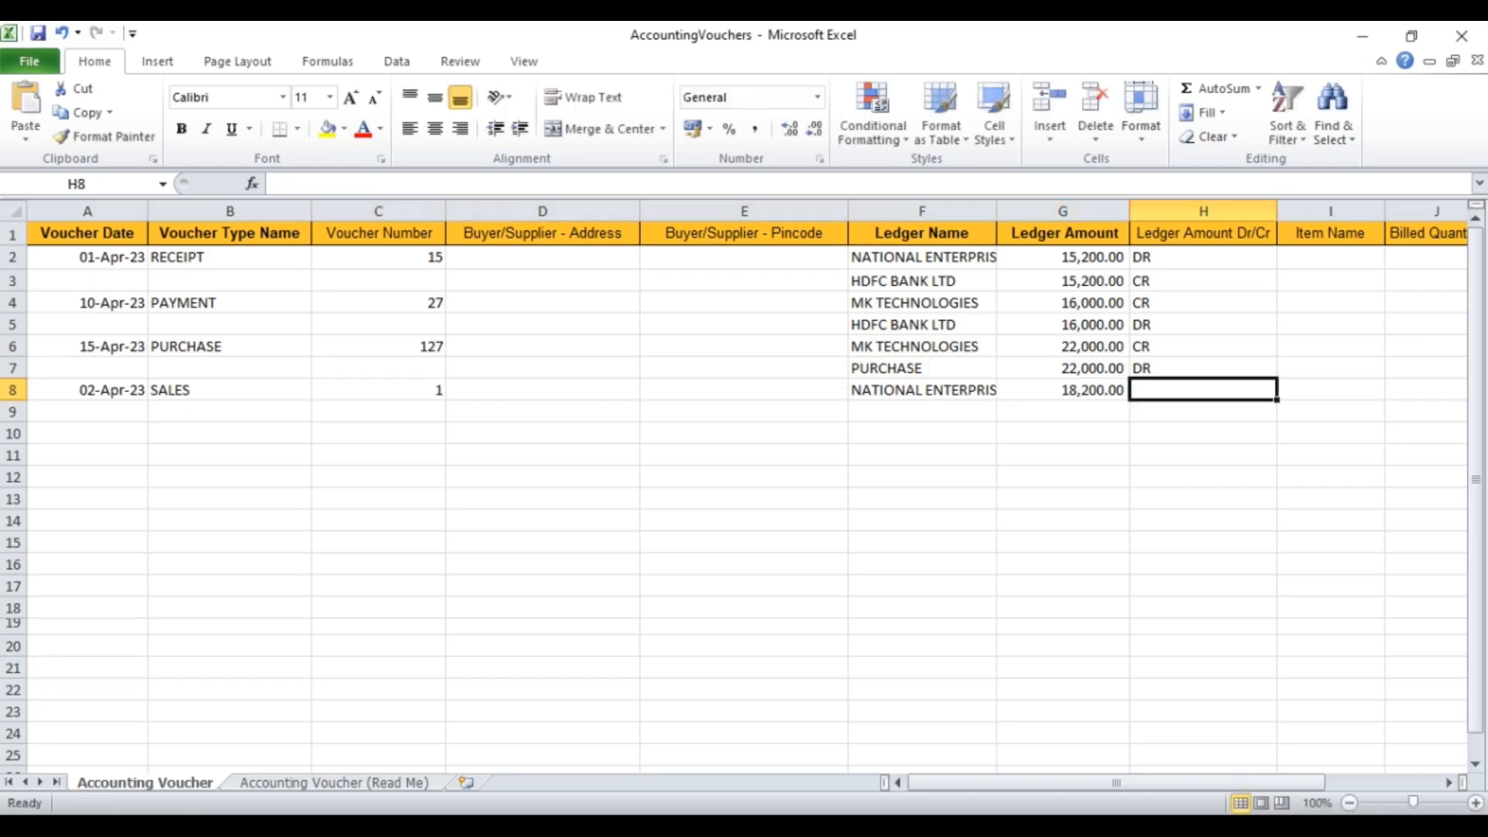
text(DR)
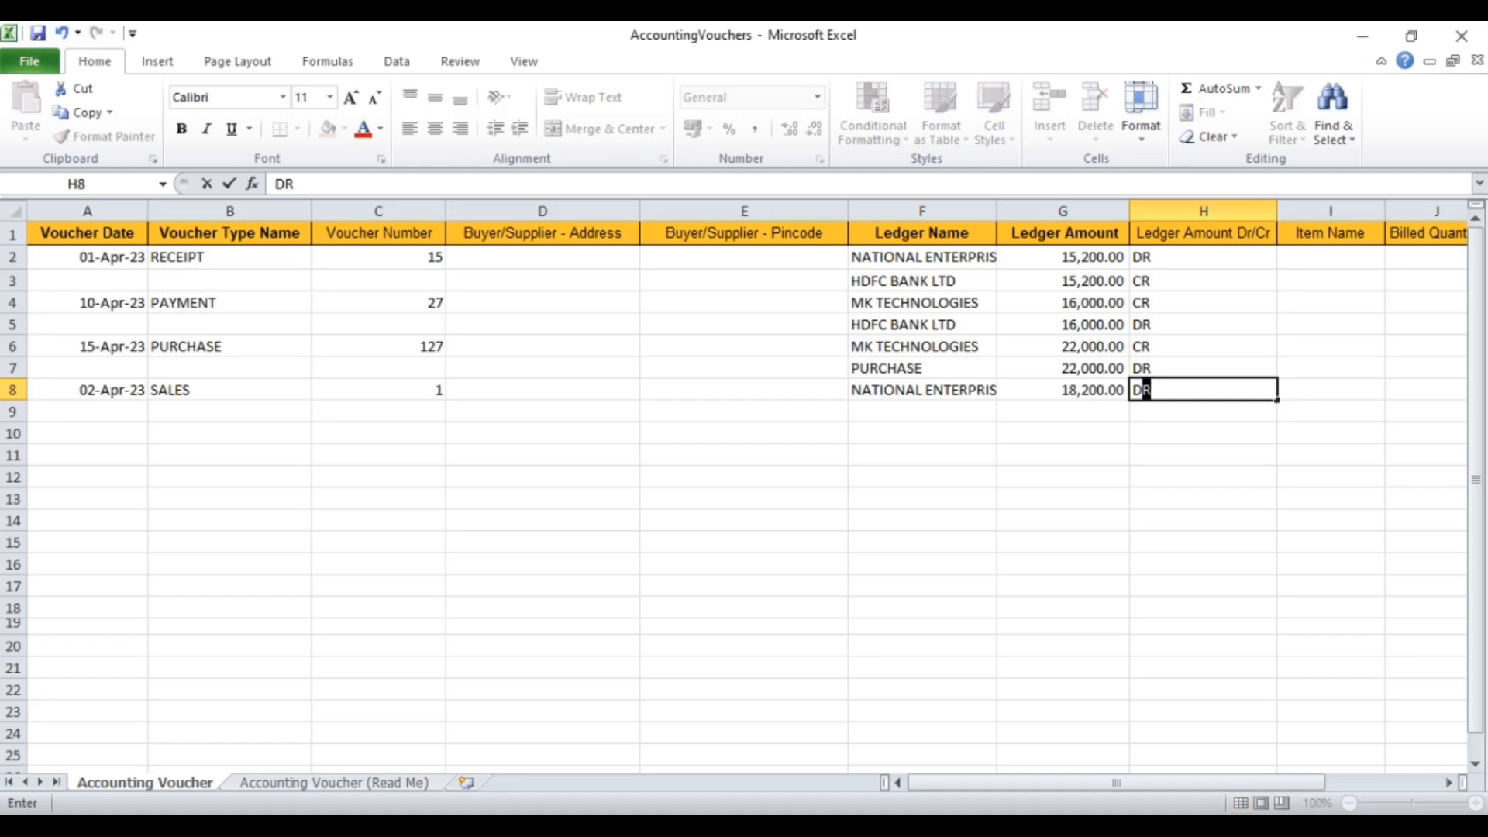
key(Down)
Step: Enter row 9 with the SALES ledger credited 18,200 (CR)
key(Left)
key(Left)
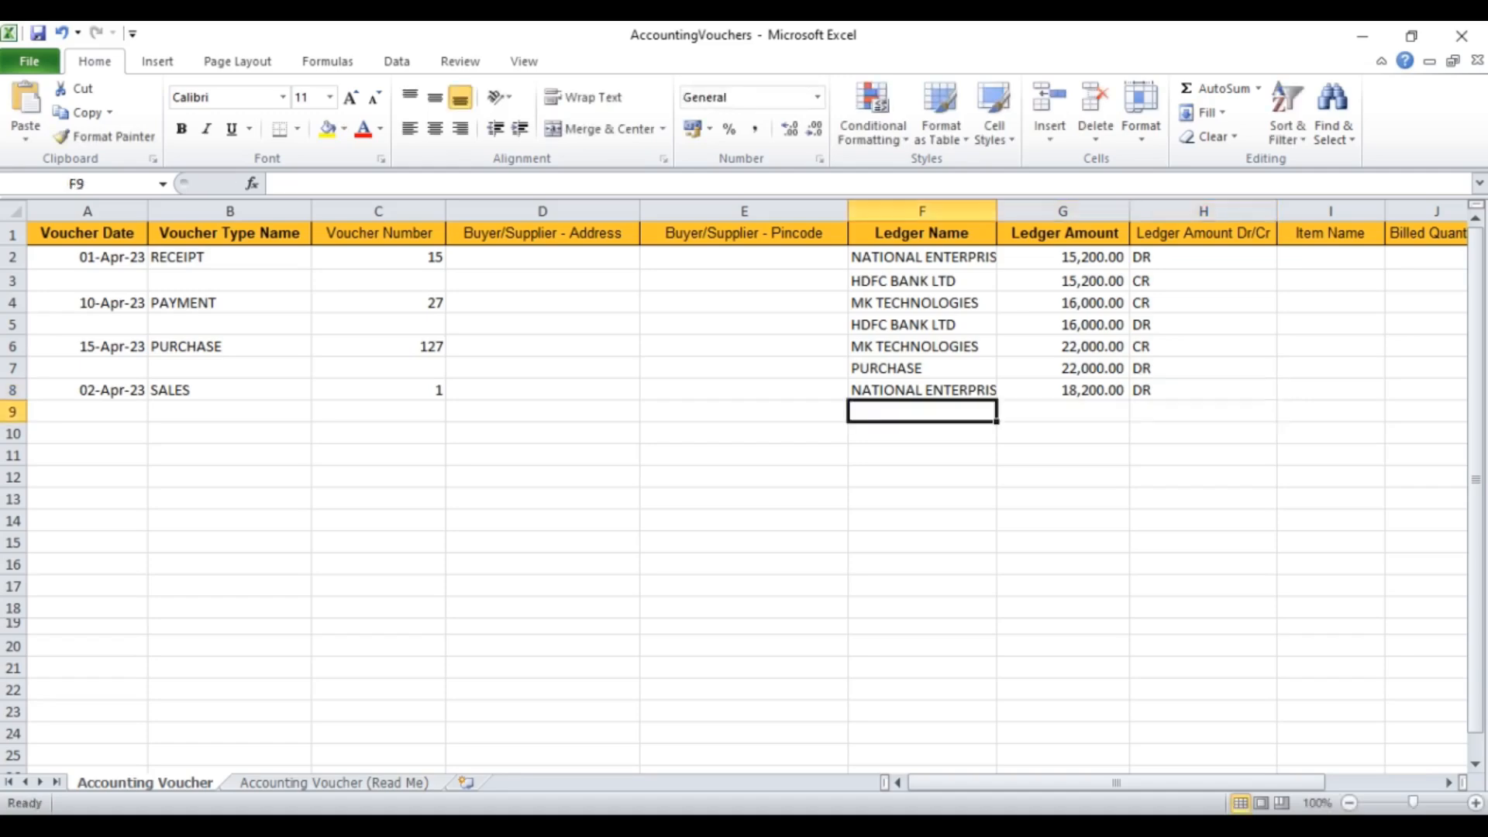
text(SALES)
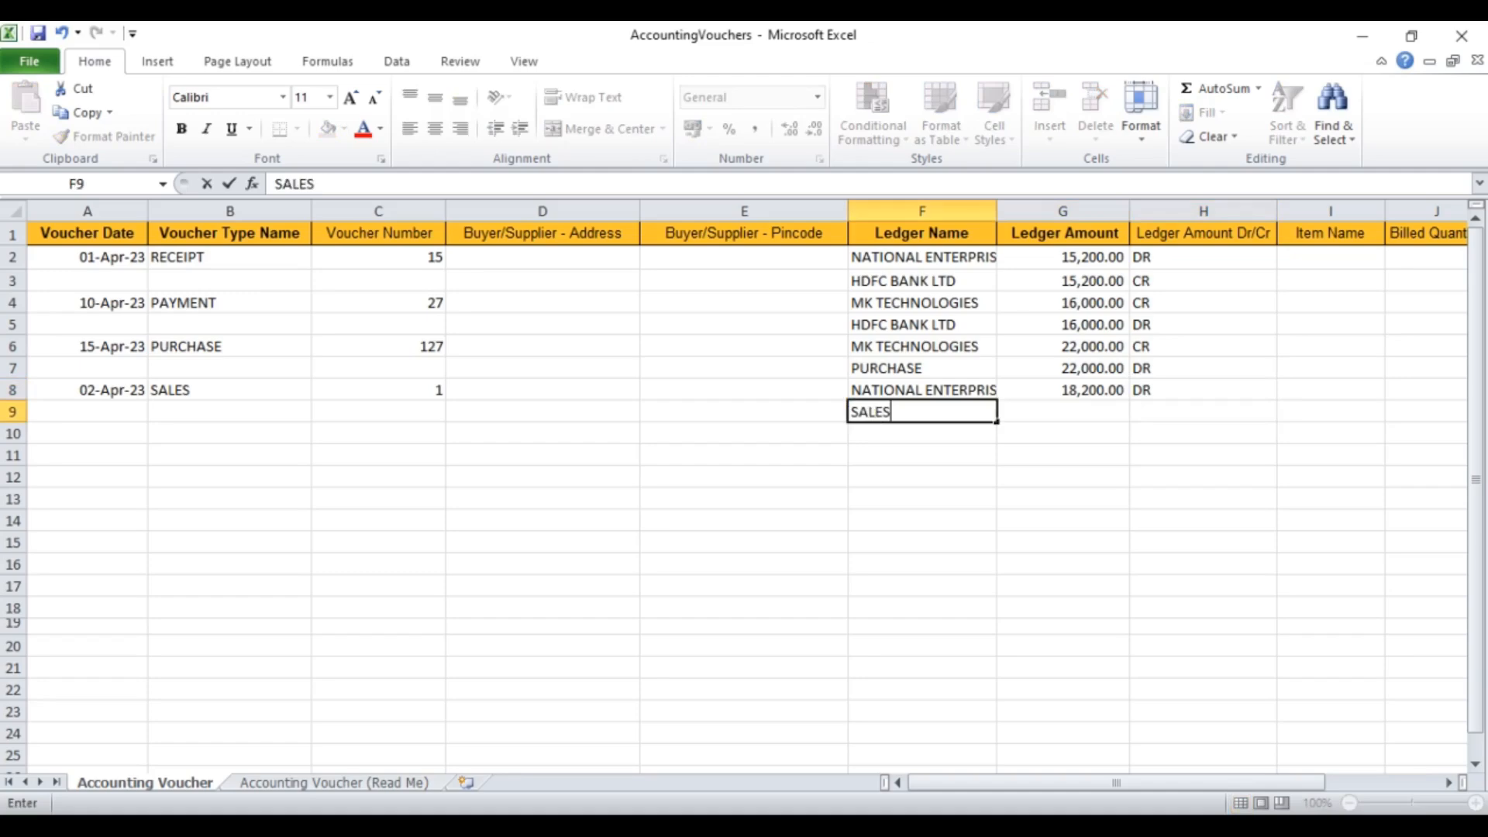
key(Right)
text(18)
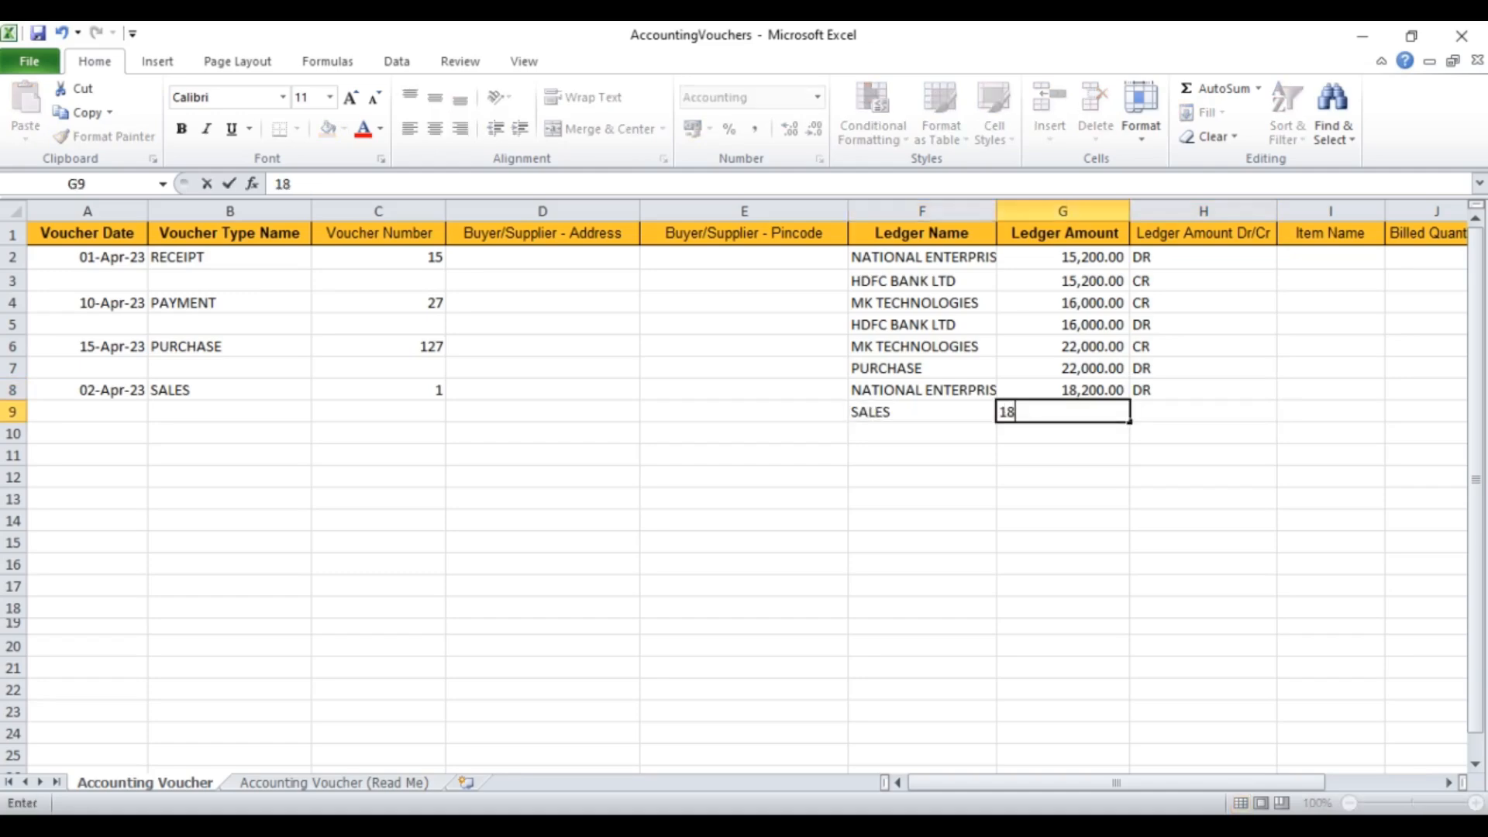
text(,200)
key(Right)
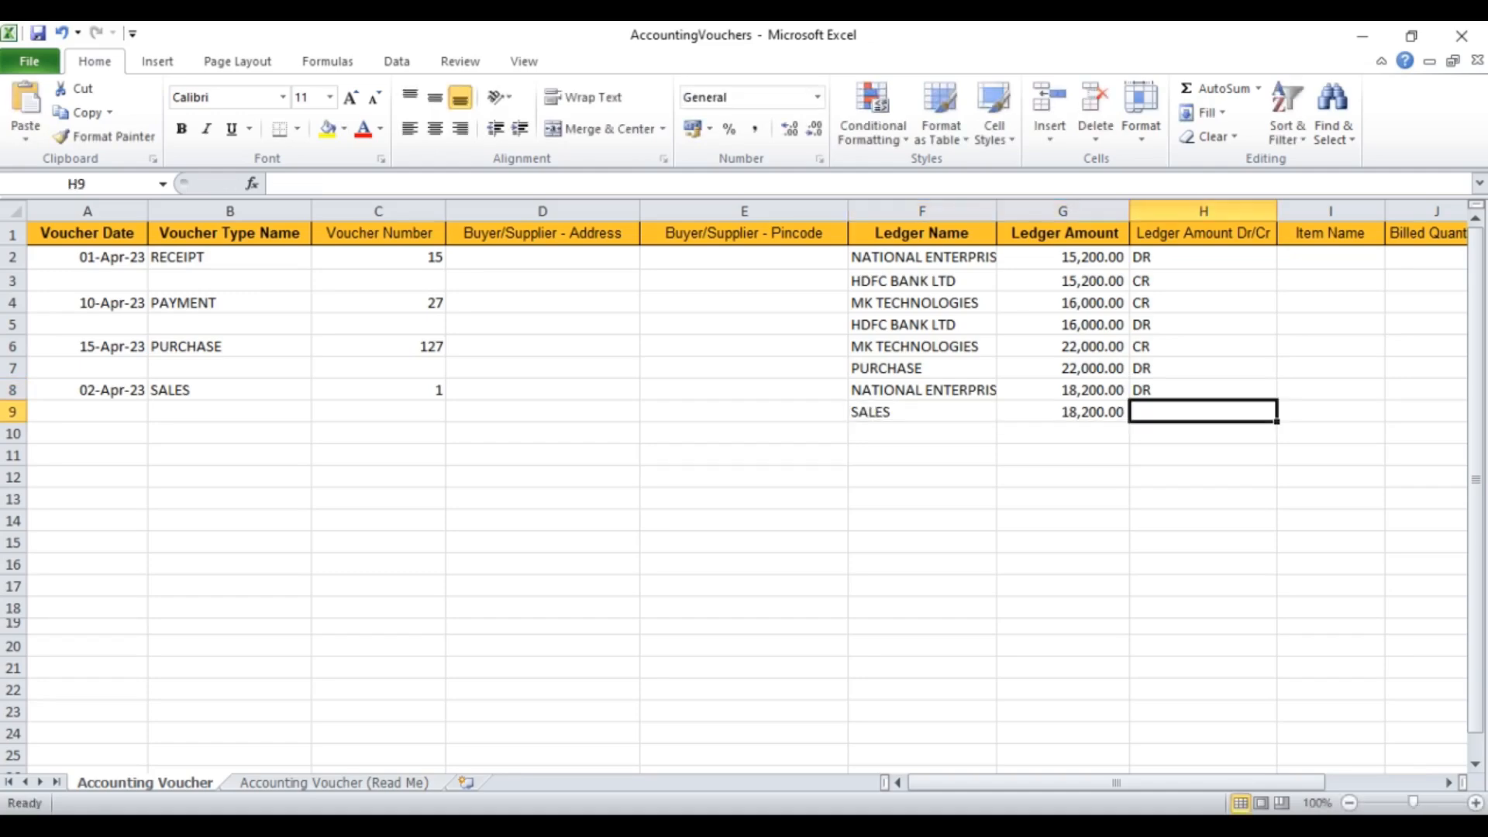
text(CR)
key(Return)
key(Left)
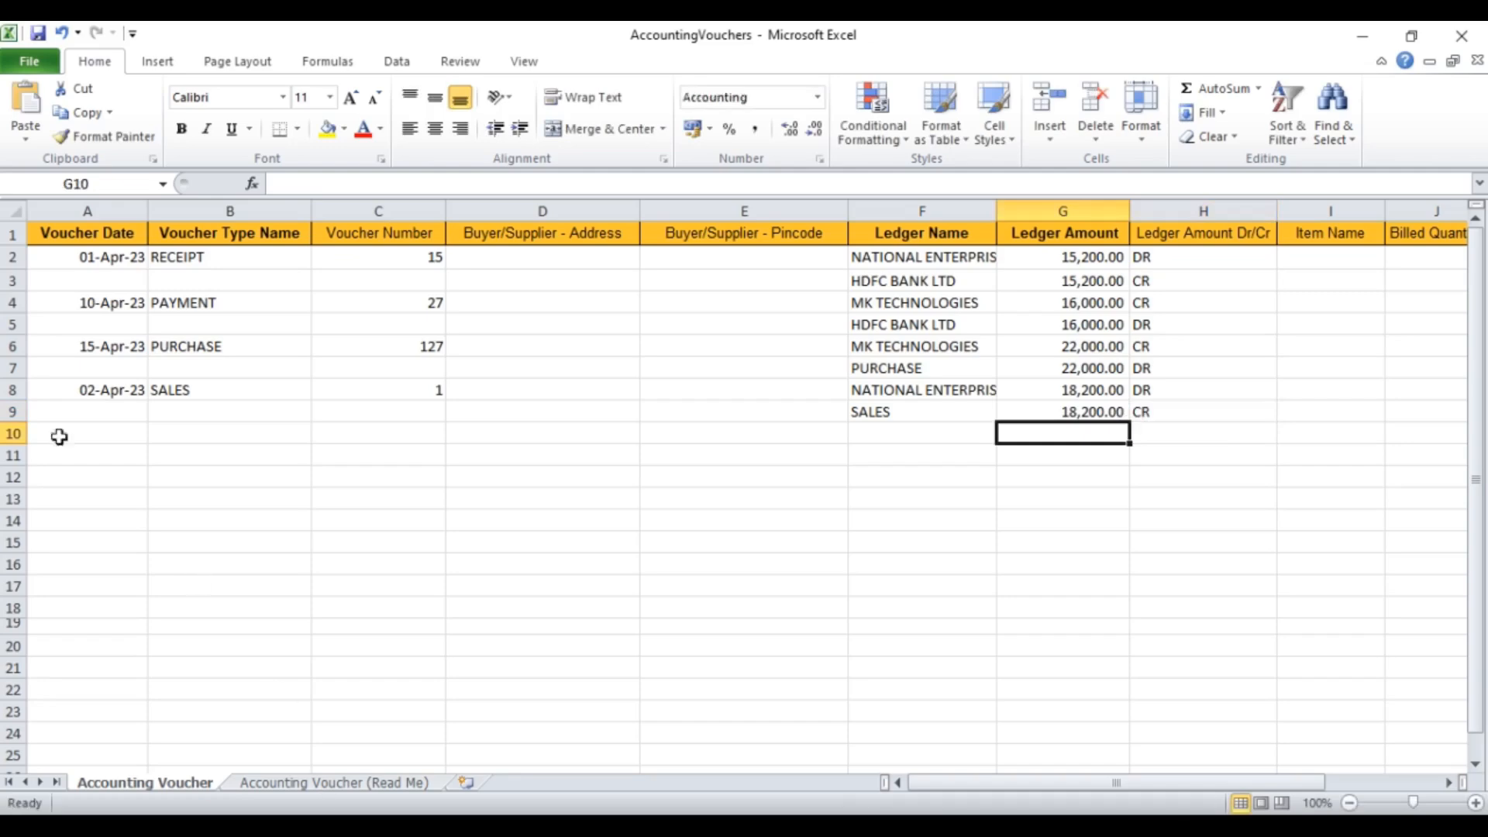
Step: Save the workbook as AccountingVouchers on the Desktop, replacing the existing file
click(37, 33)
click(34, 60)
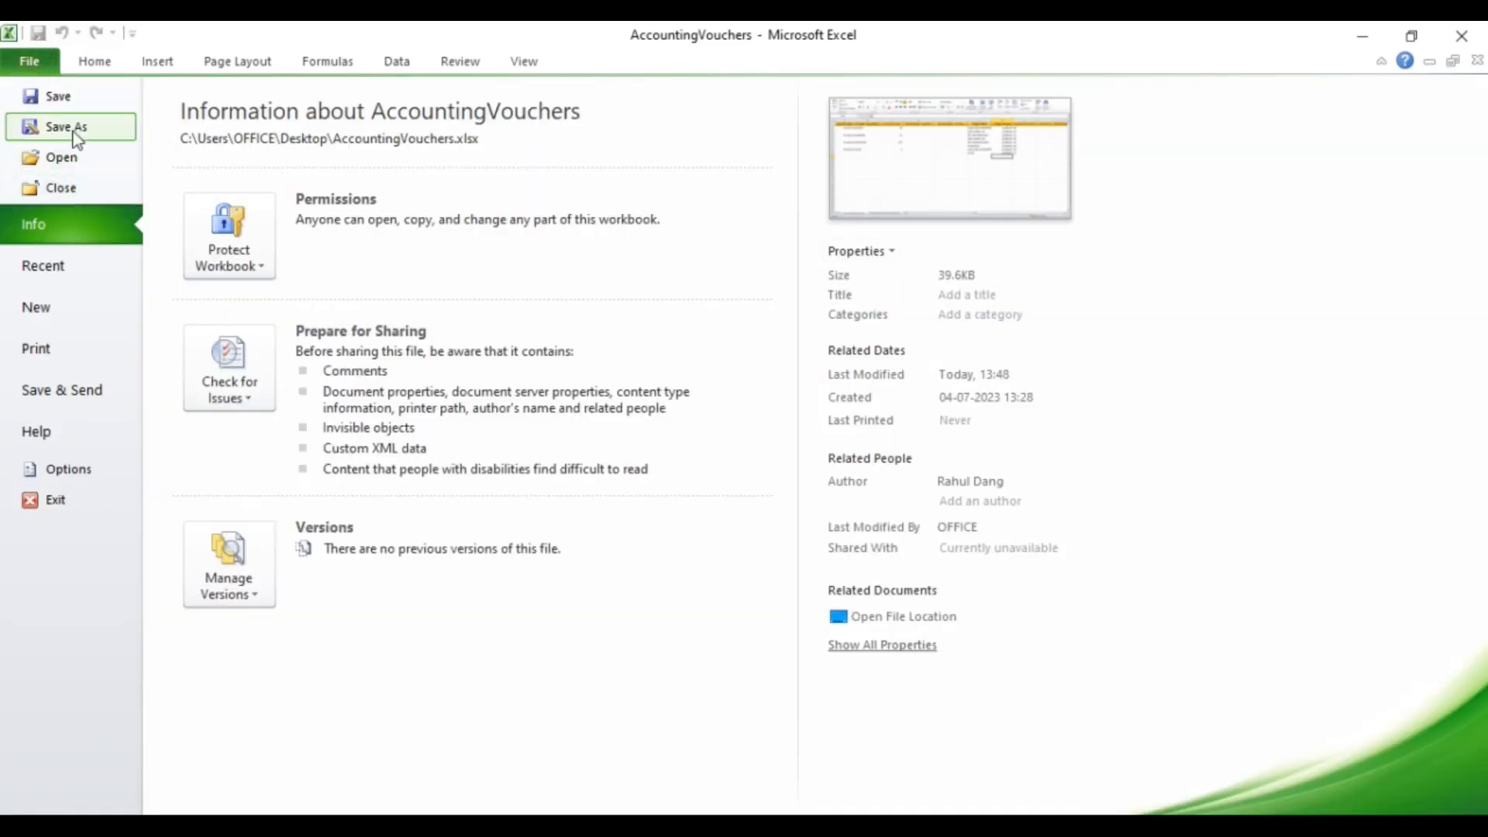
key(Escape)
key(F12)
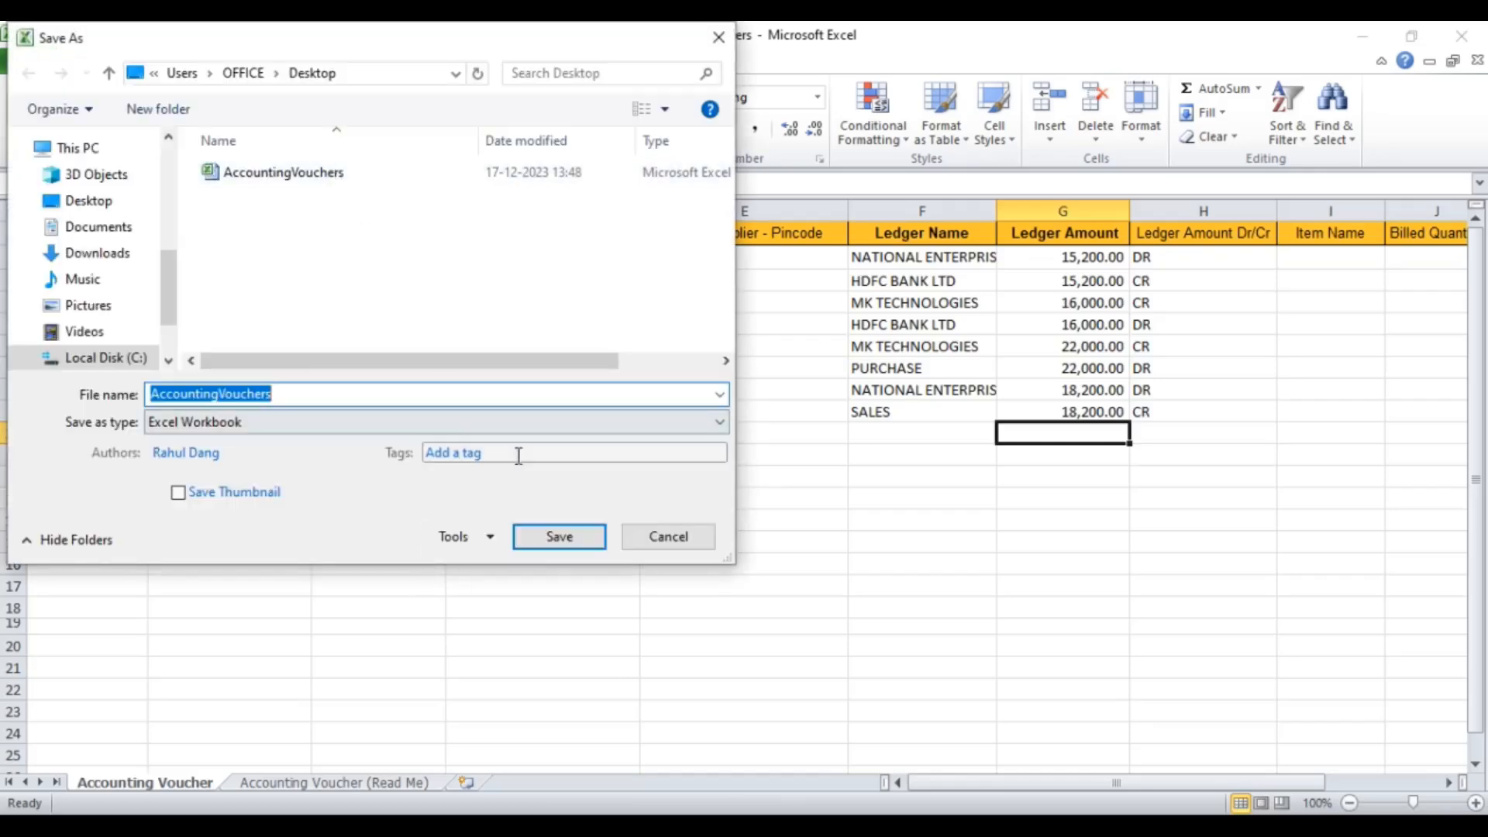
click(557, 540)
click(835, 443)
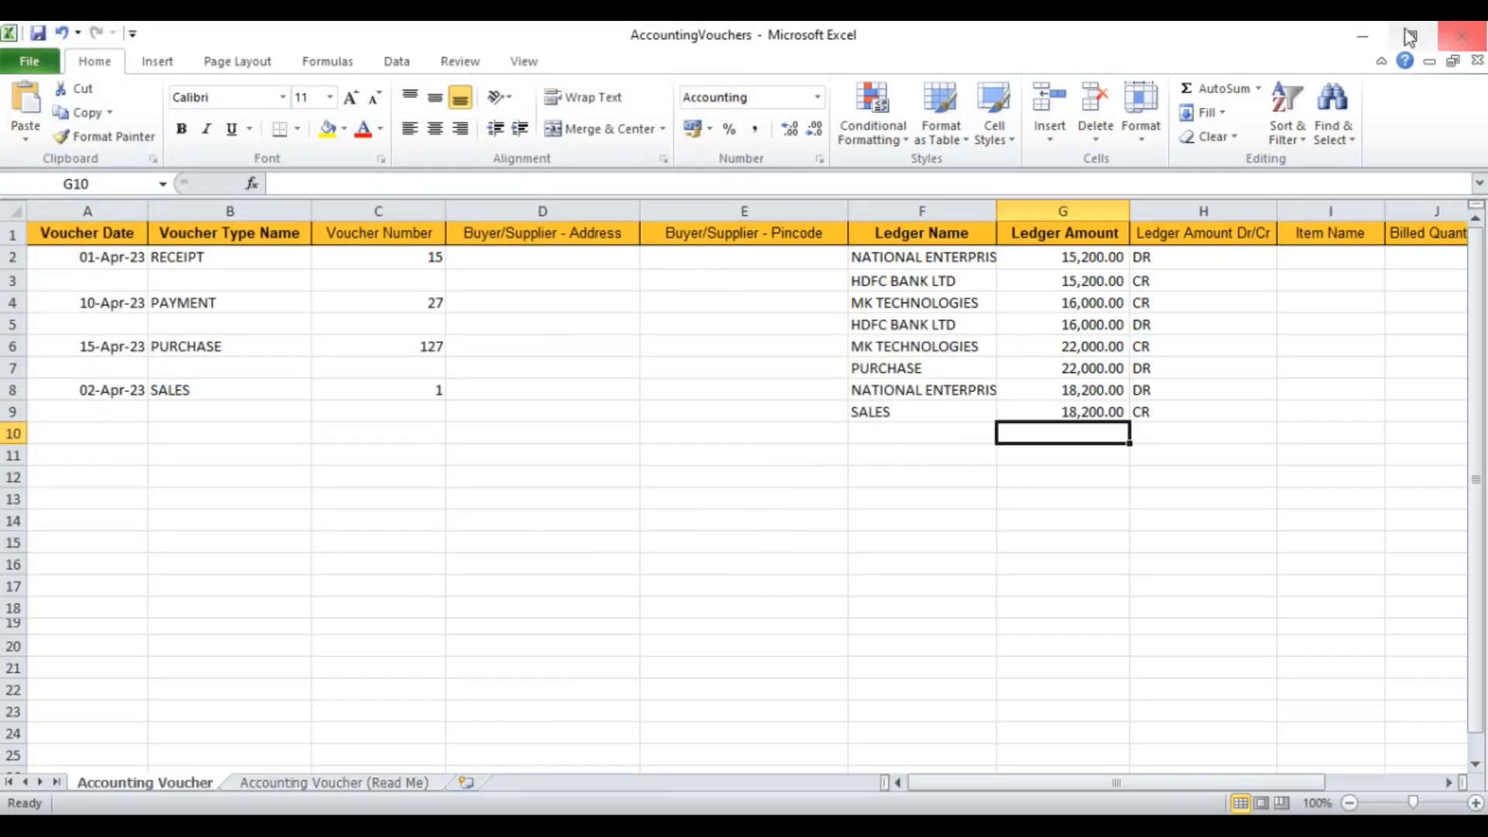
click(1362, 35)
key(alt+Tab)
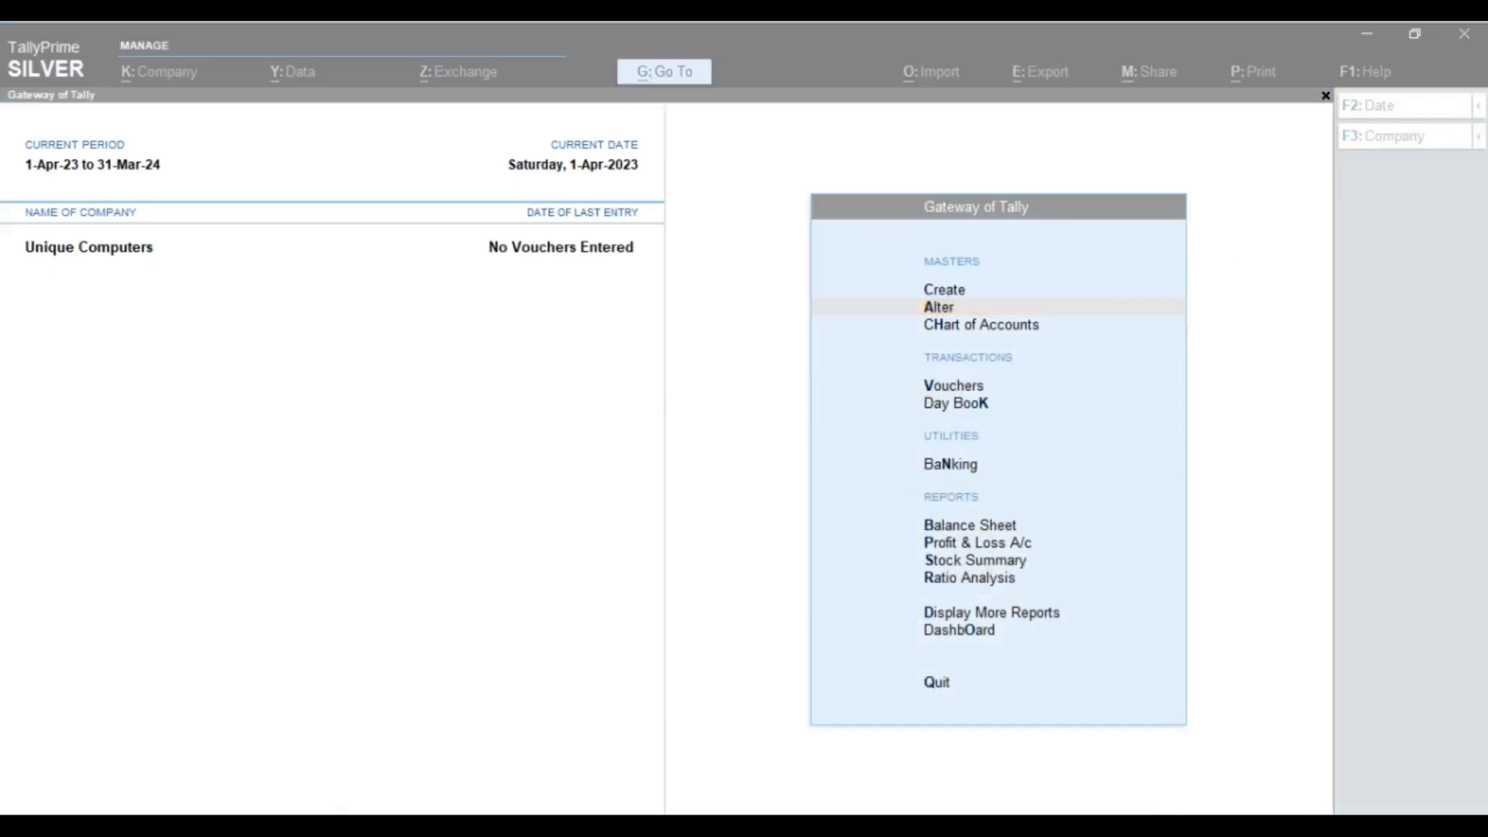
Step: Close Excel and import AccountingVouchers.xlsx as transactions into TallyPrime, overwriting the backup
click(1461, 36)
click(933, 82)
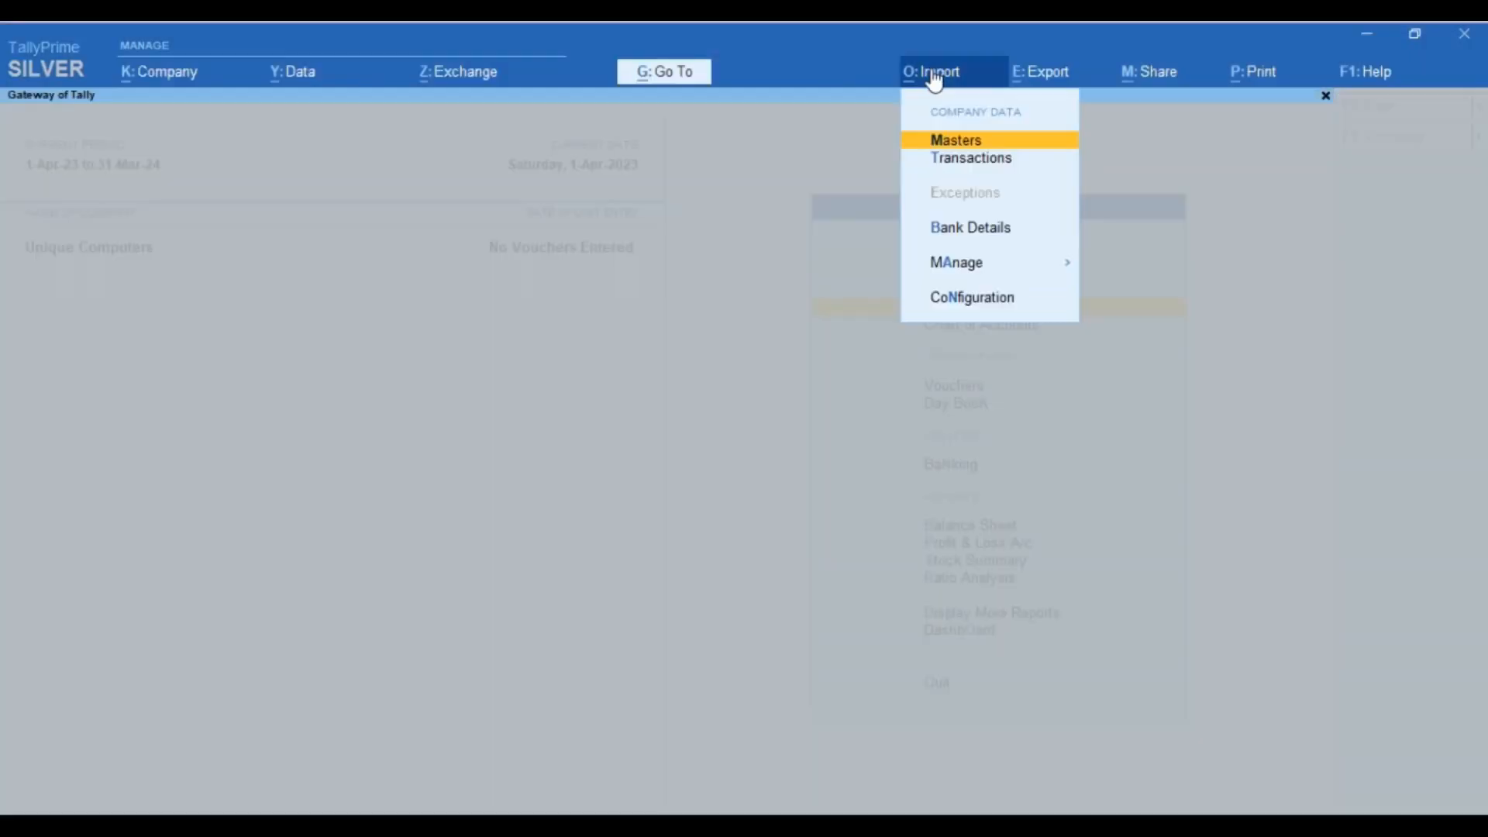
key(Down)
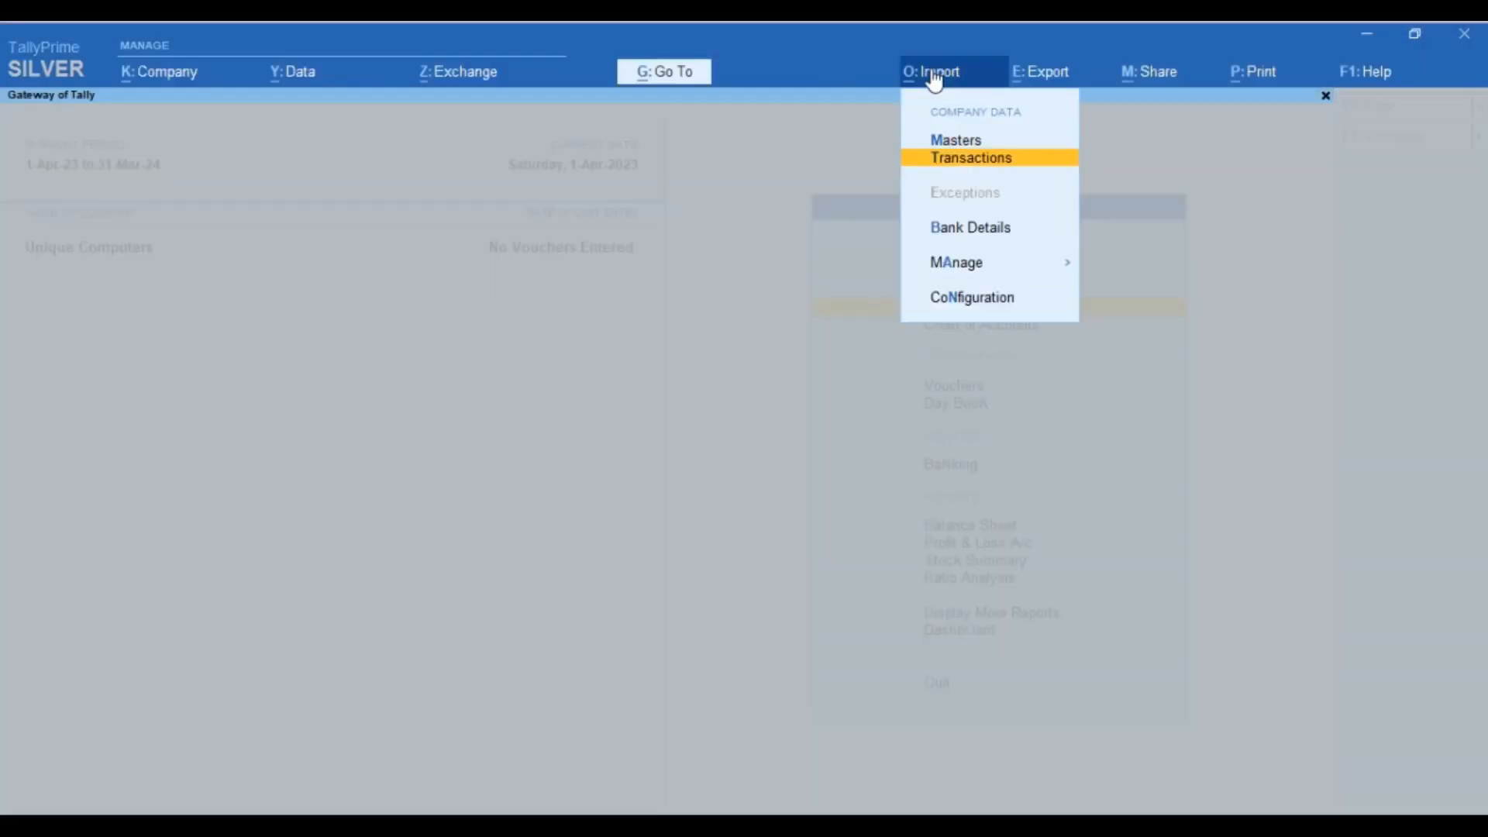
key(Return)
key(Return)
key(Return)
key(Return)
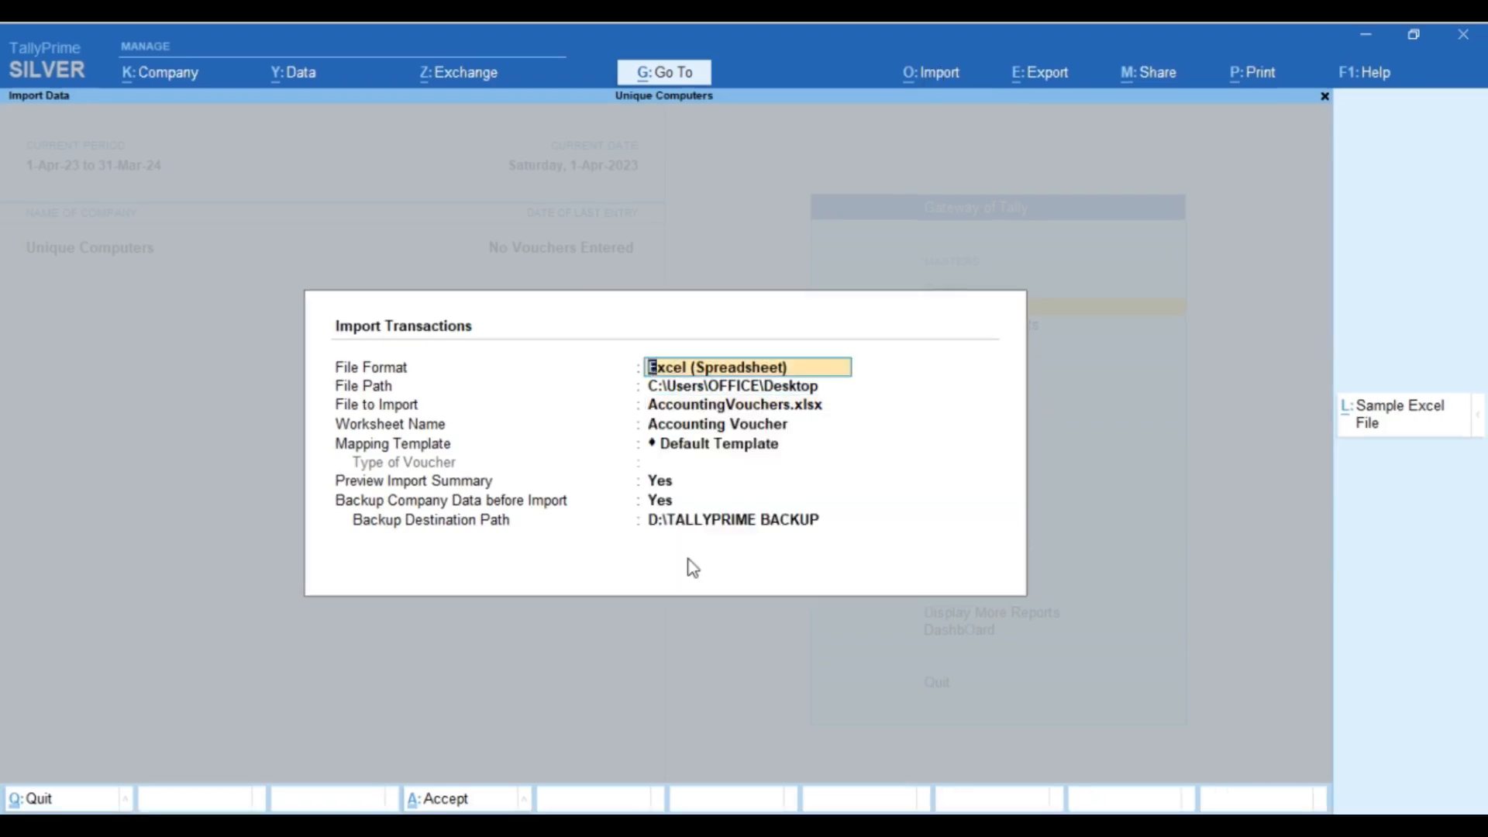
key(Return)
key(Return)
key(Return)
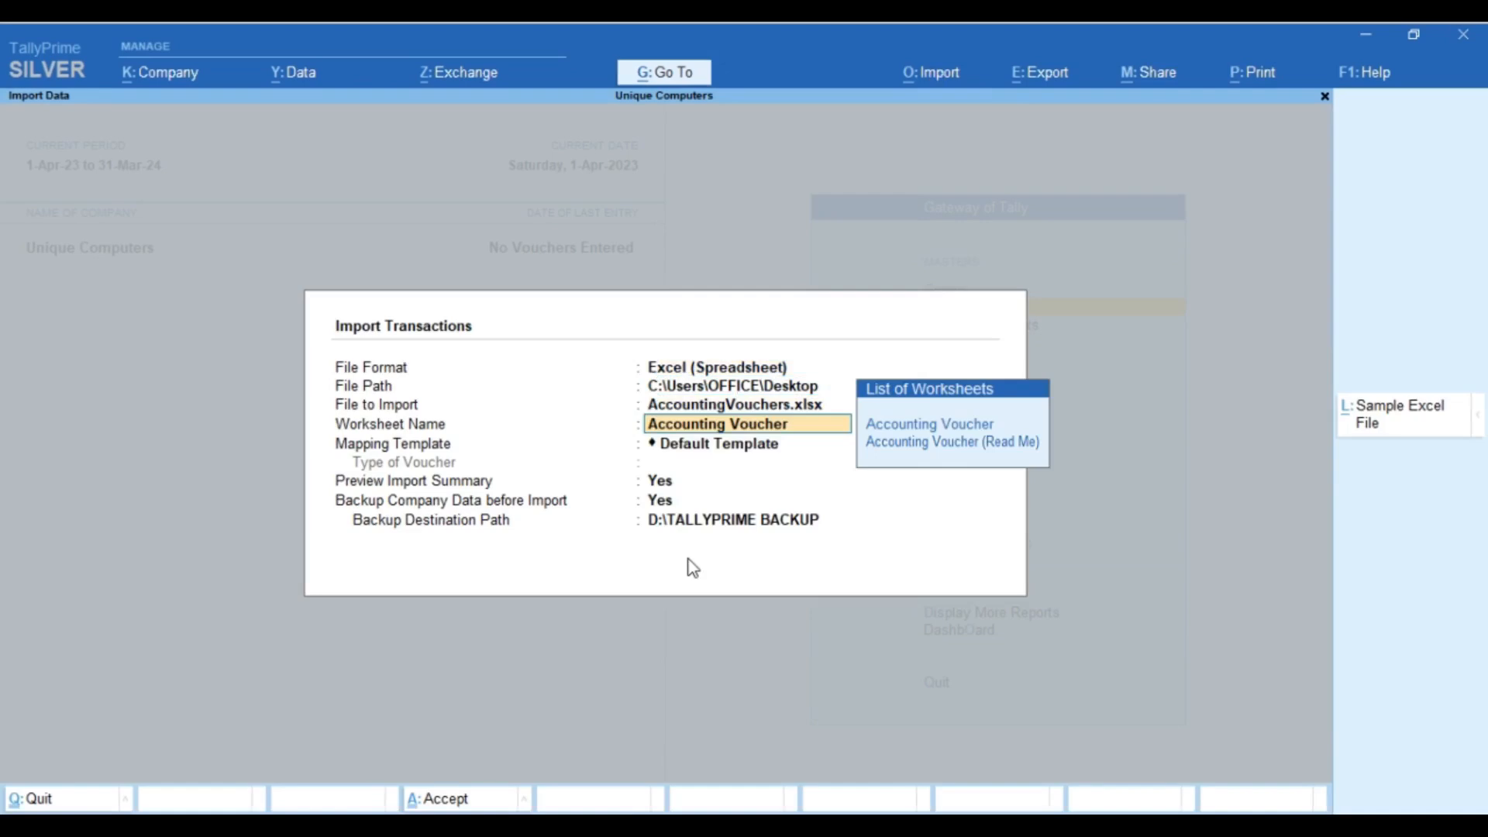
key(Return)
key(Return)
key(Return)
key(Return)
key(Return)
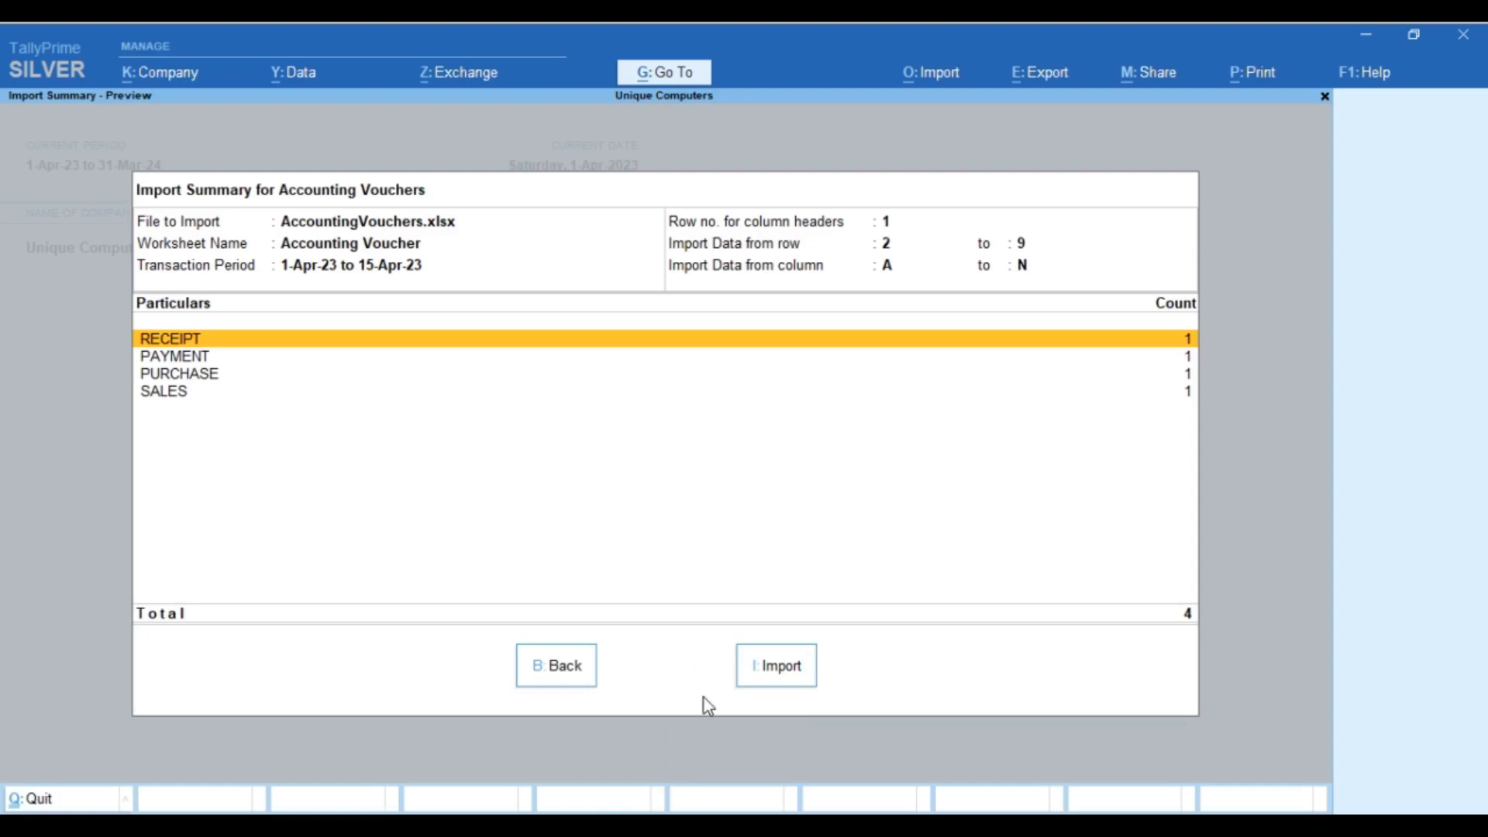
click(765, 665)
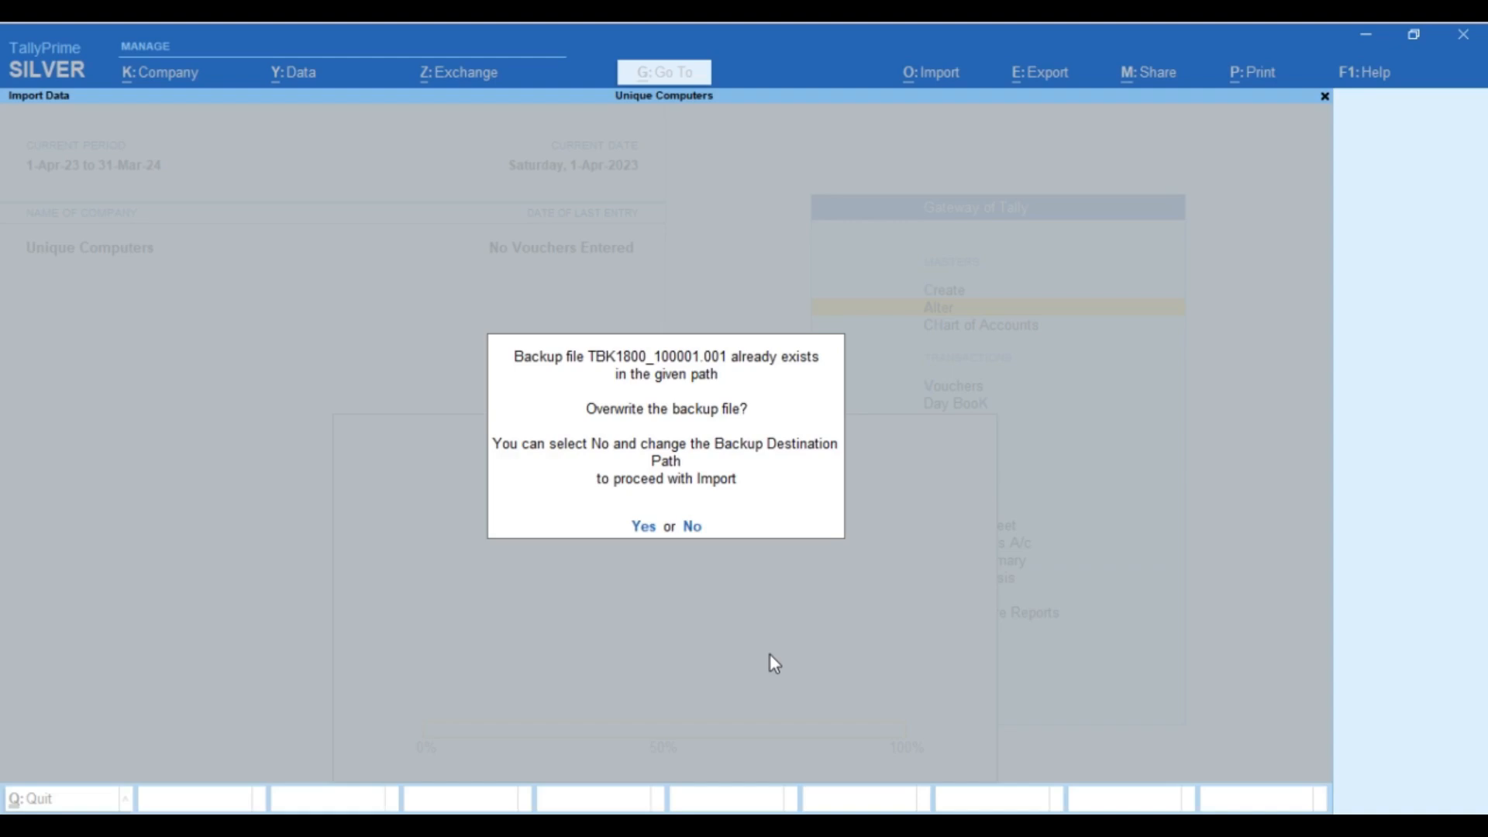
key(y)
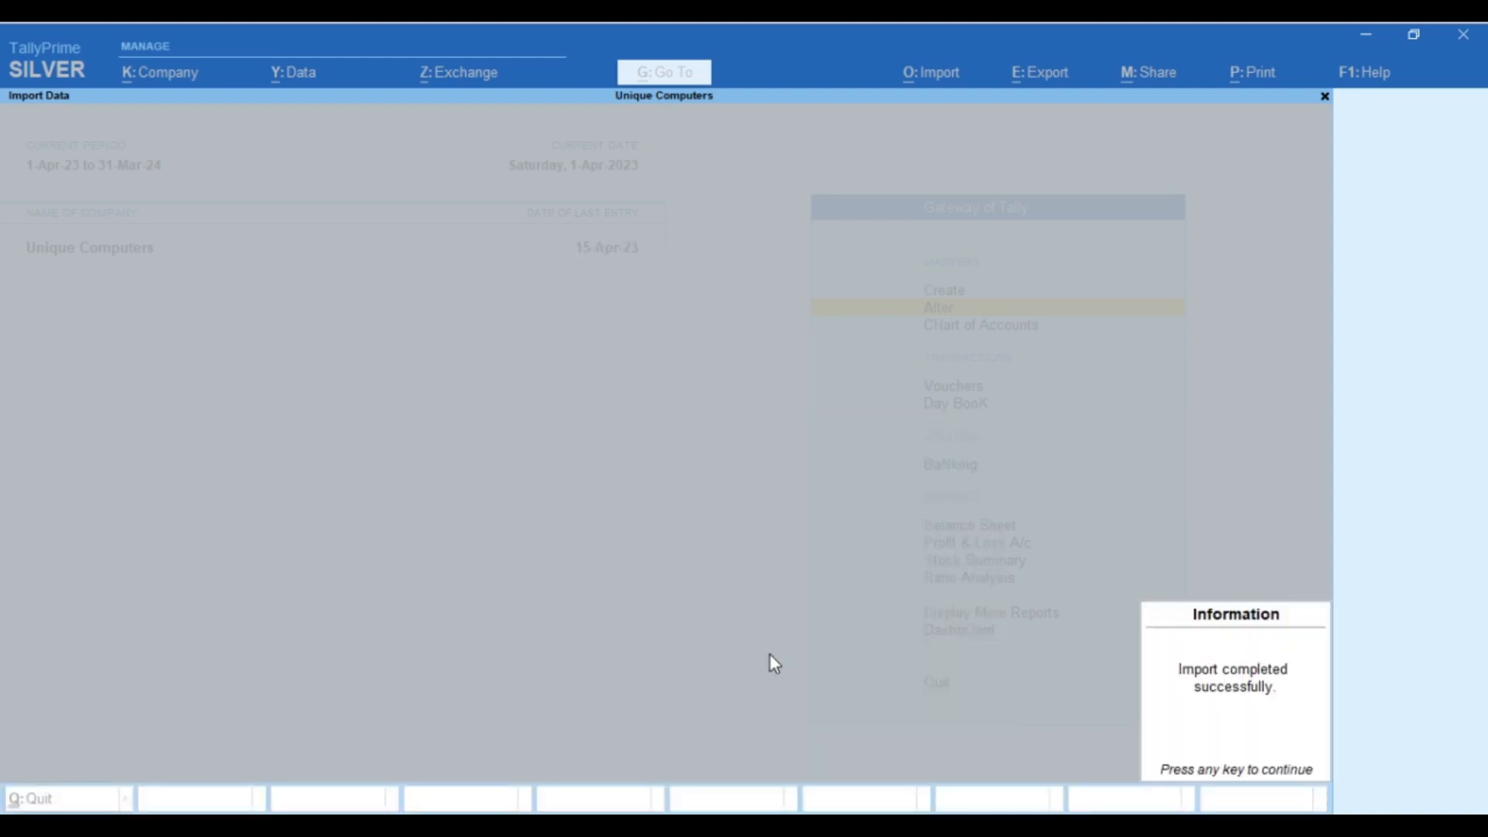
key(Return)
Step: Open the Day Book and set its period to end on 30-Apr-23
key(Down)
key(Down)
key(Down)
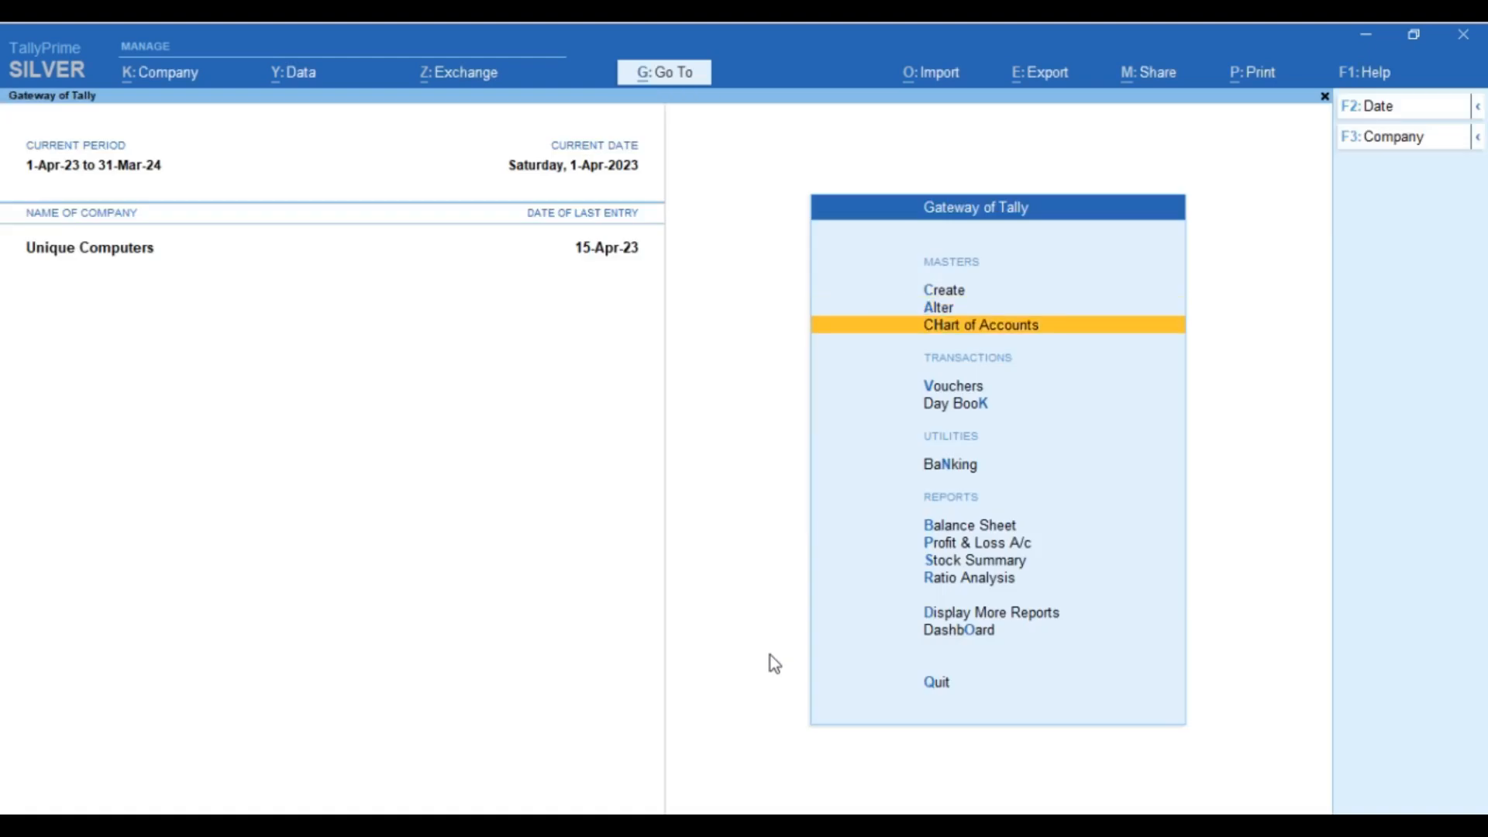
key(Return)
key(alt+F2)
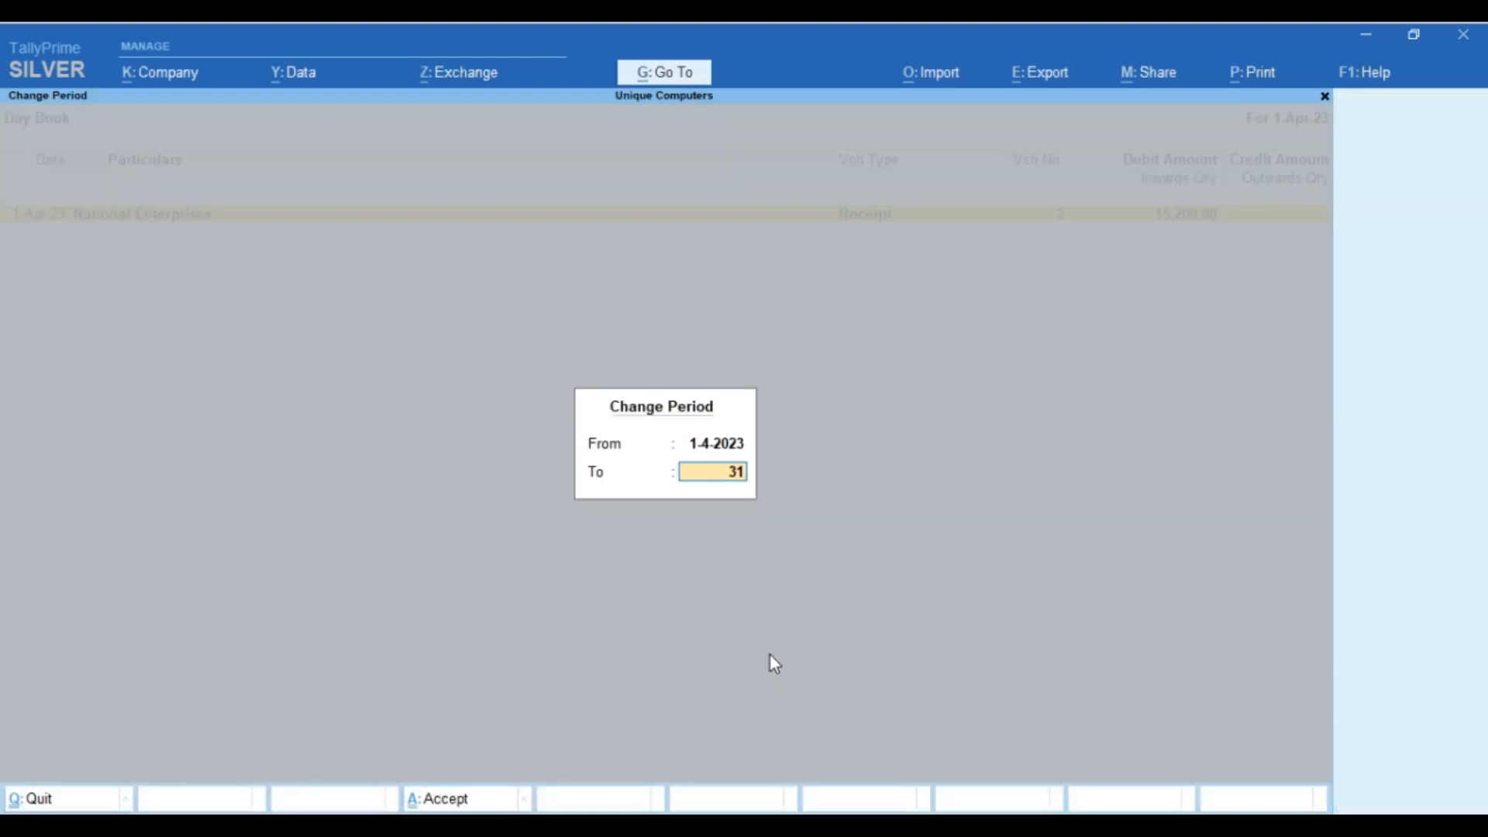
text(30.4.23)
key(Return)
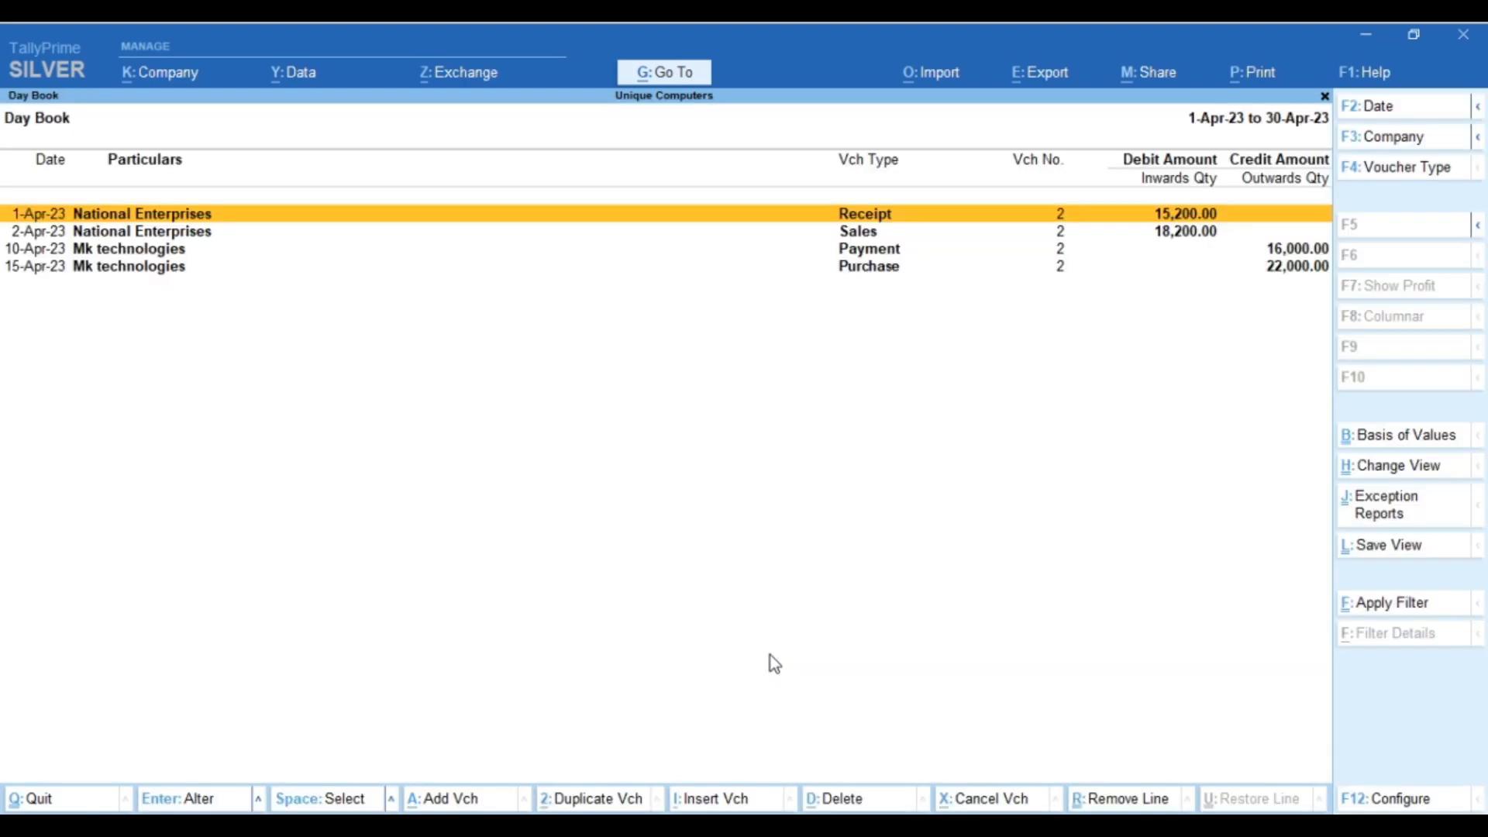